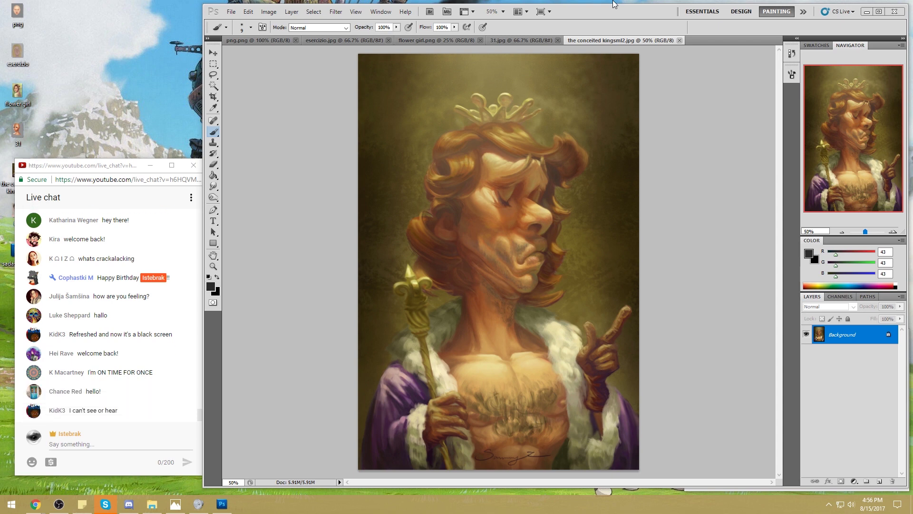
# Step: Flip through the bald head, flower girl and blonde face paintings, ending on the flower girl
pyautogui.click(512, 40)
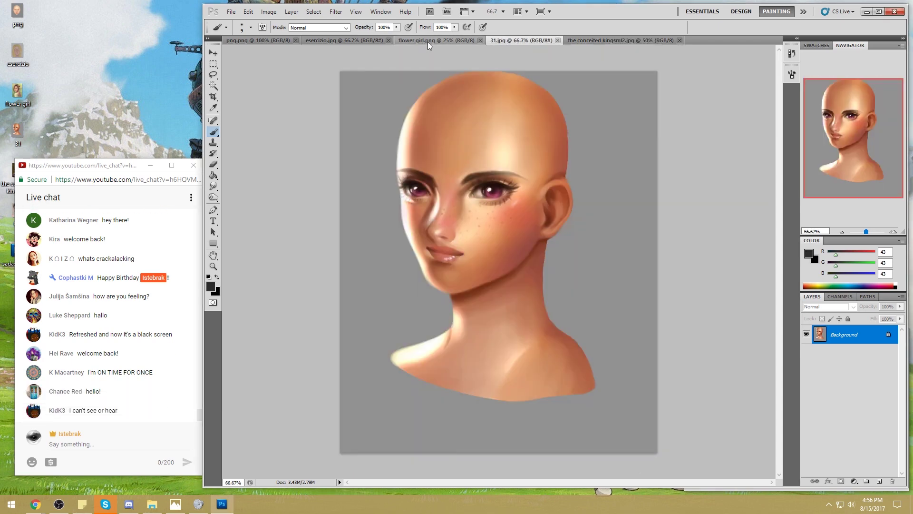
pyautogui.click(427, 40)
pyautogui.click(334, 41)
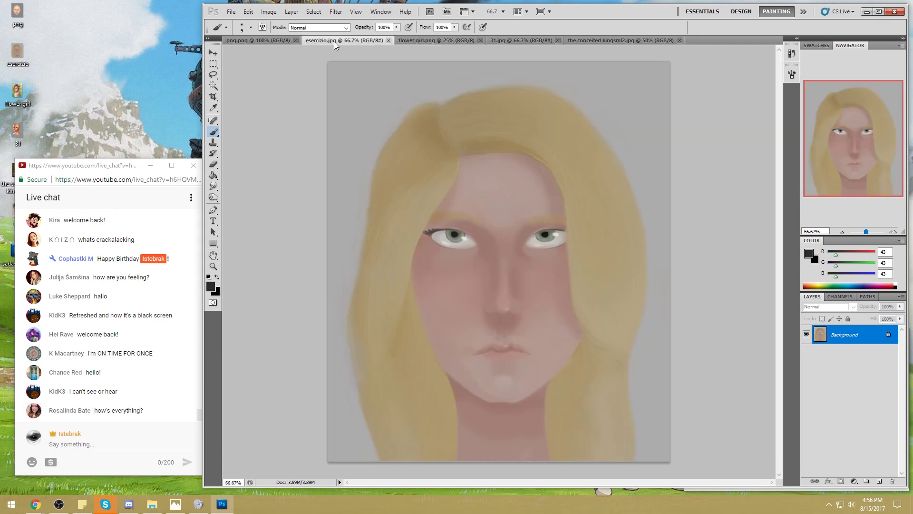
pyautogui.click(419, 42)
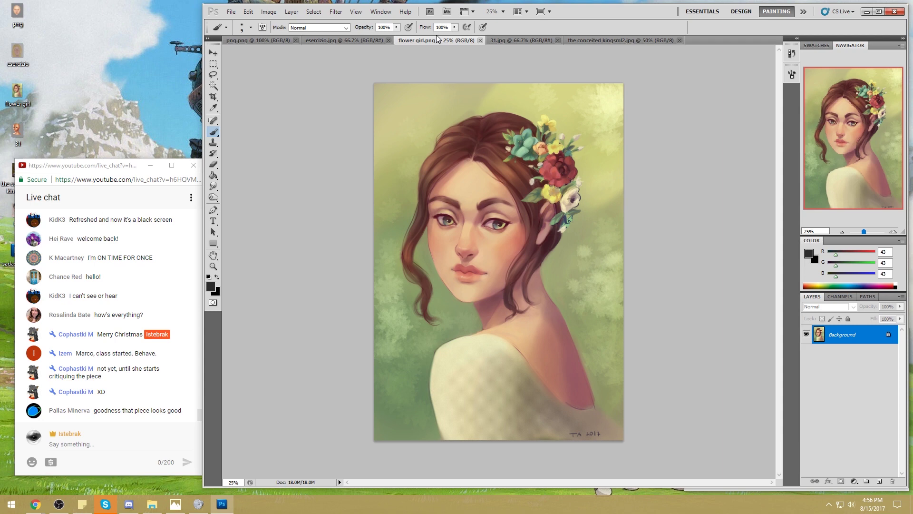
# Step: Move the live chat window aside and switch between the bald head and flower girl paintings
pyautogui.moveTo(114, 168)
pyautogui.mouseDown()
pyautogui.moveTo(101, 173)
pyautogui.moveTo(108, 175)
pyautogui.mouseUp()
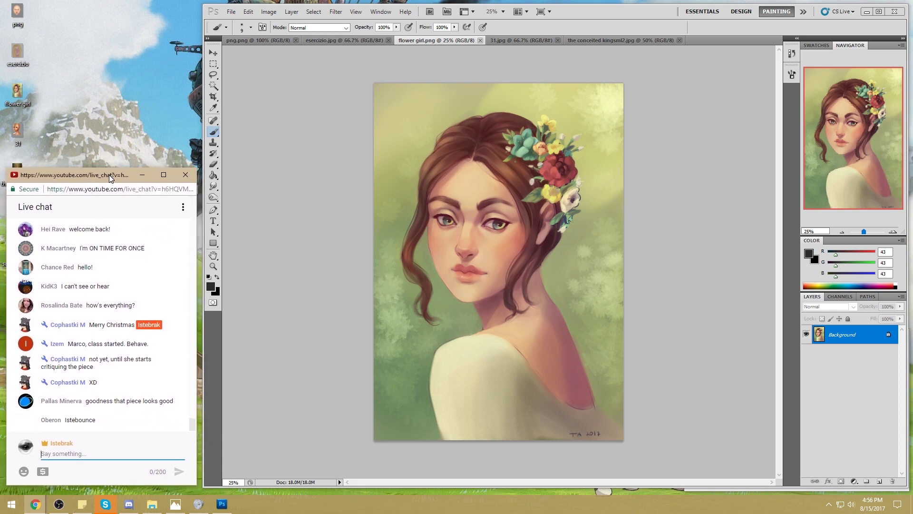
pyautogui.click(116, 147)
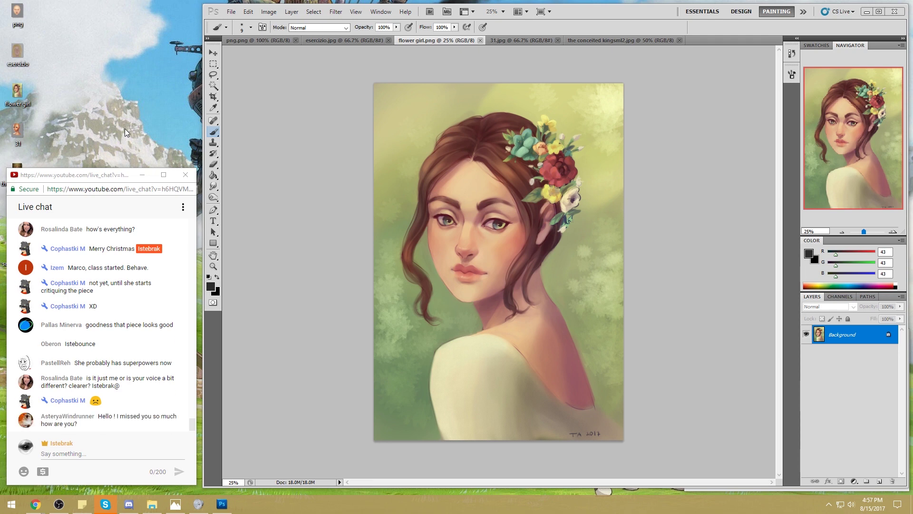
pyautogui.click(535, 37)
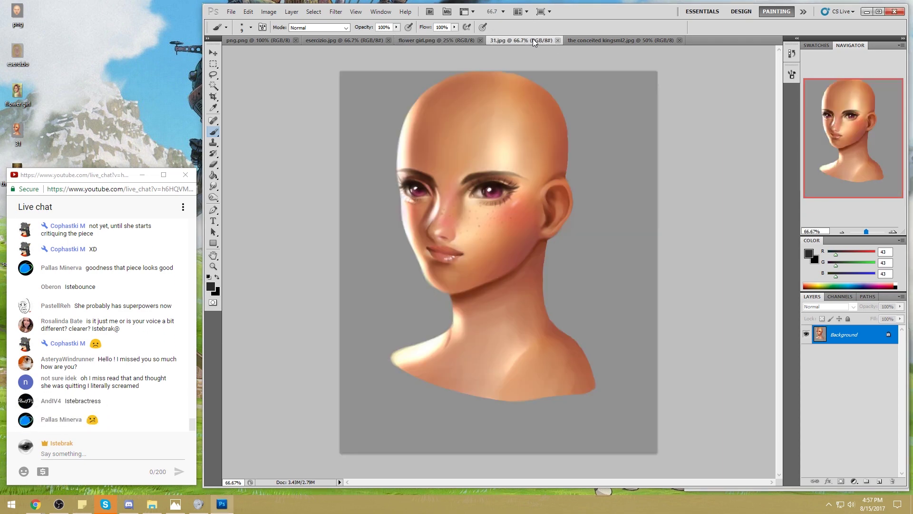
pyautogui.click(461, 39)
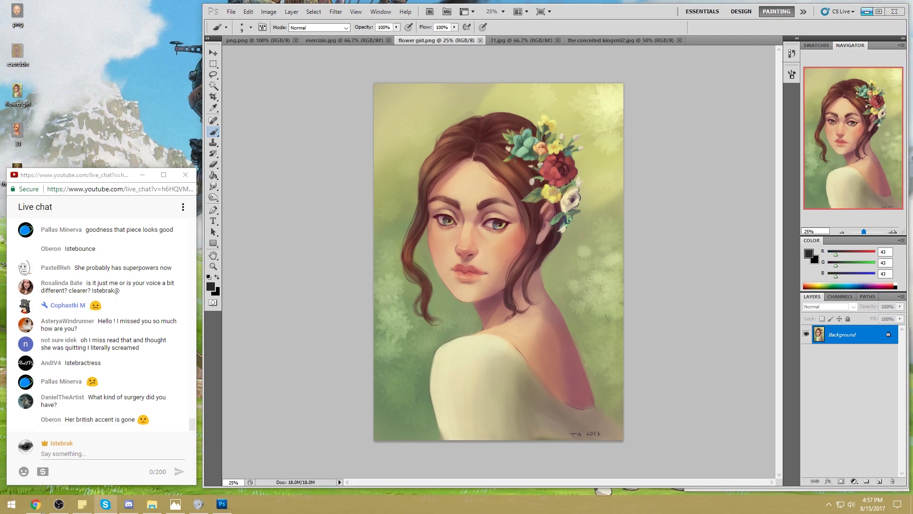
pyautogui.click(718, 129)
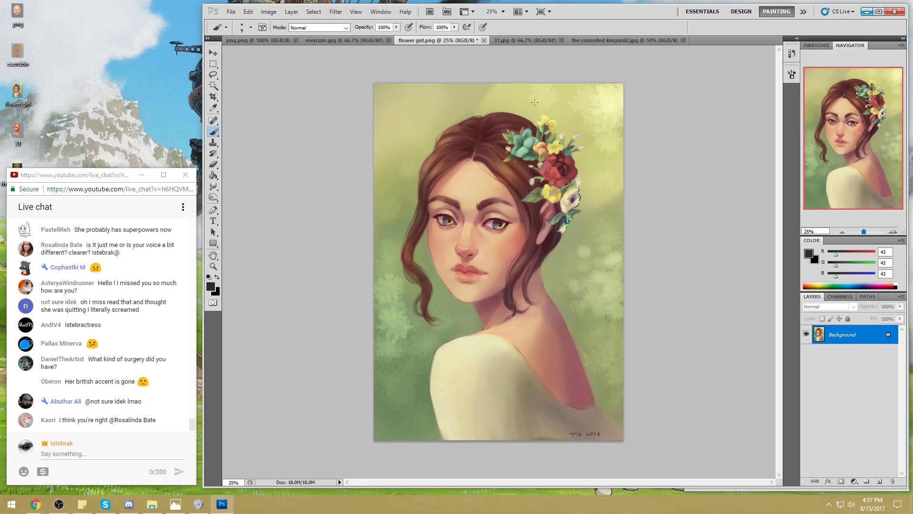
# Step: Enlarge the brush to a 700 px soft preset and bring up the 31.jpg bald head painting
pyautogui.press(']')
pyautogui.rightClick(524, 152)
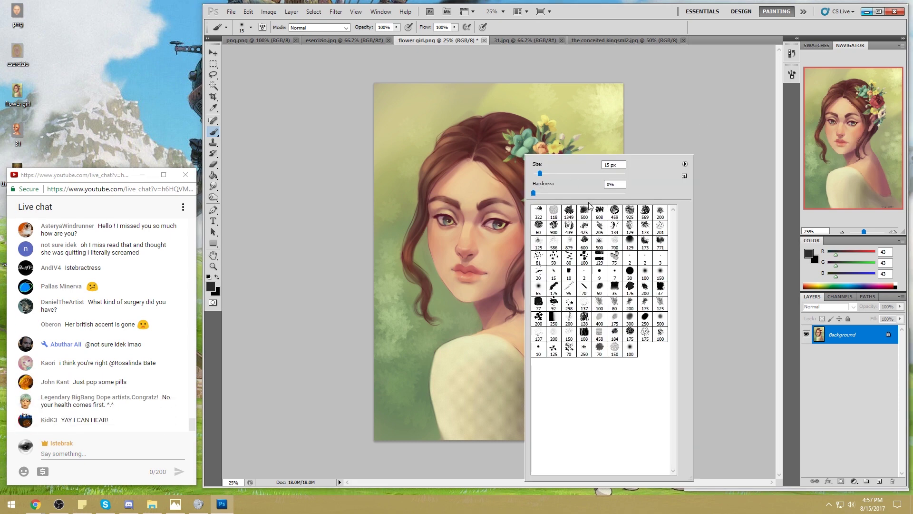
pyautogui.click(643, 269)
pyautogui.click(708, 114)
pyautogui.press(']')
pyautogui.press(']')
pyautogui.press(']')
pyautogui.press(']')
pyautogui.press(']')
pyautogui.press(']')
pyautogui.press(']')
pyautogui.press(']')
pyautogui.press(']')
pyautogui.press(']')
pyautogui.click(523, 42)
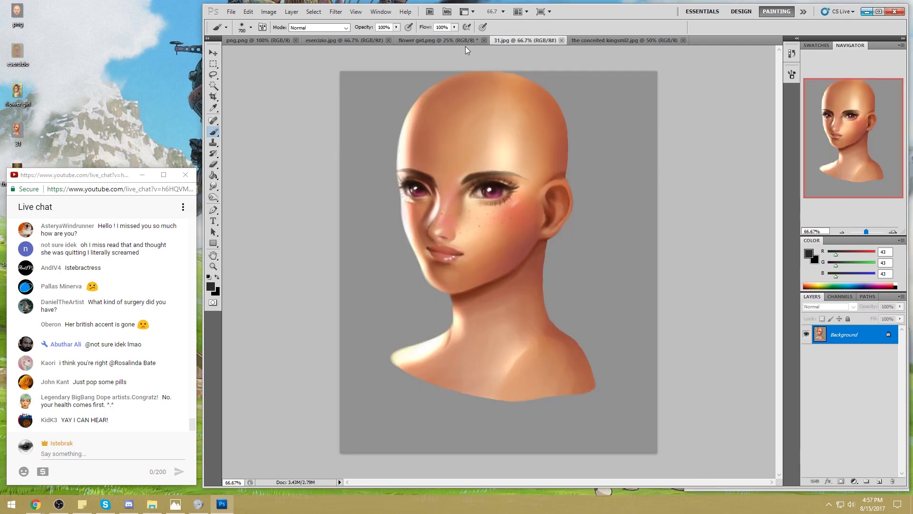
# Step: Move the live chat off-screen, shift the Photoshop window left, and close the volume mixer
pyautogui.moveTo(97, 177); pyautogui.dragTo(912, 181)
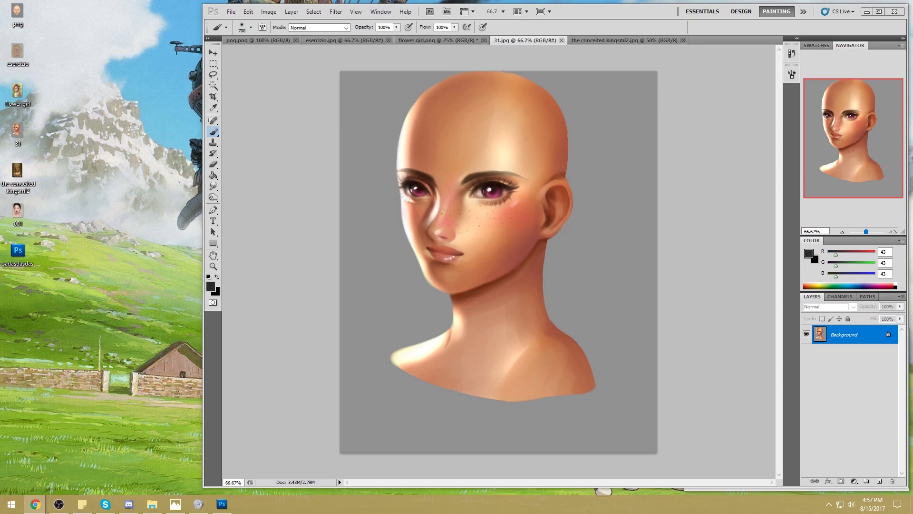
pyautogui.moveTo(606, 12); pyautogui.dragTo(515, 16)
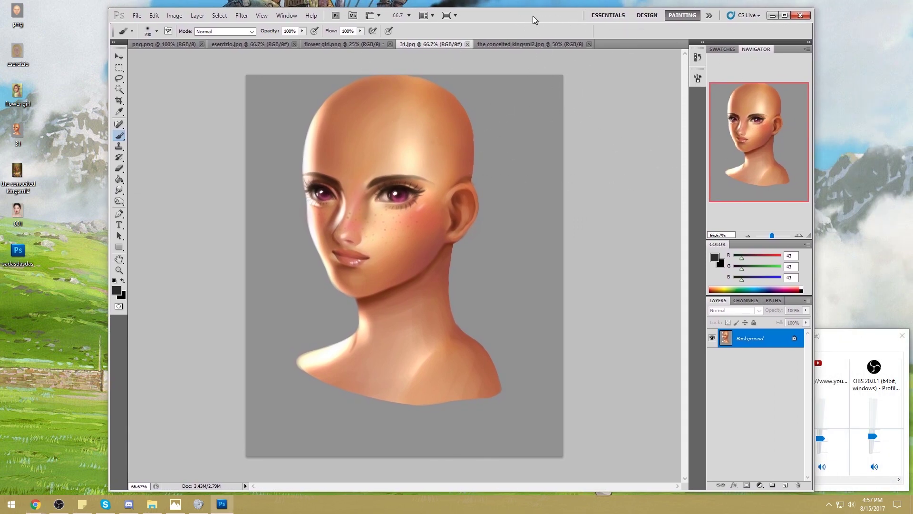
pyautogui.moveTo(533, 16)
pyautogui.mouseDown()
pyautogui.moveTo(524, 14)
pyautogui.moveTo(543, 14)
pyautogui.mouseUp()
pyautogui.click(902, 337)
pyautogui.click(902, 337)
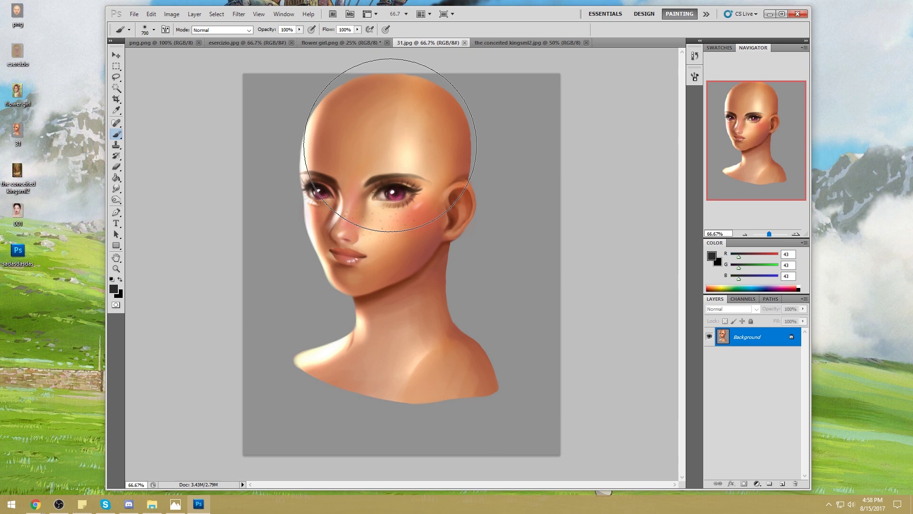
pyautogui.click(36, 504)
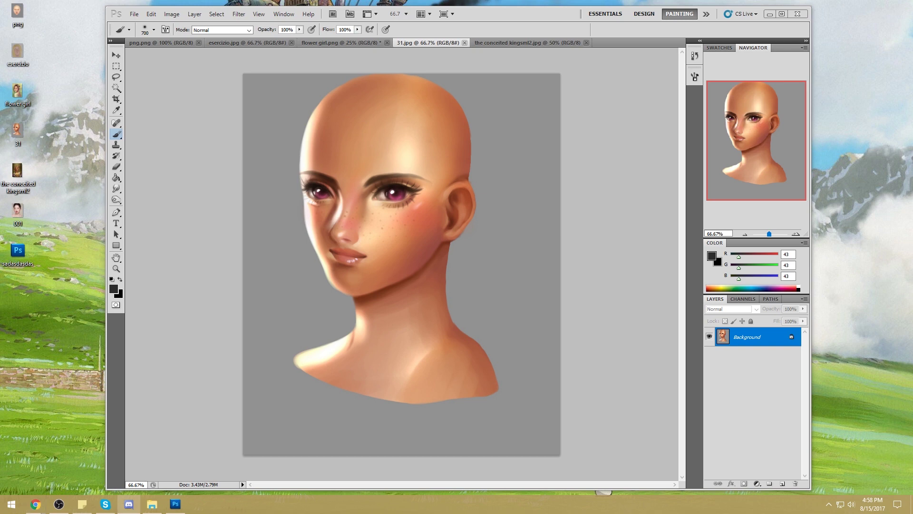
pyautogui.click(829, 504)
pyautogui.rightClick(819, 485)
pyautogui.click(823, 475)
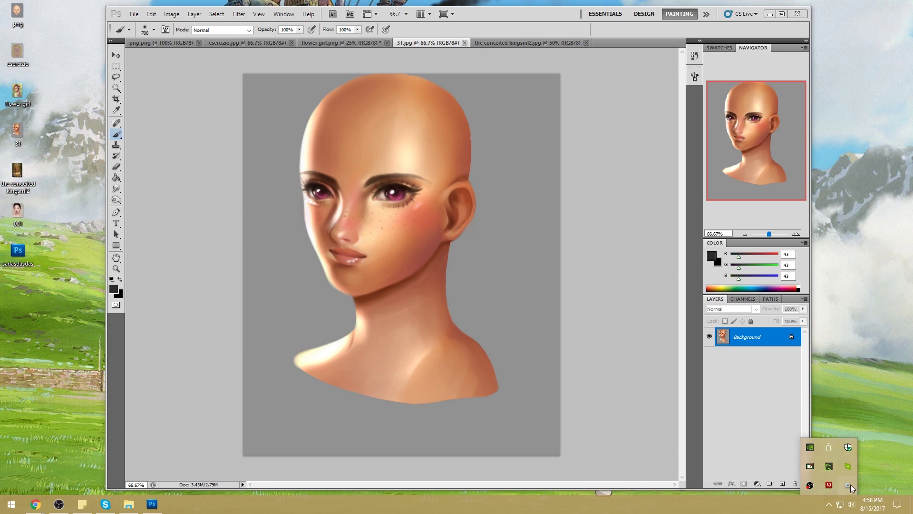
pyautogui.rightClick(847, 485)
pyautogui.click(846, 483)
pyautogui.rightClick(828, 487)
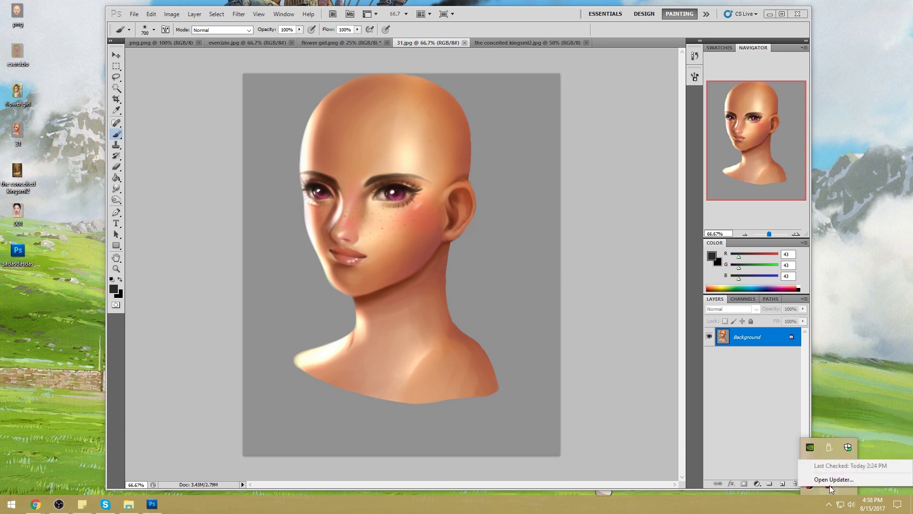
pyautogui.click(811, 506)
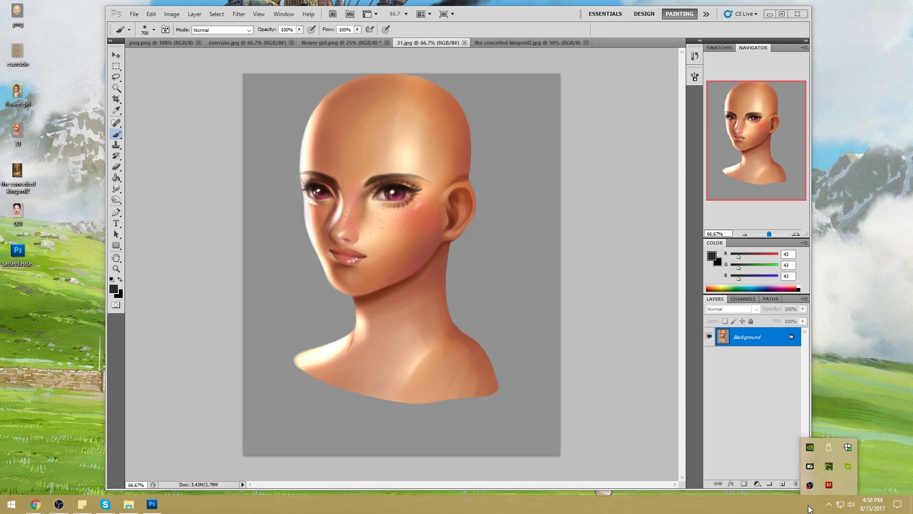
pyautogui.click(829, 503)
pyautogui.click(865, 368)
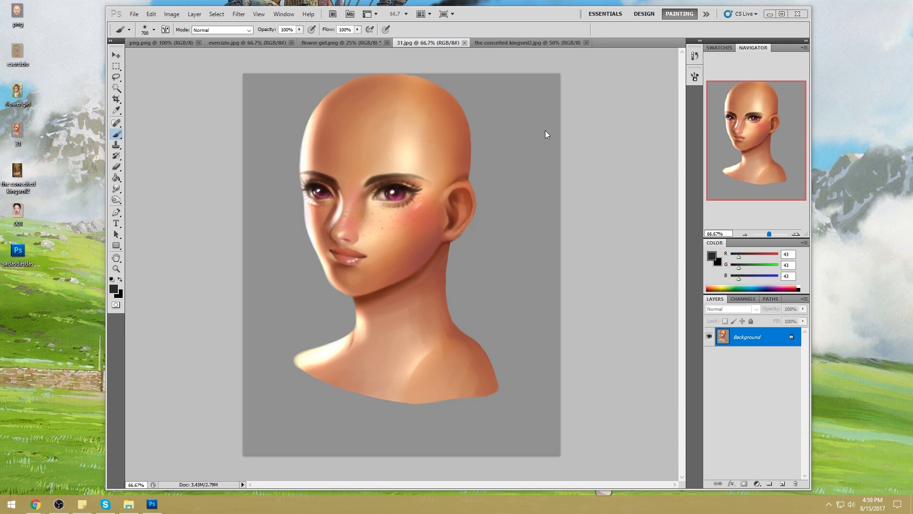
pyautogui.moveTo(510, 16); pyautogui.dragTo(507, 15)
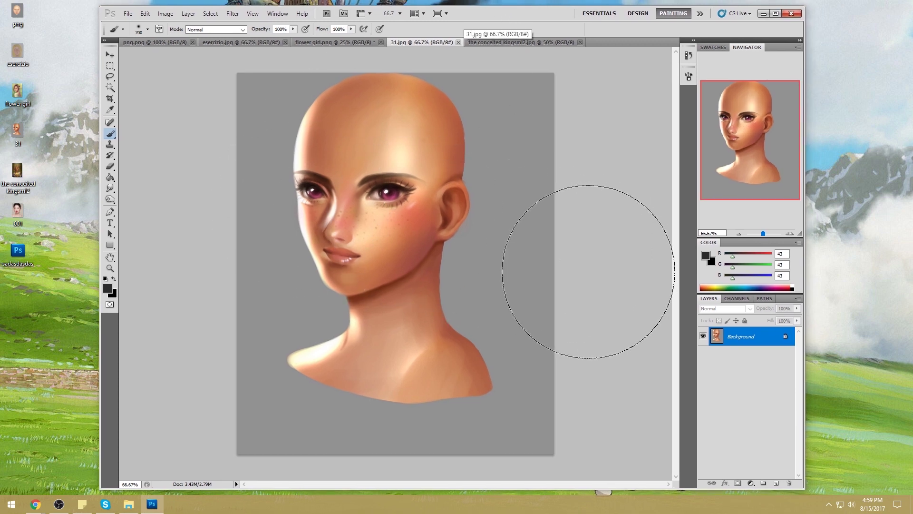
pyautogui.doubleClick(767, 338)
# Step: Convert the Background into Layer 0, then try and cancel a Hue/Saturation saturation change
pyautogui.click(529, 162)
pyautogui.press('v')
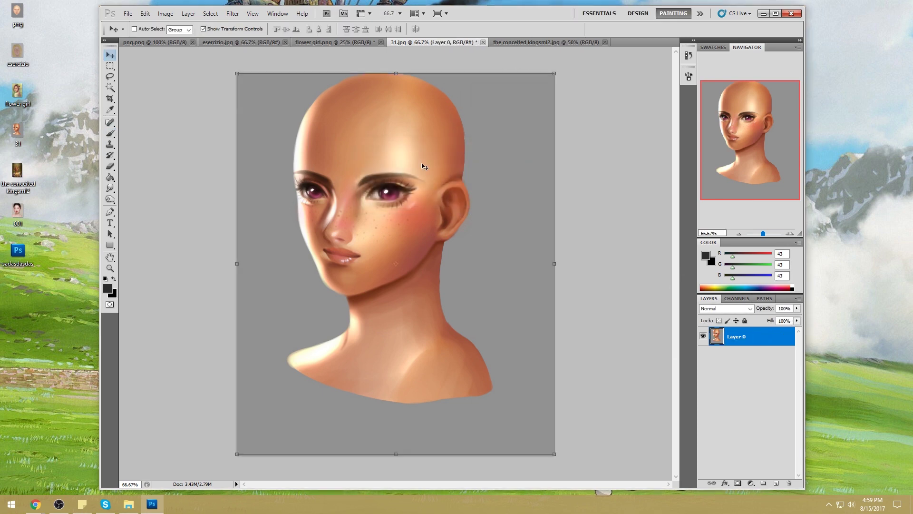
pyautogui.hotkey('ctrl', 'u')
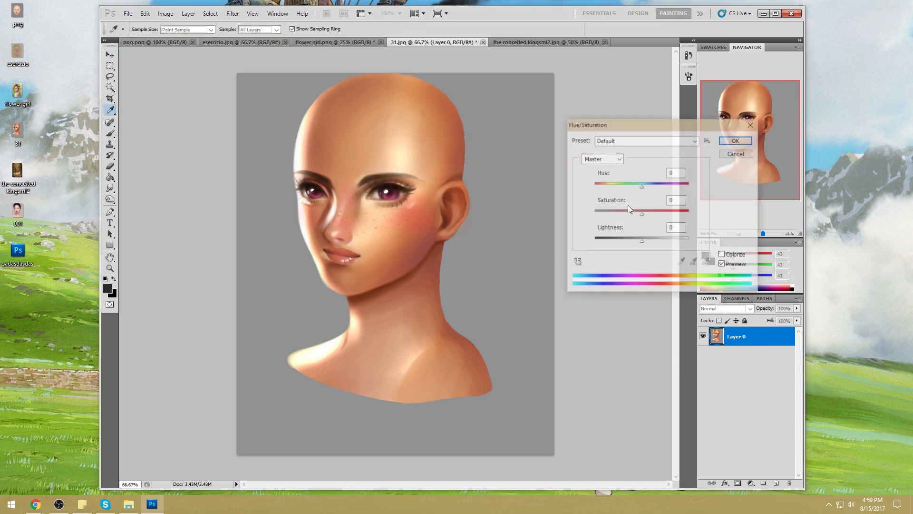
pyautogui.moveTo(639, 218); pyautogui.dragTo(546, 226)
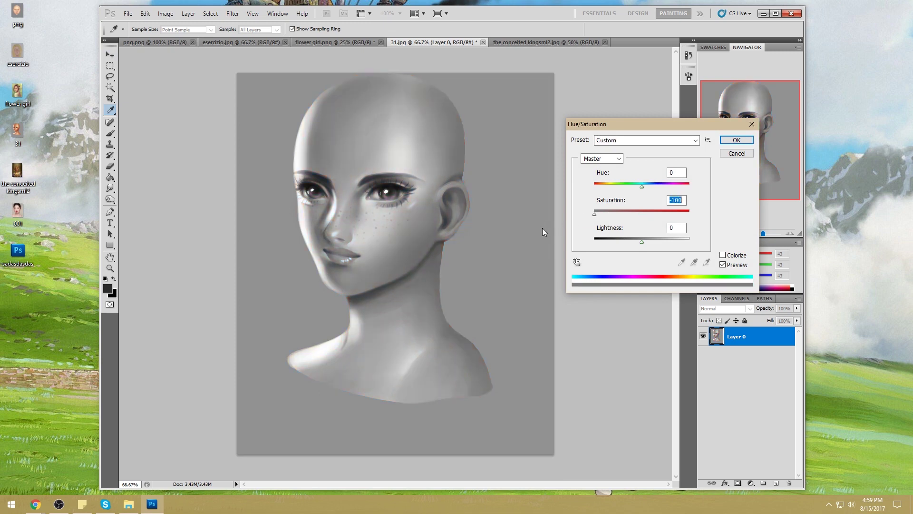
pyautogui.moveTo(595, 215); pyautogui.dragTo(641, 217)
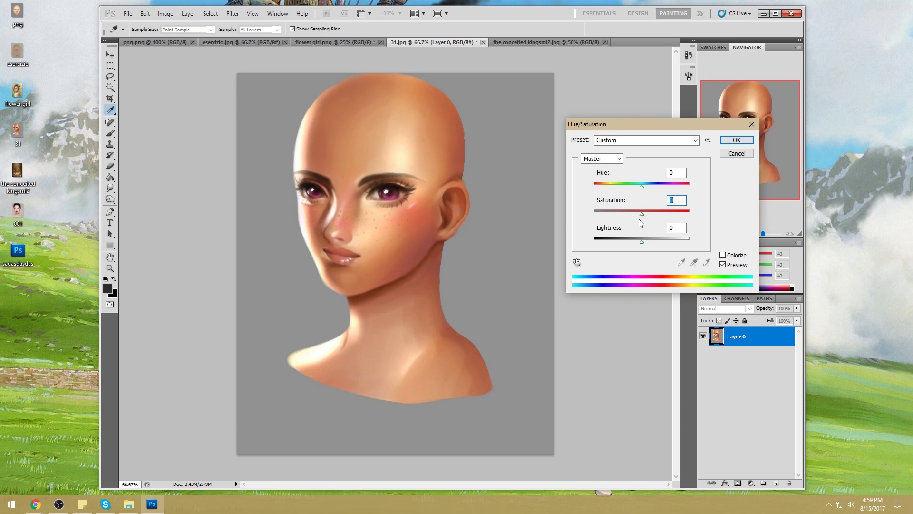
pyautogui.click(736, 153)
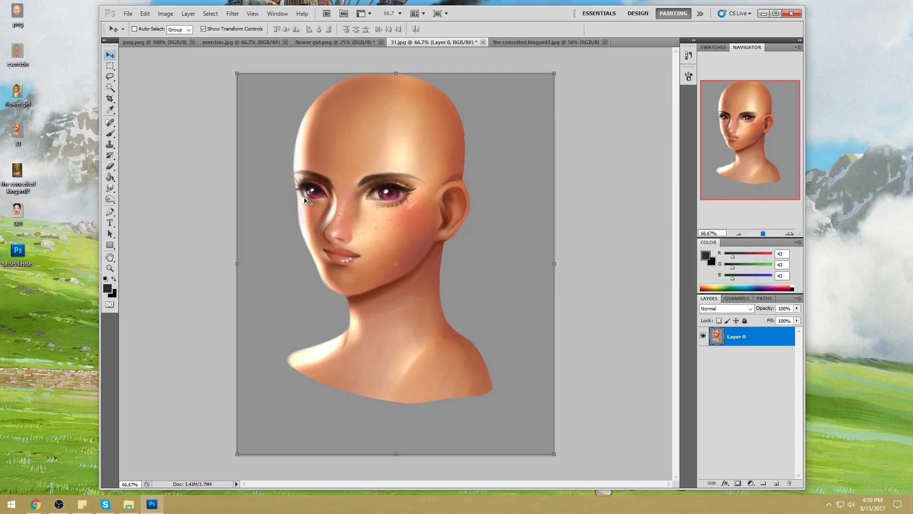
# Step: Sample various skin tones from the forehead, cheek and nose with the Brush
pyautogui.press('b')
pyautogui.keyDown('alt'); pyautogui.click(302, 148); pyautogui.keyUp('alt')
pyautogui.keyDown('alt'); pyautogui.click(360, 199); pyautogui.keyUp('alt')
pyautogui.moveTo(360, 200); pyautogui.dragTo(383, 224)
pyautogui.moveTo(257, 250); pyautogui.dragTo(338, 210)
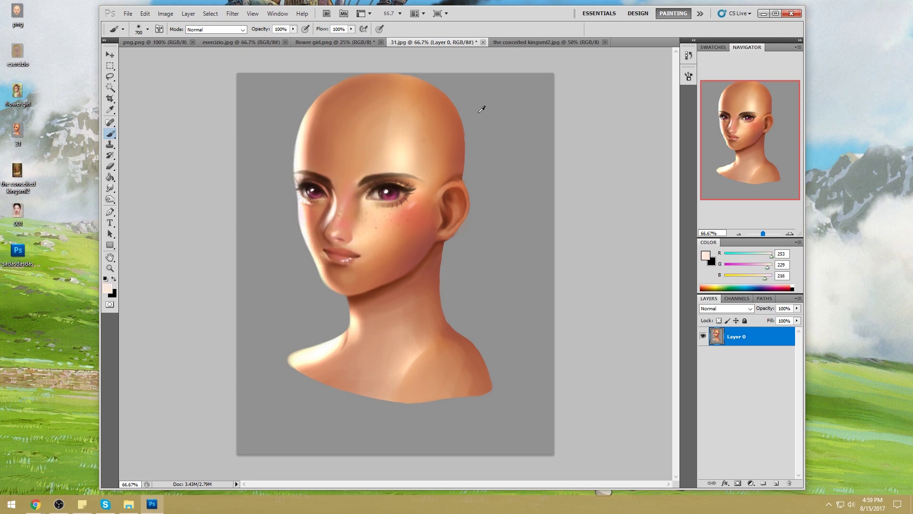
pyautogui.keyDown('alt'); pyautogui.click(333, 211); pyautogui.keyUp('alt')
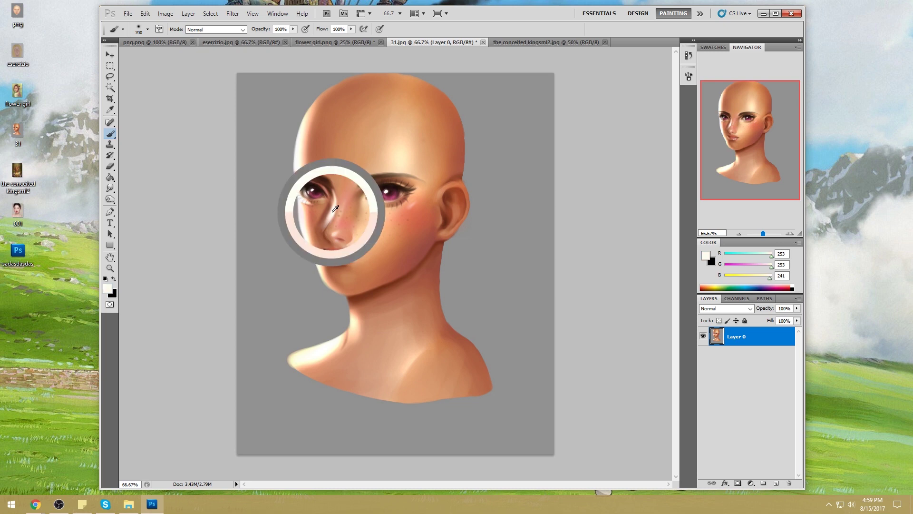
pyautogui.moveTo(336, 208); pyautogui.dragTo(329, 207)
pyautogui.keyDown('alt'); pyautogui.click(334, 212); pyautogui.keyUp('alt')
pyautogui.moveTo(249, 264); pyautogui.dragTo(303, 216)
pyautogui.keyDown('alt'); pyautogui.click(337, 208); pyautogui.keyUp('alt')
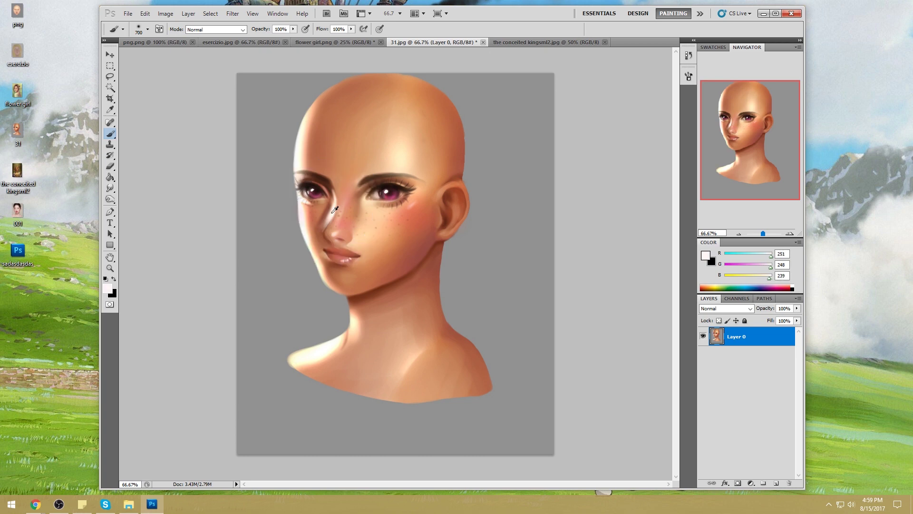
pyautogui.moveTo(328, 221); pyautogui.dragTo(353, 195)
pyautogui.press('alt')
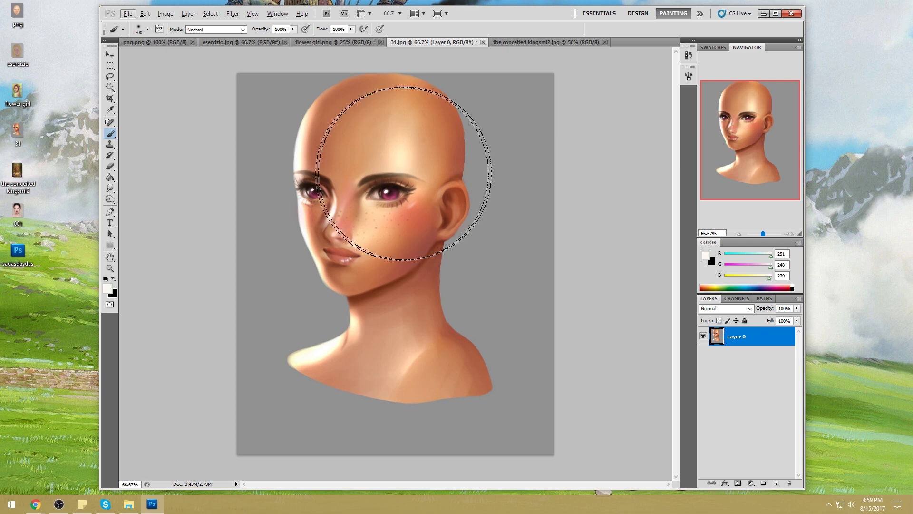
pyautogui.hotkey('alt', 'Tab')
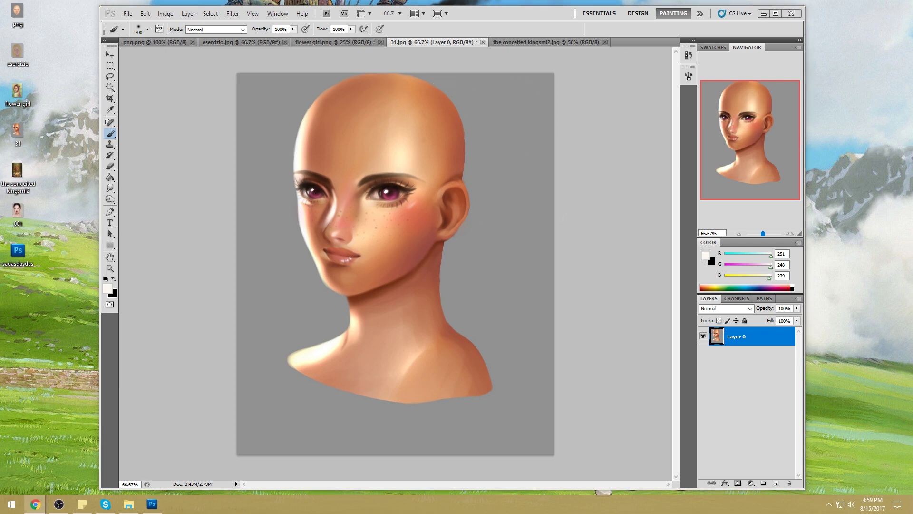
# Step: Shrink the brush to 175 px and sample the pale skin near the left eye
pyautogui.press('[')
pyautogui.press('[')
pyautogui.press('[')
pyautogui.press('[')
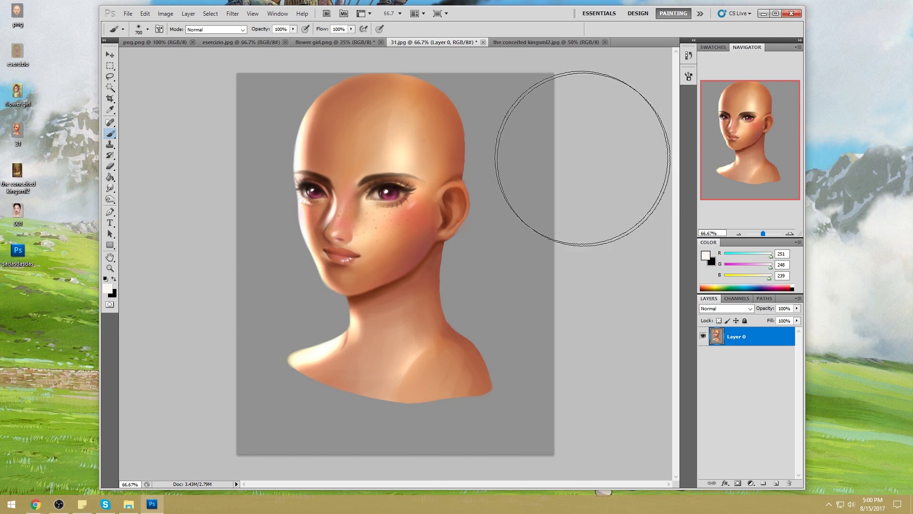
pyautogui.press('[')
pyautogui.press('[')
pyautogui.press('[')
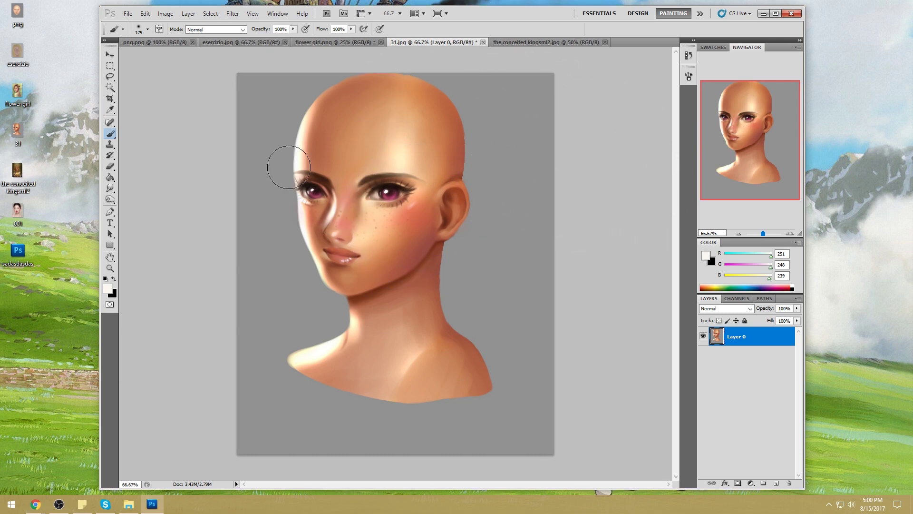
pyautogui.keyDown('alt'); pyautogui.click(304, 215); pyautogui.keyUp('alt')
pyautogui.click(705, 257)
pyautogui.moveTo(303, 203); pyautogui.dragTo(304, 201)
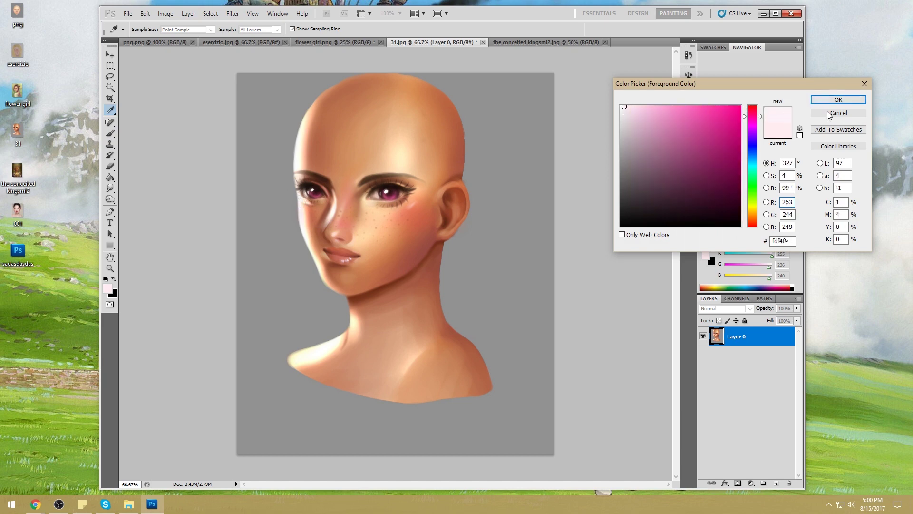
pyautogui.click(838, 112)
# Step: Sample dark brown near the eye and undo a trial stroke over the nose and cheek
pyautogui.keyDown('alt'); pyautogui.click(327, 181); pyautogui.keyUp('alt')
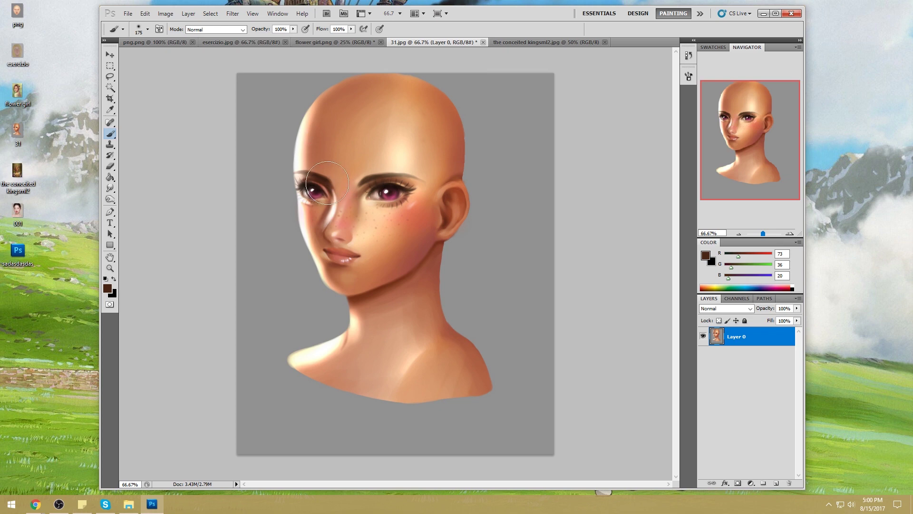
pyautogui.keyDown('alt'); pyautogui.click(327, 179); pyautogui.keyUp('alt')
pyautogui.moveTo(360, 211)
pyautogui.mouseDown()
pyautogui.moveTo(345, 236)
pyautogui.moveTo(358, 203)
pyautogui.moveTo(345, 233)
pyautogui.moveTo(357, 209)
pyautogui.mouseUp()
pyautogui.hotkey('ctrl', 'z')
pyautogui.press('alt')
pyautogui.press('v')
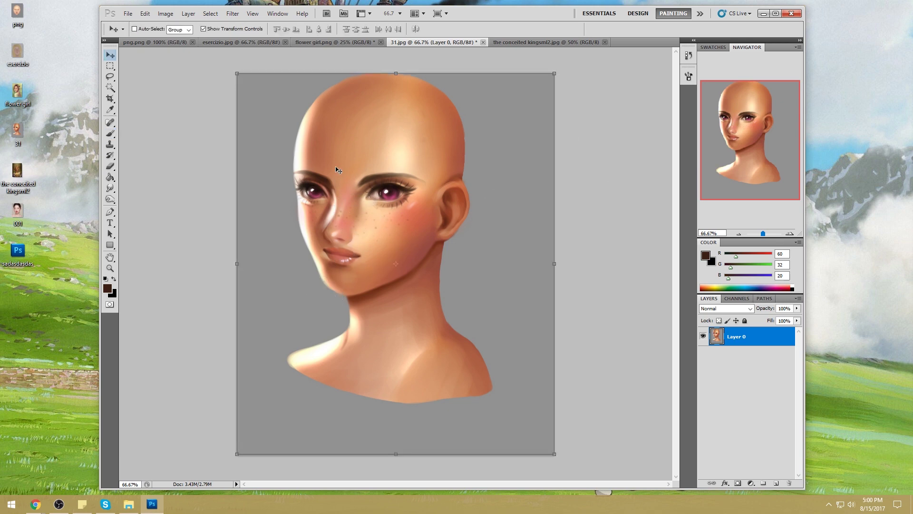
# Step: Shift the portrait down-right and add a mid-gray (145,145,145) layer beneath it
pyautogui.moveTo(416, 176); pyautogui.dragTo(422, 203)
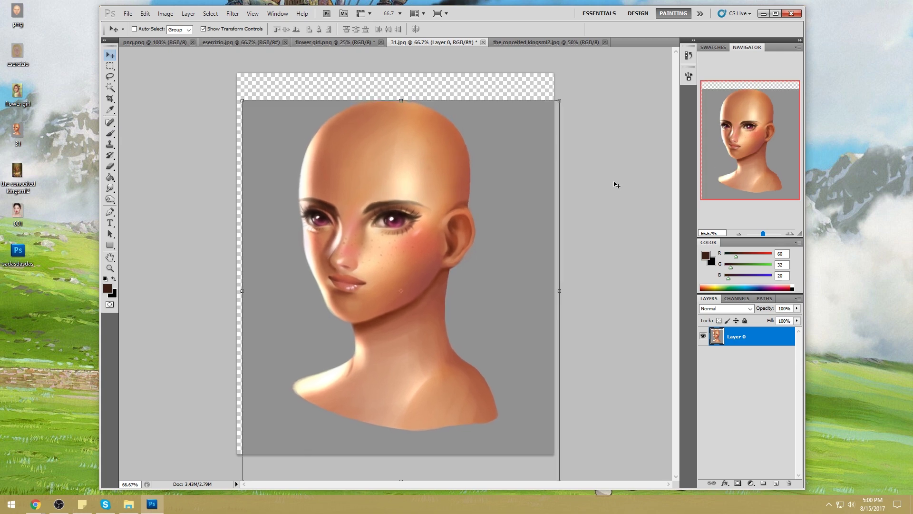
pyautogui.click(776, 483)
pyautogui.moveTo(751, 338); pyautogui.dragTo(756, 376)
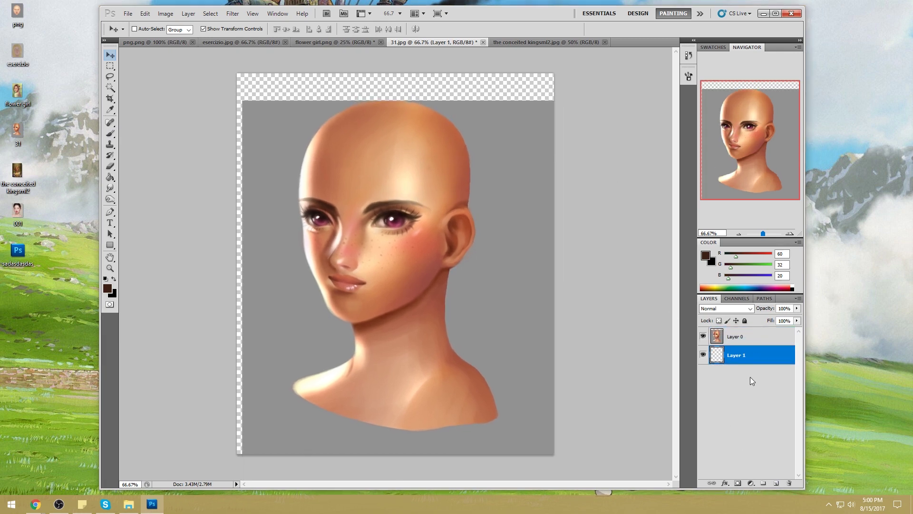
pyautogui.press('g')
pyautogui.keyDown('alt'); pyautogui.click(501, 115); pyautogui.keyUp('alt')
pyautogui.click(491, 74)
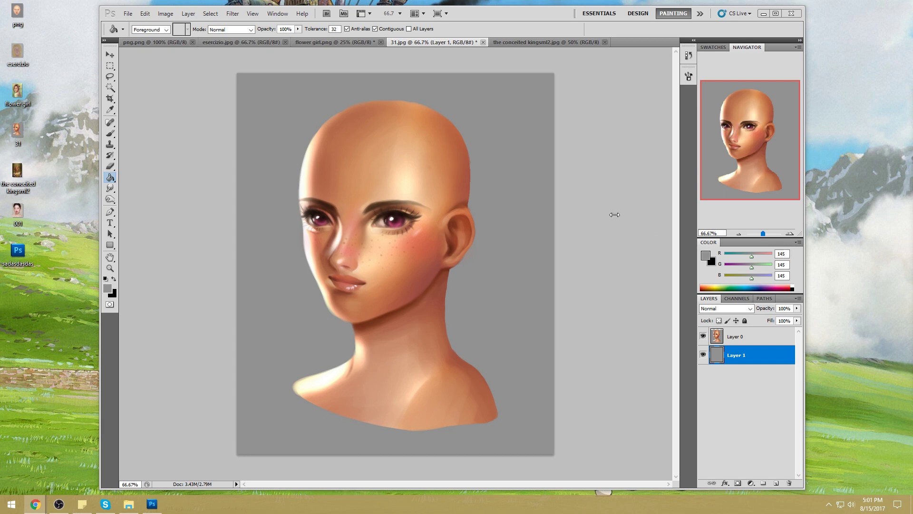
# Step: Switch back to the Brush and enlarge it to 300 px
pyautogui.press('b')
pyautogui.press(']')
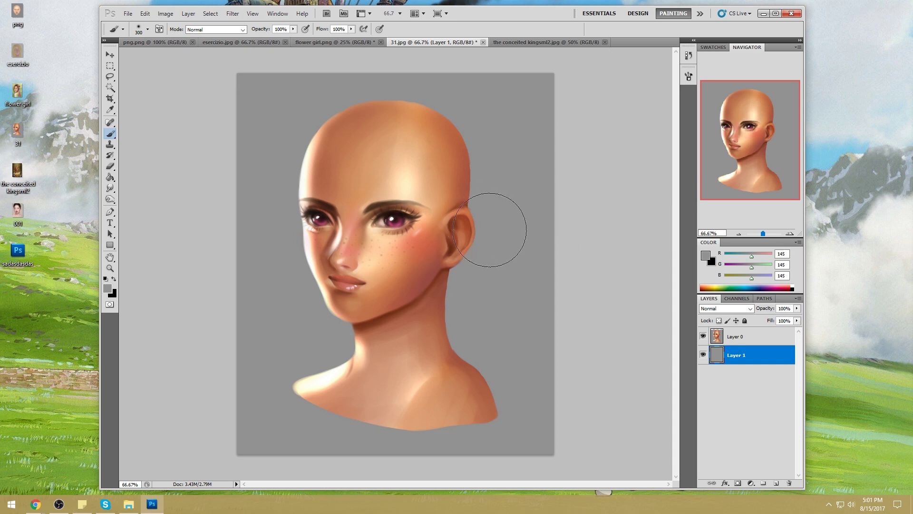
pyautogui.click(224, 30)
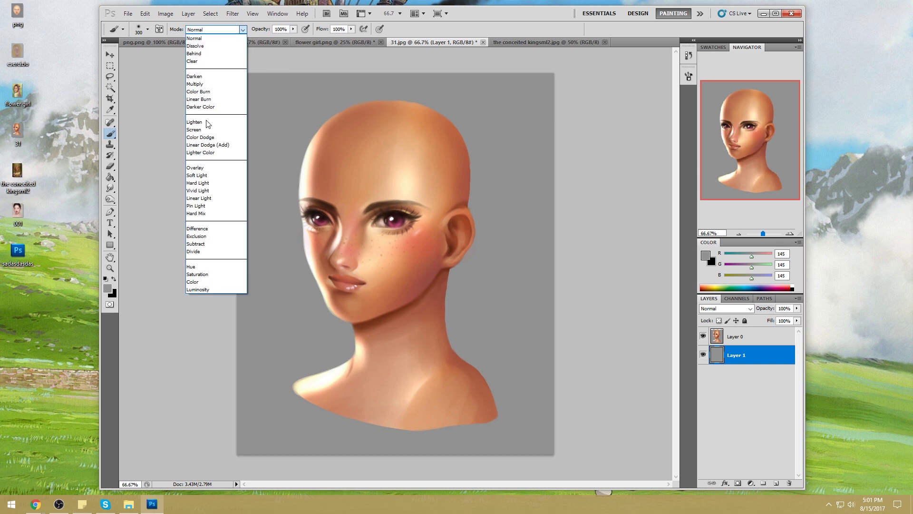
# Step: Set the brush to Color mode, undo trial grey strokes on the cheek and jaw, and select Layer 0
pyautogui.click(210, 280)
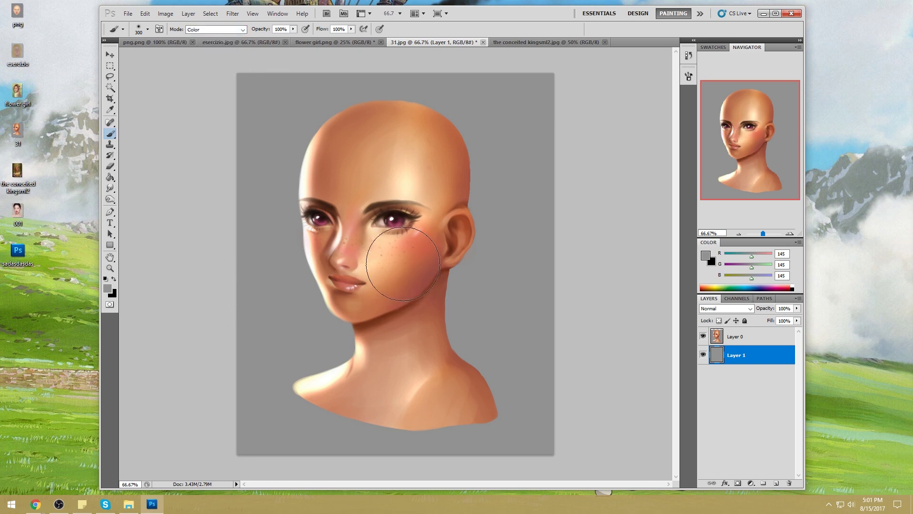
pyautogui.hotkey('alt', ']')
pyautogui.moveTo(402, 267); pyautogui.dragTo(397, 274)
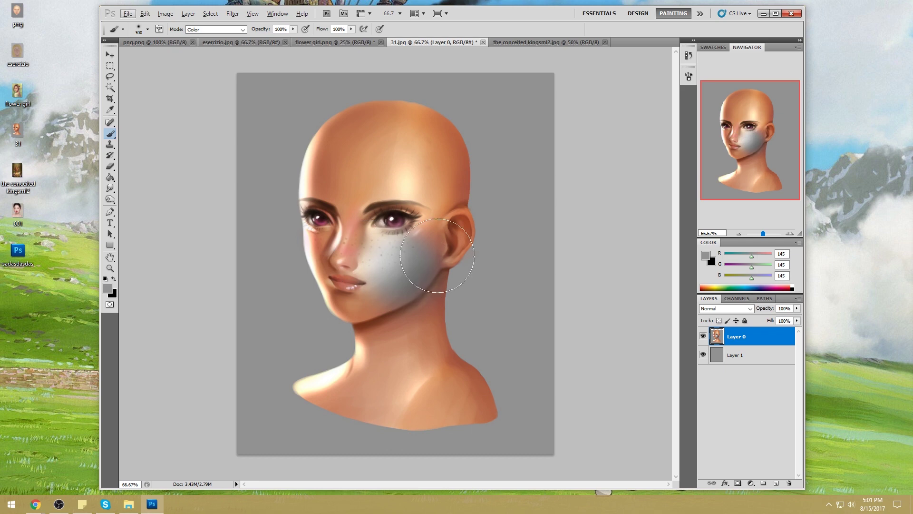
pyautogui.hotkey('ctrl', 'alt', 'z')
pyautogui.hotkey('ctrl', 'alt', 'z')
pyautogui.hotkey('alt', ']')
pyautogui.moveTo(419, 309)
pyautogui.mouseDown()
pyautogui.moveTo(376, 314)
pyautogui.moveTo(376, 305)
pyautogui.moveTo(324, 290)
pyautogui.mouseUp()
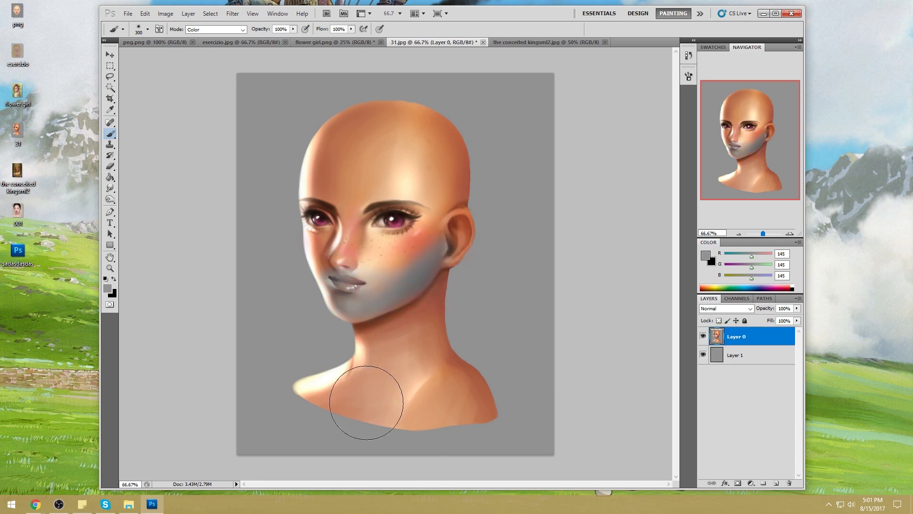
pyautogui.hotkey('ctrl', 'alt', 'z')
pyautogui.hotkey('alt', '[')
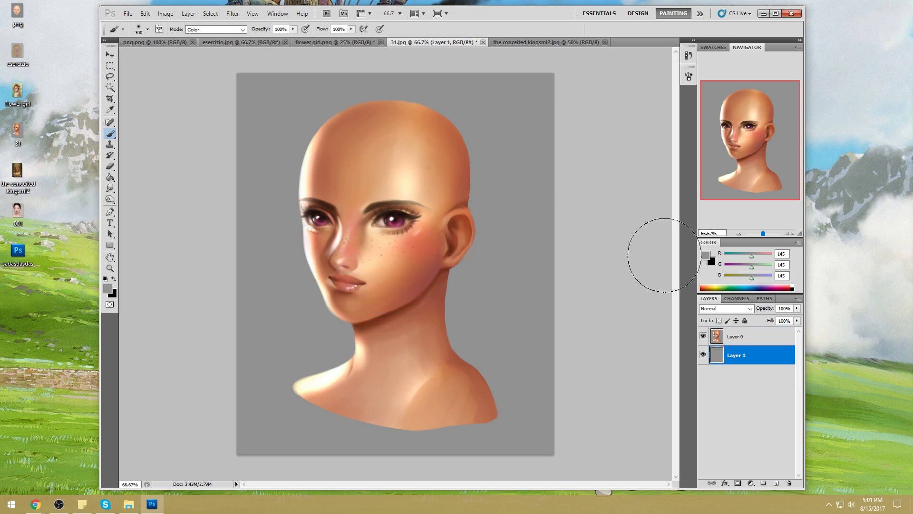
pyautogui.click(748, 339)
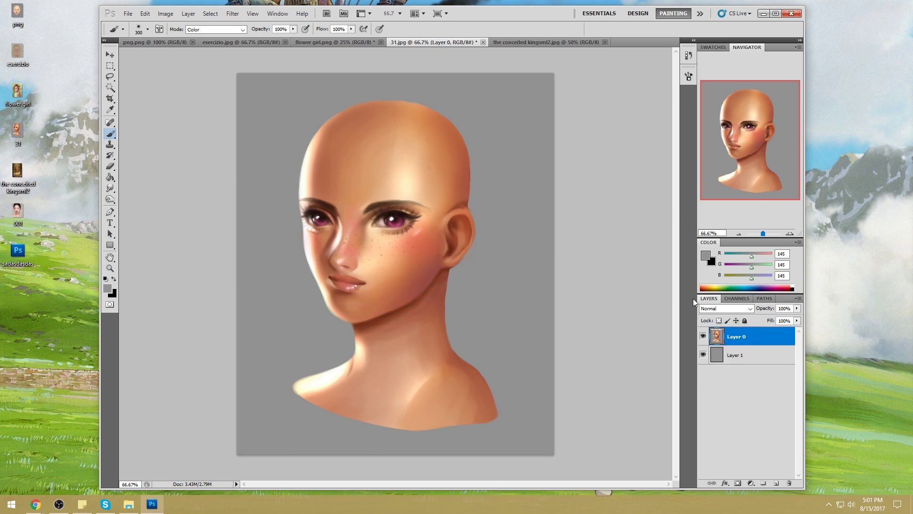
pyautogui.rightClick(761, 343)
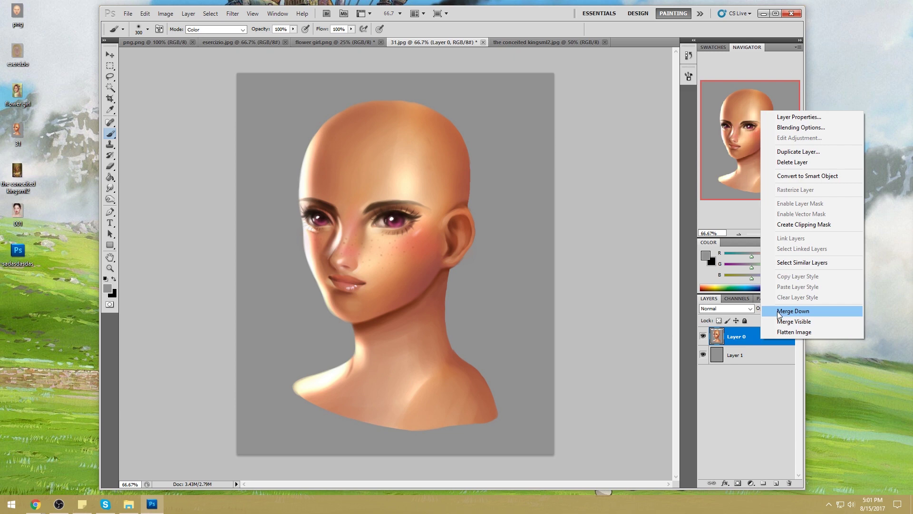
# Step: Merge Layer 0 down into the gray Layer 1
pyautogui.click(778, 311)
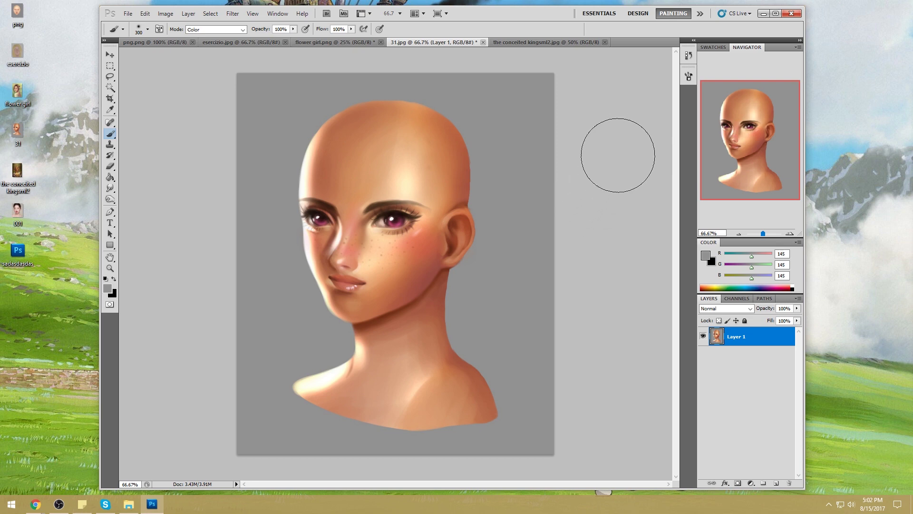
pyautogui.click(239, 29)
# Step: Return the brush to Normal mode and select the gray background with the Magic Wand
pyautogui.click(224, 42)
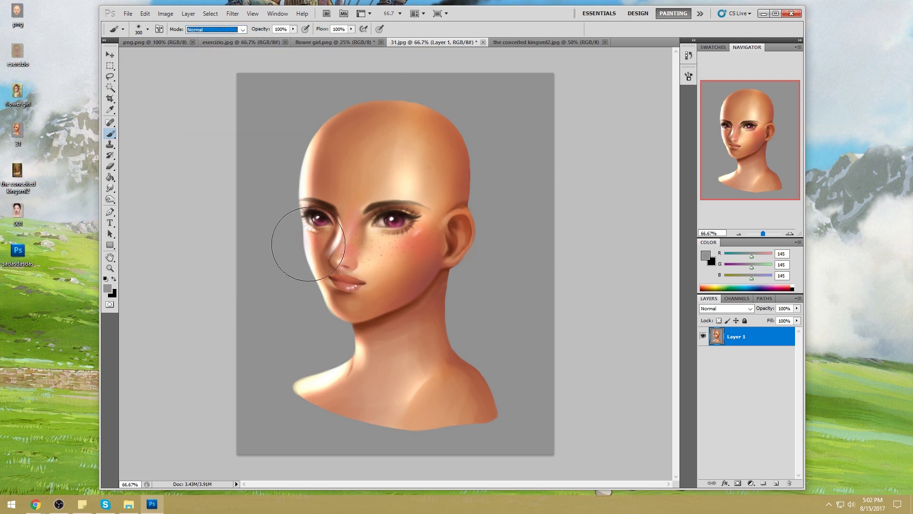
pyautogui.click(109, 88)
pyautogui.click(290, 131)
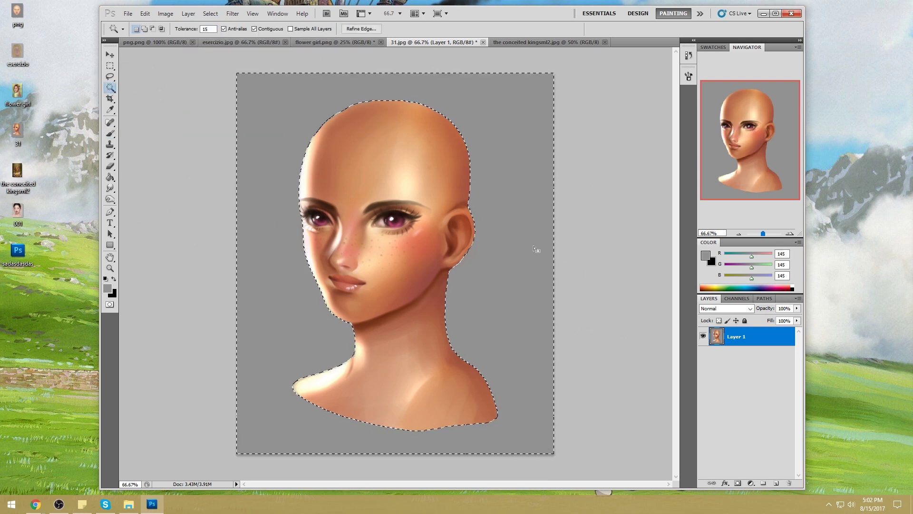
pyautogui.hotkey('ctrl', 'd')
# Step: Lighten the background with a Hue/Saturation Lightness of +60
pyautogui.hotkey('ctrl', 'u')
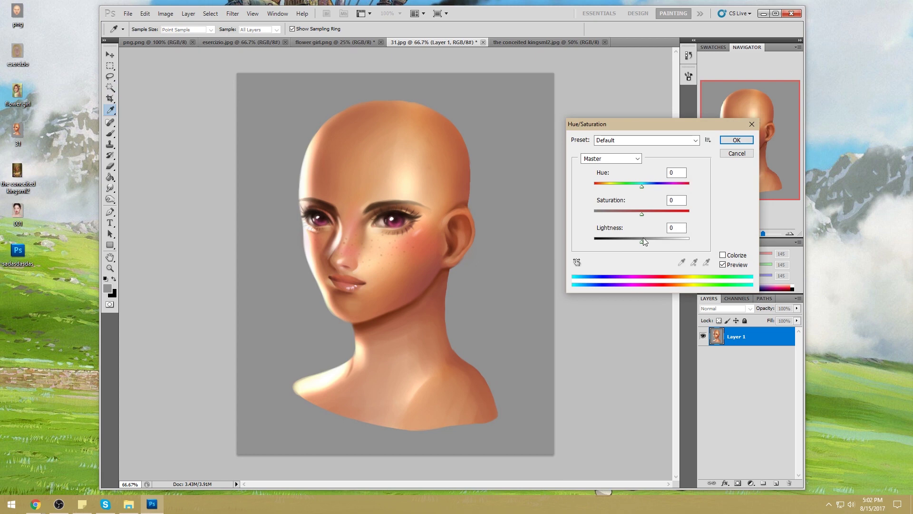
pyautogui.moveTo(642, 242); pyautogui.dragTo(666, 241)
pyautogui.moveTo(665, 123); pyautogui.dragTo(659, 218)
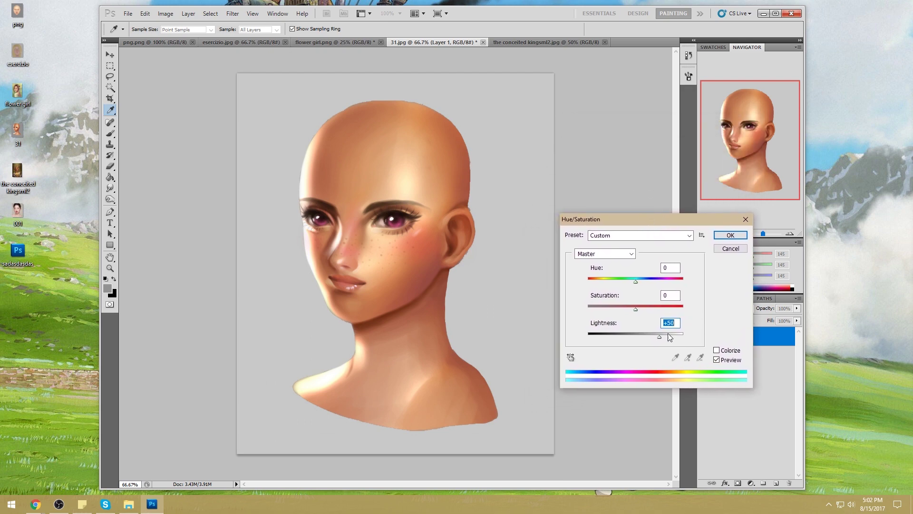
pyautogui.moveTo(655, 222); pyautogui.dragTo(681, 219)
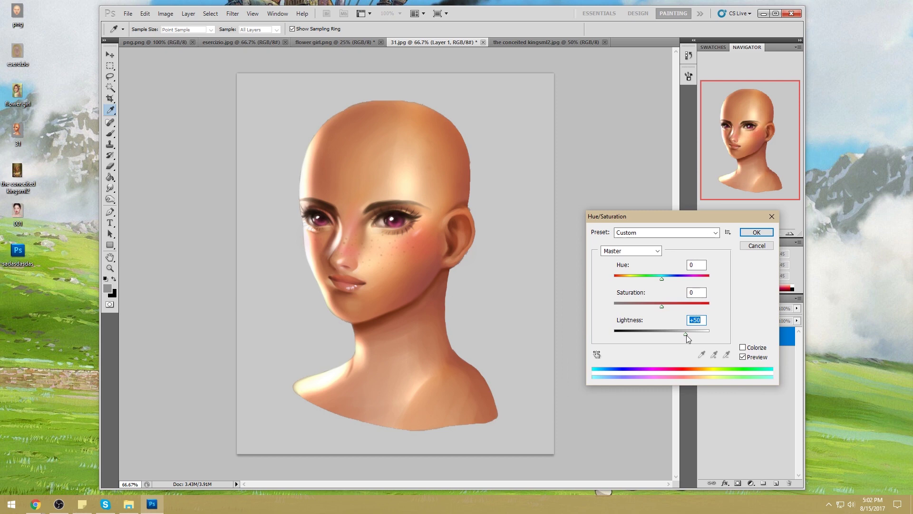
pyautogui.moveTo(687, 335); pyautogui.dragTo(663, 335)
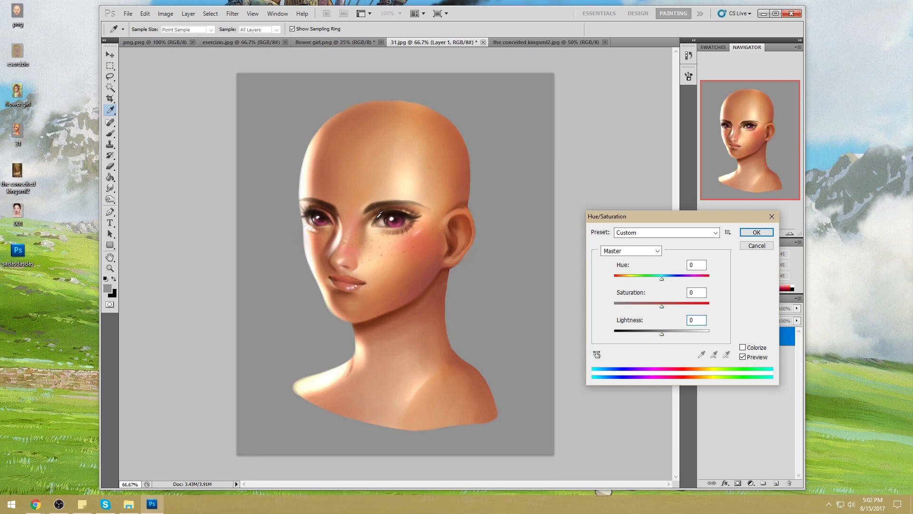
pyautogui.moveTo(663, 335); pyautogui.dragTo(690, 333)
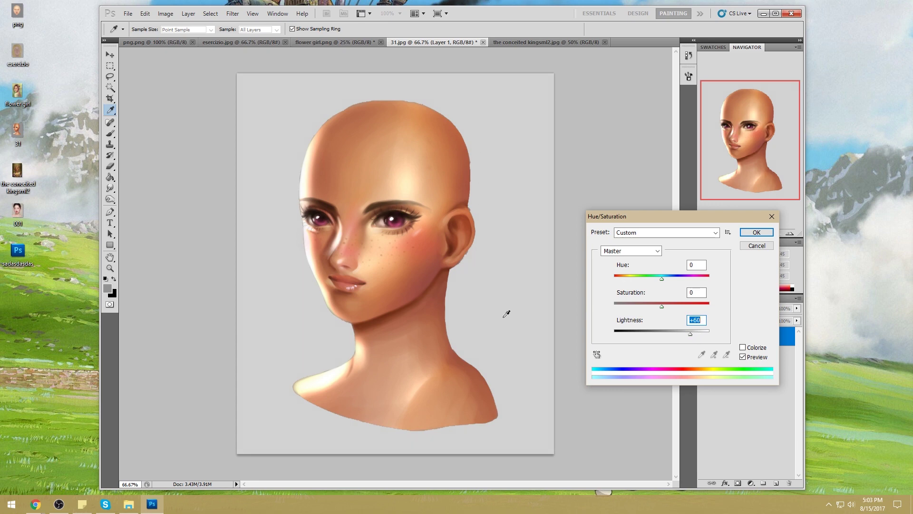
pyautogui.click(756, 233)
pyautogui.press('w')
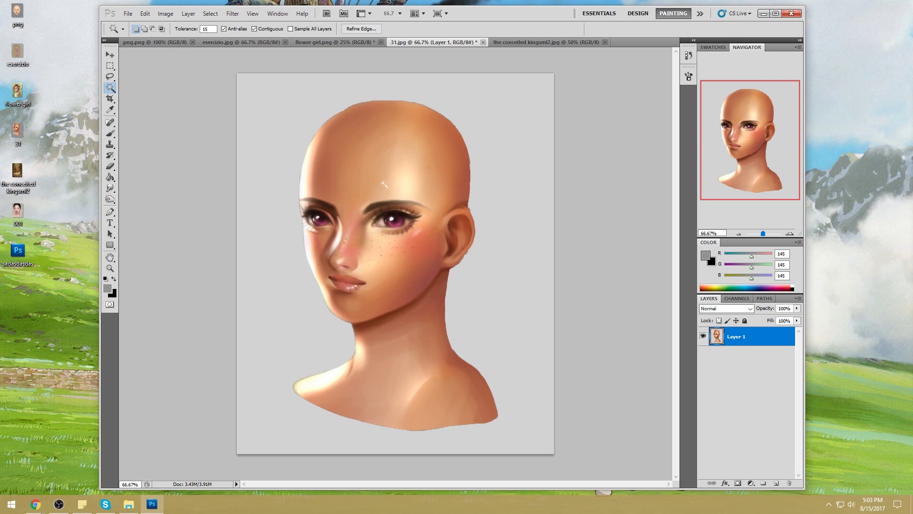
pyautogui.press('m')
pyautogui.rightClick(501, 246)
# Step: Invert the selection to the head and shoulders and reduce their saturation in Hue/Saturation
pyautogui.click(531, 262)
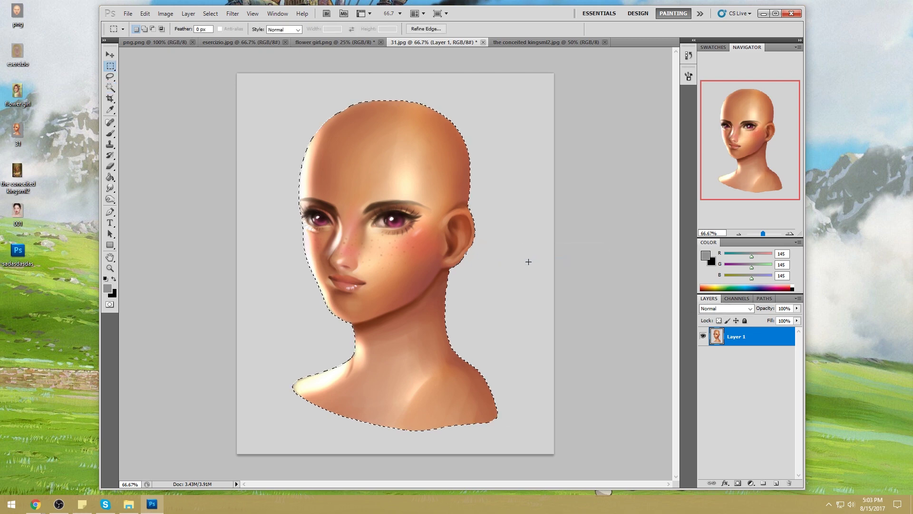
pyautogui.hotkey('ctrl', 'u')
pyautogui.moveTo(660, 305); pyautogui.dragTo(649, 305)
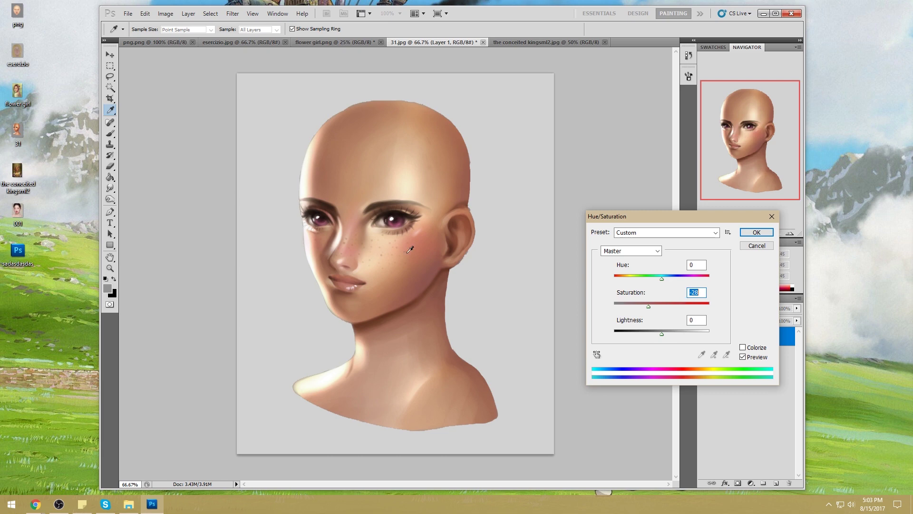
pyautogui.click(757, 232)
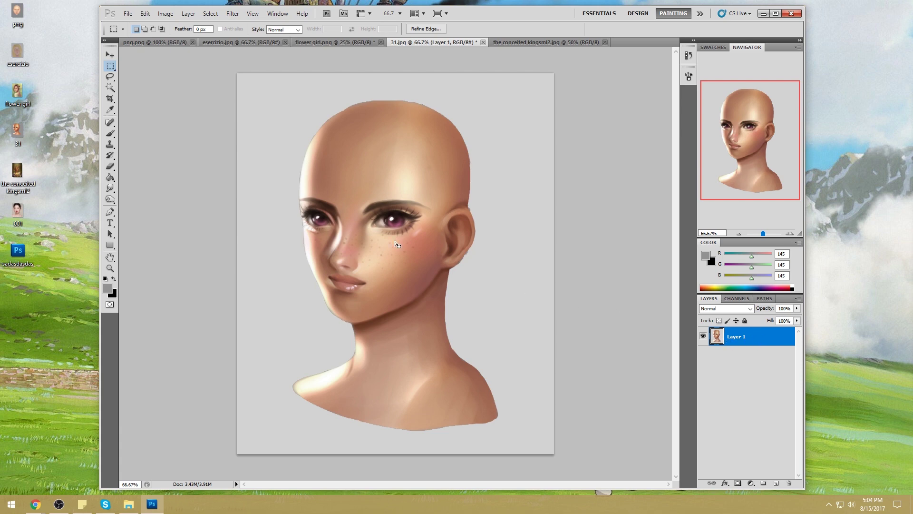
# Step: Switch to the Sponge tool in Desaturate mode at size 90 and open Hue/Saturation
pyautogui.press('b')
pyautogui.press(']')
pyautogui.press(']')
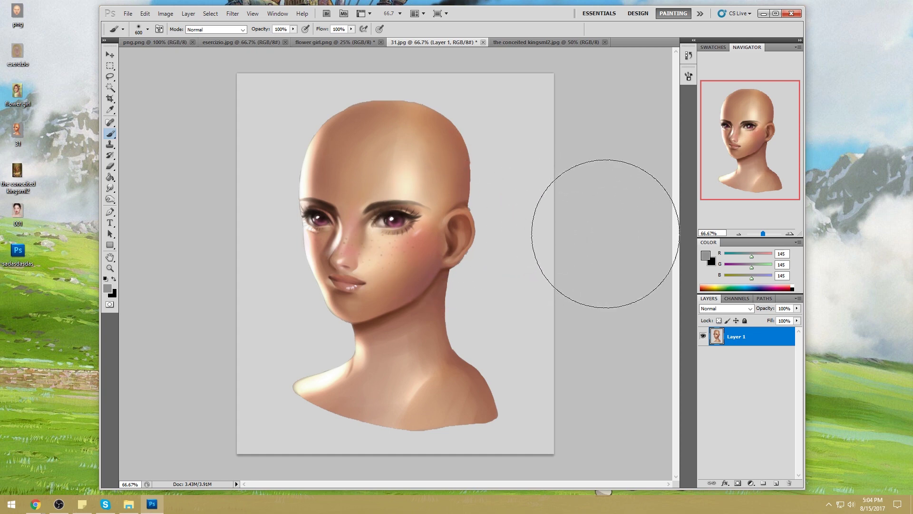
pyautogui.moveTo(110, 188)
pyautogui.mouseDown()
pyautogui.moveTo(131, 196)
pyautogui.moveTo(118, 207)
pyautogui.moveTo(139, 217)
pyautogui.mouseUp()
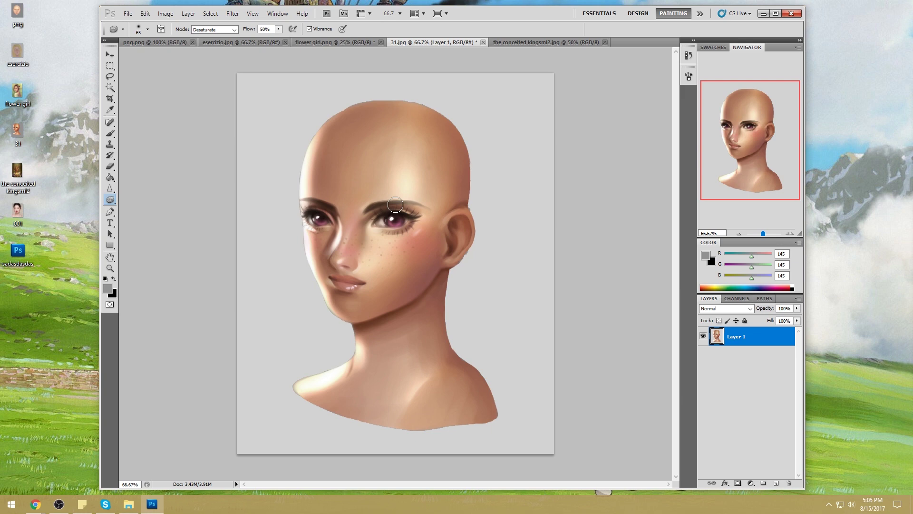
pyautogui.press(']')
pyautogui.press(']')
pyautogui.press(']')
pyautogui.press(']')
pyautogui.press(']')
pyautogui.press(']')
pyautogui.press(']')
pyautogui.press(']')
pyautogui.press(']')
pyautogui.press(']')
pyautogui.press(']')
pyautogui.hotkey('ctrl', 'u')
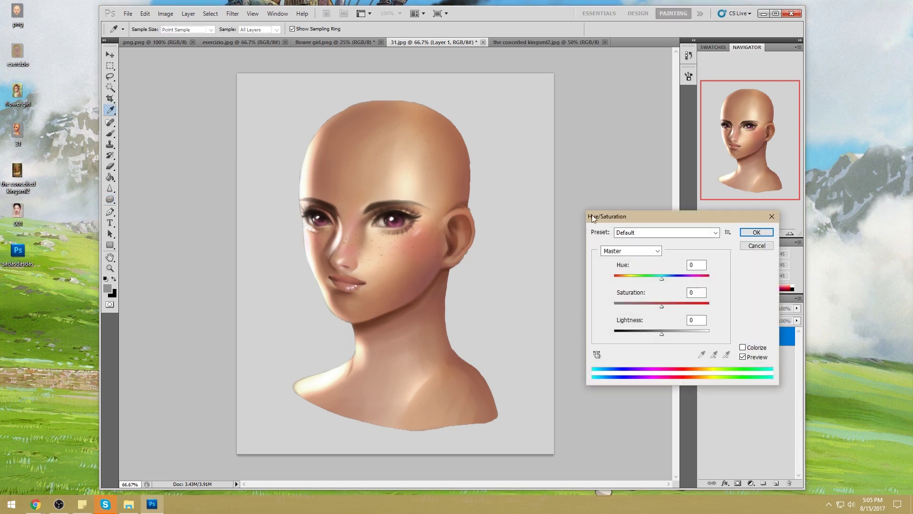
# Step: Preview the portrait at Saturation -100 as greyscale, cancel it, and reopen Hue/Saturation
pyautogui.click(763, 246)
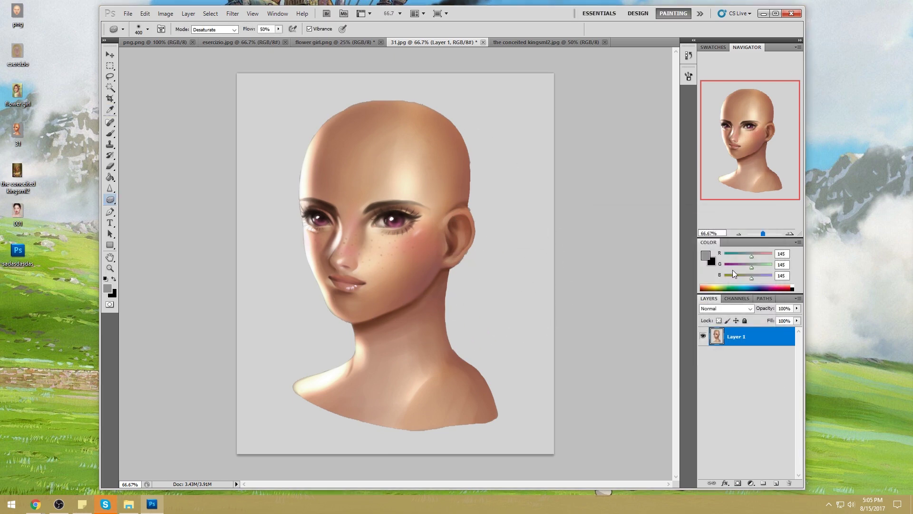
pyautogui.hotkey('ctrl', 'u')
pyautogui.moveTo(663, 294); pyautogui.dragTo(540, 320)
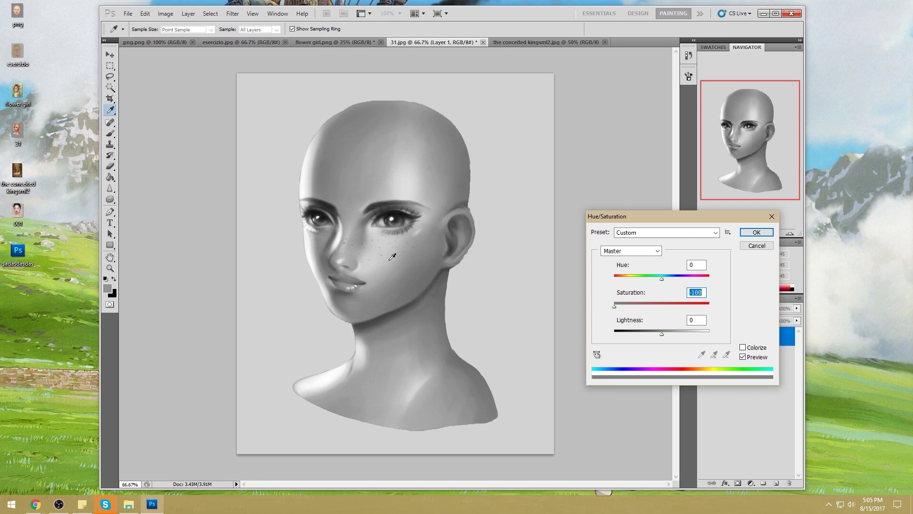
pyautogui.click(756, 245)
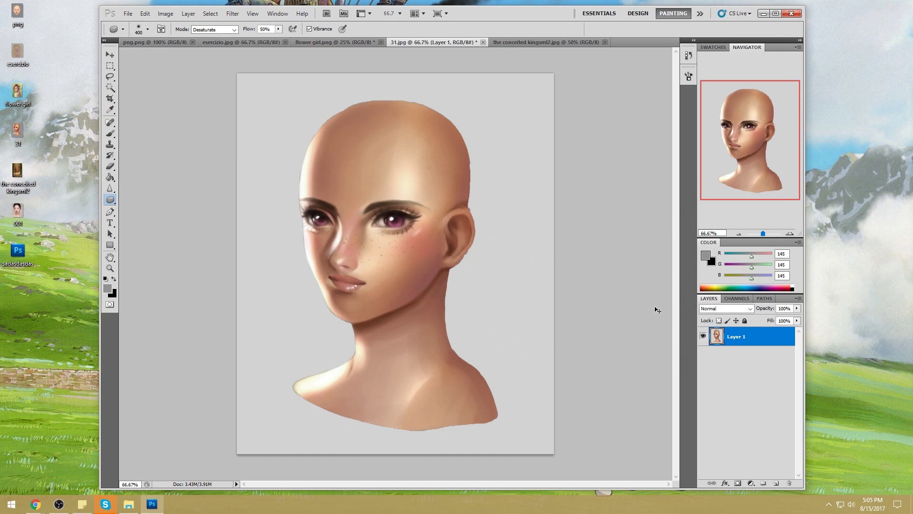
pyautogui.hotkey('ctrl', 'u')
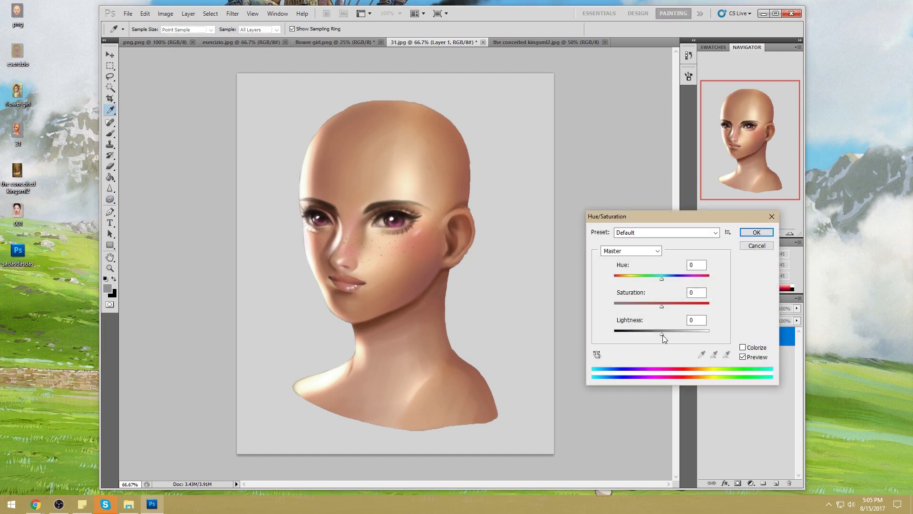
# Step: Apply Hue/Saturation with Saturation reset to 0 and Lightness raised to about +4
pyautogui.moveTo(661, 334); pyautogui.dragTo(660, 332)
pyautogui.moveTo(663, 336); pyautogui.dragTo(667, 335)
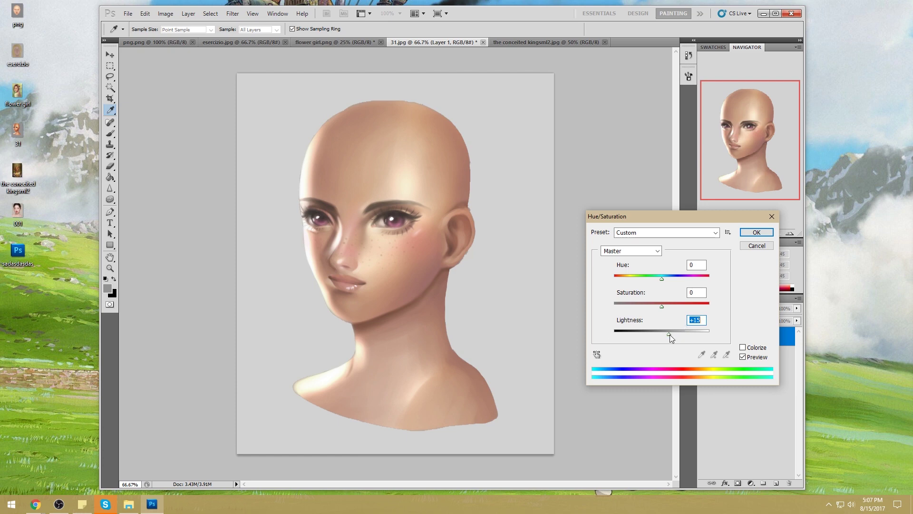
pyautogui.moveTo(670, 335); pyautogui.dragTo(674, 335)
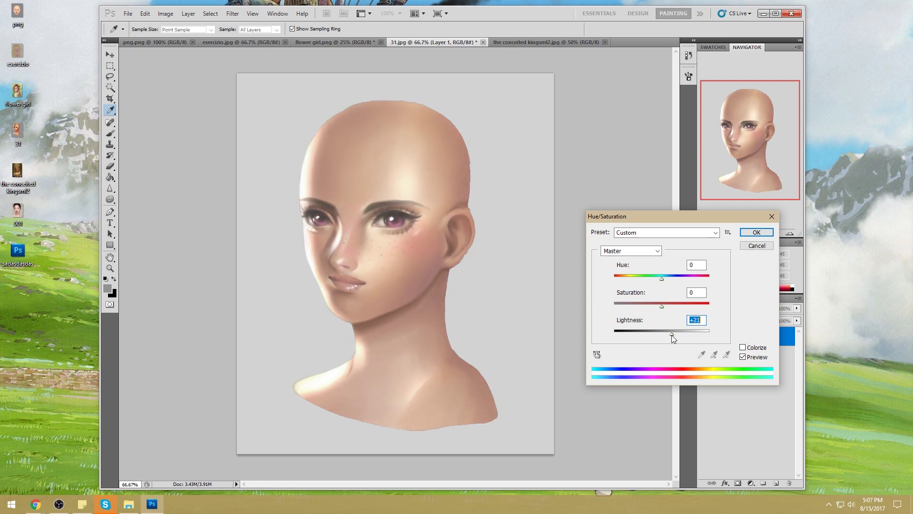
pyautogui.moveTo(661, 308); pyautogui.dragTo(666, 307)
pyautogui.doubleClick(689, 320)
pyautogui.press('BackSpace')
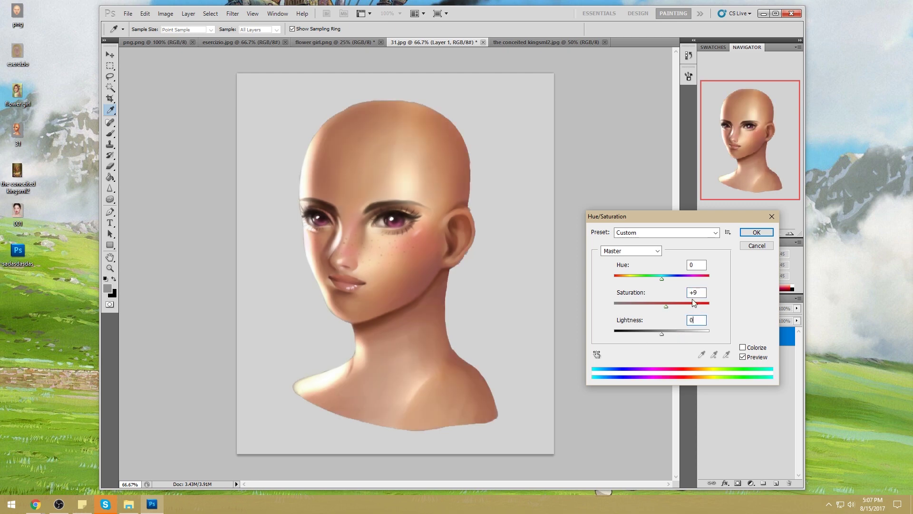
pyautogui.hotkey('shift', 'Tab')
pyautogui.write('0')
pyautogui.moveTo(663, 335); pyautogui.dragTo(664, 334)
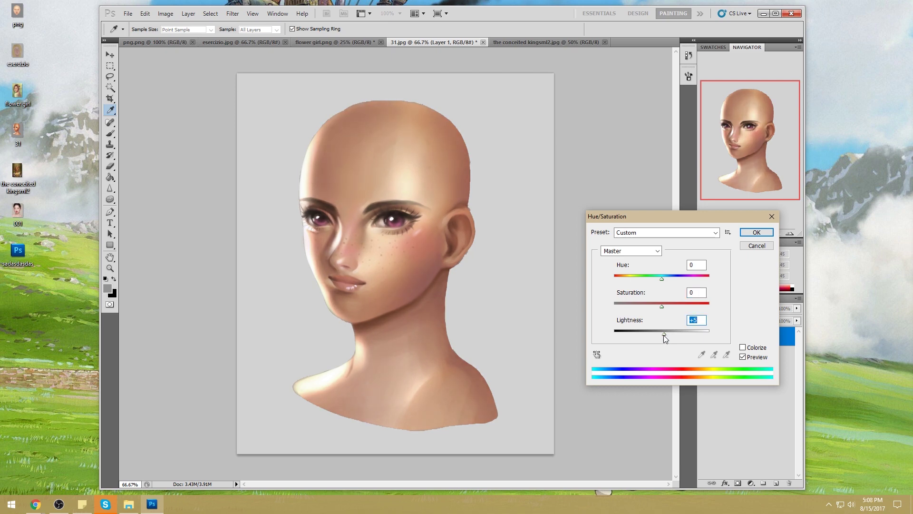
pyautogui.click(757, 232)
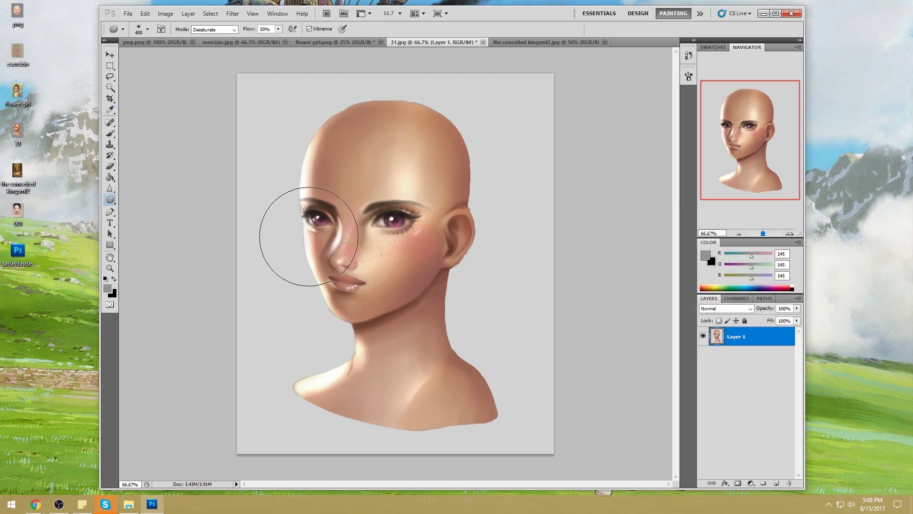
# Step: Set the brush to Color mode and recolour the right cheek with a sampled muted skin tone
pyautogui.press('b')
pyautogui.keyDown('alt'); pyautogui.click(355, 225); pyautogui.keyUp('alt')
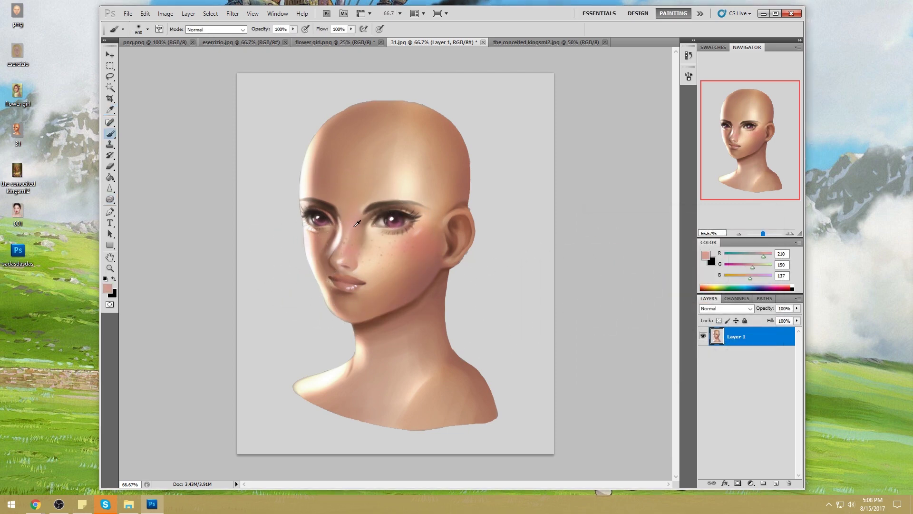
pyautogui.click(223, 30)
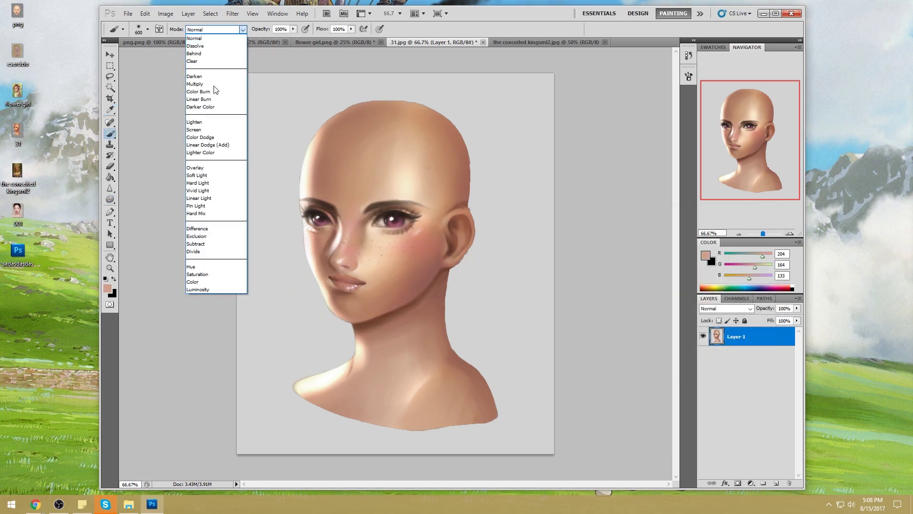
pyautogui.click(209, 282)
pyautogui.press('[')
pyautogui.press('[')
pyautogui.press('[')
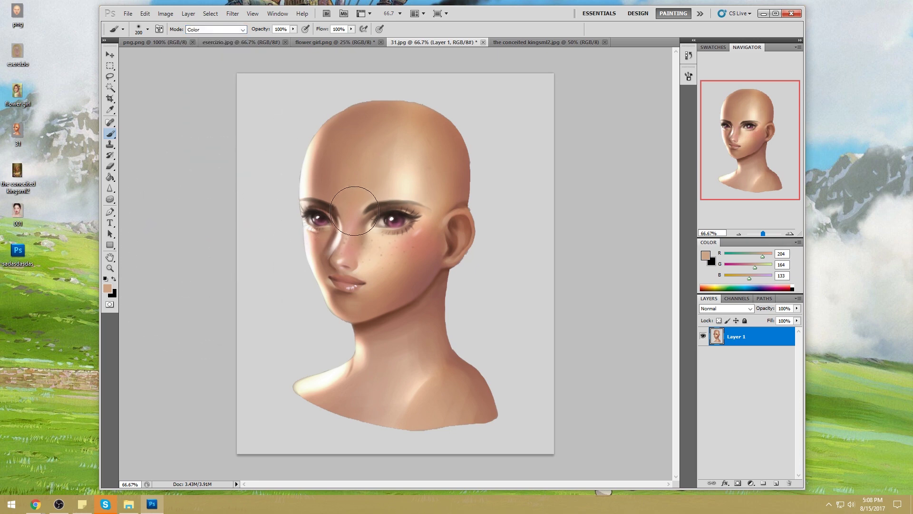
pyautogui.moveTo(350, 263)
pyautogui.mouseDown()
pyautogui.moveTo(420, 266)
pyautogui.moveTo(428, 233)
pyautogui.moveTo(400, 251)
pyautogui.moveTo(405, 262)
pyautogui.moveTo(464, 169)
pyautogui.moveTo(430, 235)
pyautogui.moveTo(403, 250)
pyautogui.moveTo(425, 246)
pyautogui.moveTo(414, 280)
pyautogui.moveTo(431, 264)
pyautogui.moveTo(386, 304)
pyautogui.moveTo(423, 274)
pyautogui.moveTo(290, 250)
pyautogui.moveTo(319, 250)
pyautogui.moveTo(313, 235)
pyautogui.moveTo(367, 287)
pyautogui.mouseUp()
# Step: Sample a warm lip colour and bring up the foreground Color Picker
pyautogui.keyDown('alt'); pyautogui.click(462, 171); pyautogui.keyUp('alt')
pyautogui.keyDown('alt'); pyautogui.click(351, 277); pyautogui.keyUp('alt')
pyautogui.keyDown('alt'); pyautogui.click(351, 277); pyautogui.keyUp('alt')
pyautogui.moveTo(351, 276); pyautogui.dragTo(353, 275)
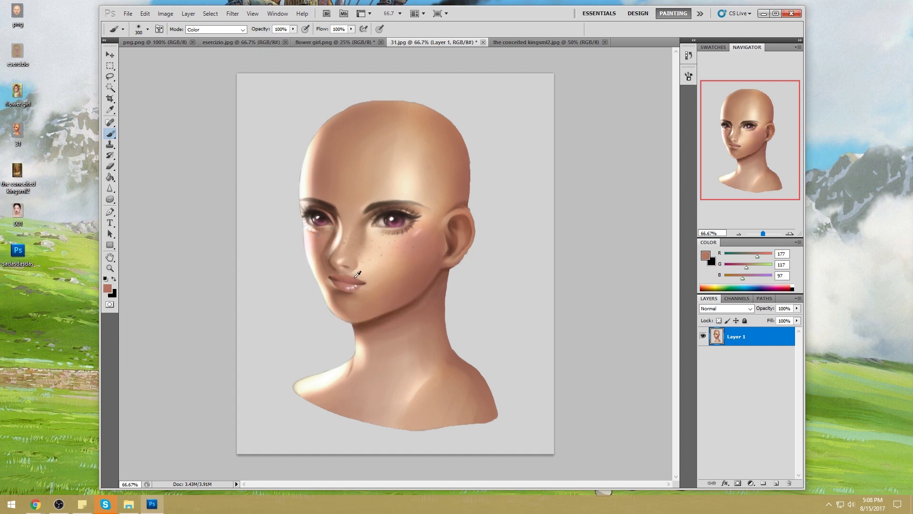
pyautogui.click(705, 256)
# Step: Shift the reddish-brown paint colour's hue warmer and brush the right cheek subtly rosier
pyautogui.click(383, 271)
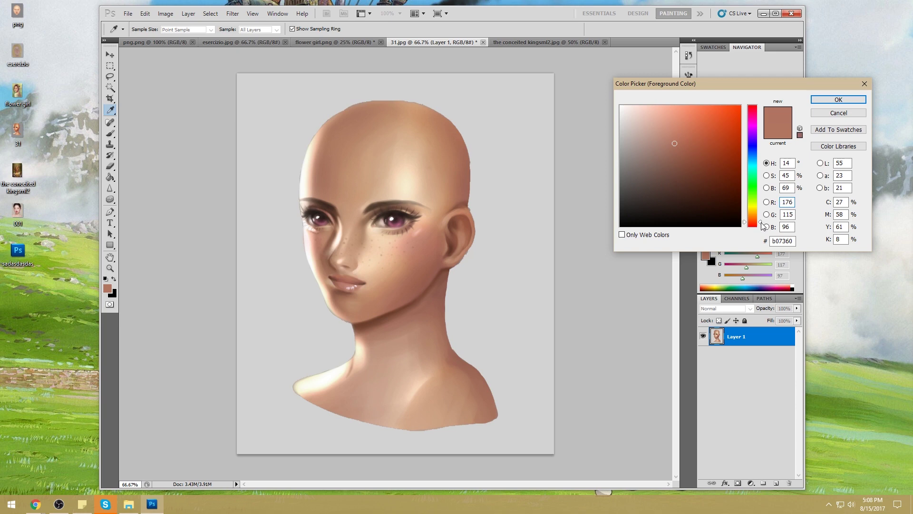
pyautogui.moveTo(762, 225); pyautogui.dragTo(763, 223)
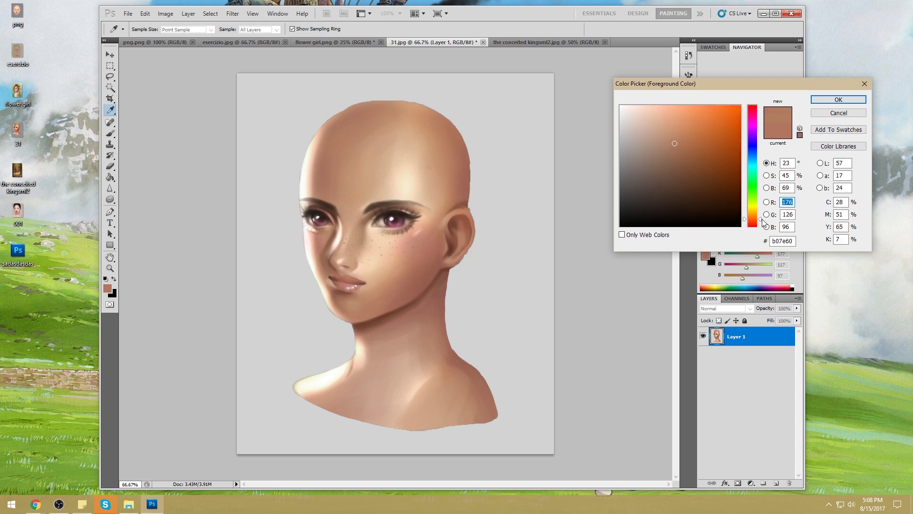
pyautogui.click(821, 100)
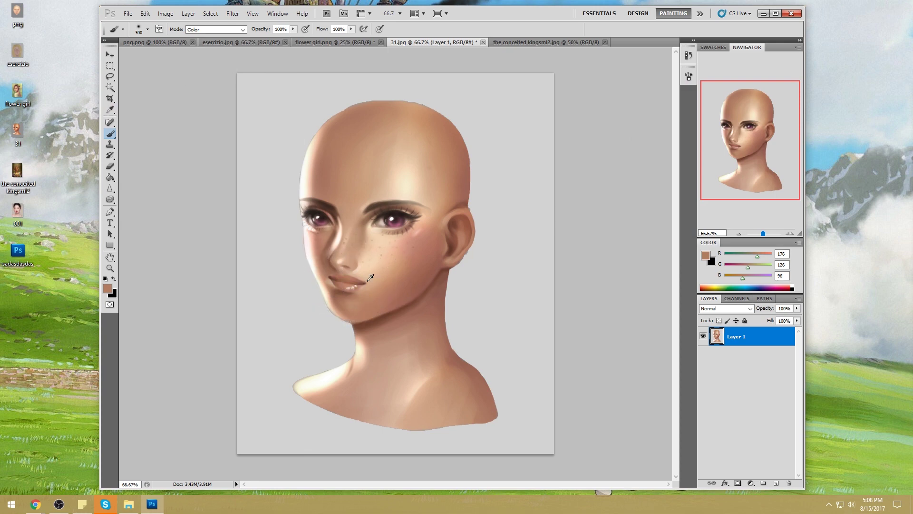
pyautogui.moveTo(446, 255)
pyautogui.mouseDown()
pyautogui.moveTo(424, 227)
pyautogui.moveTo(398, 231)
pyautogui.moveTo(436, 238)
pyautogui.moveTo(378, 300)
pyautogui.mouseUp()
pyautogui.hotkey('ctrl', 'u')
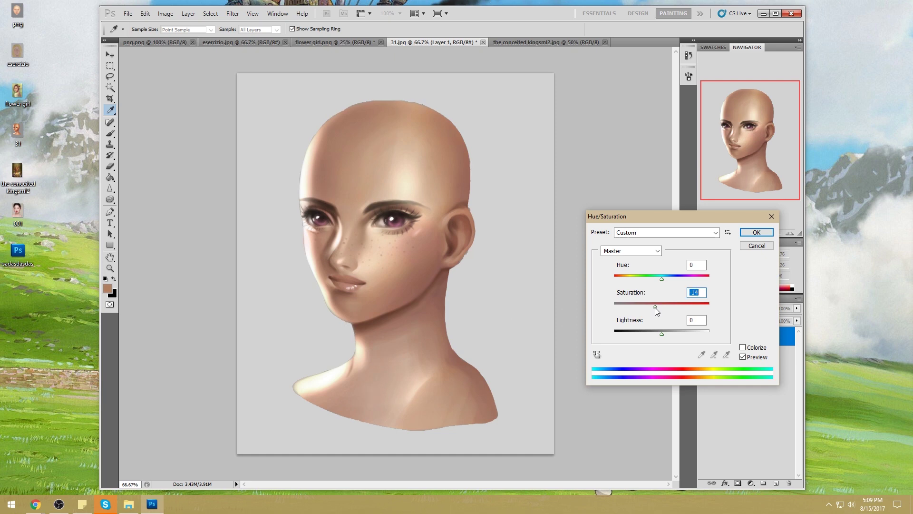
# Step: Lower the whole portrait's saturation to about -13 and apply it
pyautogui.moveTo(655, 307); pyautogui.dragTo(655, 307)
pyautogui.click(755, 233)
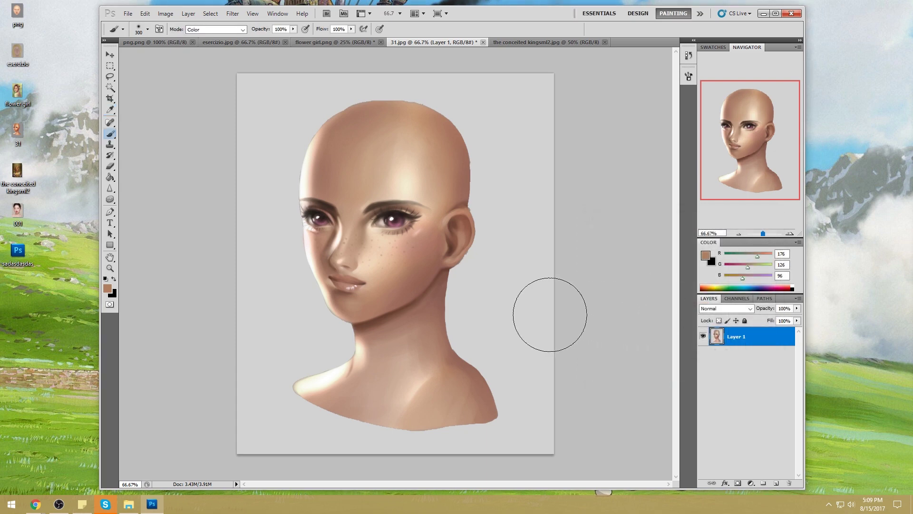
pyautogui.click(111, 88)
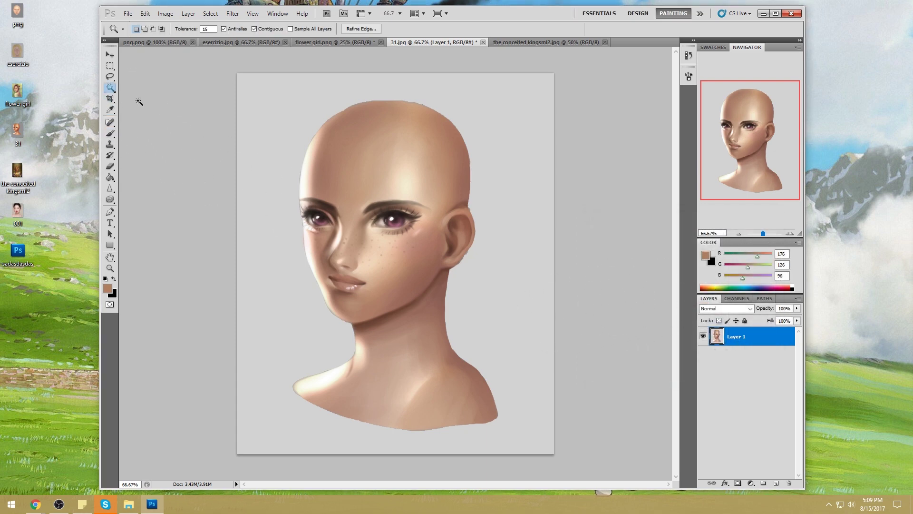
# Step: Magic-wand the gray background, invert the selection to the head, and hide its edges
pyautogui.click(320, 320)
pyautogui.press('m')
pyautogui.rightClick(429, 287)
pyautogui.click(472, 305)
pyautogui.hotkey('ctrl', 'h')
# Step: Set the brush to Normal mode at 46% opacity with a sampled dark brown
pyautogui.press('b')
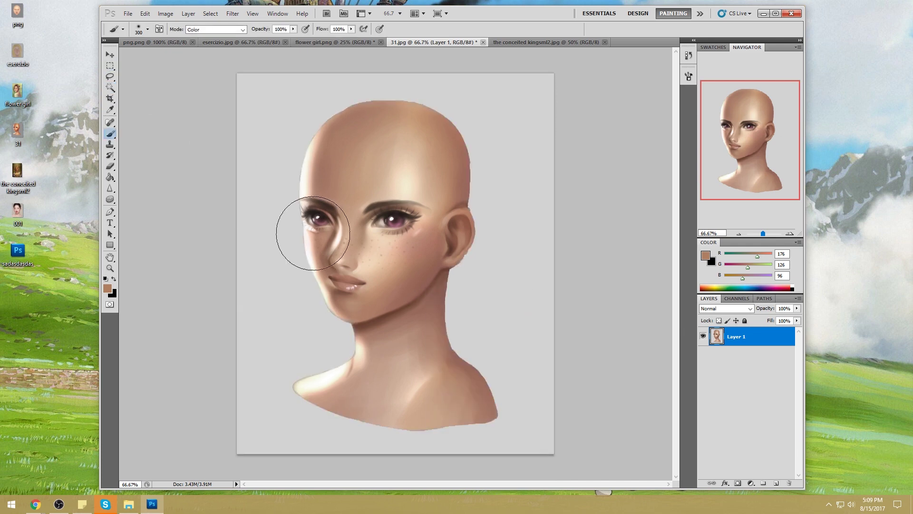
pyautogui.keyDown('alt'); pyautogui.click(335, 215); pyautogui.keyUp('alt')
pyautogui.press('[')
pyautogui.press('[')
pyautogui.press('[')
pyautogui.press('[')
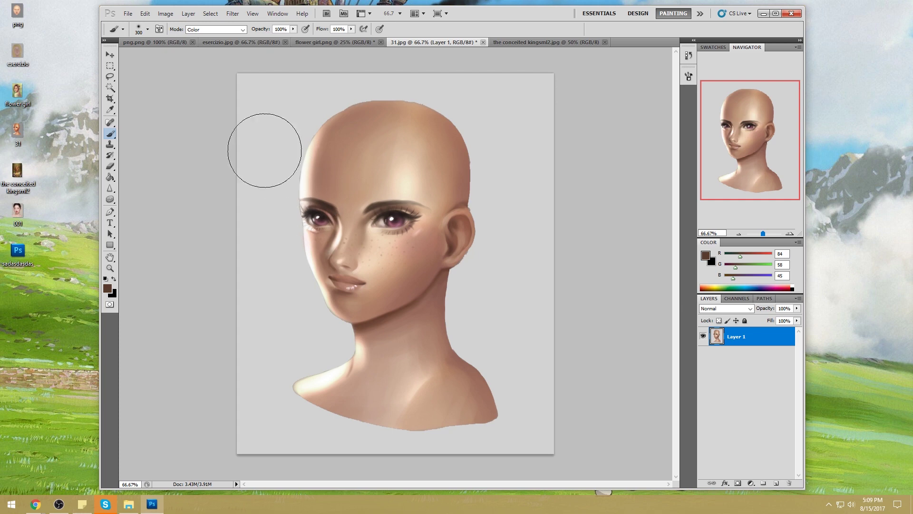
pyautogui.click(216, 29)
pyautogui.click(209, 37)
pyautogui.moveTo(335, 220)
pyautogui.mouseDown()
pyautogui.moveTo(339, 241)
pyautogui.moveTo(323, 257)
pyautogui.mouseUp()
pyautogui.hotkey('ctrl', 'z')
pyautogui.press('4')
pyautogui.press('6')
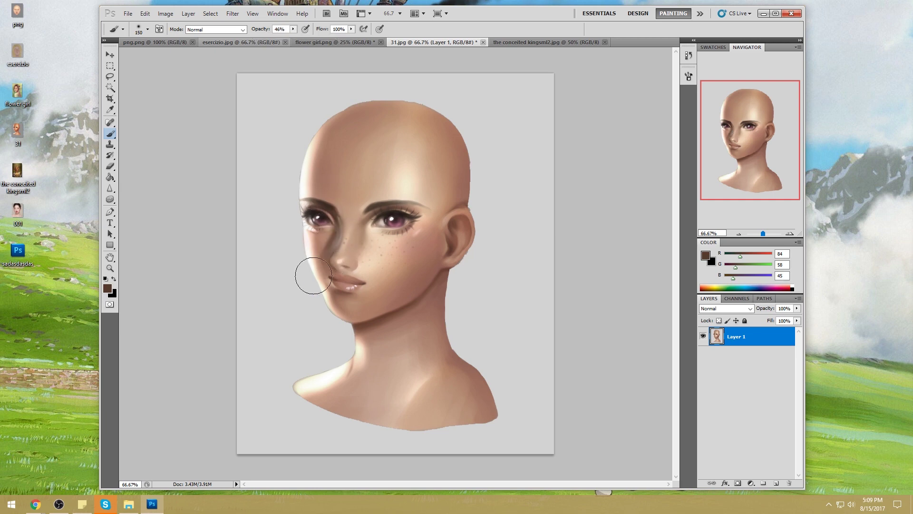
# Step: Soften the forehead and left cheek edges with a sampled cheek skin tone
pyautogui.keyDown('alt'); pyautogui.click(328, 237); pyautogui.keyUp('alt')
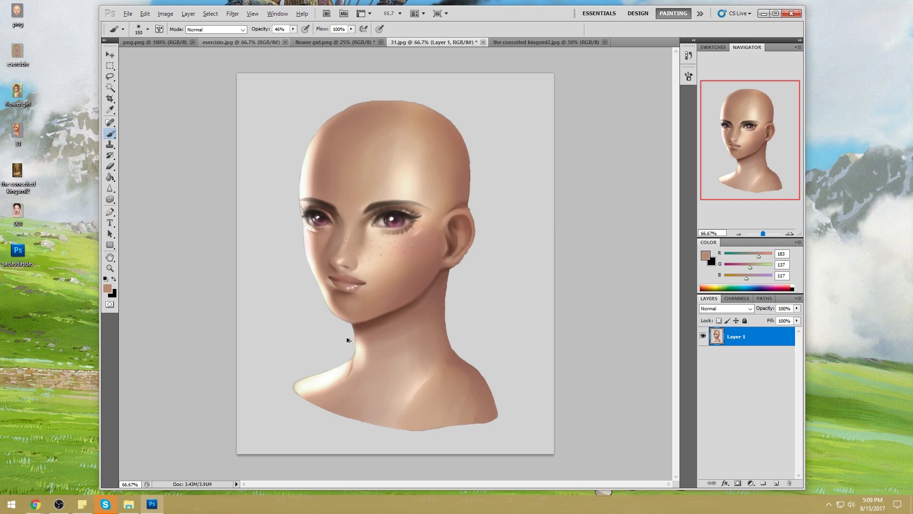
pyautogui.moveTo(306, 193); pyautogui.dragTo(316, 126)
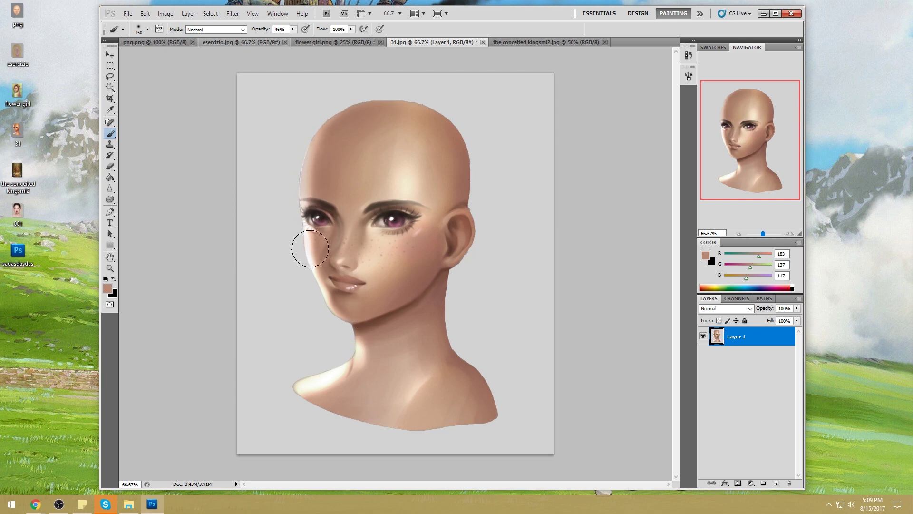
pyautogui.moveTo(304, 223)
pyautogui.mouseDown()
pyautogui.moveTo(336, 336)
pyautogui.moveTo(336, 320)
pyautogui.mouseUp()
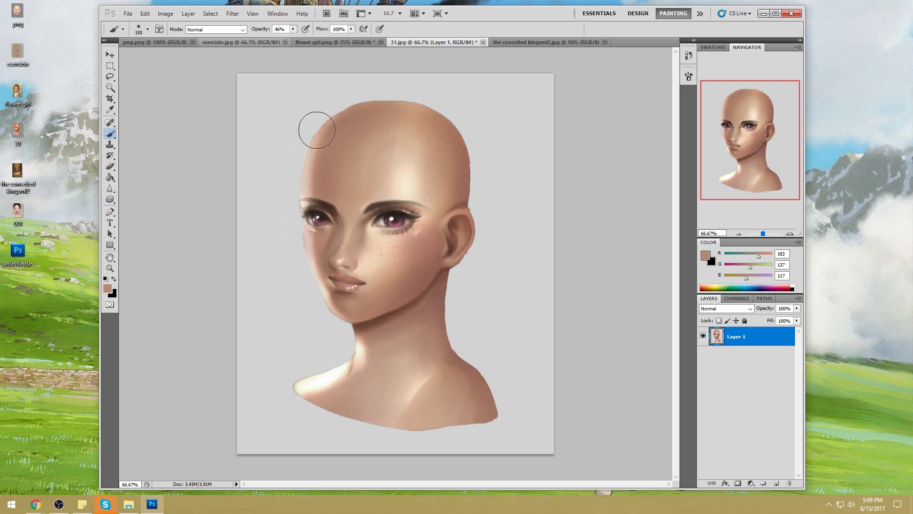
# Step: Sample pale cream (R242 G223 B199) and set the brush to 100% opacity
pyautogui.keyDown('alt'); pyautogui.click(378, 227); pyautogui.keyUp('alt')
pyautogui.press('[')
pyautogui.press('[')
pyautogui.press('[')
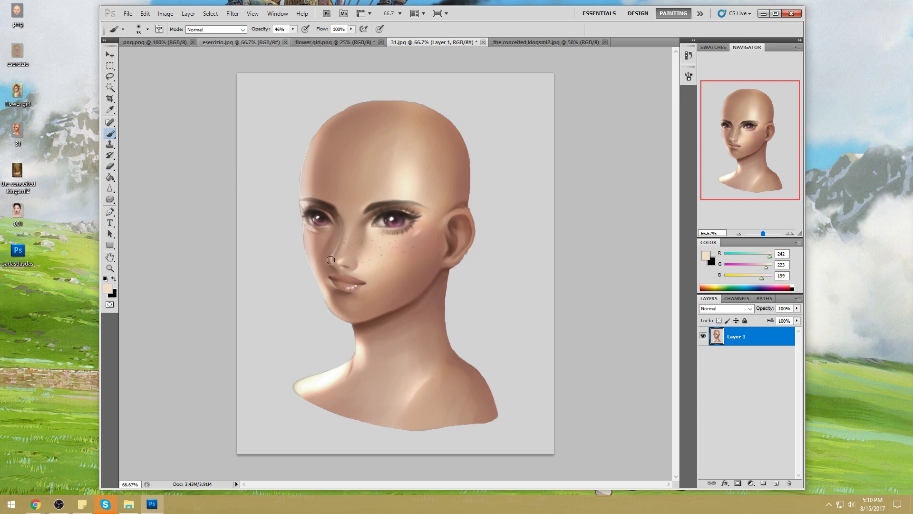
pyautogui.press('0')
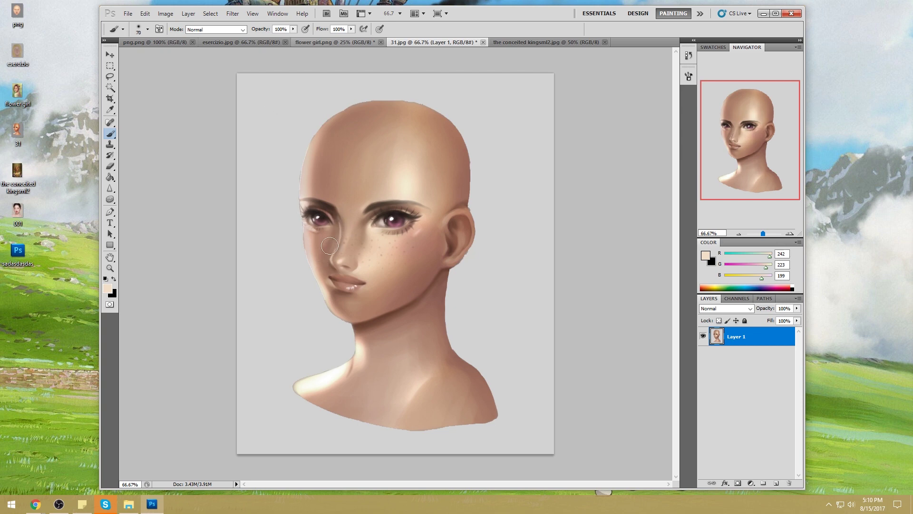
pyautogui.press(']')
pyautogui.press(']')
pyautogui.press(']')
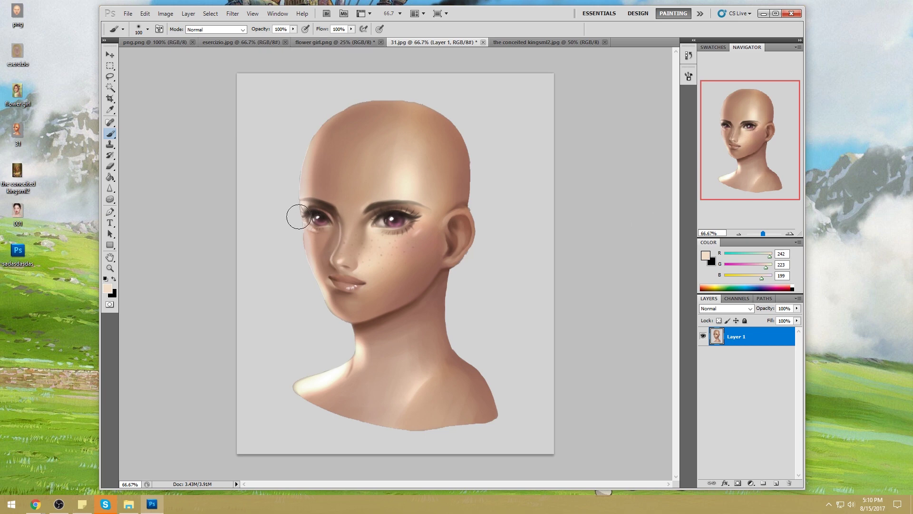
pyautogui.press(']')
pyautogui.press(']')
pyautogui.press(']')
pyautogui.click(706, 256)
pyautogui.press('Escape')
pyautogui.moveTo(109, 188)
pyautogui.mouseDown()
pyautogui.moveTo(143, 207)
pyautogui.moveTo(119, 206)
pyautogui.moveTo(143, 220)
pyautogui.mouseUp()
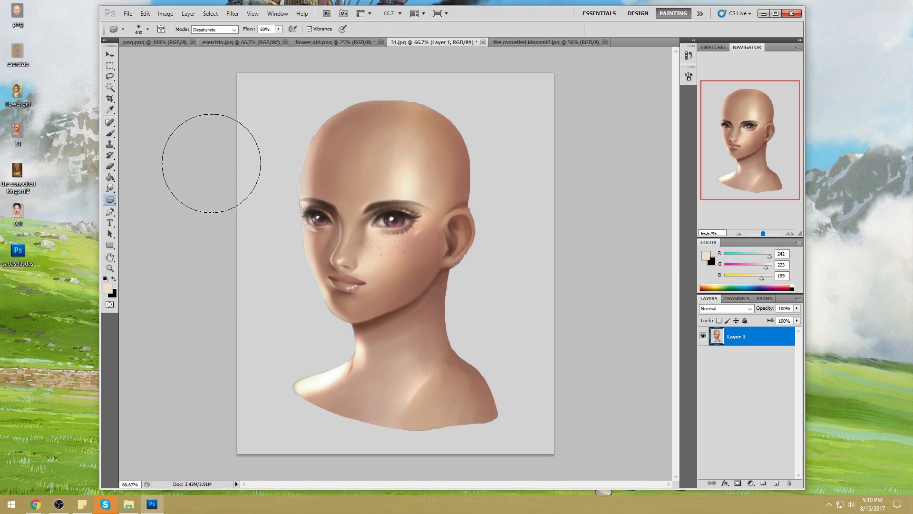
# Step: Desaturate the left edge of the face and forehead with a smaller sponge
pyautogui.press('[')
pyautogui.press('[')
pyautogui.press('[')
pyautogui.press('[')
pyautogui.press('[')
pyautogui.press('[')
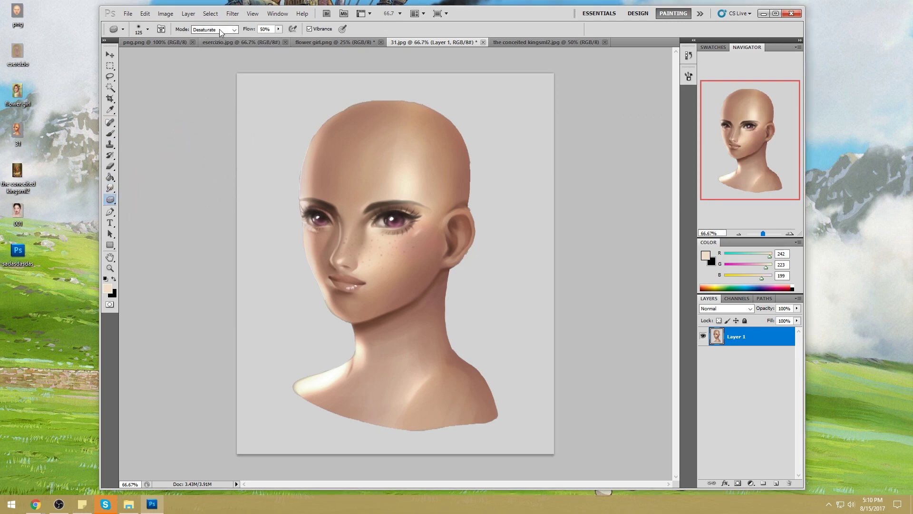
pyautogui.moveTo(322, 306)
pyautogui.mouseDown()
pyautogui.moveTo(293, 221)
pyautogui.moveTo(327, 319)
pyautogui.moveTo(297, 262)
pyautogui.moveTo(335, 335)
pyautogui.moveTo(294, 202)
pyautogui.moveTo(311, 230)
pyautogui.moveTo(305, 187)
pyautogui.moveTo(301, 208)
pyautogui.moveTo(319, 121)
pyautogui.moveTo(298, 206)
pyautogui.moveTo(328, 114)
pyautogui.moveTo(308, 100)
pyautogui.mouseUp()
pyautogui.press('[')
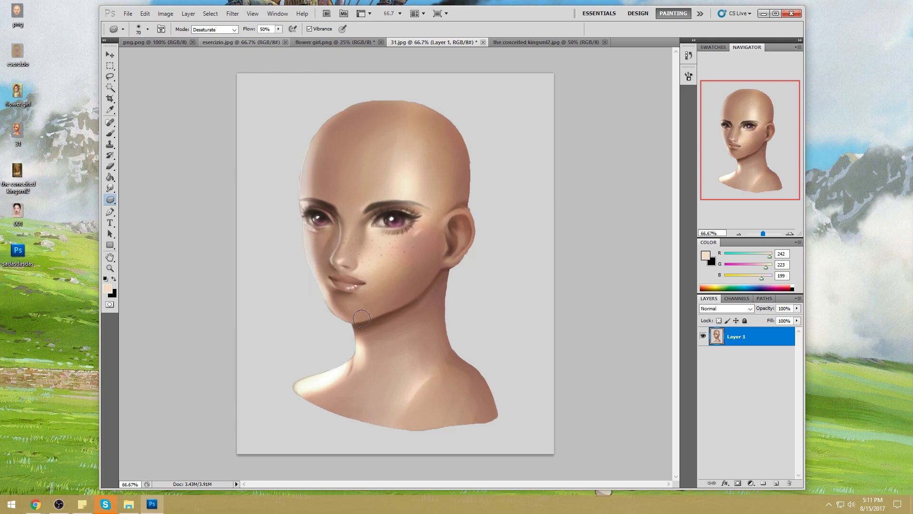
pyautogui.press('b')
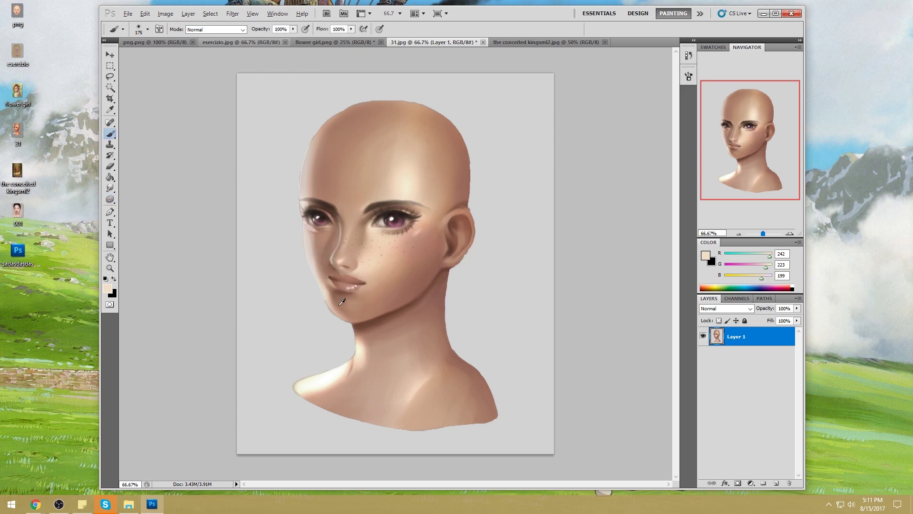
# Step: Paint light jaw strokes, a dark left-cheek shadow, and highlights along the nose bridge
pyautogui.keyDown('alt'); pyautogui.click(409, 185); pyautogui.keyUp('alt')
pyautogui.moveTo(333, 285)
pyautogui.mouseDown()
pyautogui.moveTo(324, 305)
pyautogui.moveTo(323, 295)
pyautogui.moveTo(339, 316)
pyautogui.moveTo(322, 285)
pyautogui.moveTo(317, 291)
pyautogui.moveTo(340, 325)
pyautogui.moveTo(311, 305)
pyautogui.moveTo(330, 322)
pyautogui.mouseUp()
pyautogui.press('alt')
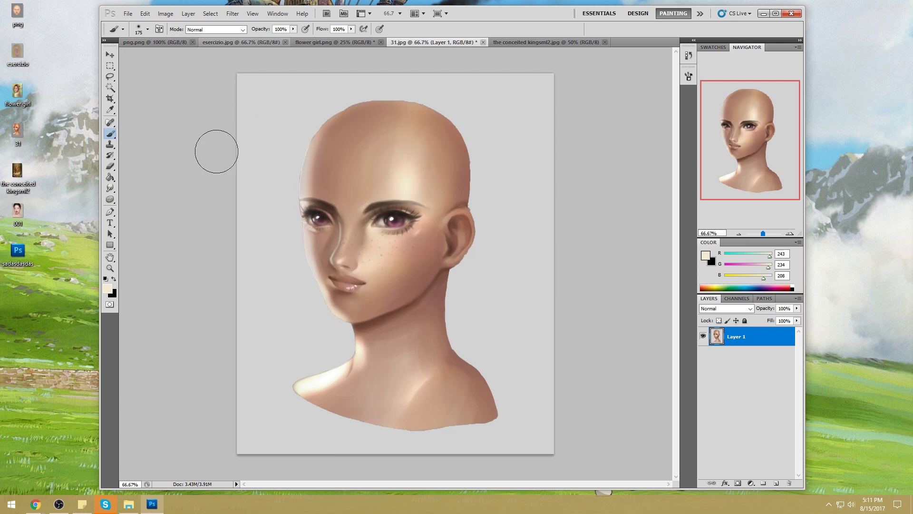
pyautogui.keyDown('alt'); pyautogui.click(327, 209); pyautogui.keyUp('alt')
pyautogui.press(']')
pyautogui.press(']')
pyautogui.press(']')
pyautogui.press(']')
pyautogui.press(']')
pyautogui.moveTo(306, 238)
pyautogui.mouseDown()
pyautogui.moveTo(302, 270)
pyautogui.moveTo(330, 316)
pyautogui.mouseUp()
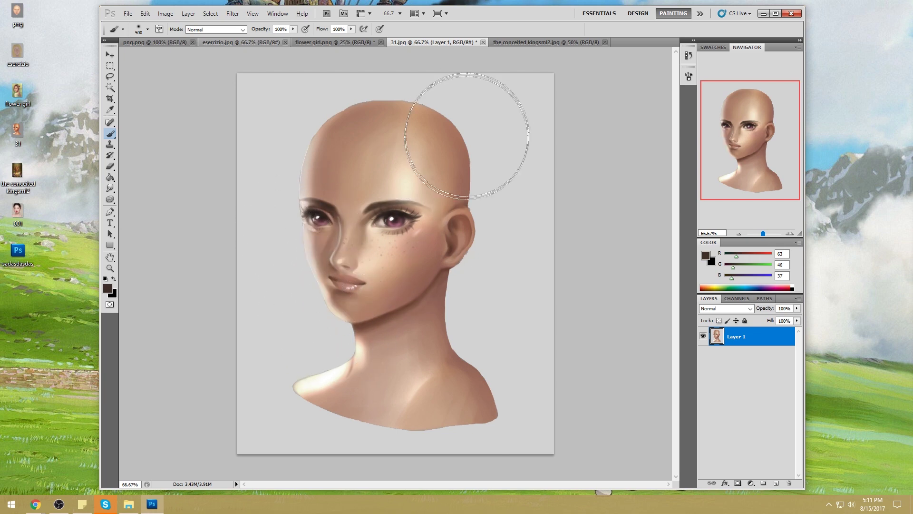
pyautogui.keyDown('alt'); pyautogui.click(405, 190); pyautogui.keyUp('alt')
pyautogui.press('[')
pyautogui.press('[')
pyautogui.press('[')
pyautogui.press('[')
pyautogui.press('[')
pyautogui.press('[')
pyautogui.moveTo(346, 246)
pyautogui.mouseDown()
pyautogui.moveTo(407, 197)
pyautogui.moveTo(352, 224)
pyautogui.mouseUp()
pyautogui.press(']')
pyautogui.press(']')
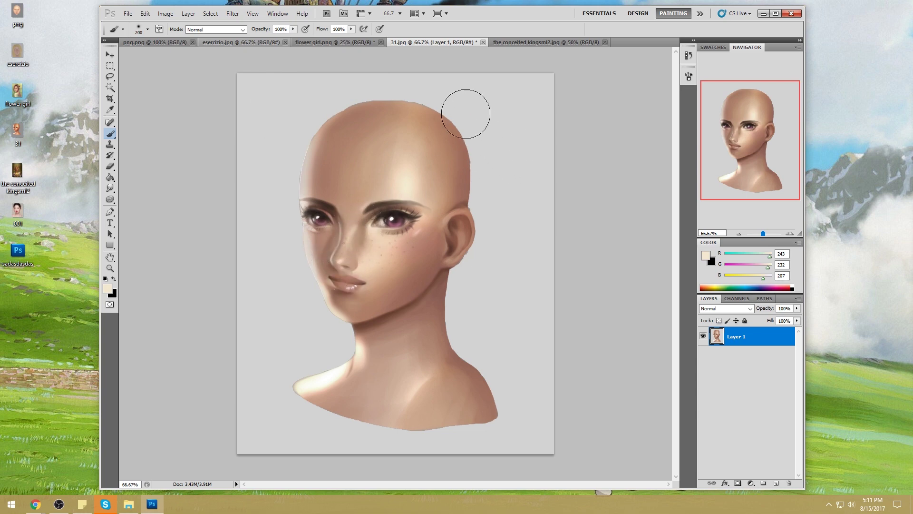
pyautogui.keyDown('alt'); pyautogui.click(380, 230); pyautogui.keyUp('alt')
pyautogui.moveTo(373, 214); pyautogui.dragTo(358, 257)
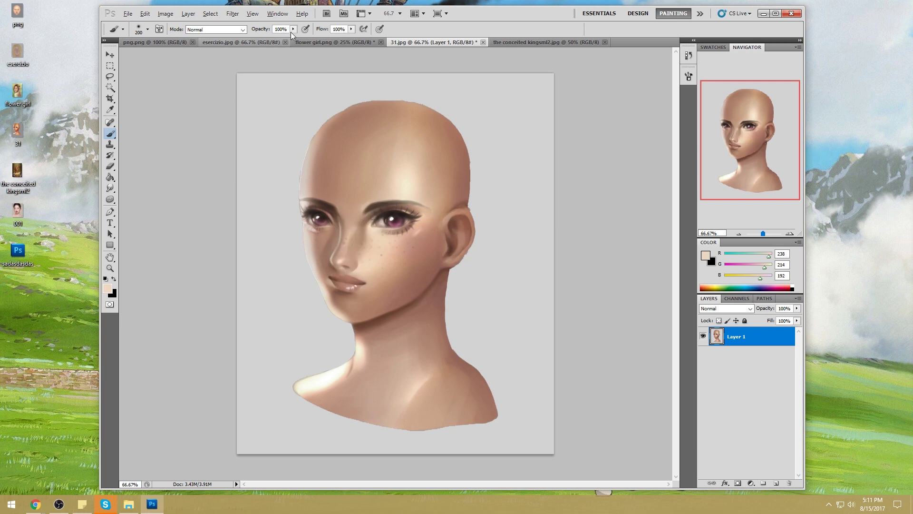
# Step: Softly repaint nose, cheek, lips and chin at 30% opacity, then flip the canvas horizontally
pyautogui.moveTo(292, 29); pyautogui.dragTo(267, 38)
pyautogui.keyDown('alt'); pyautogui.click(371, 241); pyautogui.keyUp('alt')
pyautogui.moveTo(372, 242)
pyautogui.mouseDown()
pyautogui.moveTo(364, 220)
pyautogui.moveTo(365, 249)
pyautogui.moveTo(344, 256)
pyautogui.moveTo(380, 290)
pyautogui.moveTo(373, 232)
pyautogui.moveTo(422, 265)
pyautogui.moveTo(358, 271)
pyautogui.mouseUp()
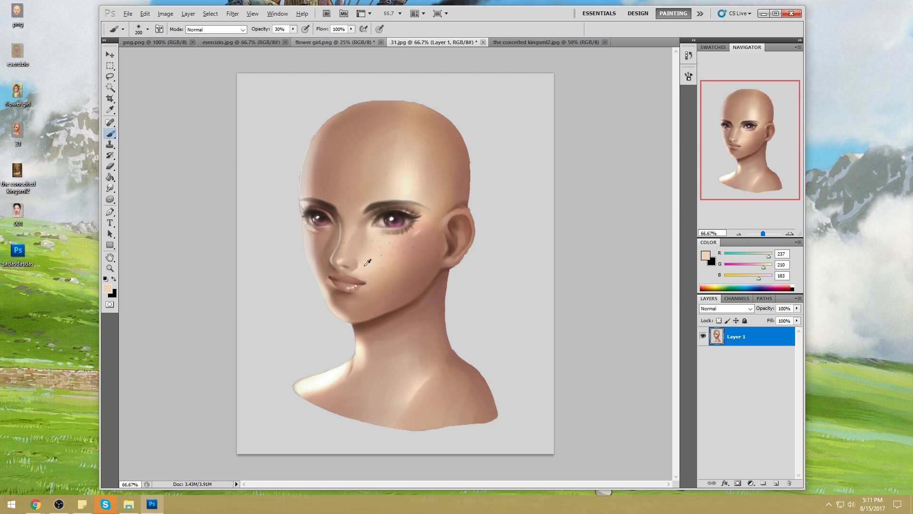
pyautogui.keyDown('alt'); pyautogui.click(395, 259); pyautogui.keyUp('alt')
pyautogui.moveTo(351, 303)
pyautogui.mouseDown()
pyautogui.moveTo(342, 309)
pyautogui.moveTo(362, 312)
pyautogui.moveTo(335, 310)
pyautogui.moveTo(354, 305)
pyautogui.mouseUp()
pyautogui.keyDown('alt'); pyautogui.click(380, 238); pyautogui.keyUp('alt')
pyautogui.keyDown('alt'); pyautogui.click(348, 312); pyautogui.keyUp('alt')
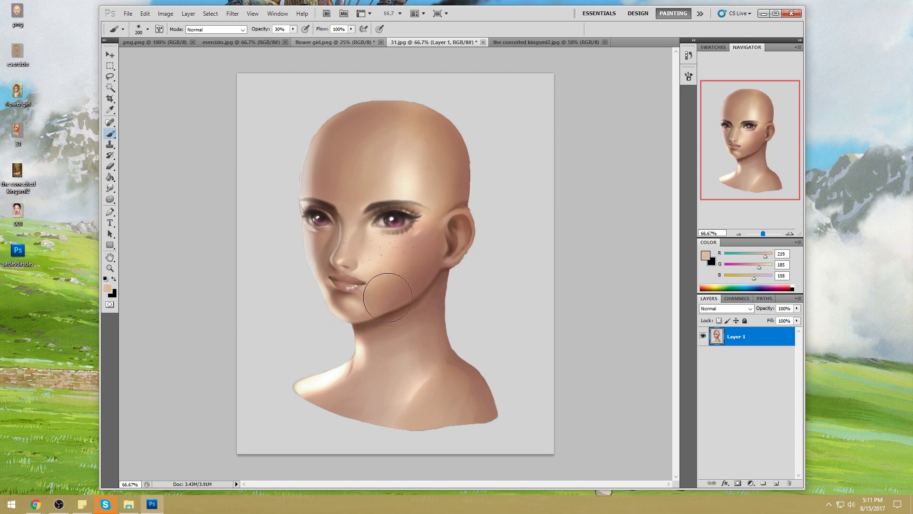
pyautogui.keyDown('alt'); pyautogui.click(400, 210); pyautogui.keyUp('alt')
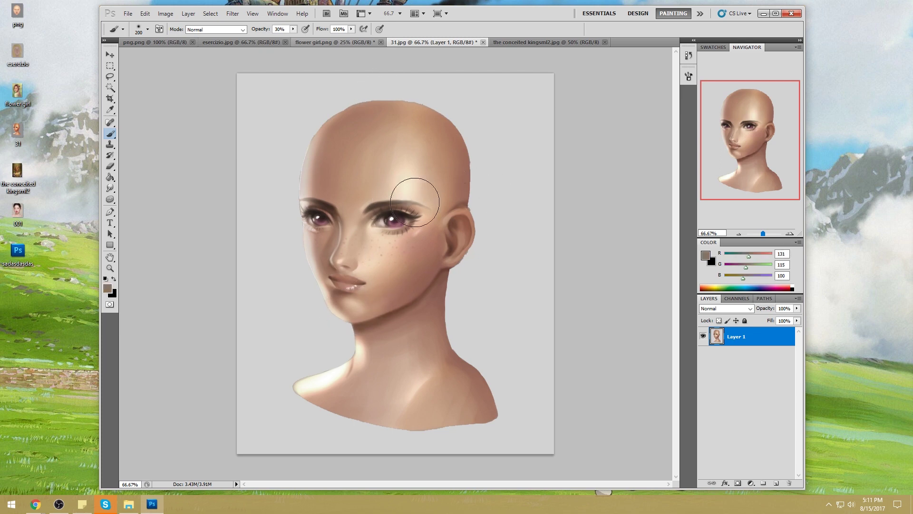
pyautogui.hotkey('ctrl', 'shift', 'h')
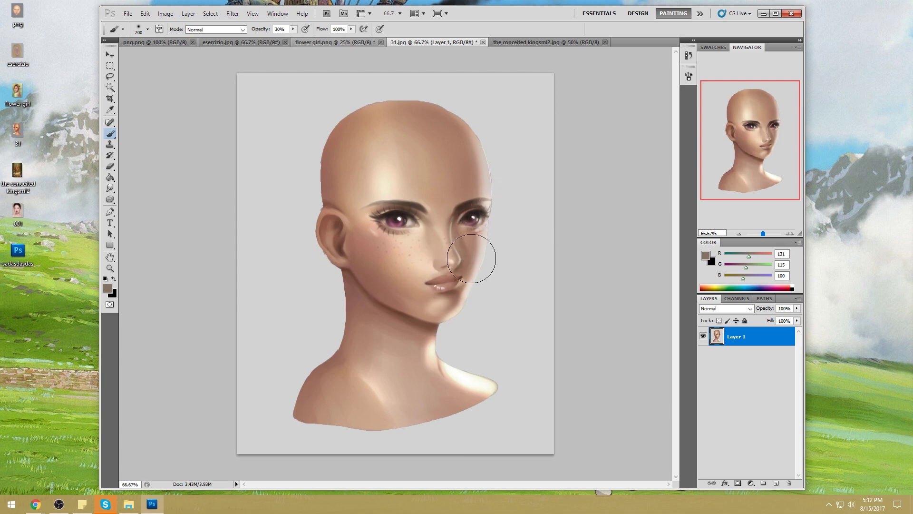
# Step: Repaint around the eye with sampled skin, brow and brown tones, then set a 300 px Desaturate sponge
pyautogui.keyDown('alt'); pyautogui.click(452, 269); pyautogui.keyUp('alt')
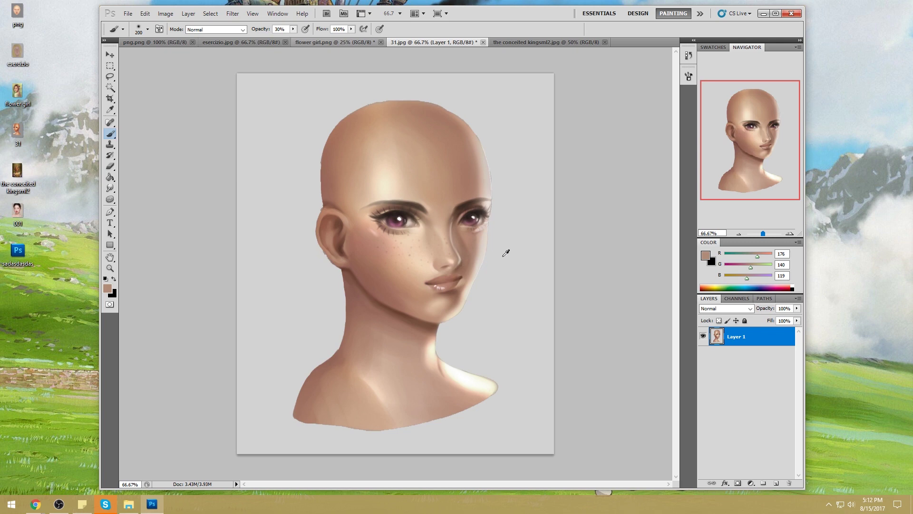
pyautogui.keyDown('alt'); pyautogui.click(398, 212); pyautogui.keyUp('alt')
pyautogui.keyDown('alt'); pyautogui.click(401, 212); pyautogui.keyUp('alt')
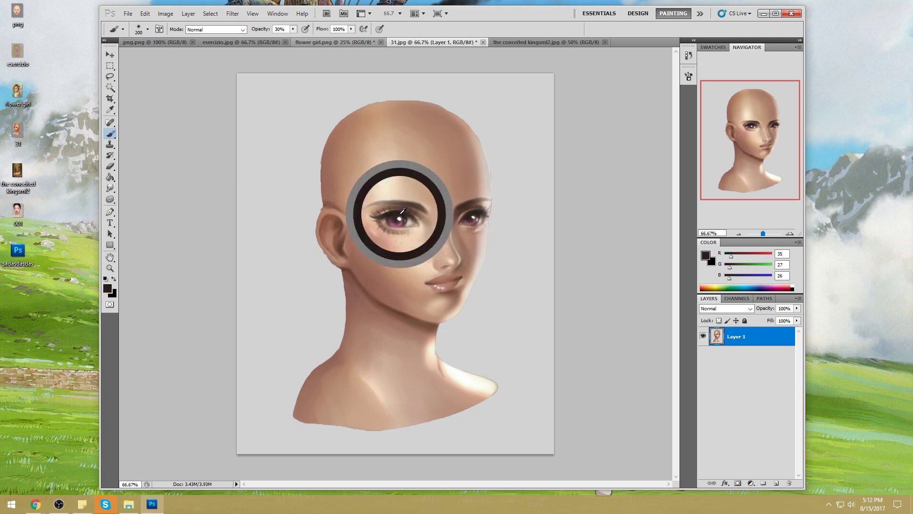
pyautogui.keyDown('alt'); pyautogui.click(402, 213); pyautogui.keyUp('alt')
pyautogui.moveTo(428, 220)
pyautogui.keyDown('alt'); pyautogui.mouseDown()
pyautogui.moveTo(435, 217)
pyautogui.moveTo(421, 217)
pyautogui.moveTo(425, 232)
pyautogui.moveTo(414, 214)
pyautogui.moveTo(410, 229)
pyautogui.moveTo(432, 227)
pyautogui.moveTo(417, 227)
pyautogui.mouseUp(); pyautogui.keyUp('alt')
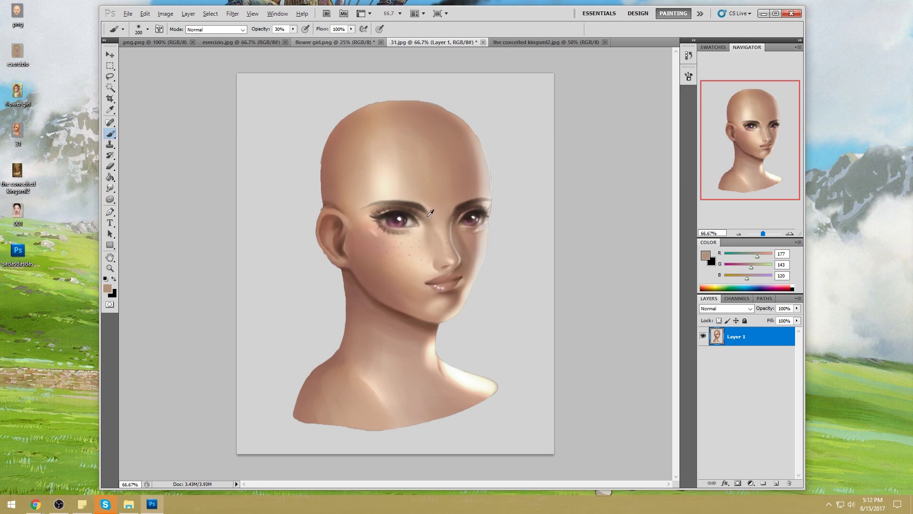
pyautogui.keyDown('alt'); pyautogui.click(419, 217); pyautogui.keyUp('alt')
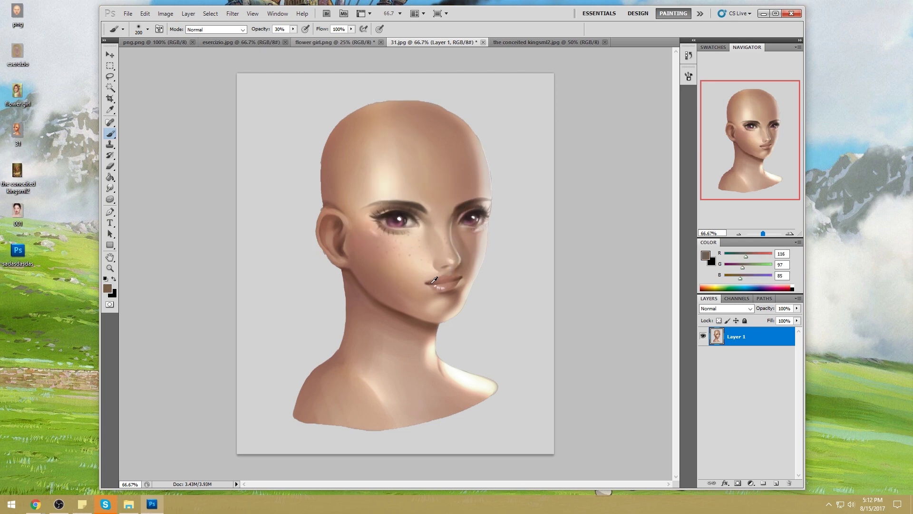
pyautogui.moveTo(110, 199); pyautogui.dragTo(148, 219)
pyautogui.press(']')
pyautogui.press(']')
pyautogui.press(']')
pyautogui.press(']')
pyautogui.press(']')
pyautogui.press(']')
pyautogui.press(']')
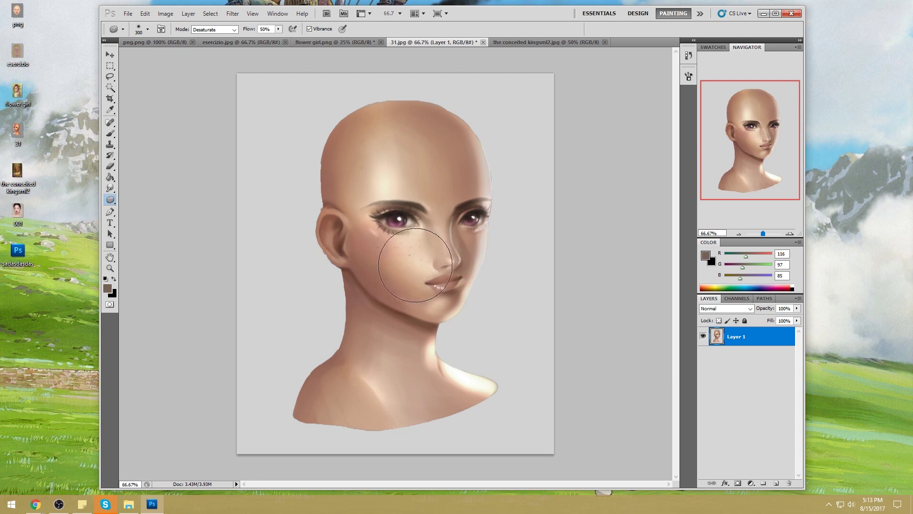
# Step: Shrink the Desaturate sponge to 150 px and mute the freckled cheek and nose
pyautogui.press('[')
pyautogui.press('[')
pyautogui.press('[')
pyautogui.press('[')
pyautogui.press('[')
# Step: Sample the cheek skin in the Color Picker, then darken it to warm brown R165 G93 B52
pyautogui.press('i')
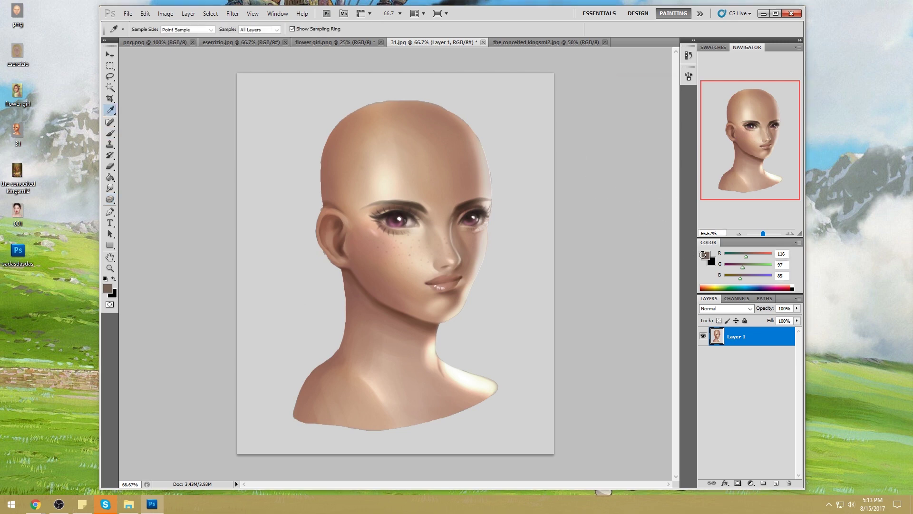
pyautogui.click(707, 255)
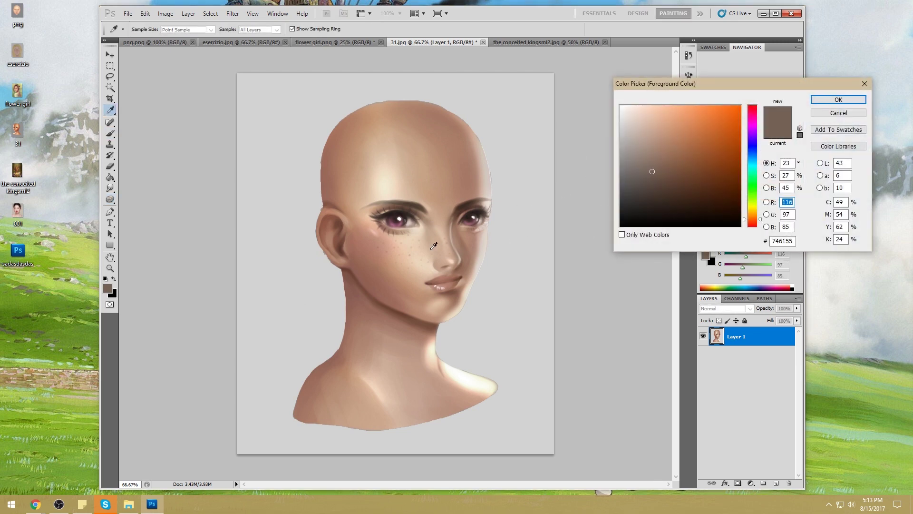
pyautogui.click(385, 253)
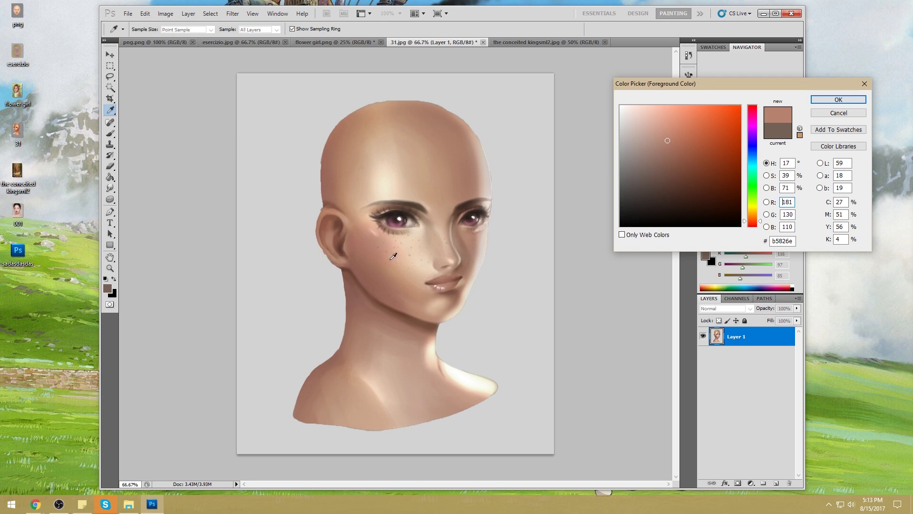
pyautogui.click(394, 256)
pyautogui.click(393, 257)
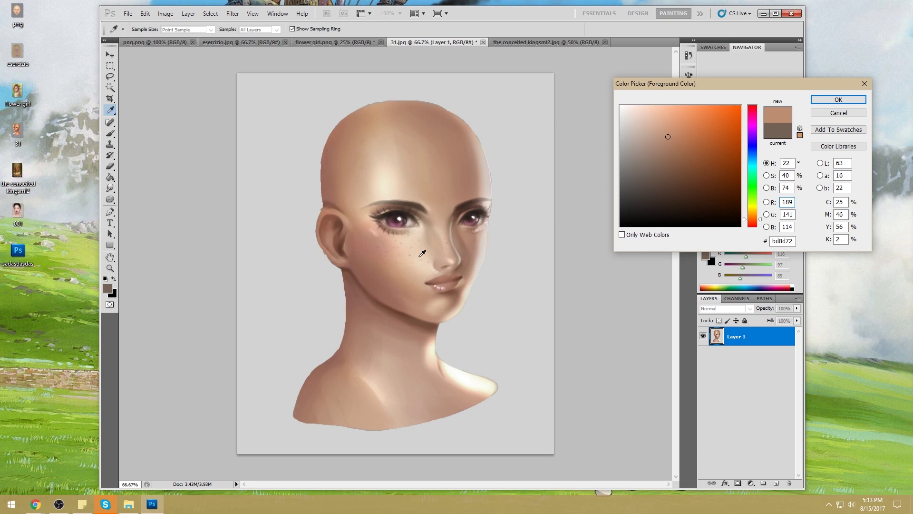
pyautogui.click(421, 254)
pyautogui.click(386, 266)
pyautogui.click(390, 261)
pyautogui.click(383, 259)
pyautogui.moveTo(727, 85); pyautogui.dragTo(755, 104)
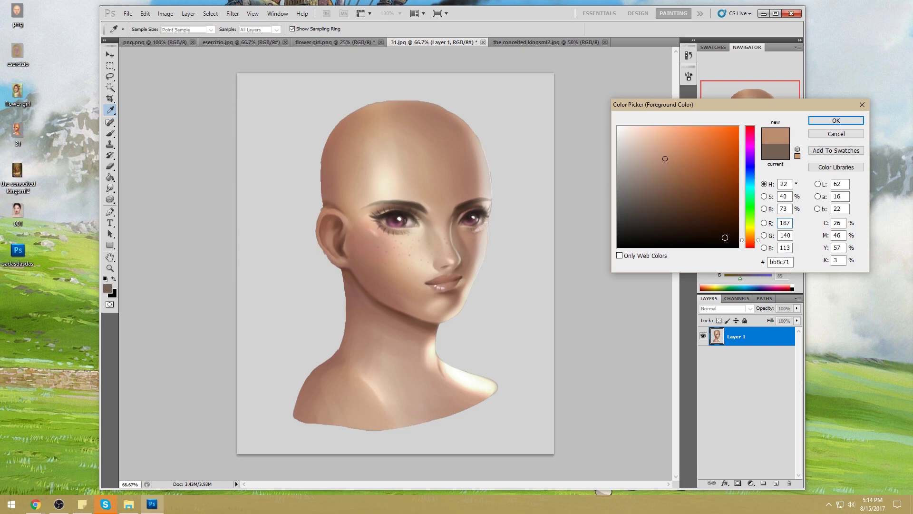
pyautogui.moveTo(665, 158); pyautogui.dragTo(707, 172)
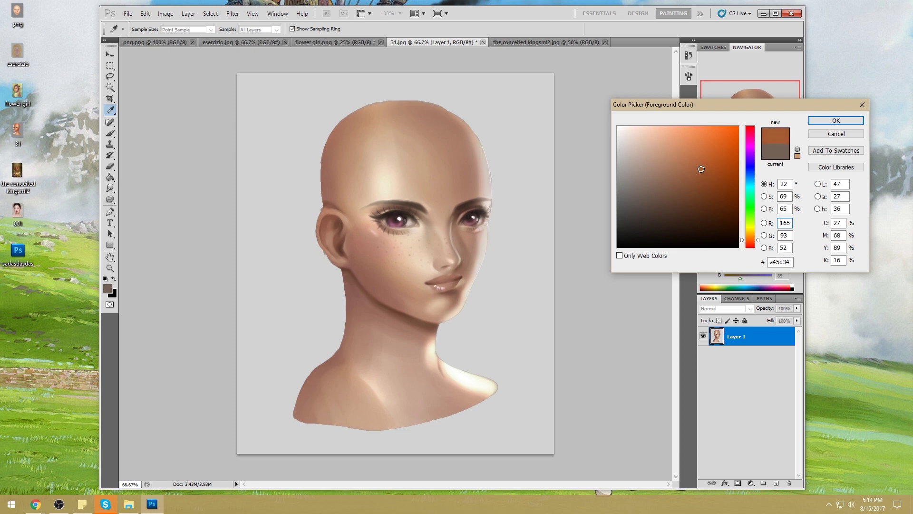
# Step: Accept the brown and set the brush blend mode to Color
pyautogui.click(838, 119)
pyautogui.press('b')
pyautogui.click(232, 31)
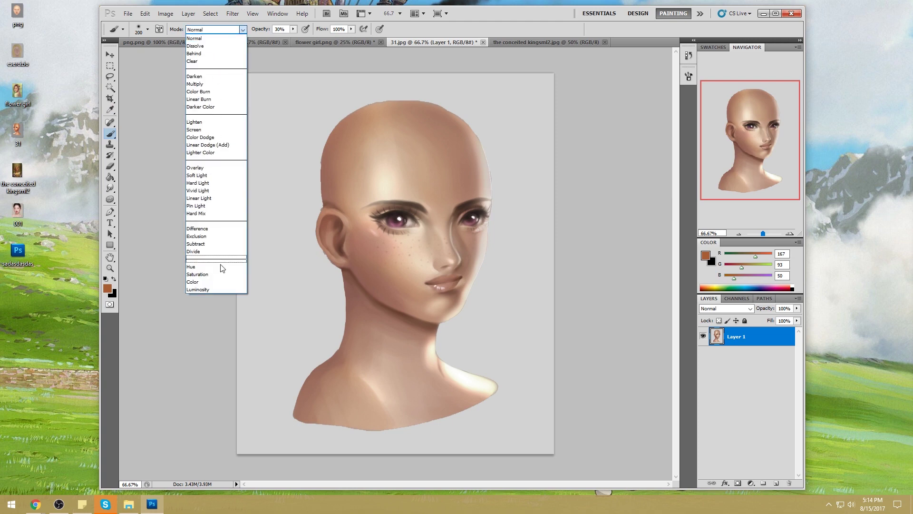
pyautogui.click(211, 281)
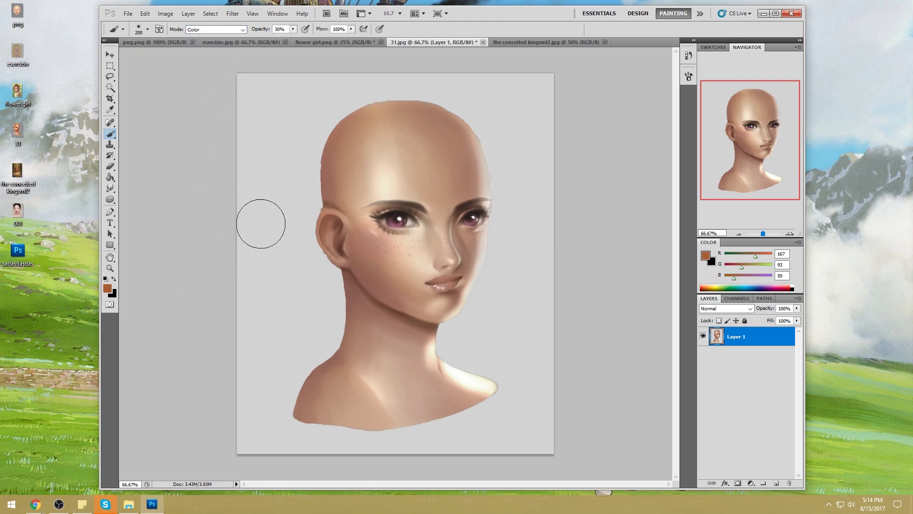
# Step: Glaze brown over cheeks and forehead at 150–600 px brush sizes, then flip the canvas horizontally
pyautogui.press(']')
pyautogui.press(']')
pyautogui.press(']')
pyautogui.press(']')
pyautogui.press(']')
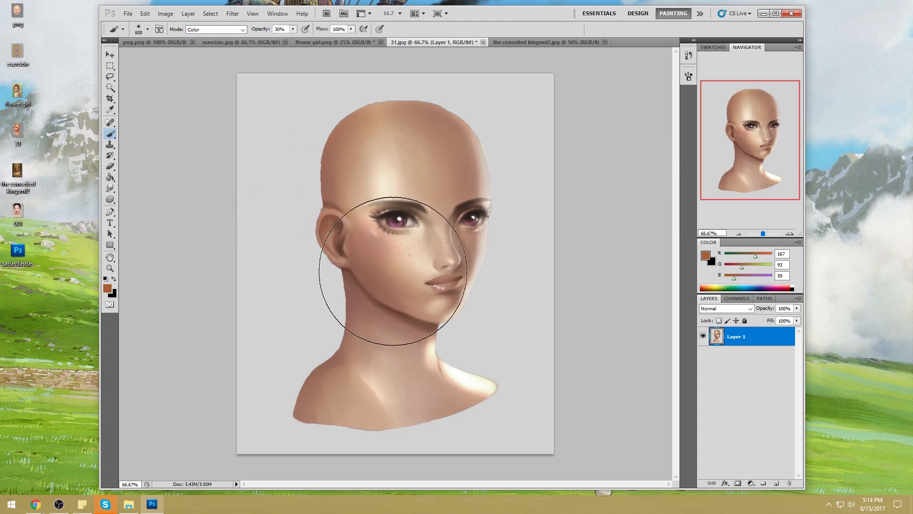
pyautogui.press('[')
pyautogui.press('[')
pyautogui.press('[')
pyautogui.press('[')
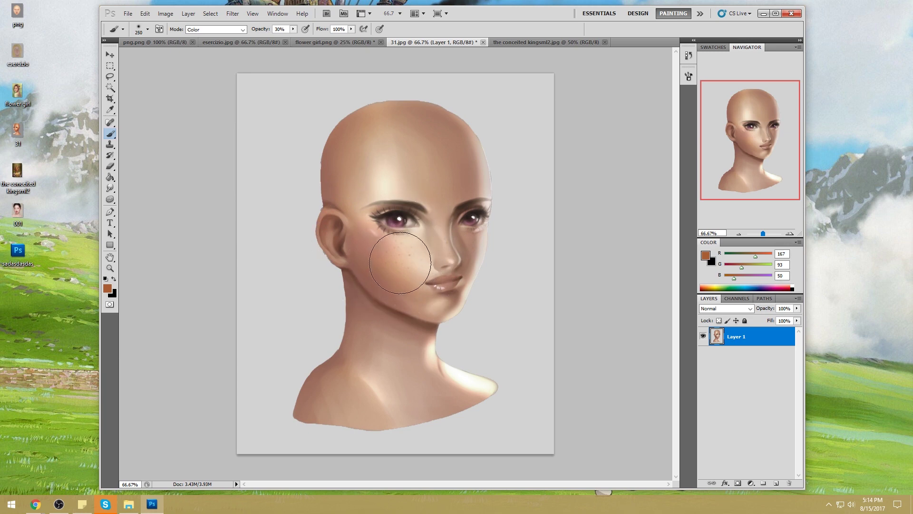
pyautogui.press('[')
pyautogui.press('[')
pyautogui.press('[')
pyautogui.press(']')
pyautogui.press(']')
pyautogui.press(']')
pyautogui.press('[')
pyautogui.press('[')
pyautogui.press('[')
pyautogui.press('[')
pyautogui.press(']')
pyautogui.press(']')
pyautogui.press(']')
pyautogui.press(']')
pyautogui.press(']')
pyautogui.press(']')
pyautogui.hotkey('ctrl', 'shift', 'h')
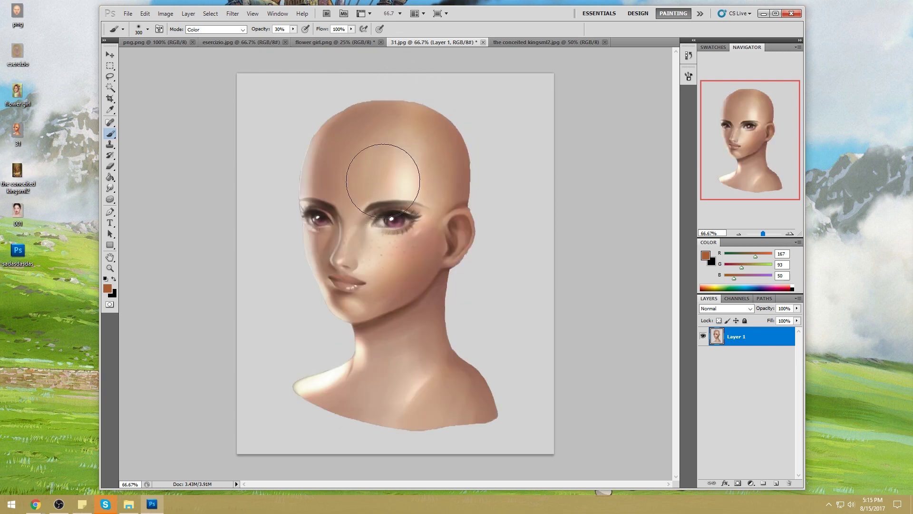
# Step: Lighten the forehead with a 600 px pale cream brush in Normal mode, blending sampled skin tones
pyautogui.keyDown('alt'); pyautogui.click(407, 185); pyautogui.keyUp('alt')
pyautogui.press(']')
pyautogui.press(']')
pyautogui.press(']')
pyautogui.click(215, 29)
pyautogui.click(211, 41)
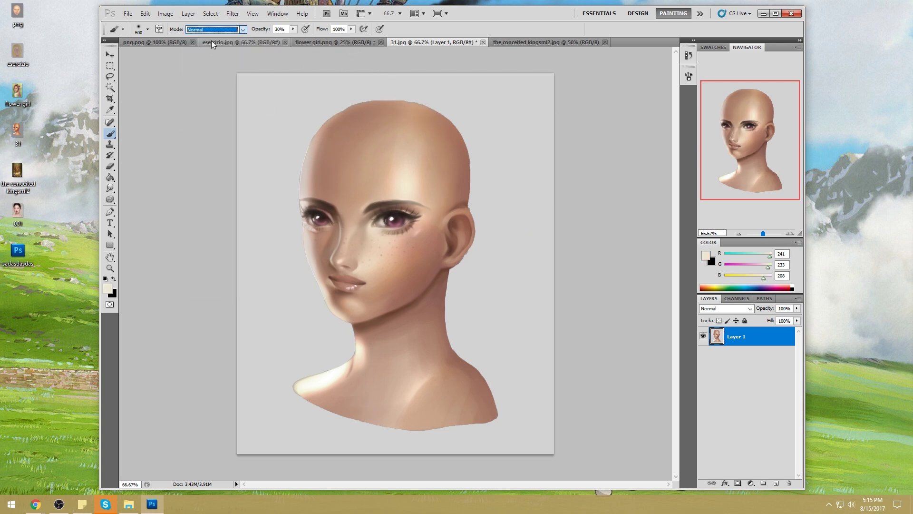
pyautogui.moveTo(363, 153); pyautogui.dragTo(407, 102)
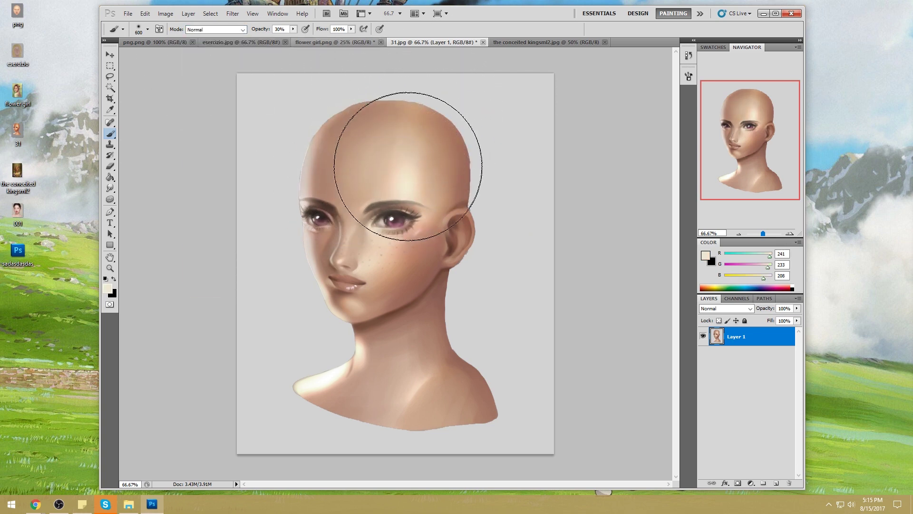
pyautogui.keyDown('alt'); pyautogui.click(415, 174); pyautogui.keyUp('alt')
pyautogui.moveTo(372, 160)
pyautogui.mouseDown()
pyautogui.moveTo(390, 152)
pyautogui.moveTo(367, 186)
pyautogui.moveTo(402, 177)
pyautogui.moveTo(376, 139)
pyautogui.moveTo(434, 180)
pyautogui.mouseUp()
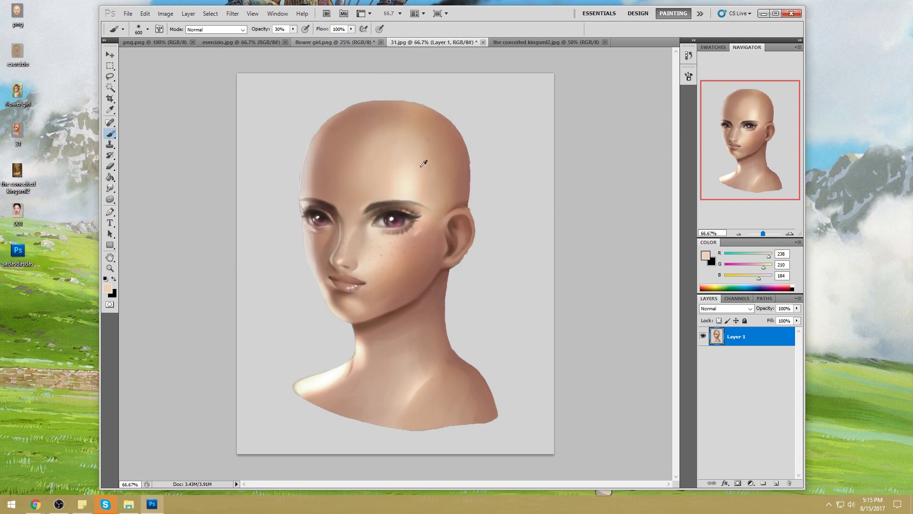
# Step: Soften the jaw and neck shadows with a 300 px brush, then sample mid tan R193 G153 B123
pyautogui.press('alt')
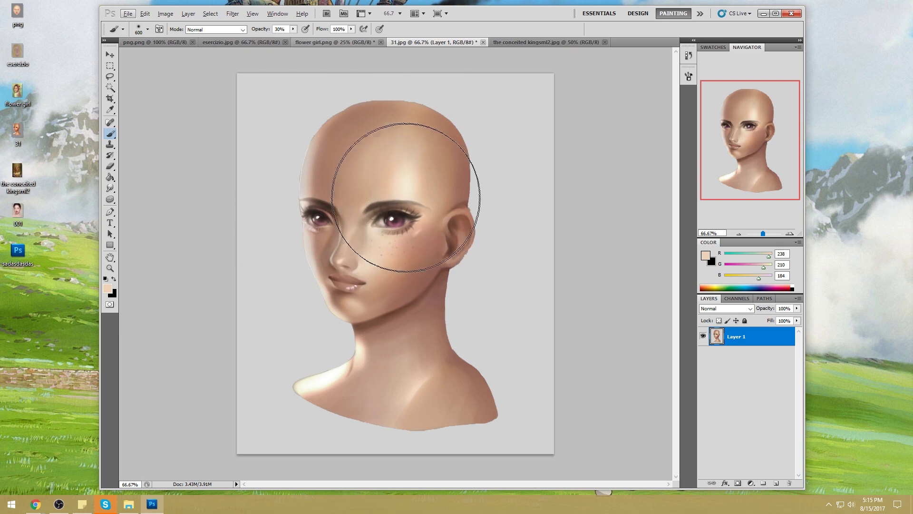
pyautogui.press('[')
pyautogui.press('[')
pyautogui.press('[')
pyautogui.moveTo(418, 318)
pyautogui.mouseDown()
pyautogui.moveTo(412, 344)
pyautogui.moveTo(415, 326)
pyautogui.moveTo(392, 376)
pyautogui.moveTo(413, 333)
pyautogui.moveTo(414, 341)
pyautogui.moveTo(387, 409)
pyautogui.moveTo(307, 387)
pyautogui.moveTo(352, 359)
pyautogui.moveTo(405, 272)
pyautogui.moveTo(298, 384)
pyautogui.moveTo(366, 362)
pyautogui.mouseUp()
pyautogui.keyDown('alt'); pyautogui.click(323, 381); pyautogui.keyUp('alt')
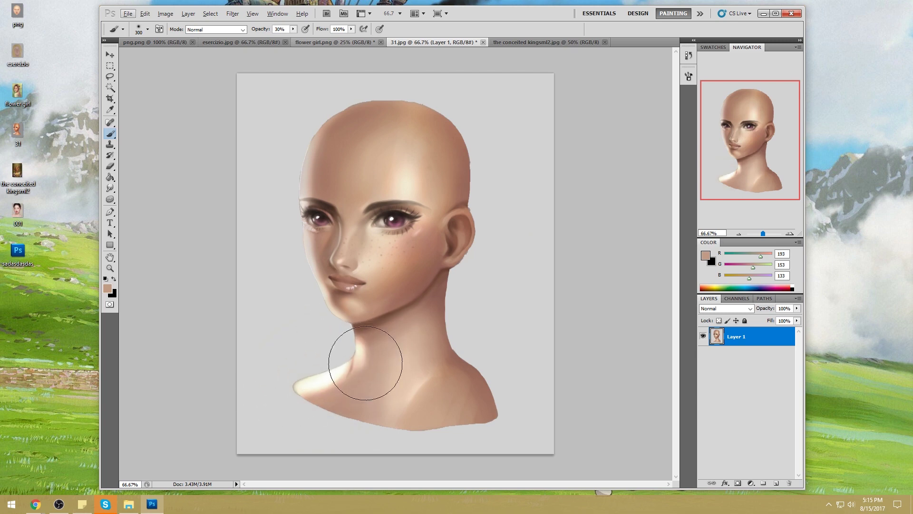
# Step: Turn the sampled lip colour into deep red R144 G47 B25 and reduce the brush to 200 px
pyautogui.click(703, 250)
pyautogui.click(353, 274)
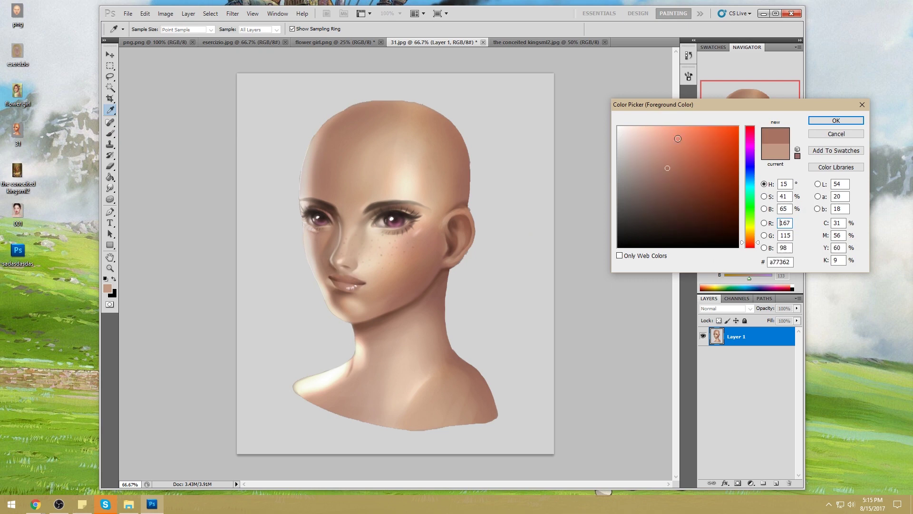
pyautogui.moveTo(674, 168); pyautogui.dragTo(697, 182)
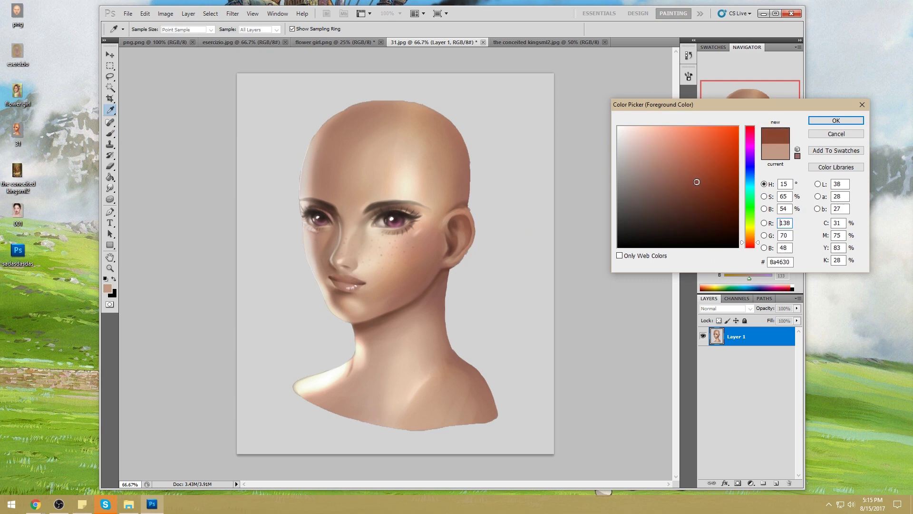
pyautogui.moveTo(760, 246); pyautogui.dragTo(761, 246)
pyautogui.moveTo(758, 244); pyautogui.dragTo(757, 252)
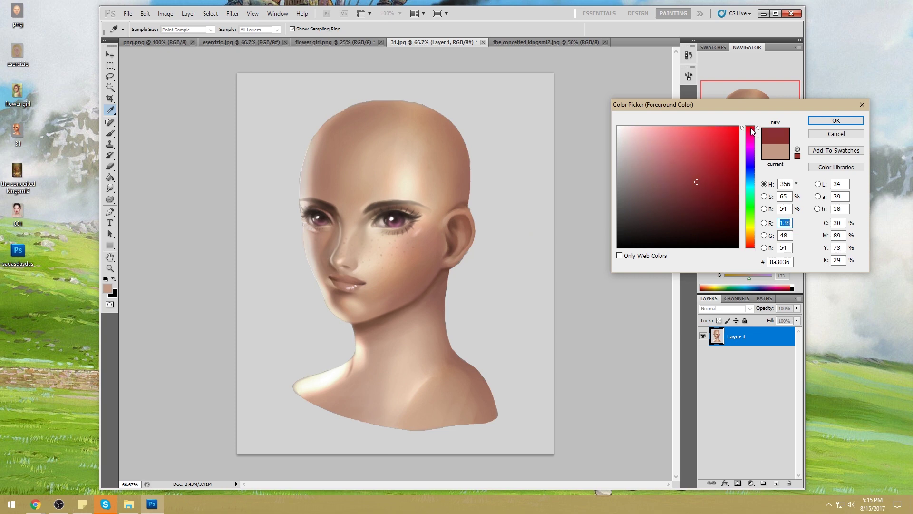
pyautogui.moveTo(749, 132); pyautogui.dragTo(749, 136)
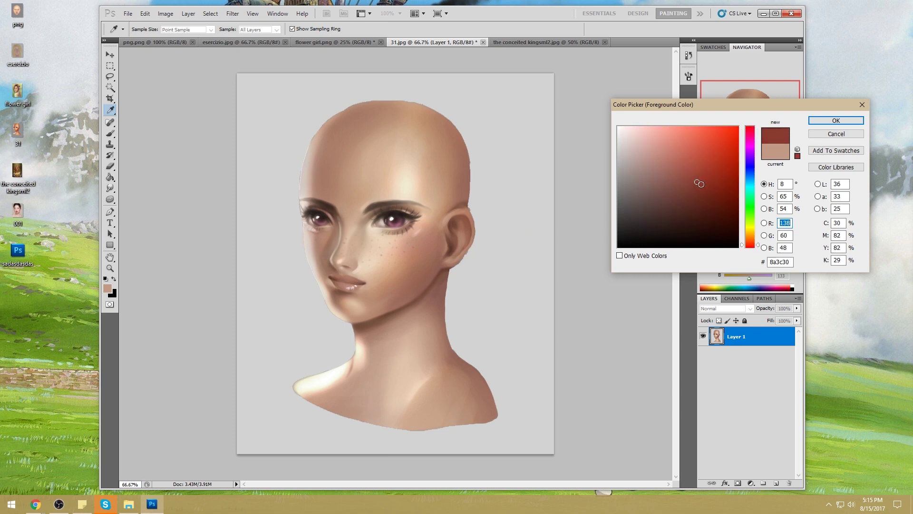
pyautogui.moveTo(697, 183); pyautogui.dragTo(718, 179)
pyautogui.moveTo(759, 249); pyautogui.dragTo(761, 246)
pyautogui.click(820, 123)
pyautogui.press('b')
pyautogui.press('[')
pyautogui.press('[')
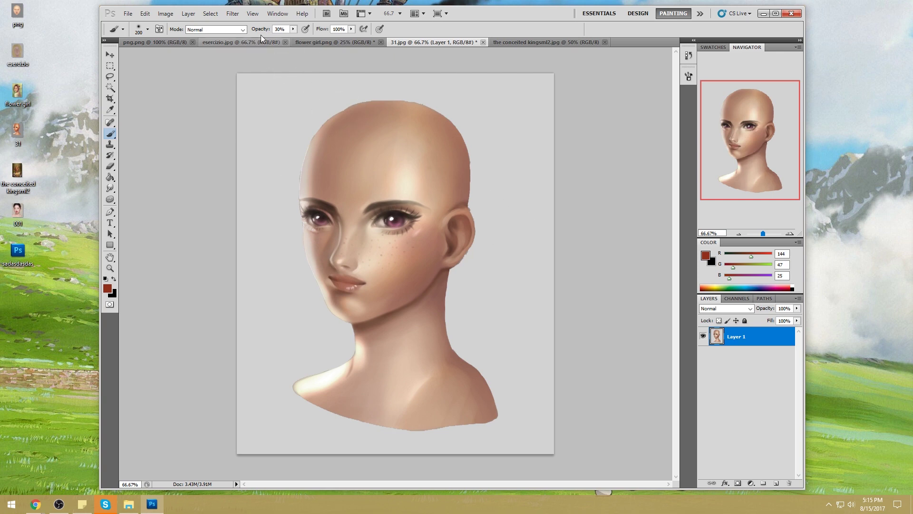
# Step: Tint the lips pinker with the brush in Color mode
pyautogui.click(216, 29)
pyautogui.click(214, 282)
pyautogui.moveTo(345, 275)
pyautogui.mouseDown()
pyautogui.moveTo(364, 269)
pyautogui.moveTo(333, 283)
pyautogui.moveTo(343, 280)
pyautogui.mouseUp()
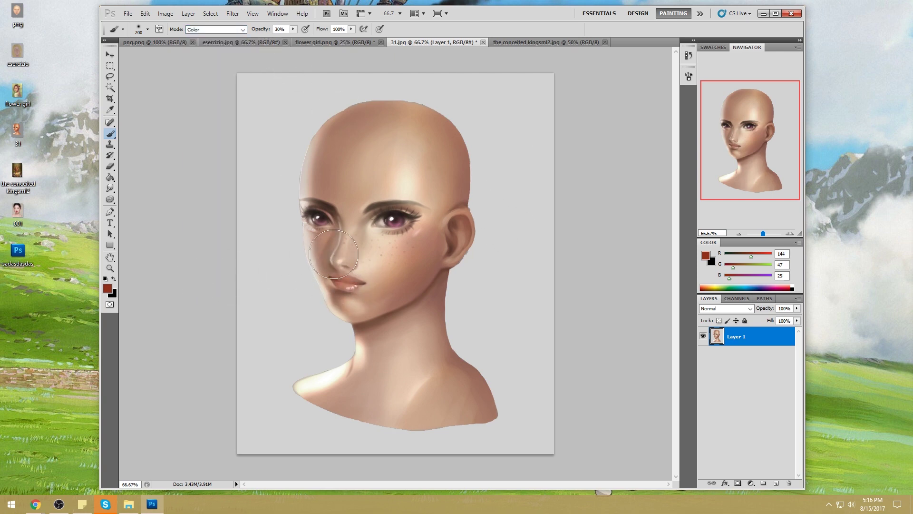
# Step: Brush a reddish blush onto the cheek at 175–500 px, then sample pale peach R236 G203 B177
pyautogui.press(']')
pyautogui.press(']')
pyautogui.press(']')
pyautogui.press(']')
pyautogui.press('[')
pyautogui.press('[')
pyautogui.press('[')
pyautogui.press('[')
pyautogui.press('[')
pyautogui.press('[')
pyautogui.press('[')
pyautogui.moveTo(402, 250)
pyautogui.mouseDown()
pyautogui.moveTo(381, 262)
pyautogui.moveTo(405, 256)
pyautogui.mouseUp()
pyautogui.press(']')
pyautogui.press(']')
pyautogui.press(']')
pyautogui.press('[')
pyautogui.press('[')
pyautogui.press('[')
pyautogui.press(']')
pyautogui.press(']')
pyautogui.press(']')
pyautogui.press(']')
pyautogui.click(219, 30)
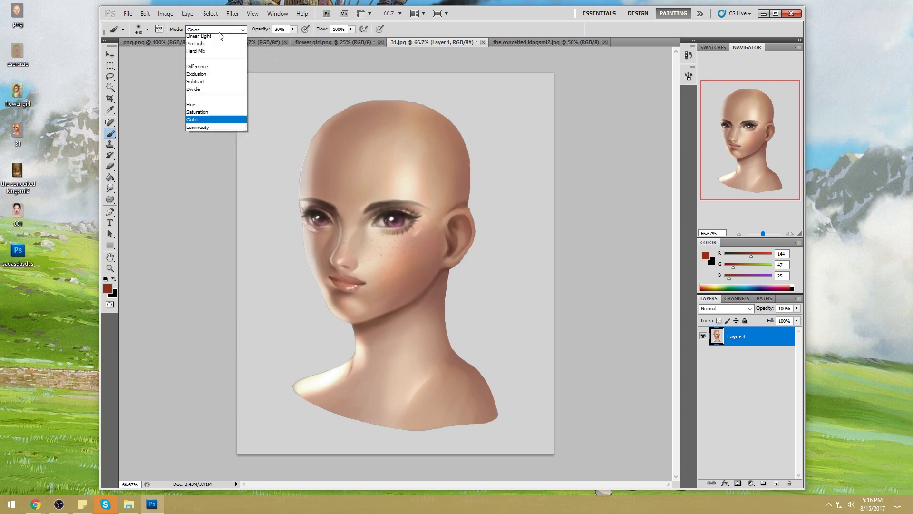
pyautogui.click(208, 280)
pyautogui.keyDown('alt'); pyautogui.click(415, 242); pyautogui.keyUp('alt')
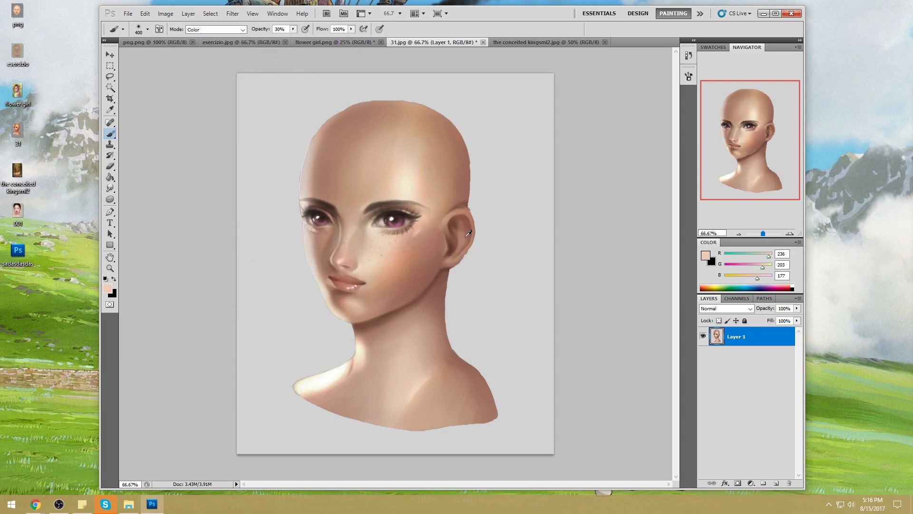
# Step: Choose a soft pink skin tone in the Color Picker
pyautogui.click(703, 252)
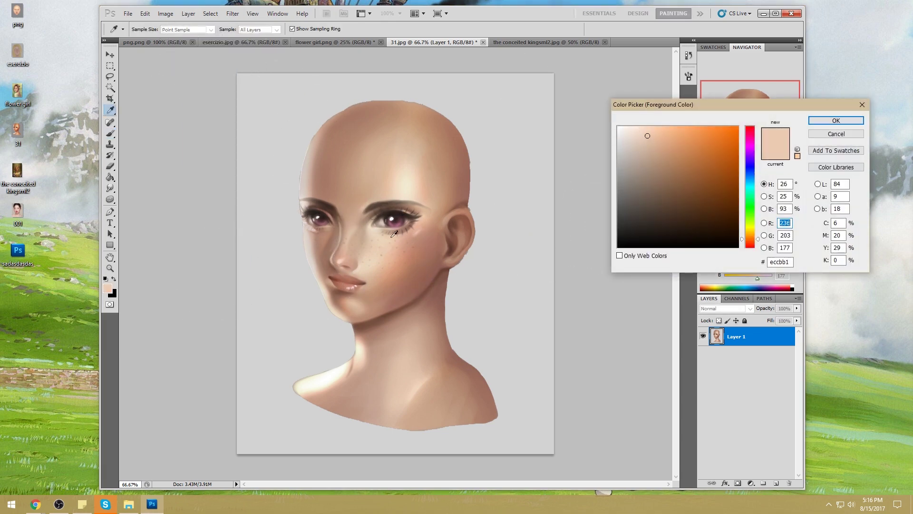
pyautogui.moveTo(646, 136)
pyautogui.mouseDown()
pyautogui.moveTo(665, 151)
pyautogui.moveTo(655, 153)
pyautogui.mouseUp()
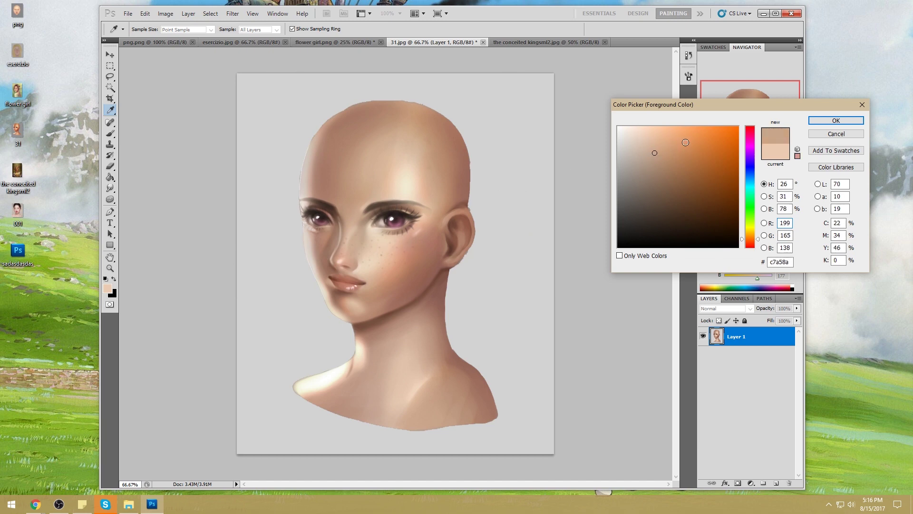
pyautogui.click(649, 147)
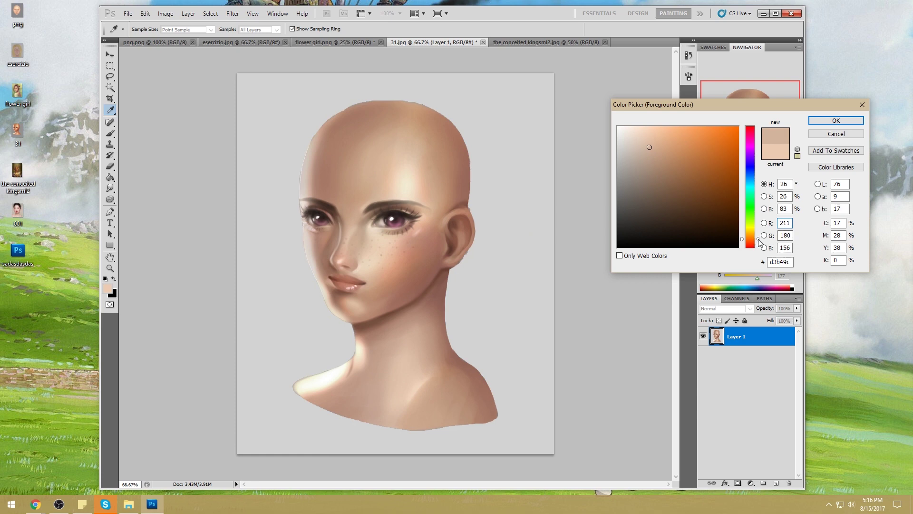
pyautogui.moveTo(759, 241); pyautogui.dragTo(759, 243)
pyautogui.click(652, 152)
pyautogui.click(646, 146)
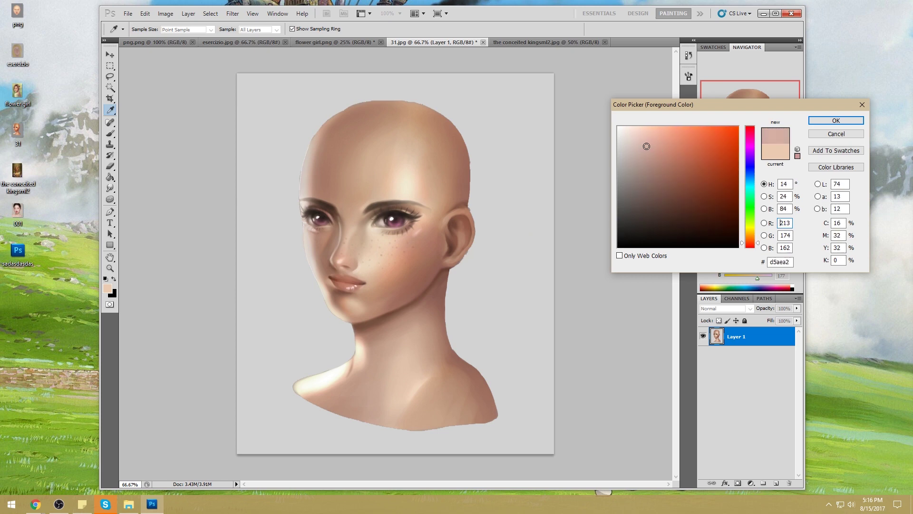
pyautogui.click(639, 150)
pyautogui.click(649, 147)
pyautogui.click(836, 121)
# Step: Tint around the head, neck and right shoulder with pink, then sample the darker lip colour
pyautogui.press('b')
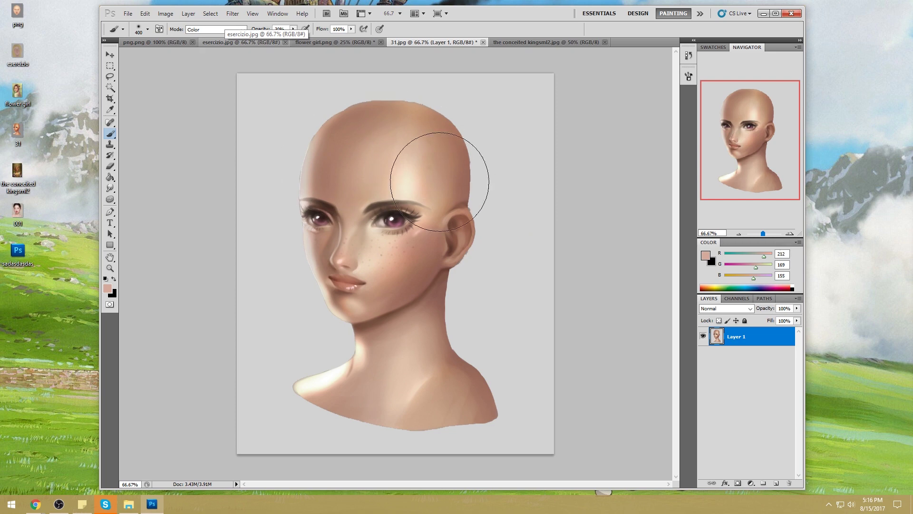
pyautogui.moveTo(407, 144)
pyautogui.mouseDown()
pyautogui.moveTo(461, 186)
pyautogui.moveTo(378, 292)
pyautogui.moveTo(402, 318)
pyautogui.moveTo(373, 394)
pyautogui.moveTo(324, 415)
pyautogui.moveTo(483, 387)
pyautogui.mouseUp()
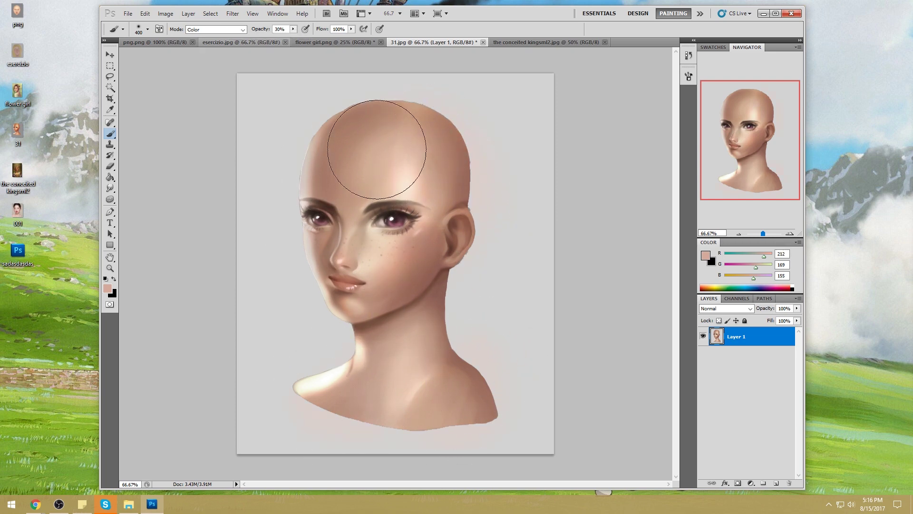
pyautogui.moveTo(362, 139)
pyautogui.mouseDown()
pyautogui.moveTo(472, 128)
pyautogui.moveTo(504, 308)
pyautogui.moveTo(493, 392)
pyautogui.moveTo(438, 385)
pyautogui.mouseUp()
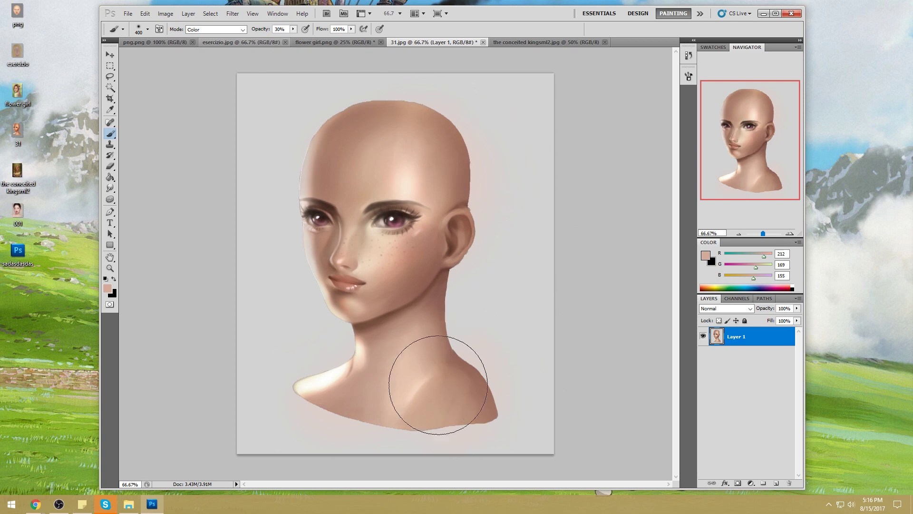
pyautogui.keyDown('alt'); pyautogui.click(352, 275); pyautogui.keyUp('alt')
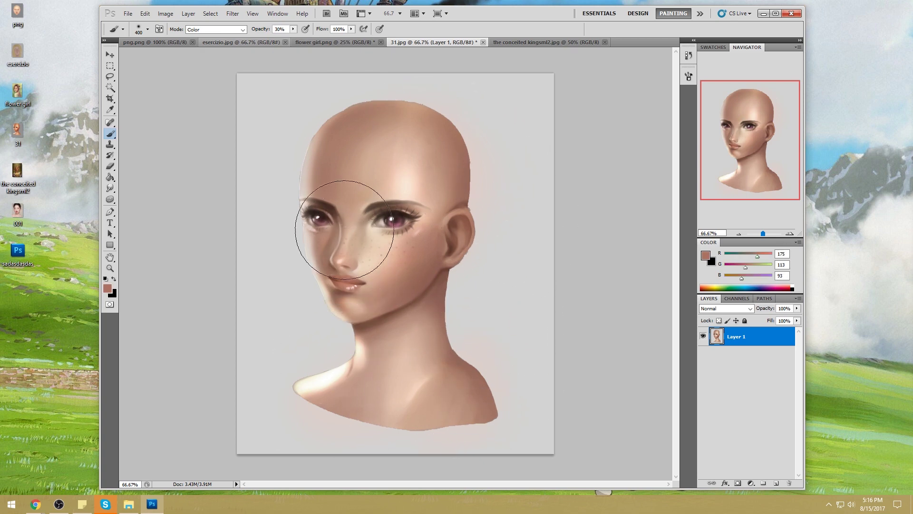
pyautogui.hotkey('ctrl', 'u')
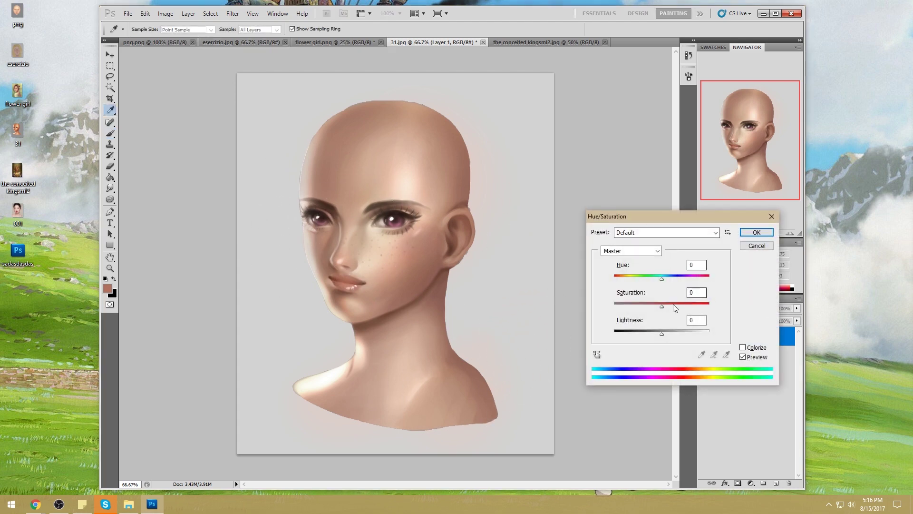
# Step: Preview the painting fully desaturated in Hue/Saturation, then cancel
pyautogui.moveTo(658, 306); pyautogui.dragTo(542, 319)
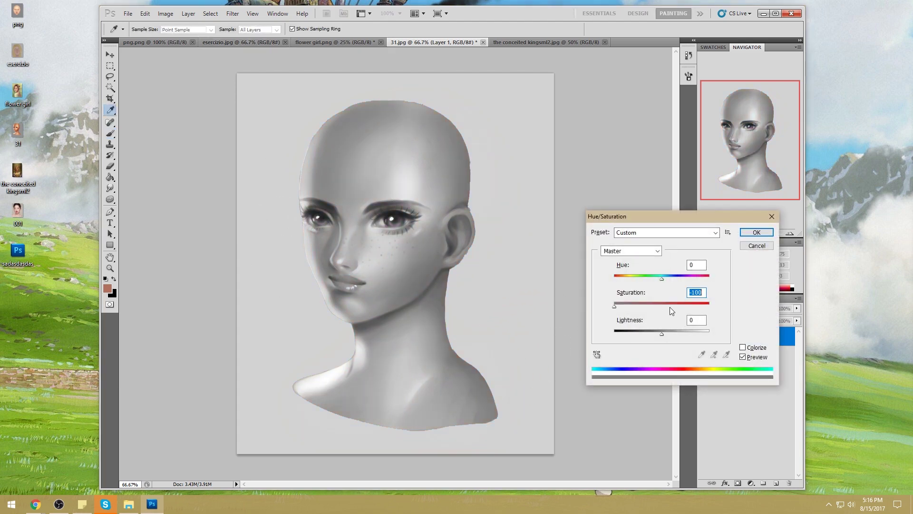
pyautogui.write('0')
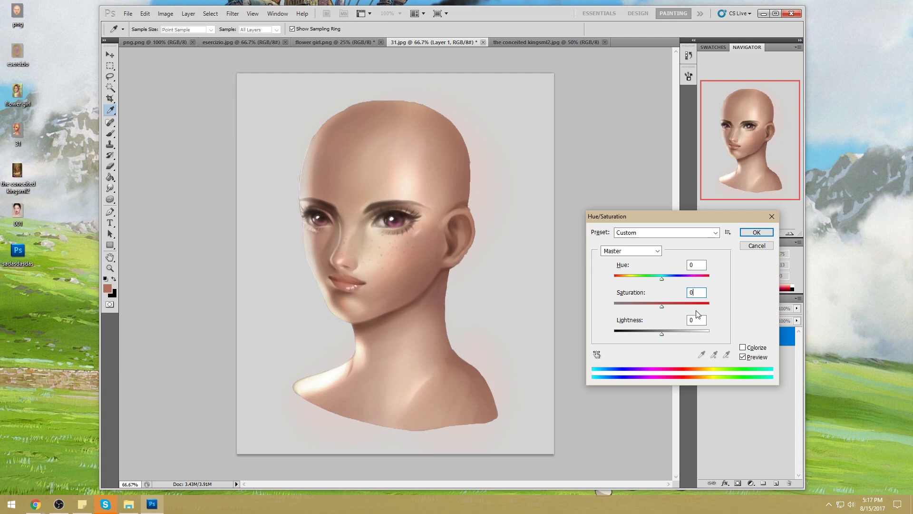
pyautogui.click(752, 246)
# Step: Copy the whole repaint, revert to the 31.jpg snapshot and paste it as Layer 1
pyautogui.hotkey('ctrl', 'a')
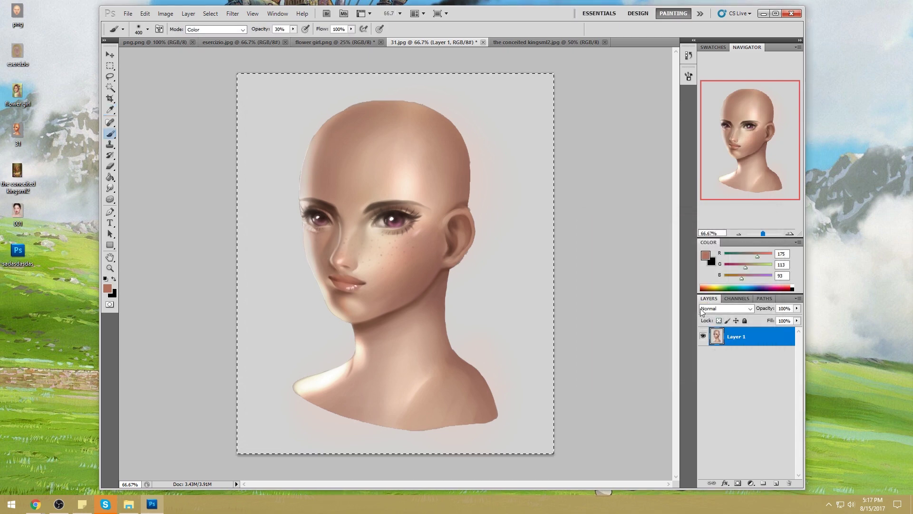
pyautogui.click(687, 54)
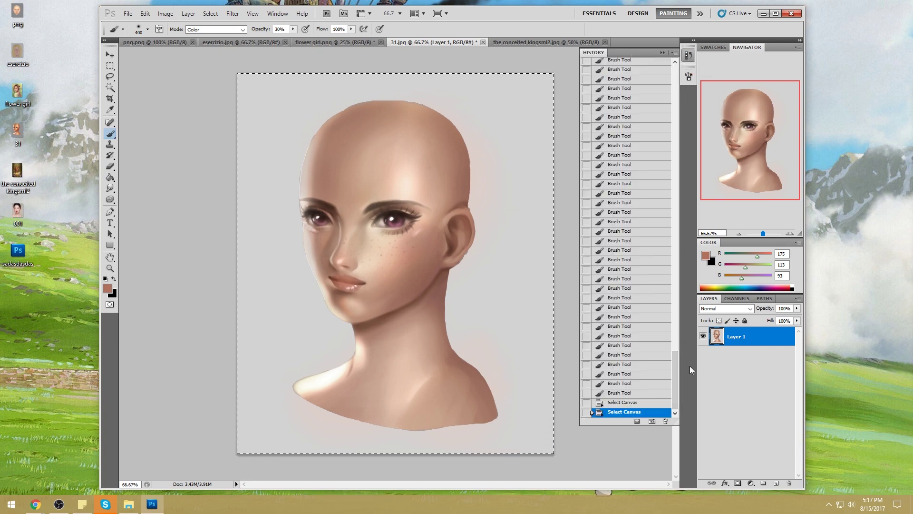
pyautogui.moveTo(677, 384); pyautogui.dragTo(681, 74)
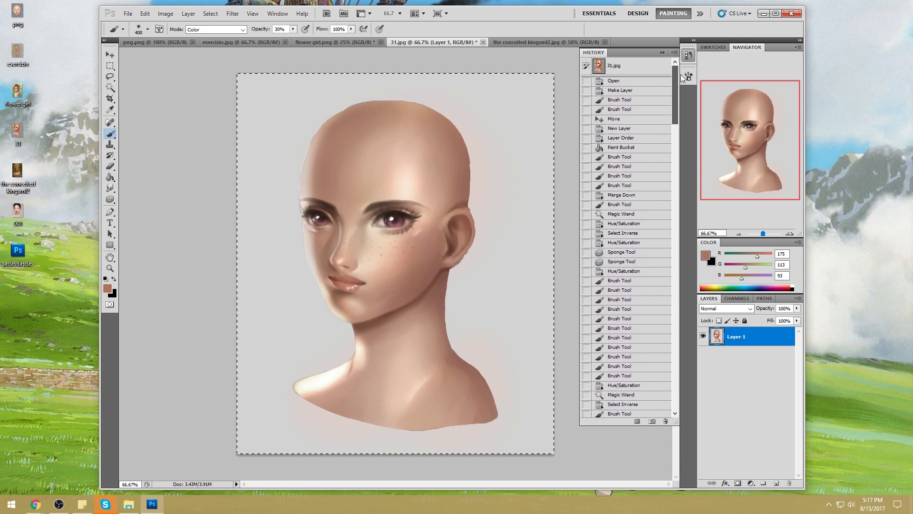
pyautogui.click(623, 67)
pyautogui.hotkey('ctrl', 'j')
pyautogui.hotkey('ctrl', 'shift', 'u')
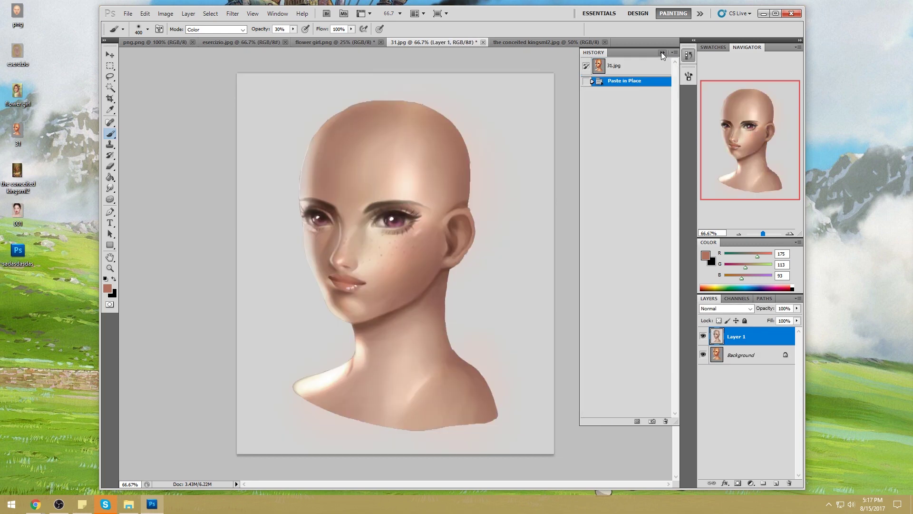
pyautogui.click(662, 52)
# Step: Compare Layer 1 with the original Background, then Magic Wand the light background around the head
pyautogui.click(704, 338)
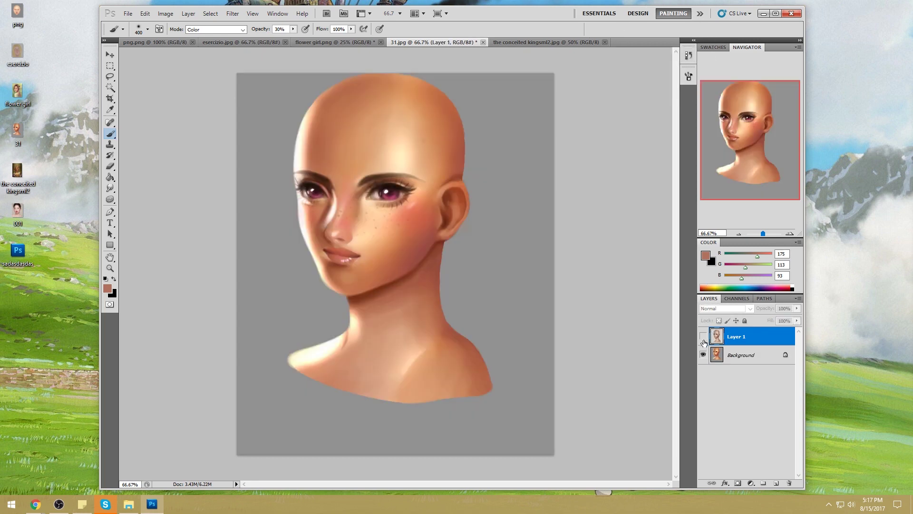
pyautogui.click(738, 355)
pyautogui.click(703, 336)
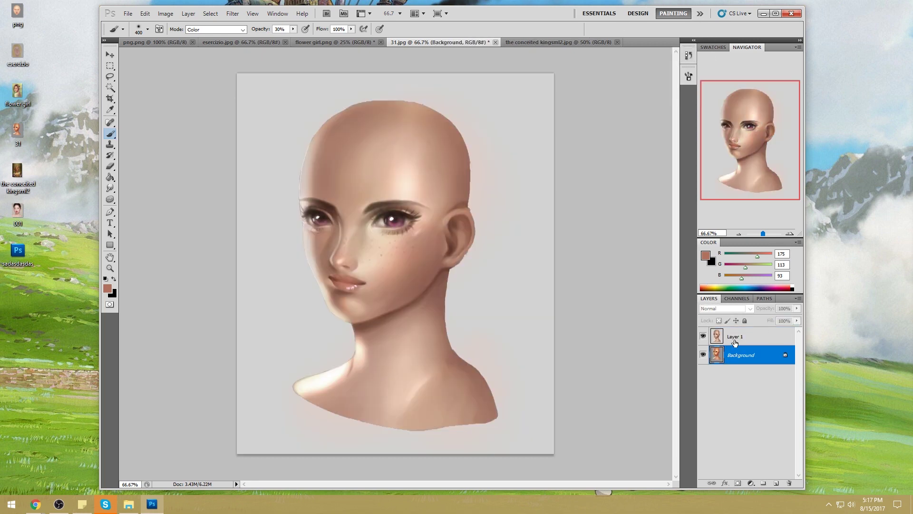
pyautogui.click(740, 336)
pyautogui.click(110, 87)
pyautogui.click(526, 261)
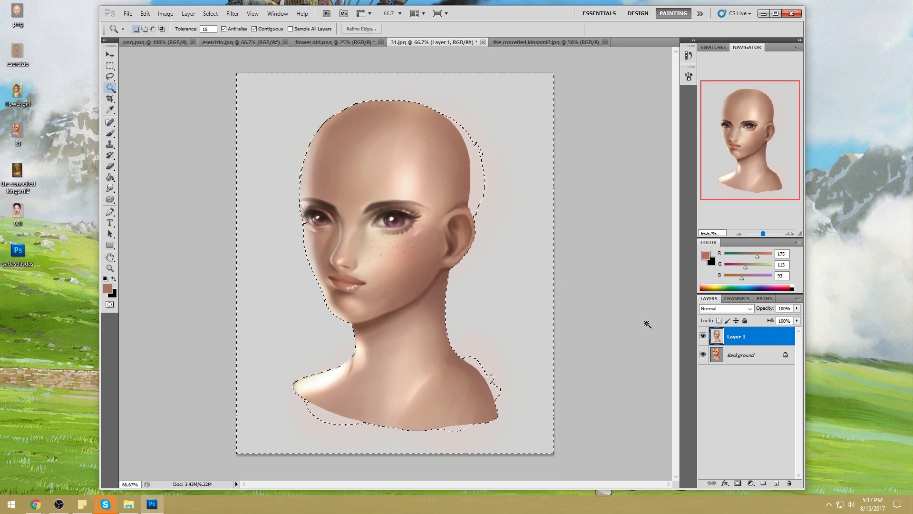
# Step: Add the pinkish halo to the selection and sample grey 145 from the original Background
pyautogui.press('shift')
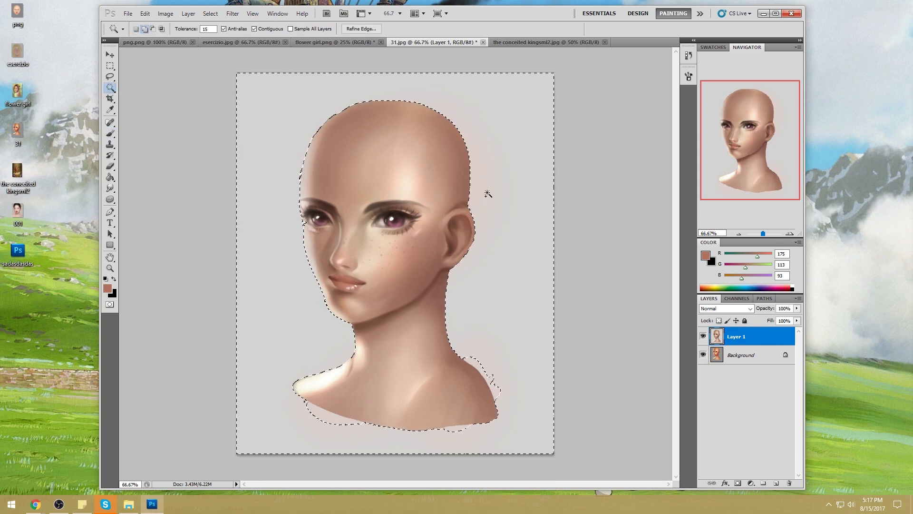
pyautogui.keyDown('shift'); pyautogui.click(495, 381); pyautogui.keyUp('shift')
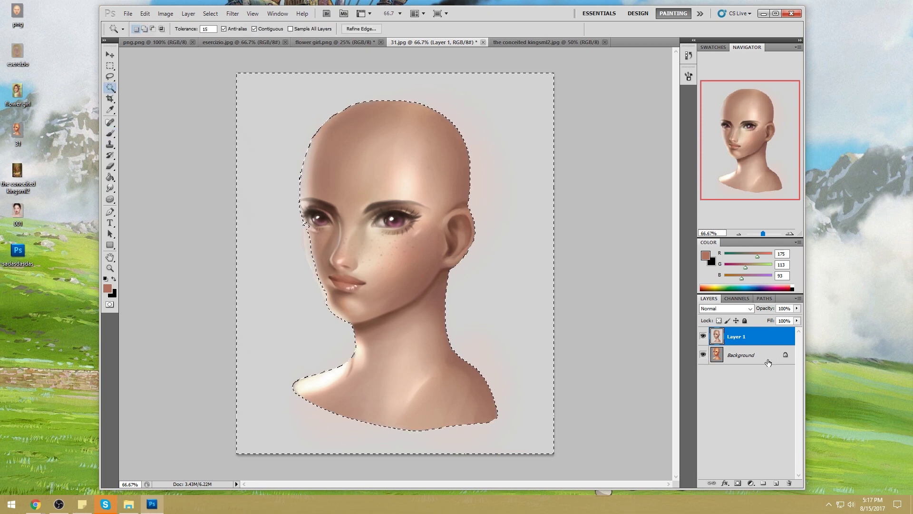
pyautogui.click(761, 355)
pyautogui.click(703, 337)
pyautogui.press('g')
pyautogui.keyDown('alt'); pyautogui.click(549, 285); pyautogui.keyUp('alt')
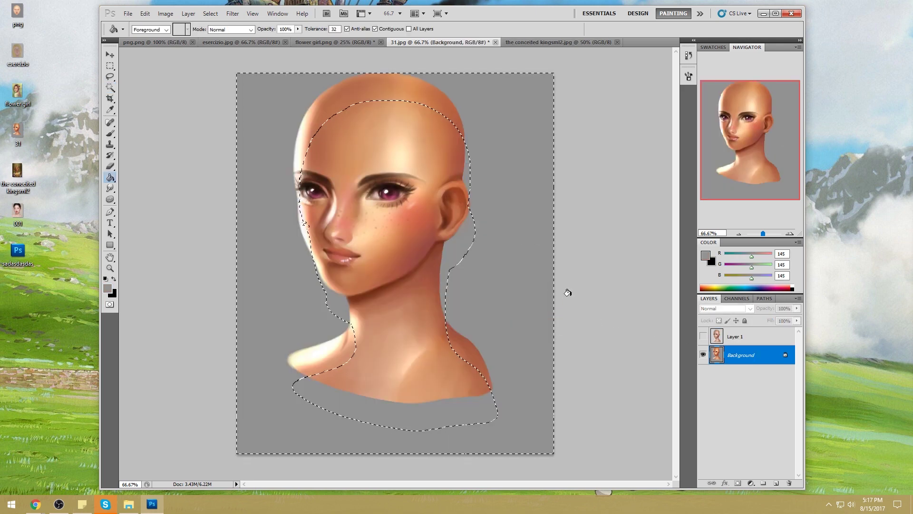
pyautogui.click(703, 337)
pyautogui.click(749, 342)
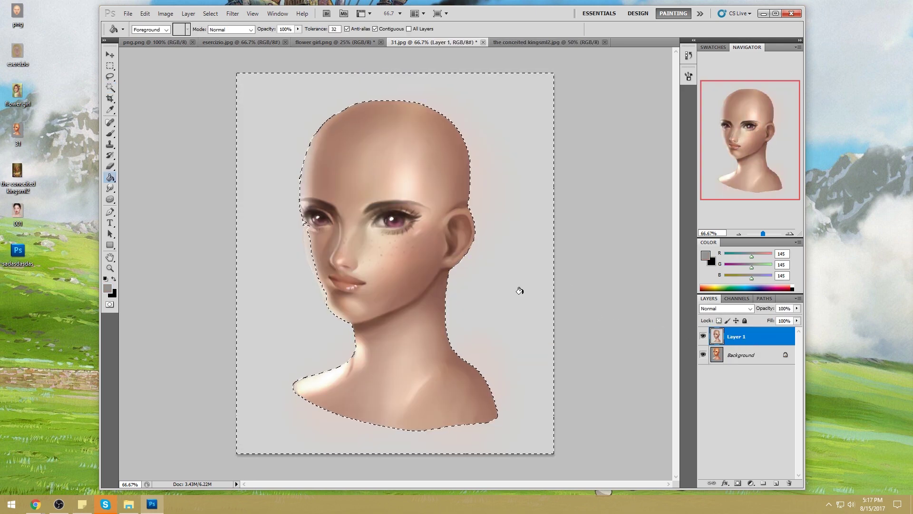
# Step: On a new Layer 2, trim the selection at the left cheek and fill the background grey
pyautogui.click(775, 483)
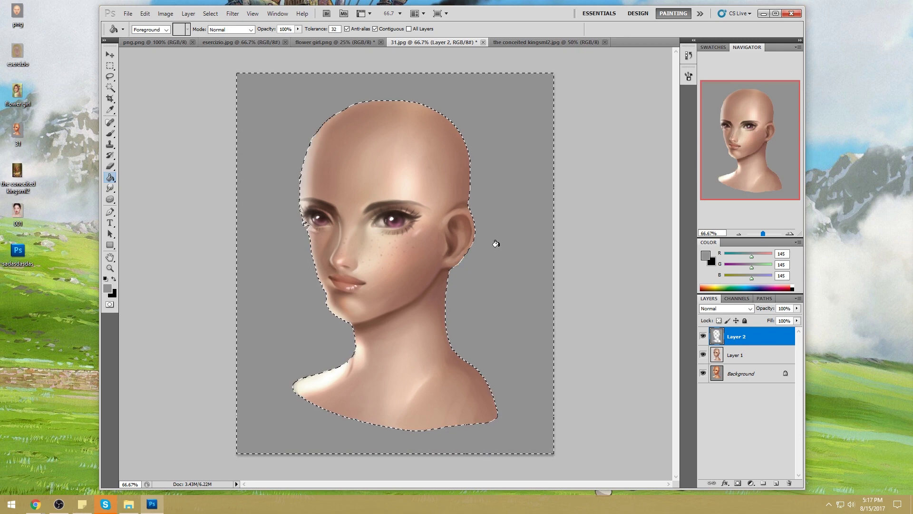
pyautogui.press('l')
pyautogui.press('alt')
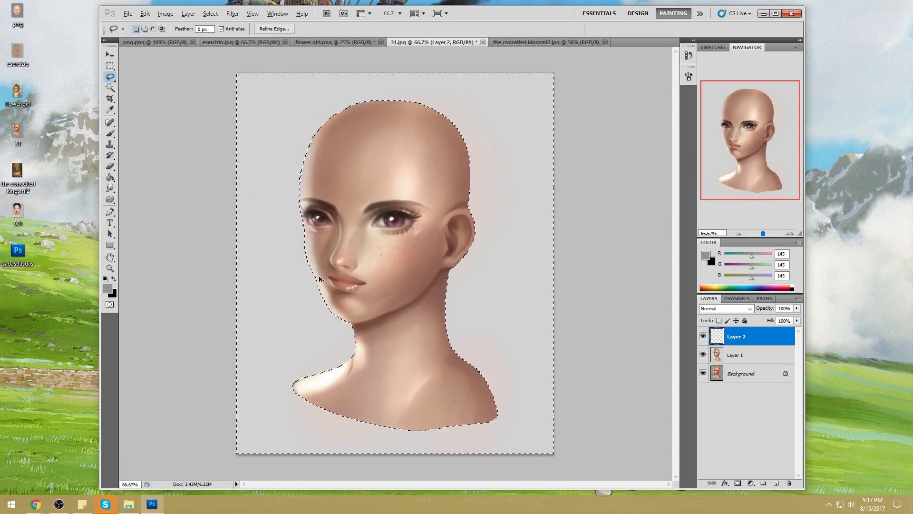
pyautogui.moveTo(345, 291); pyautogui.dragTo(332, 289)
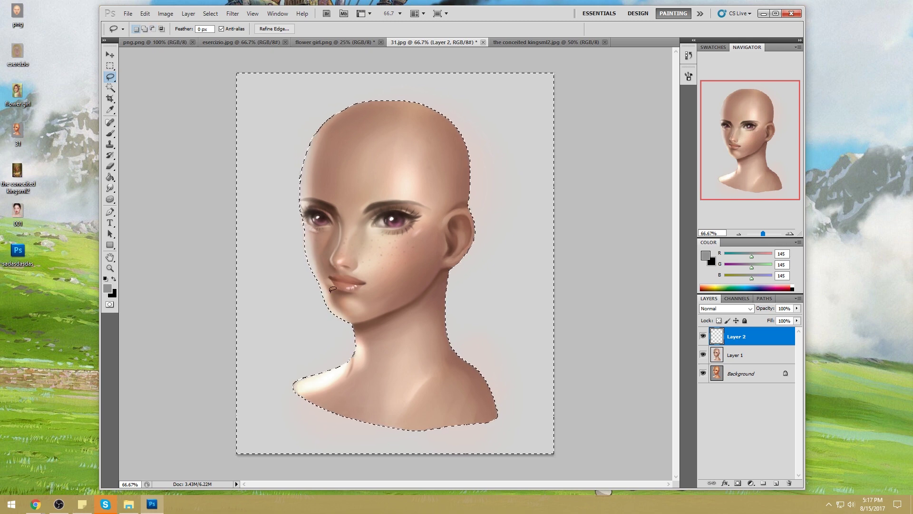
pyautogui.press('g')
pyautogui.click(479, 277)
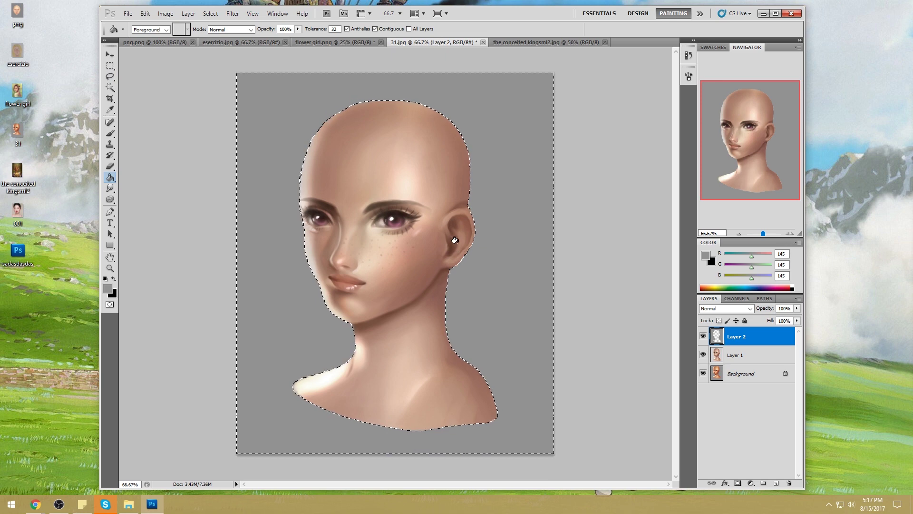
# Step: Deselect and hide Layers 1 and 2 to compare with the original
pyautogui.press('m')
pyautogui.rightClick(473, 241)
pyautogui.click(490, 243)
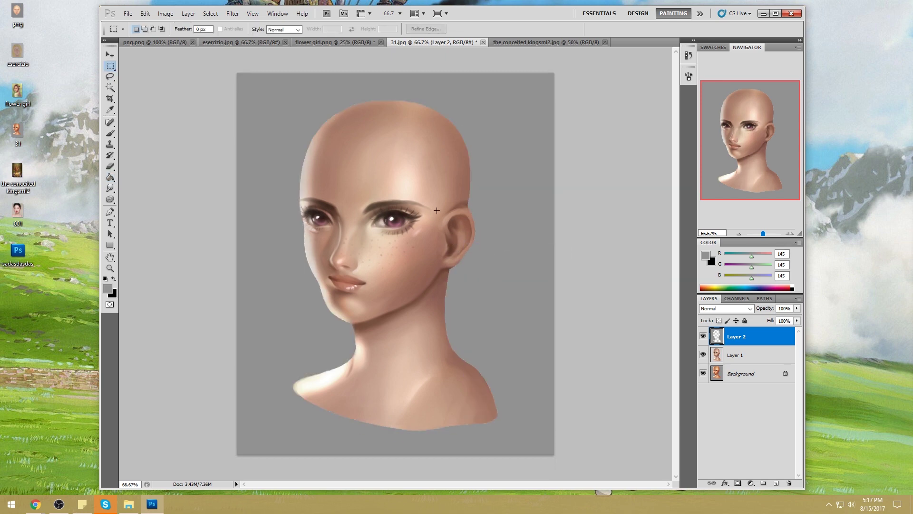
pyautogui.moveTo(704, 356); pyautogui.dragTo(709, 342)
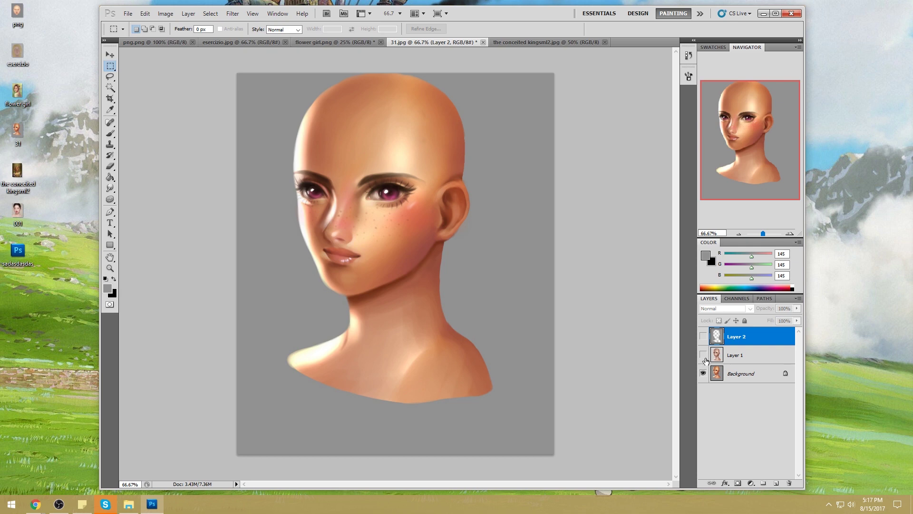
# Step: Show both upper layers, make Layer 1 active, and set the Sponge tool to Saturate at 78% flow
pyautogui.moveTo(704, 358); pyautogui.dragTo(705, 339)
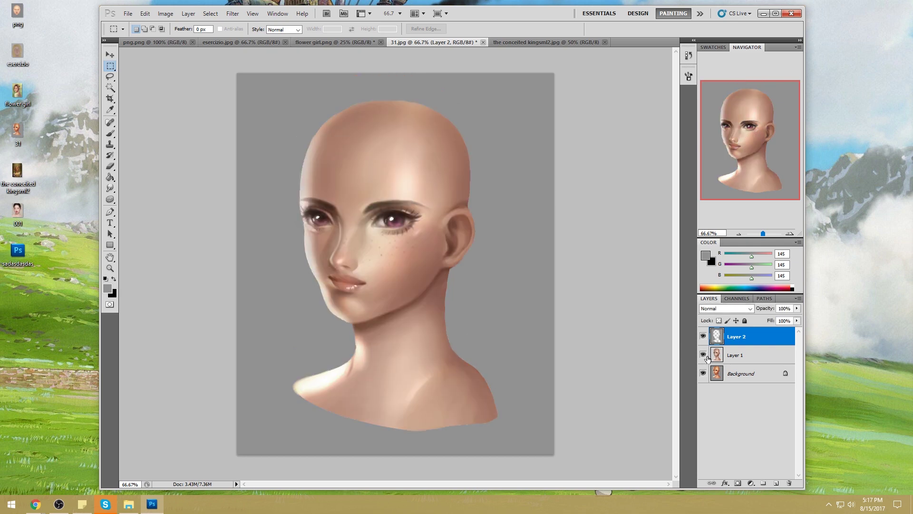
pyautogui.click(746, 358)
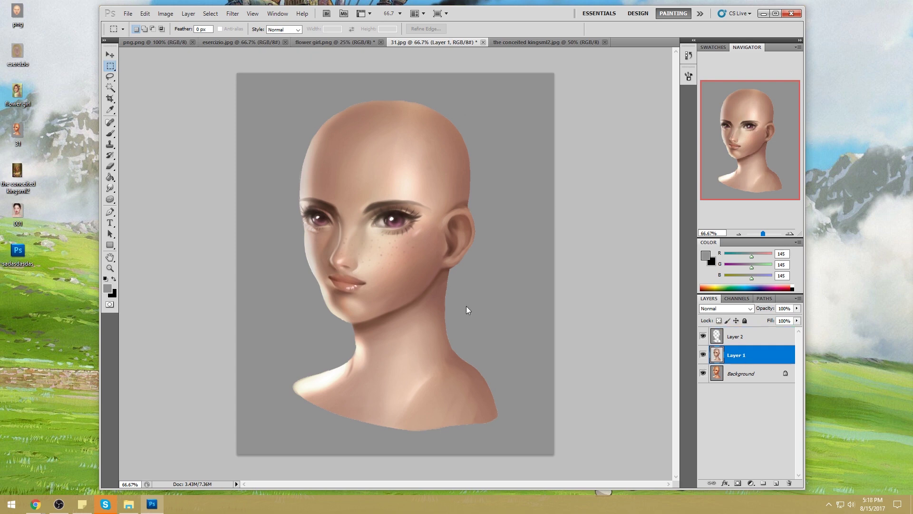
pyautogui.click(110, 199)
pyautogui.click(143, 215)
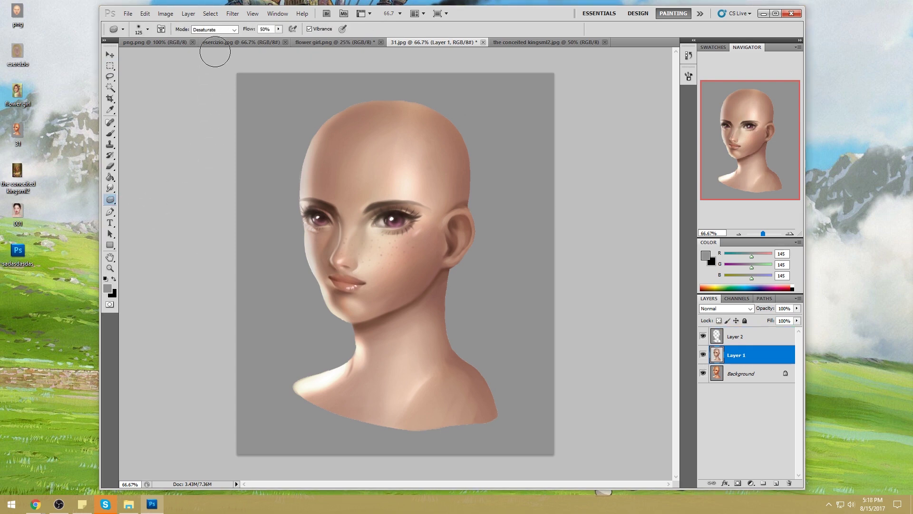
pyautogui.click(228, 30)
pyautogui.click(214, 44)
pyautogui.click(278, 29)
pyautogui.moveTo(281, 40); pyautogui.dragTo(295, 39)
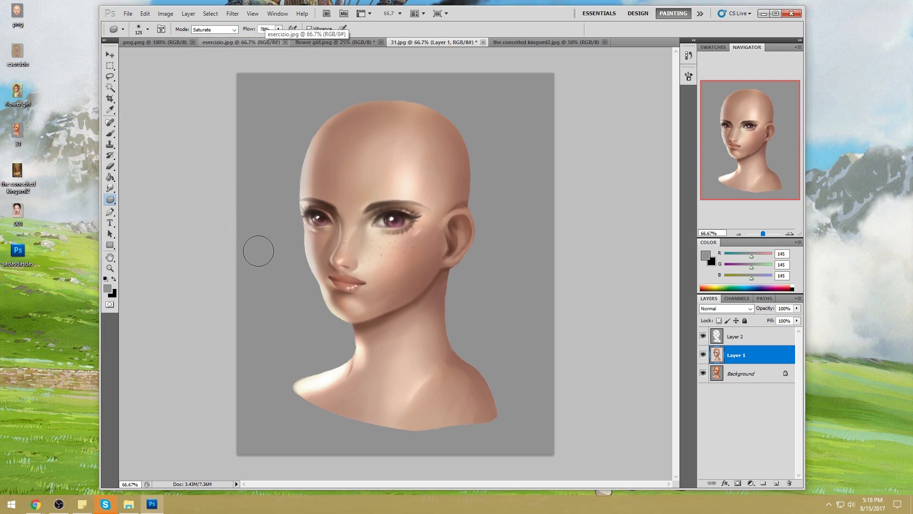
# Step: Saturate the lips and both irises to vivid pink, compare with the original, then undo the lip saturation
pyautogui.press('[')
pyautogui.moveTo(350, 283)
pyautogui.mouseDown()
pyautogui.moveTo(340, 284)
pyautogui.moveTo(361, 283)
pyautogui.moveTo(348, 284)
pyautogui.mouseUp()
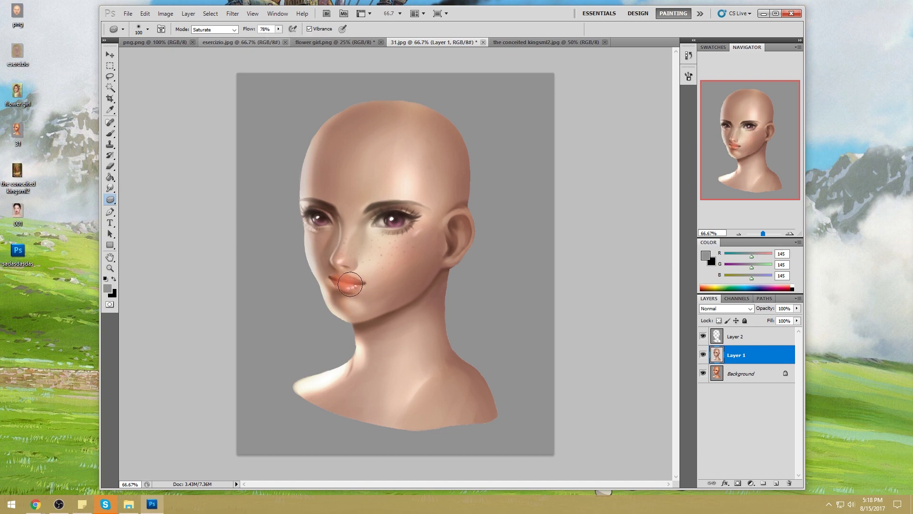
pyautogui.press('[')
pyautogui.moveTo(392, 220); pyautogui.dragTo(393, 221)
pyautogui.moveTo(319, 218); pyautogui.dragTo(316, 216)
pyautogui.press('[')
pyautogui.press('[')
pyautogui.press('[')
pyautogui.moveTo(394, 219); pyautogui.dragTo(315, 219)
pyautogui.moveTo(396, 204)
pyautogui.mouseDown()
pyautogui.moveTo(411, 217)
pyautogui.moveTo(389, 216)
pyautogui.mouseUp()
pyautogui.press(']')
pyautogui.moveTo(398, 216); pyautogui.dragTo(399, 221)
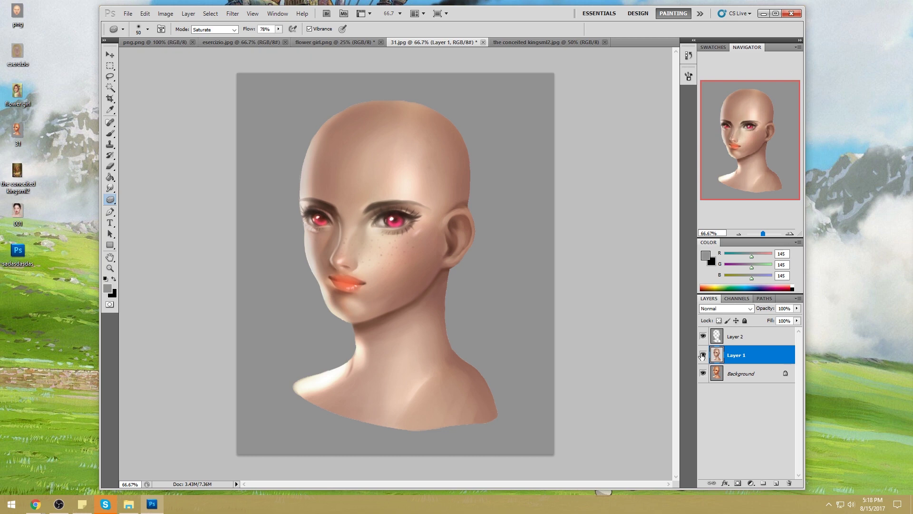
pyautogui.moveTo(702, 357)
pyautogui.mouseDown()
pyautogui.moveTo(702, 337)
pyautogui.moveTo(706, 351)
pyautogui.mouseUp()
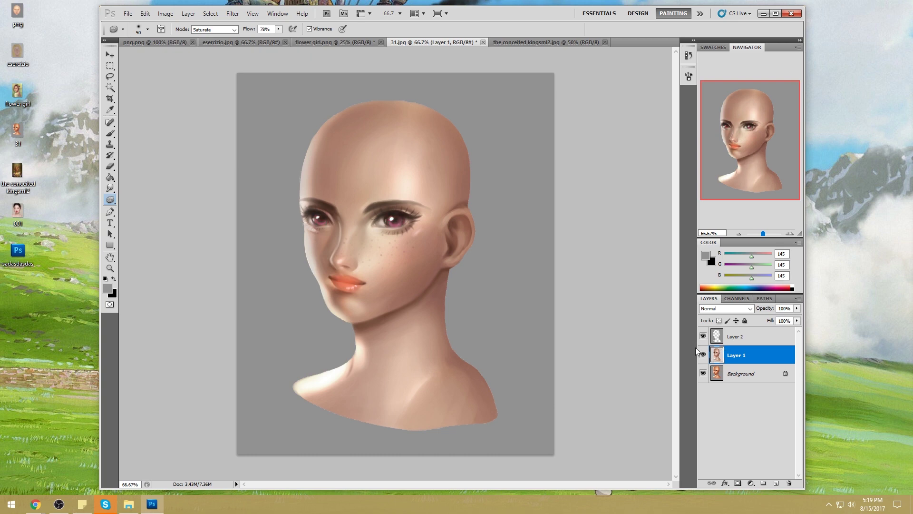
pyautogui.hotkey('ctrl', 'z')
pyautogui.click(703, 336)
pyautogui.click(703, 337)
pyautogui.click(703, 354)
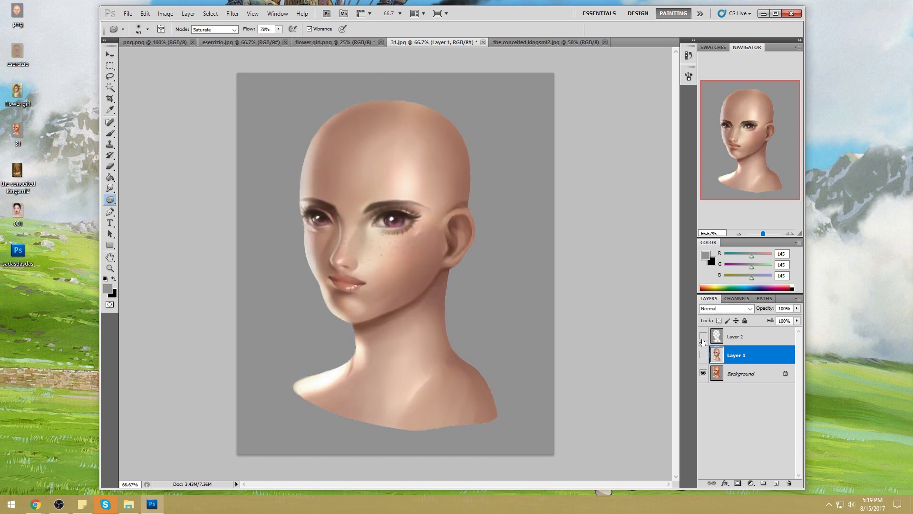
pyautogui.click(703, 344)
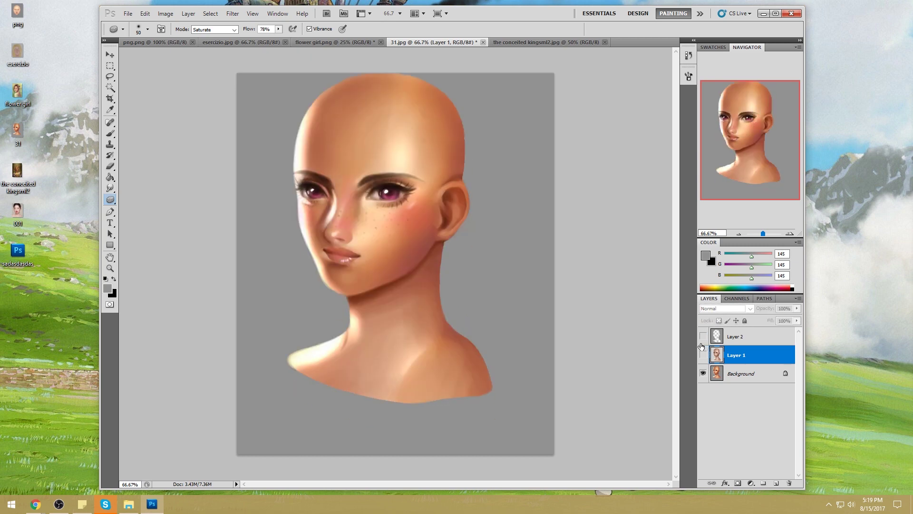
pyautogui.click(704, 355)
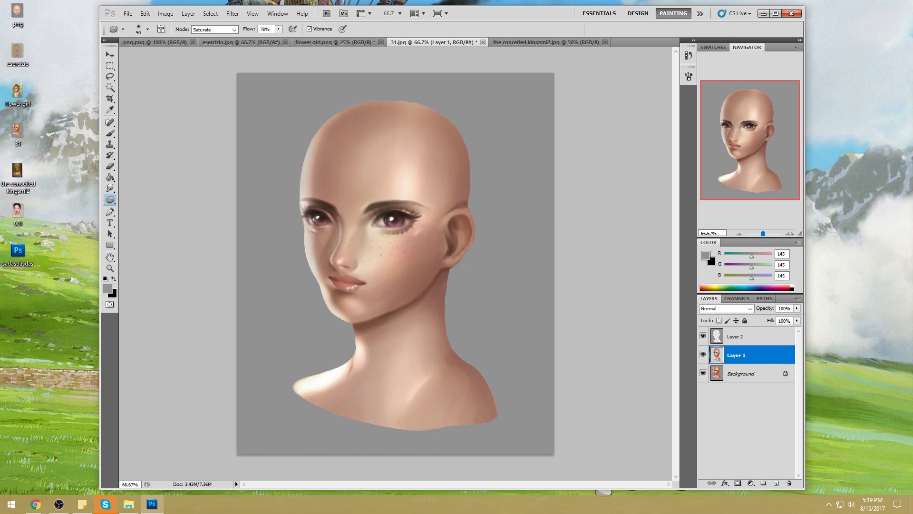
pyautogui.rightClick(752, 337)
pyautogui.click(733, 338)
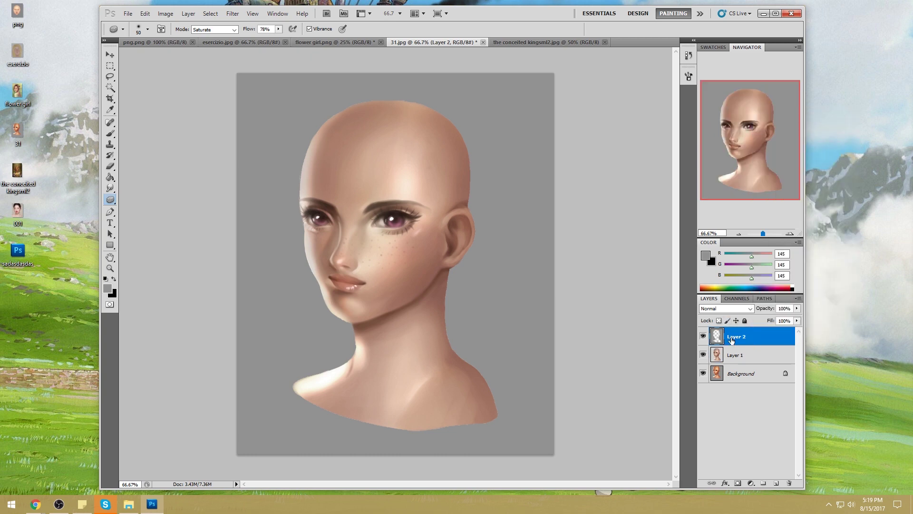
pyautogui.click(702, 336)
pyautogui.click(703, 354)
pyautogui.click(703, 336)
pyautogui.click(703, 336)
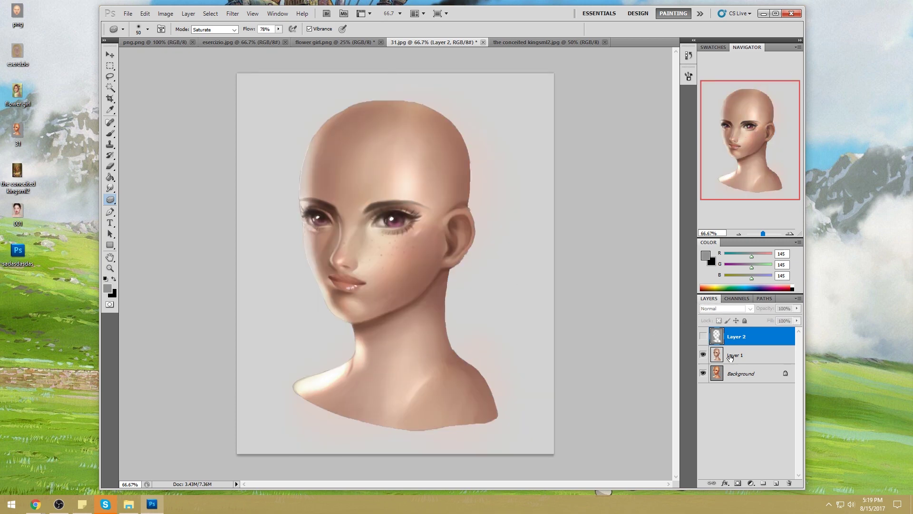
pyautogui.click(703, 337)
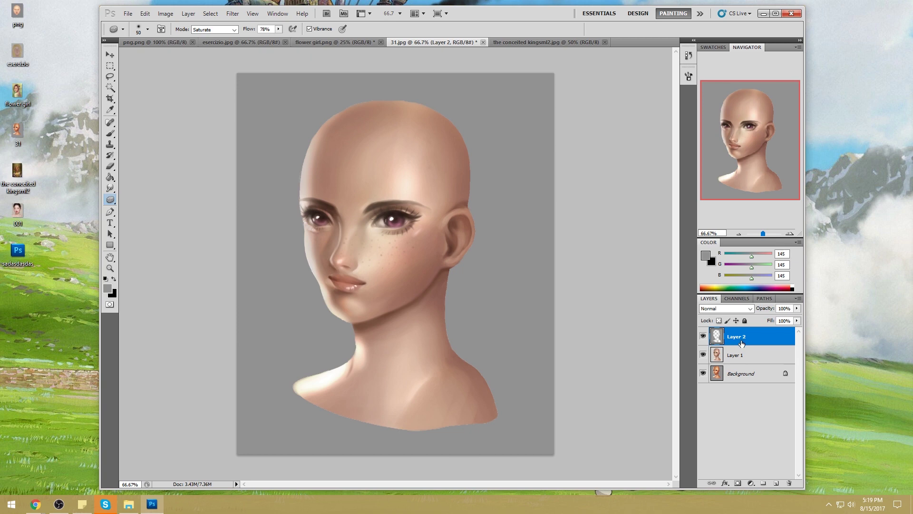
pyautogui.click(703, 336)
pyautogui.click(703, 336)
# Step: Lighten the backdrop with Hue/Saturation, raising Lightness to +72
pyautogui.hotkey('ctrl', 'u')
pyautogui.moveTo(663, 333); pyautogui.dragTo(696, 337)
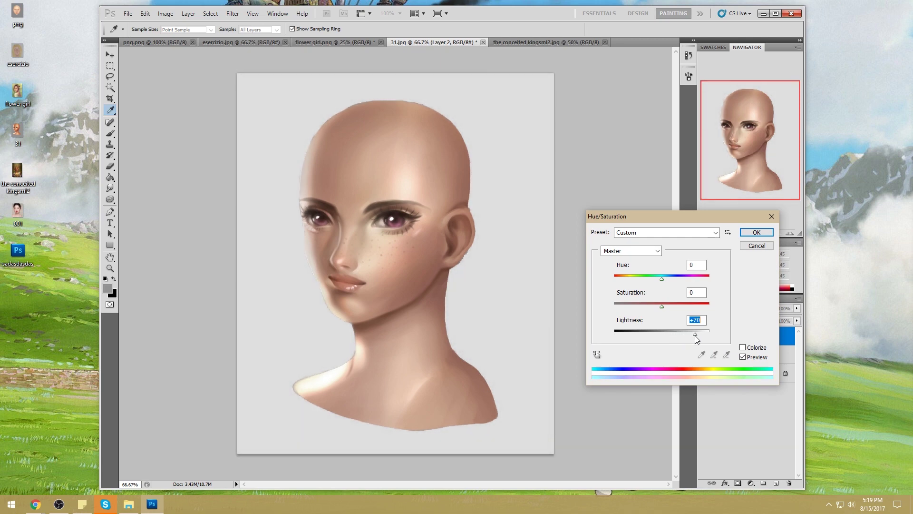
pyautogui.click(755, 233)
# Step: Load a selection around the head and make Layer 1 the active layer
pyautogui.hotkey('ctrl', 'a')
pyautogui.press('v')
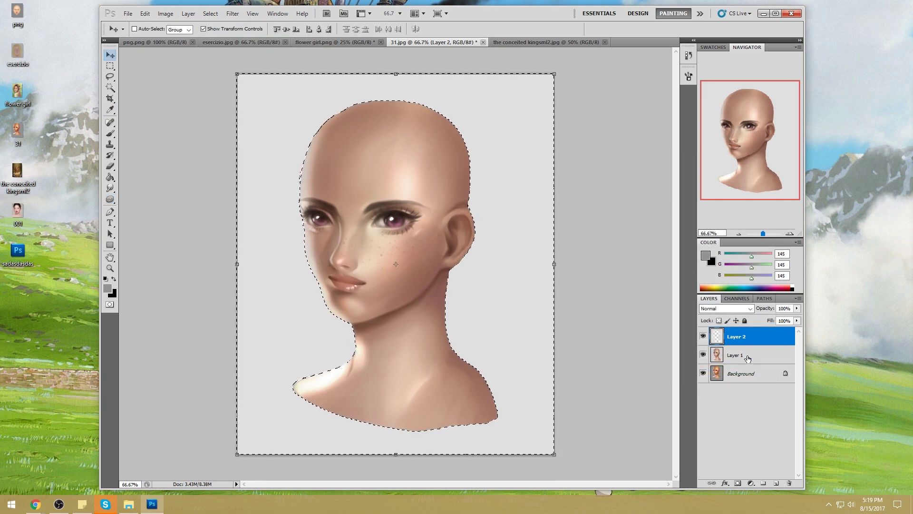
pyautogui.click(734, 354)
# Step: Set up a smaller Normal-mode brush at 72% opacity, sampling skin tones from the face
pyautogui.press('b')
pyautogui.keyDown('alt'); pyautogui.click(314, 247); pyautogui.keyUp('alt')
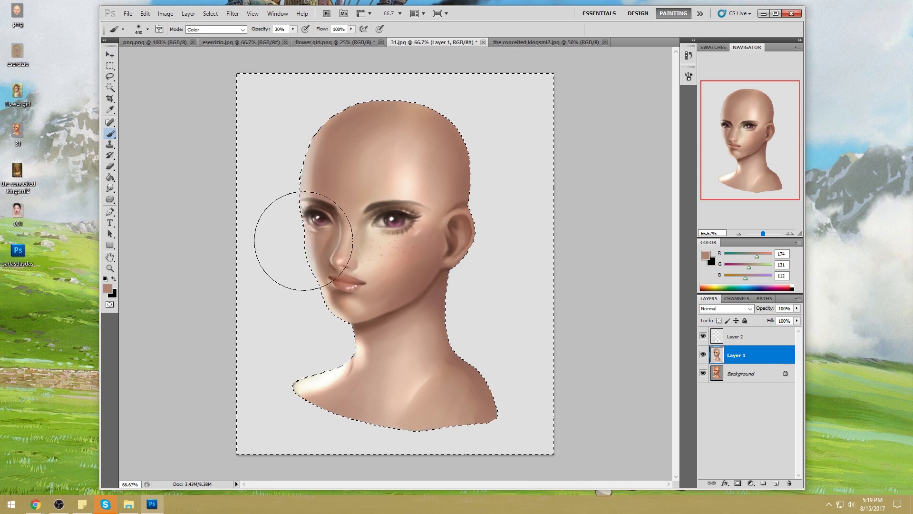
pyautogui.click(223, 29)
pyautogui.click(232, 40)
pyautogui.press('6')
pyautogui.press('2')
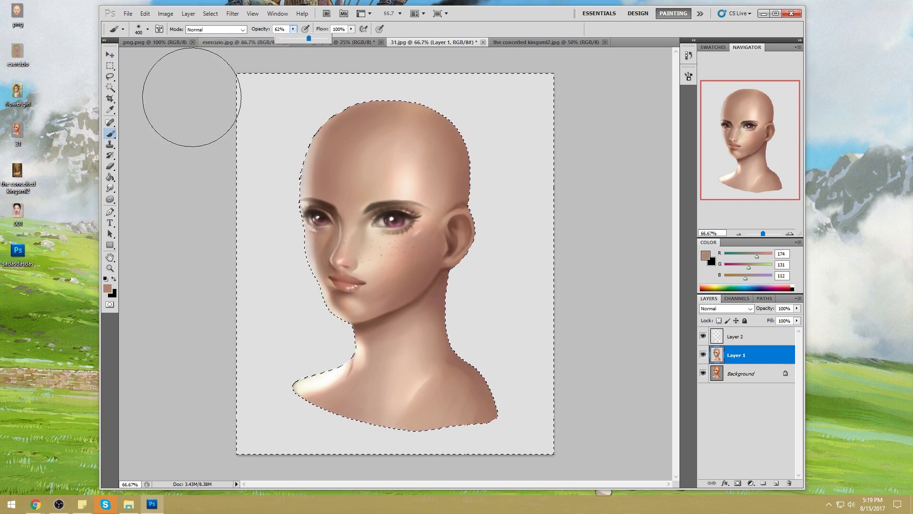
pyautogui.press('[')
pyautogui.press('[')
pyautogui.press('[')
pyautogui.keyDown('alt'); pyautogui.click(307, 241); pyautogui.keyUp('alt')
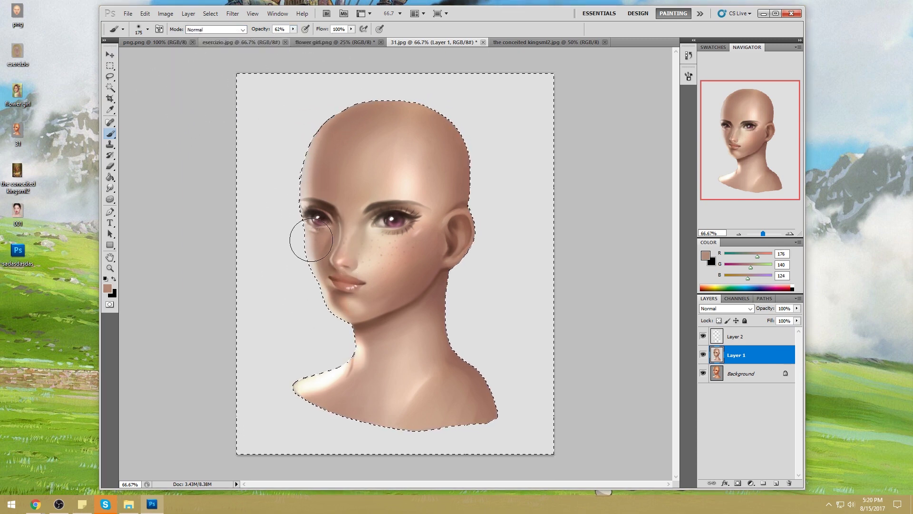
pyautogui.moveTo(293, 29); pyautogui.dragTo(301, 47)
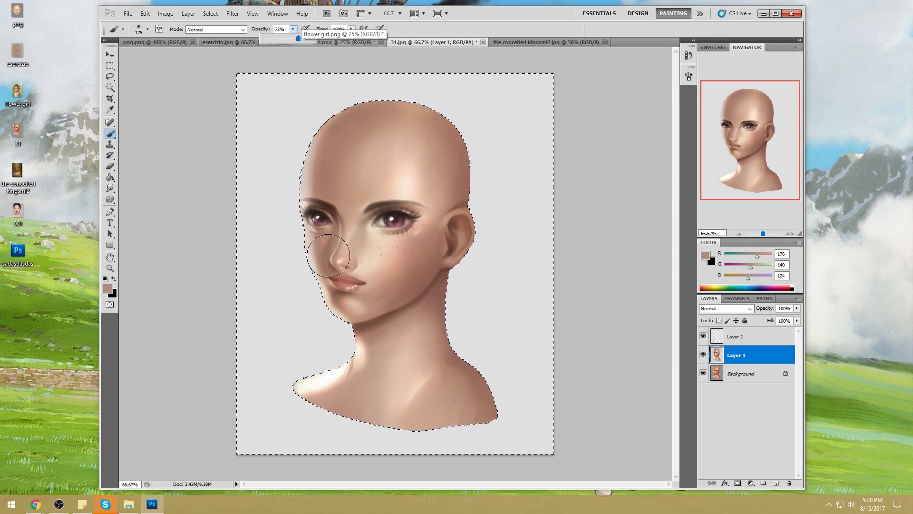
pyautogui.keyDown('alt'); pyautogui.click(306, 236); pyautogui.keyUp('alt')
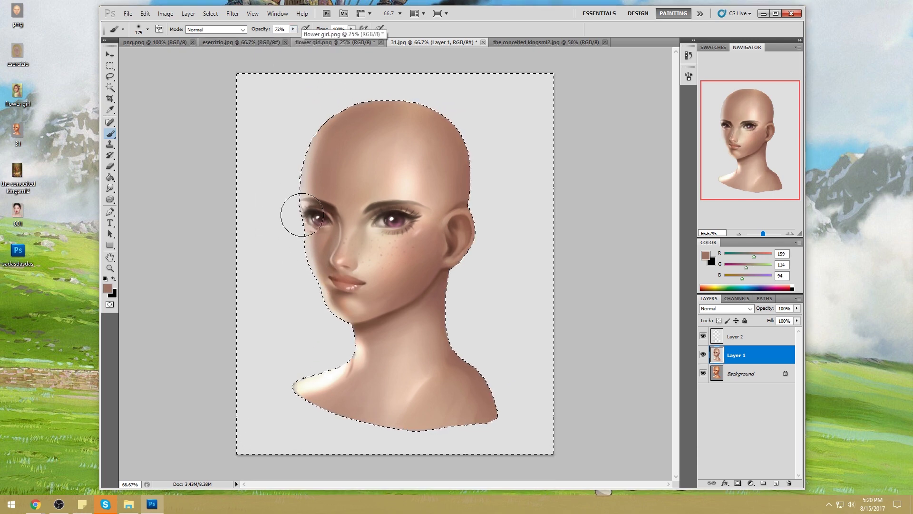
# Step: Remove the head selection and lower the brush opacity to 31% with a freshly sampled skin colour
pyautogui.press('m')
pyautogui.rightClick(358, 239)
pyautogui.click(381, 244)
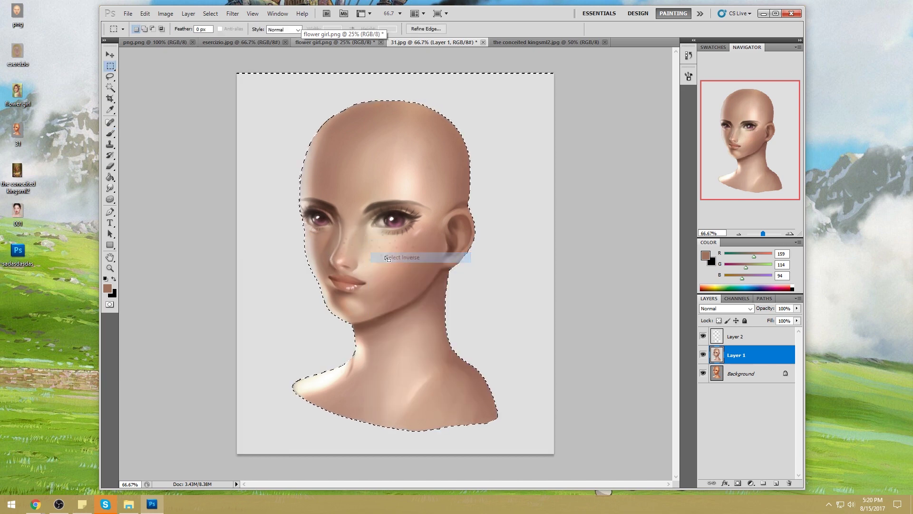
pyautogui.press('b')
pyautogui.keyDown('alt'); pyautogui.click(322, 244); pyautogui.keyUp('alt')
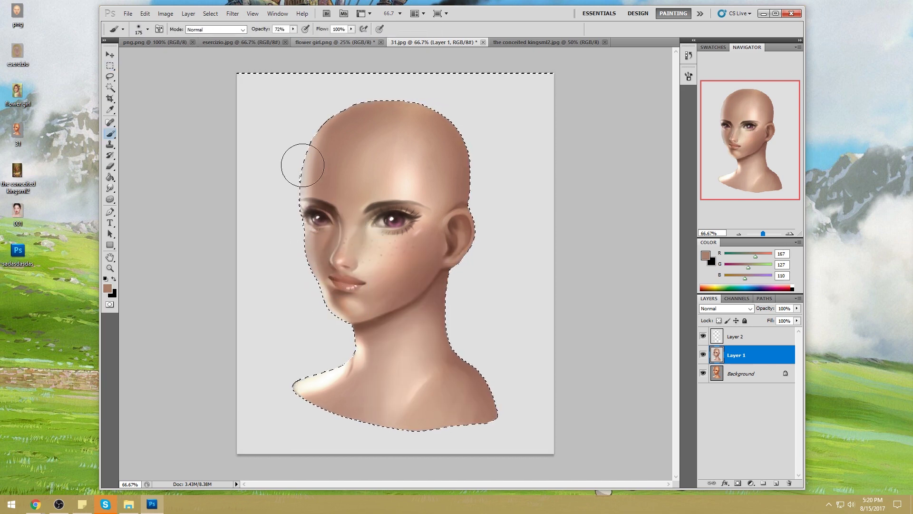
pyautogui.click(293, 29)
pyautogui.click(275, 39)
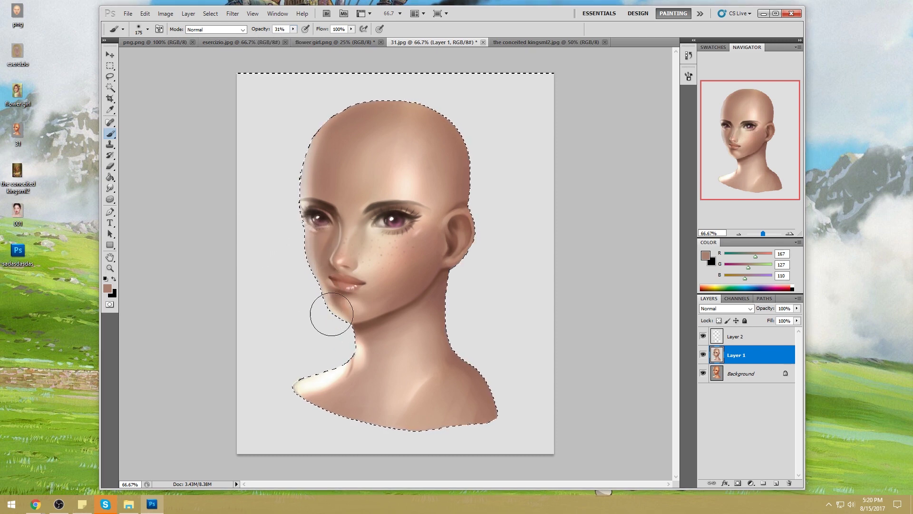
pyautogui.hotkey('ctrl', 'd')
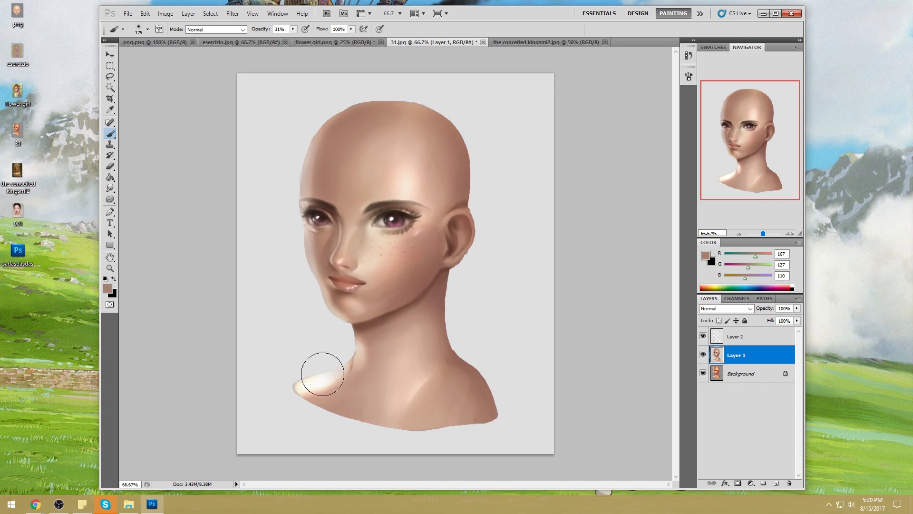
# Step: Paint over the pale neck and shoulder highlight with sampled chin shadow tones at brush sizes 175-250
pyautogui.moveTo(350, 357)
pyautogui.mouseDown()
pyautogui.moveTo(298, 373)
pyautogui.moveTo(316, 359)
pyautogui.mouseUp()
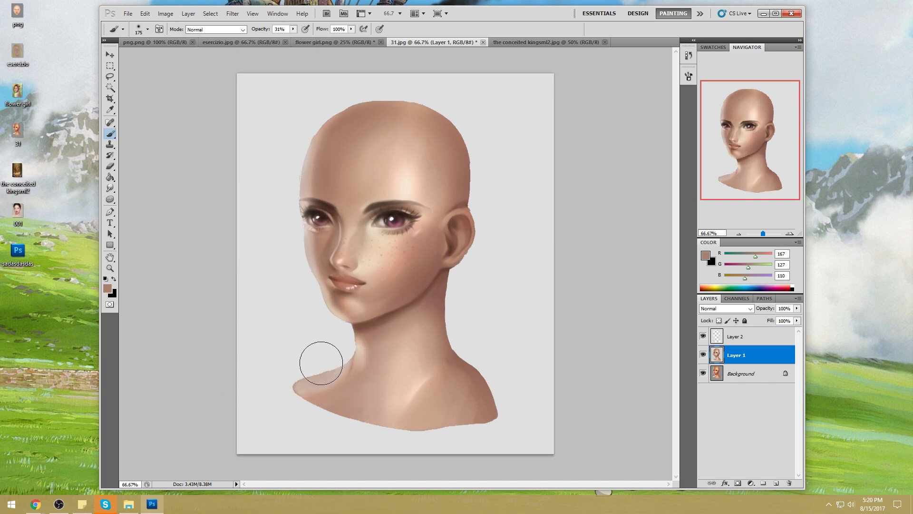
pyautogui.keyDown('alt'); pyautogui.click(341, 290); pyautogui.keyUp('alt')
pyautogui.press(']')
pyautogui.press(']')
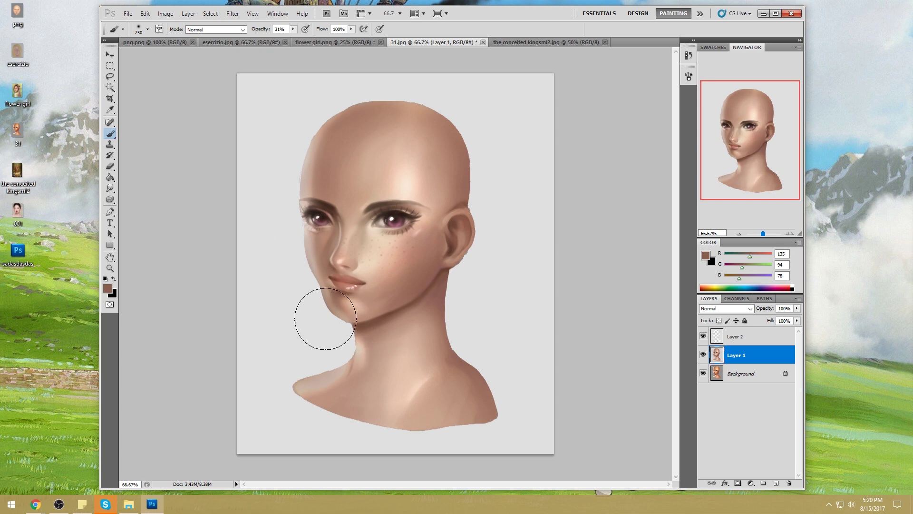
pyautogui.press('[')
pyautogui.press('[')
pyautogui.keyDown('alt'); pyautogui.click(360, 325); pyautogui.keyUp('alt')
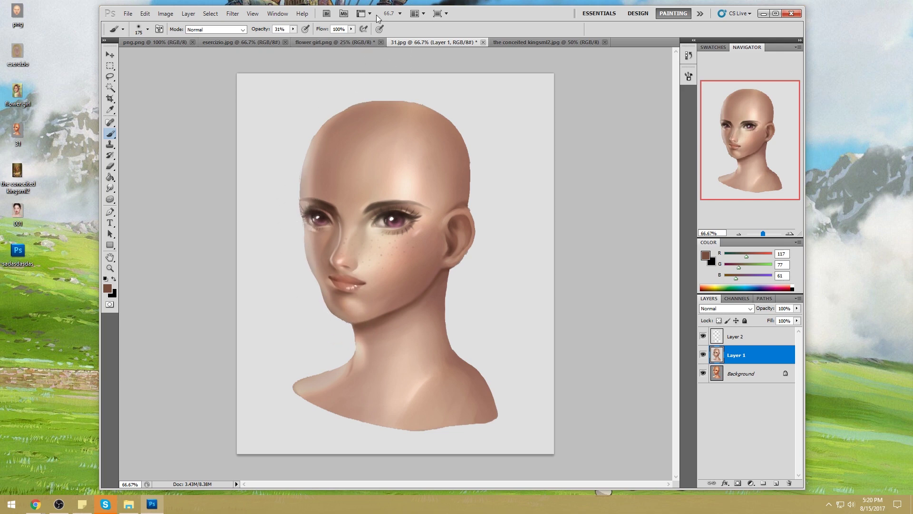
pyautogui.press(']')
pyautogui.press(']')
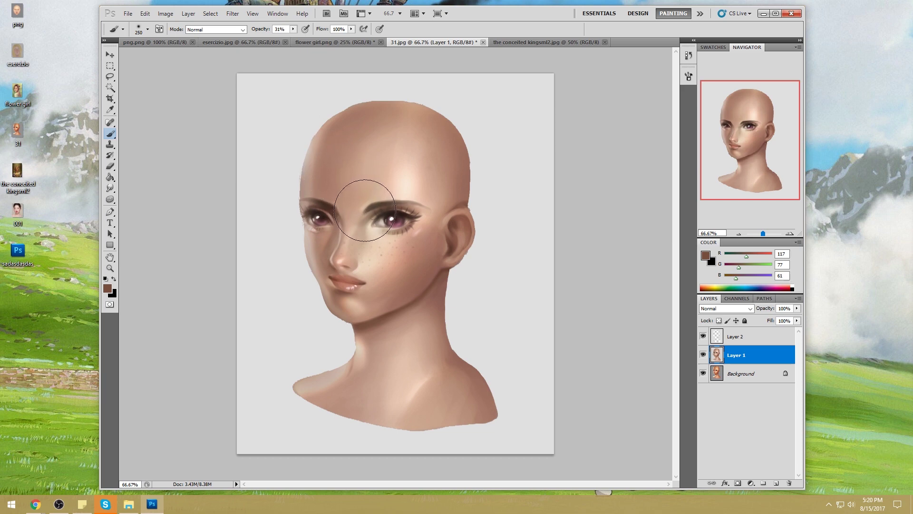
pyautogui.keyDown('alt'); pyautogui.click(315, 245); pyautogui.keyUp('alt')
# Step: Raise brush opacity to 66% and smooth the forehead and crown edge with sampled forehead tones
pyautogui.moveTo(292, 29); pyautogui.dragTo(310, 38)
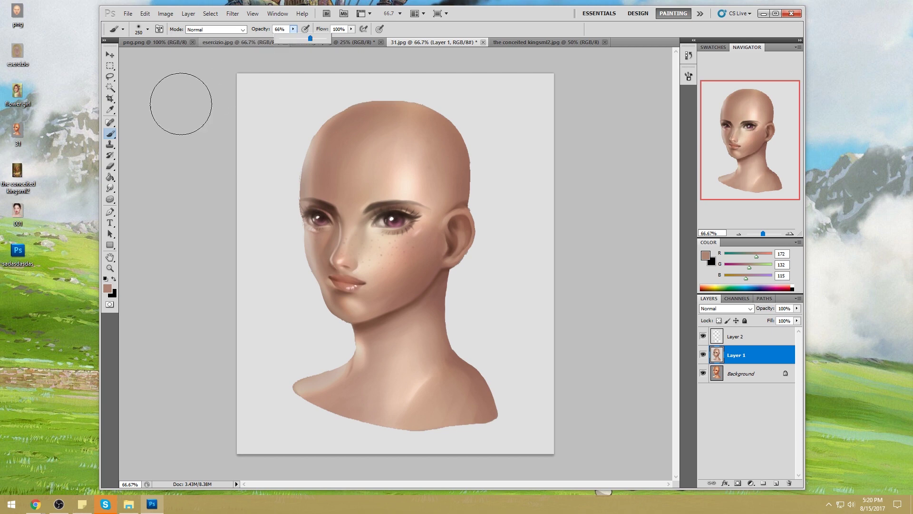
pyautogui.press('[')
pyautogui.press('[')
pyautogui.press('[')
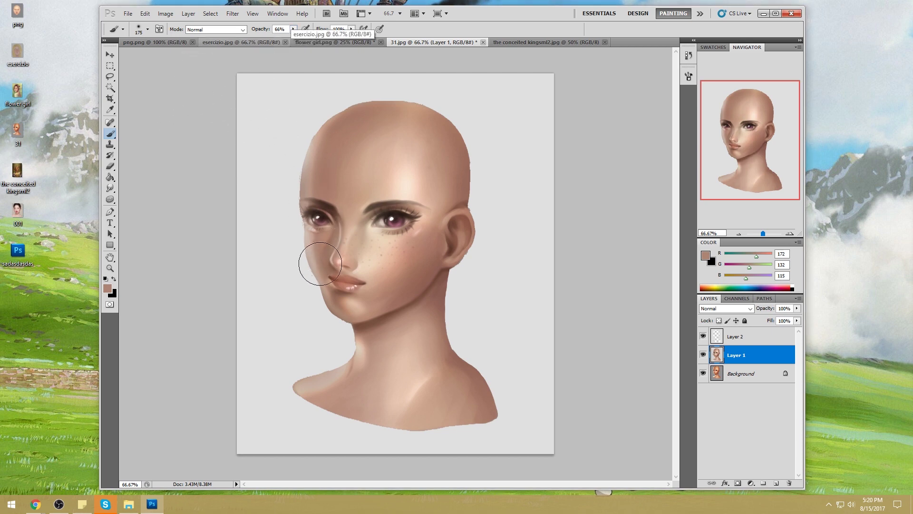
pyautogui.press(']')
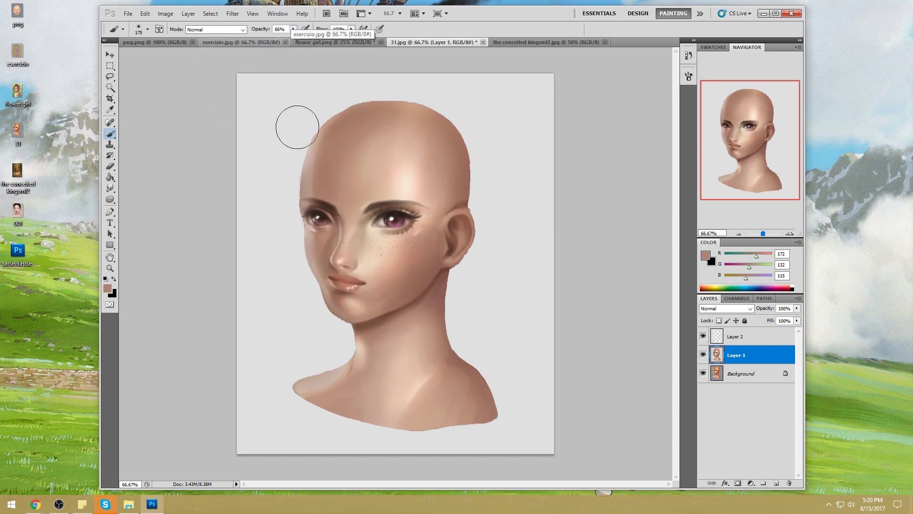
pyautogui.keyDown('alt'); pyautogui.click(320, 167); pyautogui.keyUp('alt')
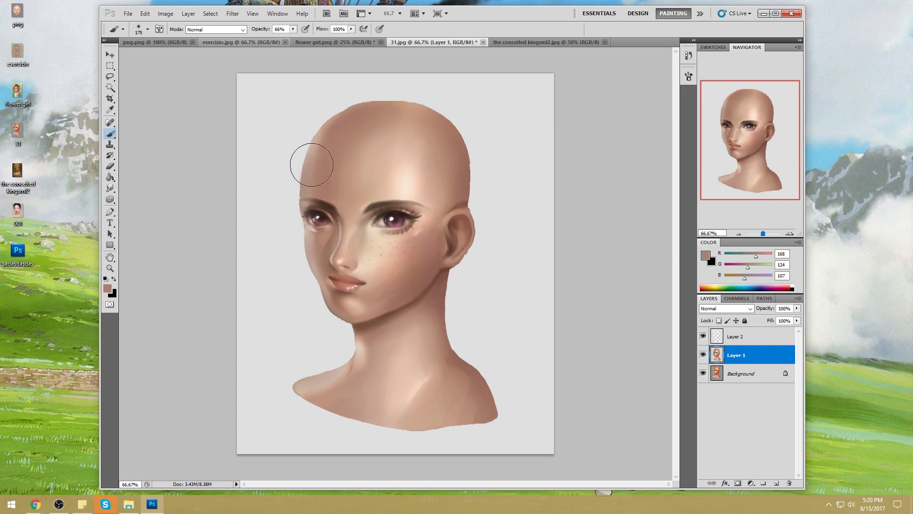
pyautogui.keyDown('alt'); pyautogui.click(323, 151); pyautogui.keyUp('alt')
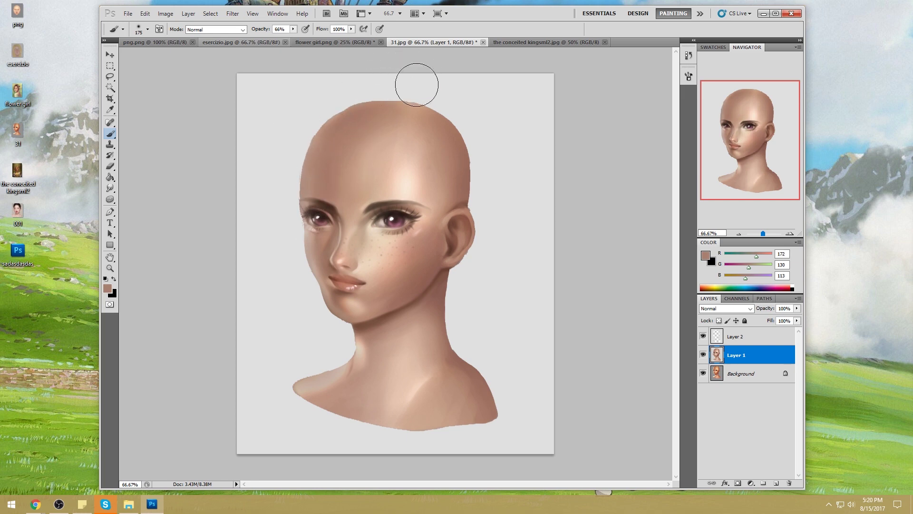
pyautogui.keyDown('alt'); pyautogui.click(320, 180); pyautogui.keyUp('alt')
pyautogui.keyDown('alt'); pyautogui.click(318, 186); pyautogui.keyUp('alt')
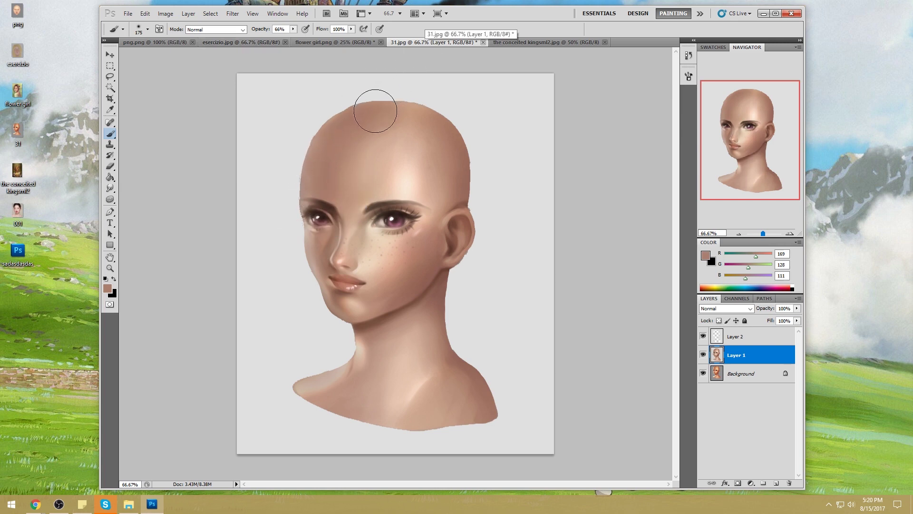
pyautogui.keyDown('alt'); pyautogui.click(316, 244); pyautogui.keyUp('alt')
pyautogui.keyDown('alt'); pyautogui.click(315, 239); pyautogui.keyUp('alt')
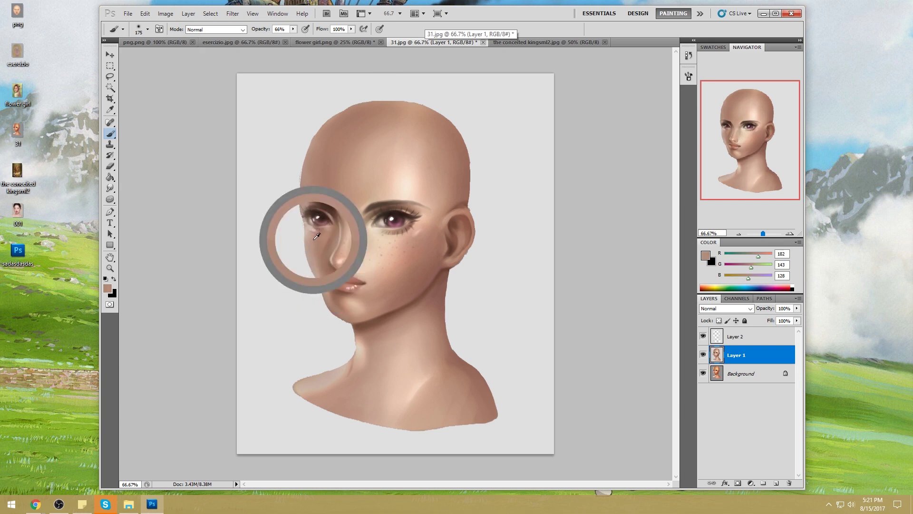
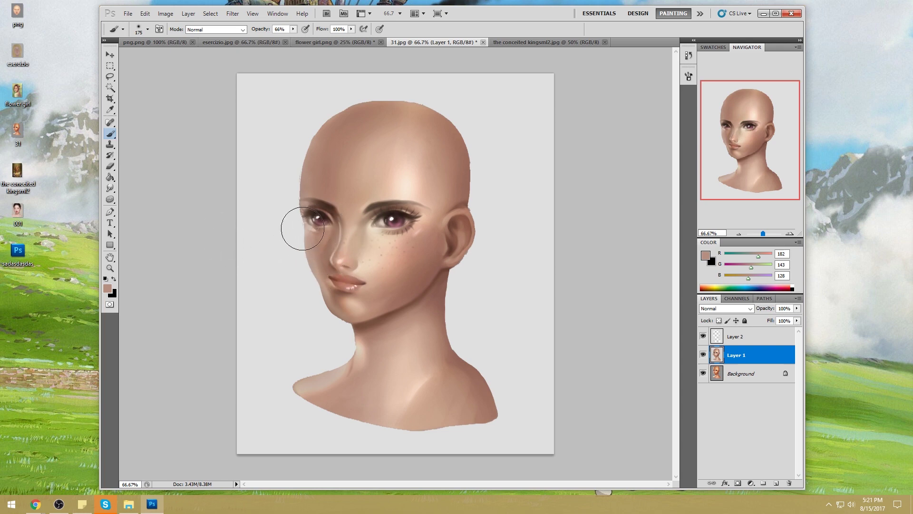
# Step: Undo the blush stroke, brush a light skin tone over the under-eye and nose, and set brush opacity to 43%
pyautogui.hotkey('ctrl', 'z')
pyautogui.keyDown('alt'); pyautogui.click(326, 236); pyautogui.keyUp('alt')
pyautogui.moveTo(325, 237)
pyautogui.mouseDown()
pyautogui.moveTo(304, 229)
pyautogui.moveTo(355, 255)
pyautogui.mouseUp()
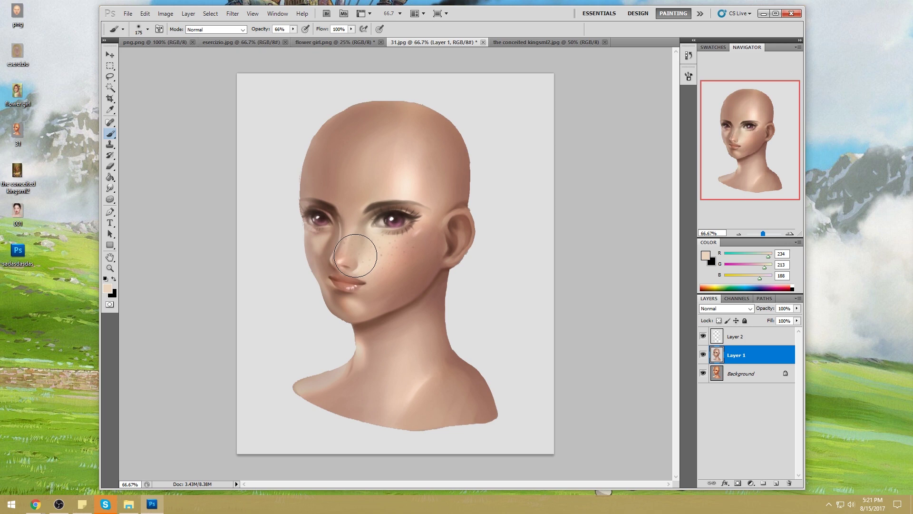
pyautogui.click(293, 29)
pyautogui.moveTo(293, 38); pyautogui.dragTo(282, 38)
pyautogui.click(315, 239)
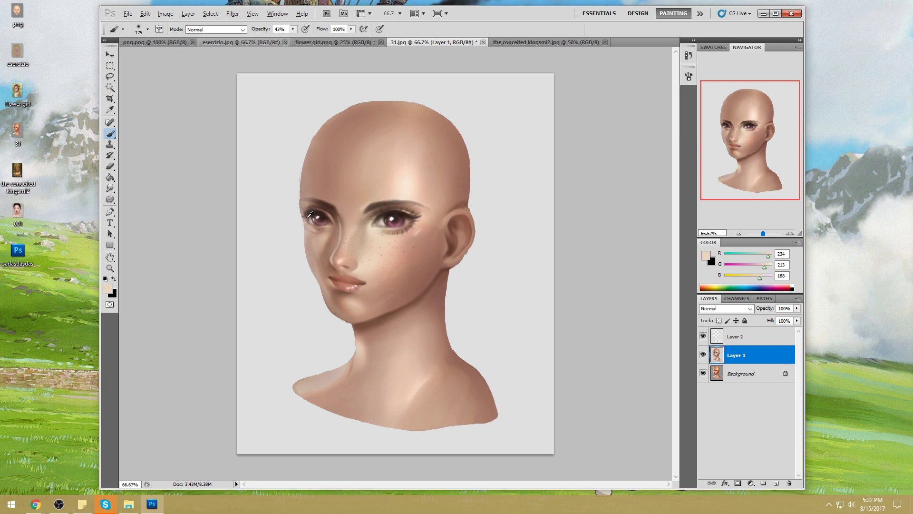
# Step: Sample cheek and nose skin tones, repaint around the left eye, and resize the brush to 300, 150, then 400
pyautogui.keyDown('alt'); pyautogui.click(322, 244); pyautogui.keyUp('alt')
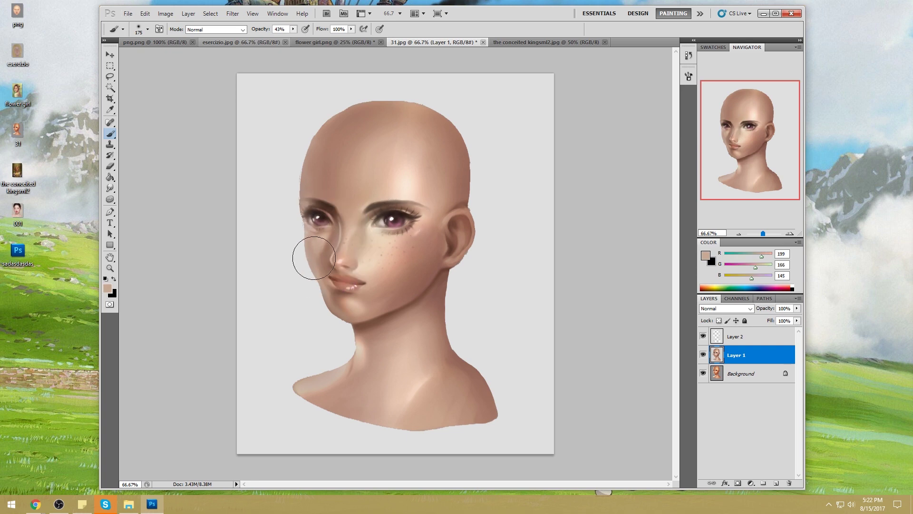
pyautogui.keyDown('alt'); pyautogui.click(318, 240); pyautogui.keyUp('alt')
pyautogui.keyDown('alt'); pyautogui.click(333, 268); pyautogui.keyUp('alt')
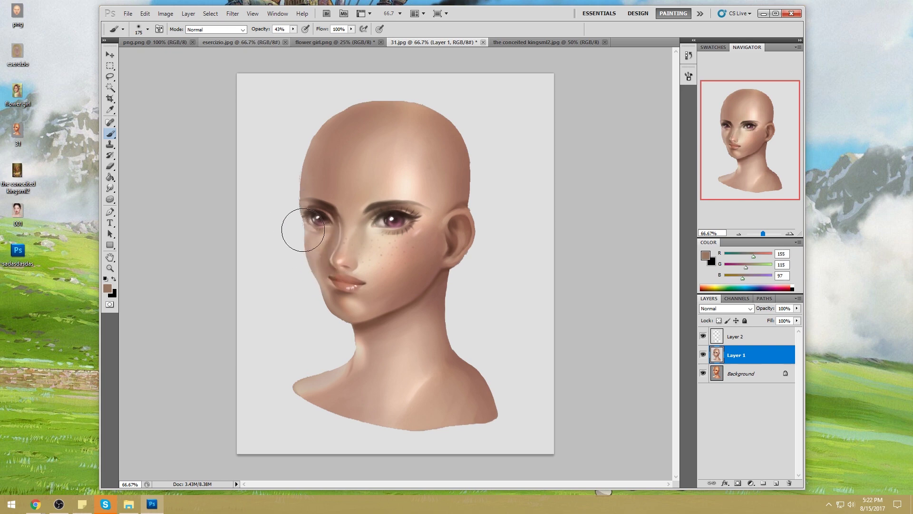
pyautogui.moveTo(290, 225)
pyautogui.mouseDown()
pyautogui.moveTo(317, 284)
pyautogui.moveTo(292, 217)
pyautogui.moveTo(329, 295)
pyautogui.moveTo(307, 221)
pyautogui.moveTo(334, 210)
pyautogui.mouseUp()
pyautogui.keyDown('alt'); pyautogui.click(337, 211); pyautogui.keyUp('alt')
pyautogui.press(']')
pyautogui.press(']')
pyautogui.press(']')
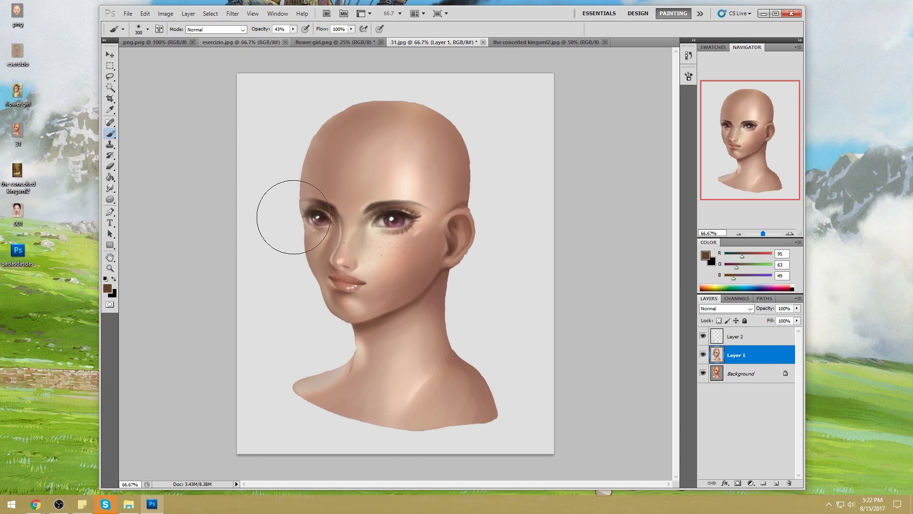
pyautogui.press('[')
pyautogui.press('[')
pyautogui.press('[')
pyautogui.press('[')
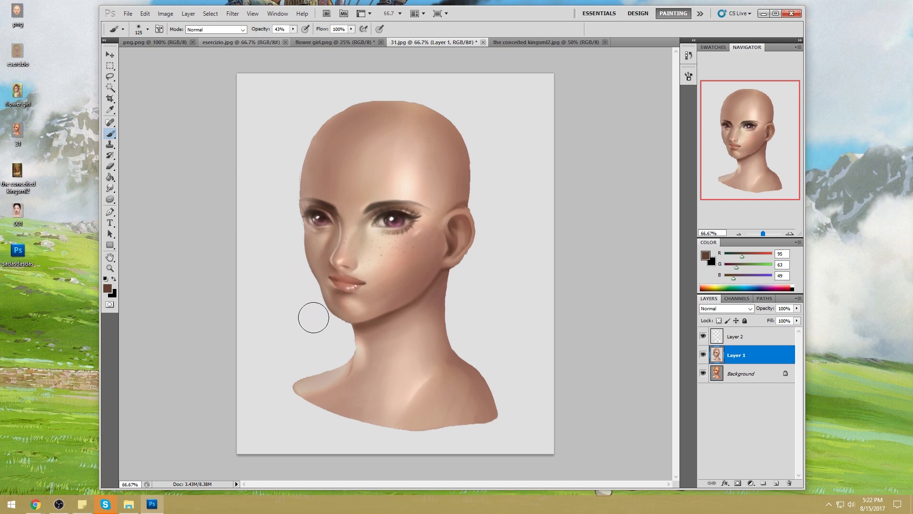
pyautogui.press(']')
pyautogui.press(']')
pyautogui.press(']')
pyautogui.press(']')
pyautogui.press(']')
pyautogui.click(703, 354)
pyautogui.click(702, 336)
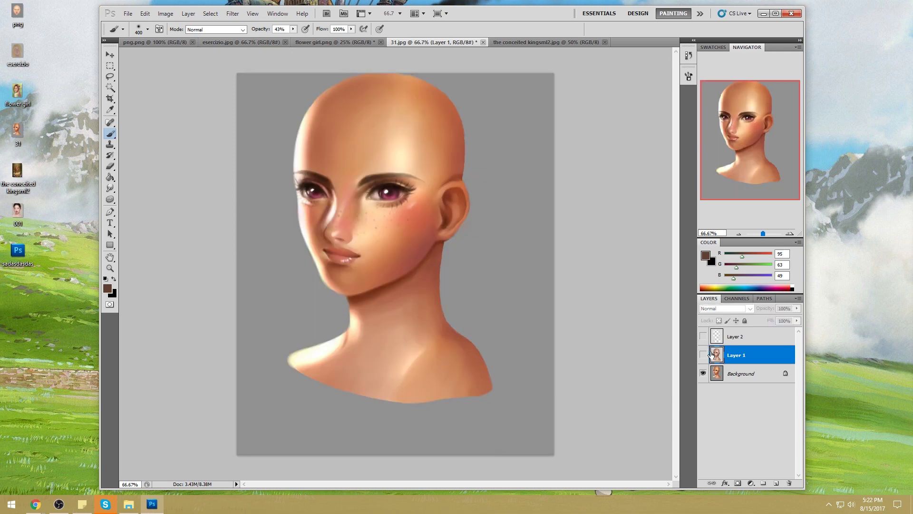
pyautogui.click(703, 355)
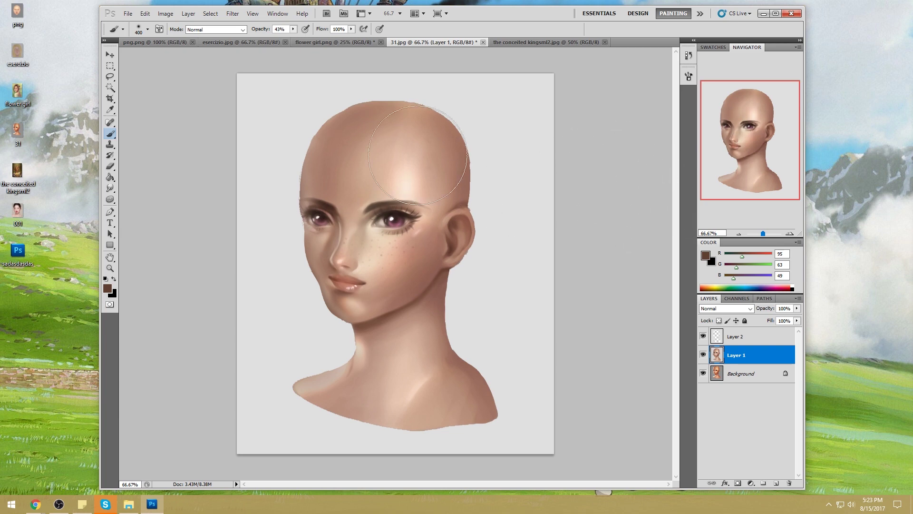
# Step: Shrink the brush to 150 and bring up the foreground Color Picker showing dark brown #5f3f31
pyautogui.press('[')
pyautogui.press('[')
pyautogui.press('[')
pyautogui.press('[')
pyautogui.hotkey('alt', 'Tab')
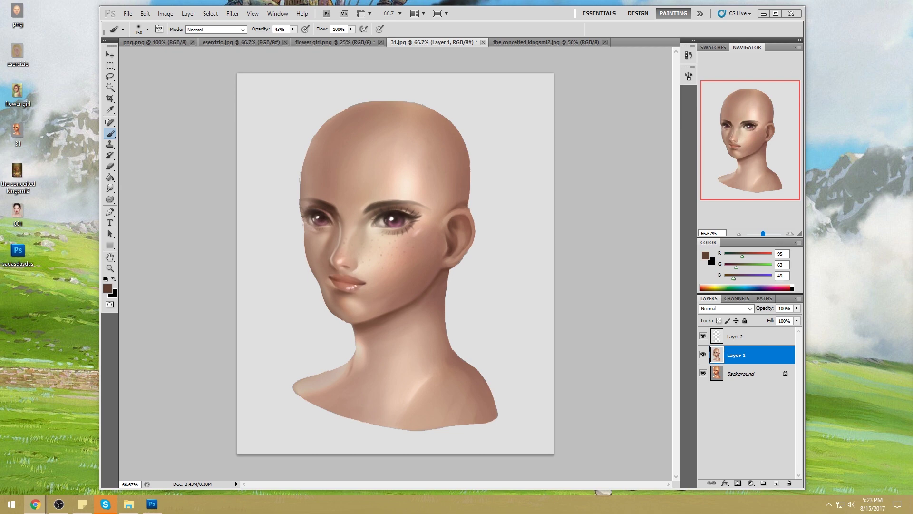
pyautogui.click(616, 164)
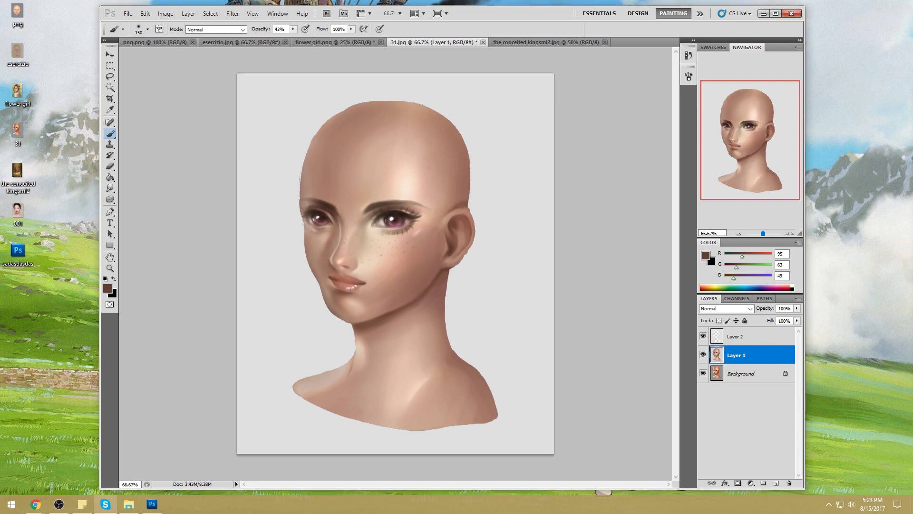
pyautogui.click(707, 258)
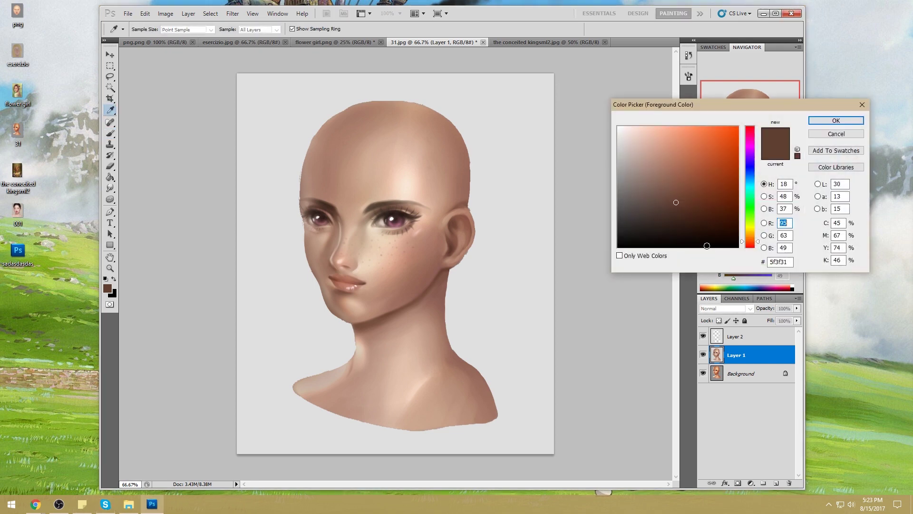
# Step: Try orange, grey and skin colours in the picker, then restore the brown 95,63,49 and confirm
pyautogui.click(685, 159)
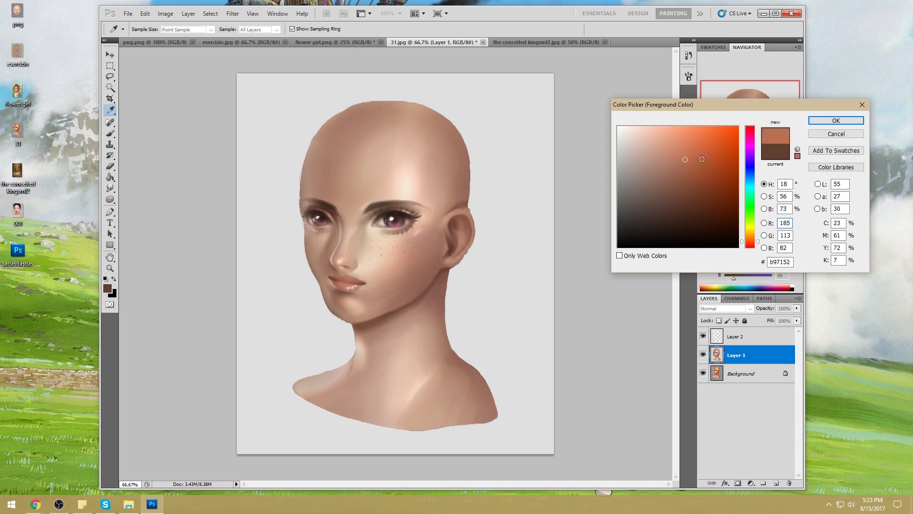
pyautogui.click(600, 160)
pyautogui.click(597, 159)
pyautogui.moveTo(618, 157)
pyautogui.mouseDown()
pyautogui.moveTo(694, 153)
pyautogui.moveTo(649, 136)
pyautogui.moveTo(589, 136)
pyautogui.moveTo(650, 136)
pyautogui.moveTo(726, 211)
pyautogui.moveTo(574, 210)
pyautogui.moveTo(604, 209)
pyautogui.mouseUp()
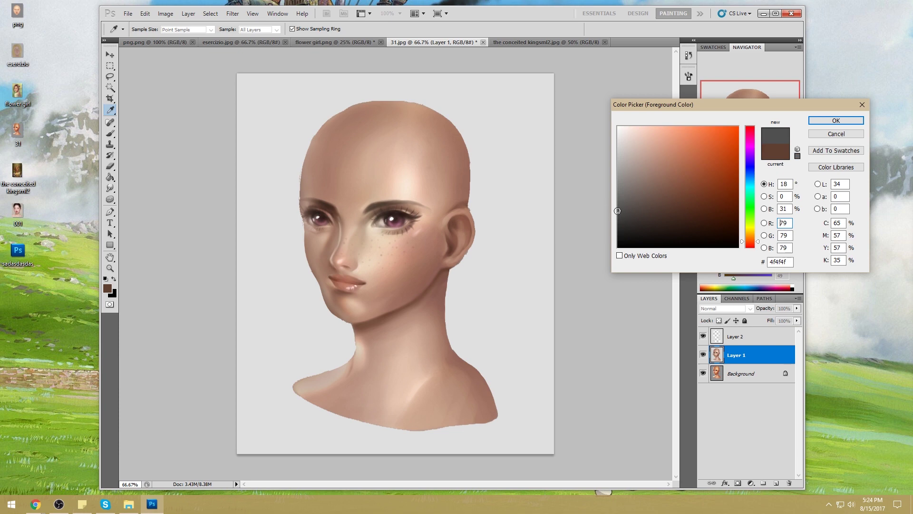
pyautogui.moveTo(618, 211); pyautogui.dragTo(574, 185)
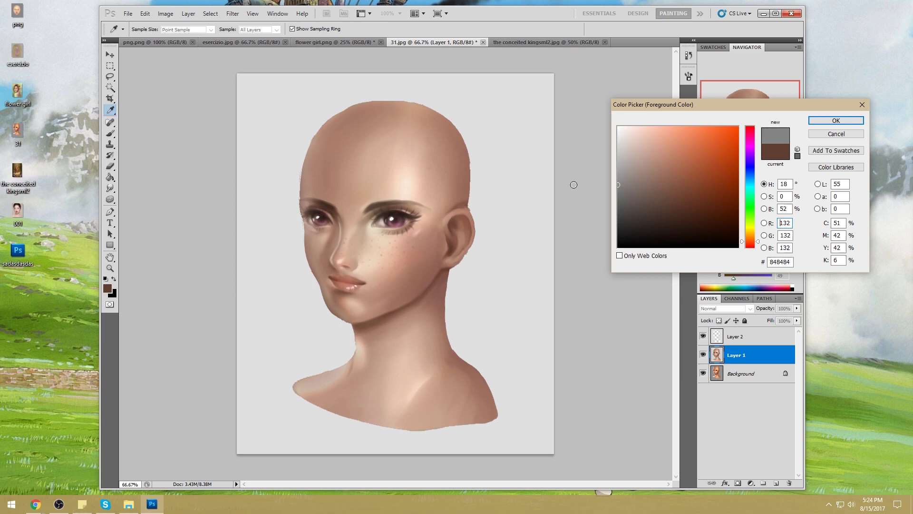
pyautogui.moveTo(573, 185); pyautogui.dragTo(751, 129)
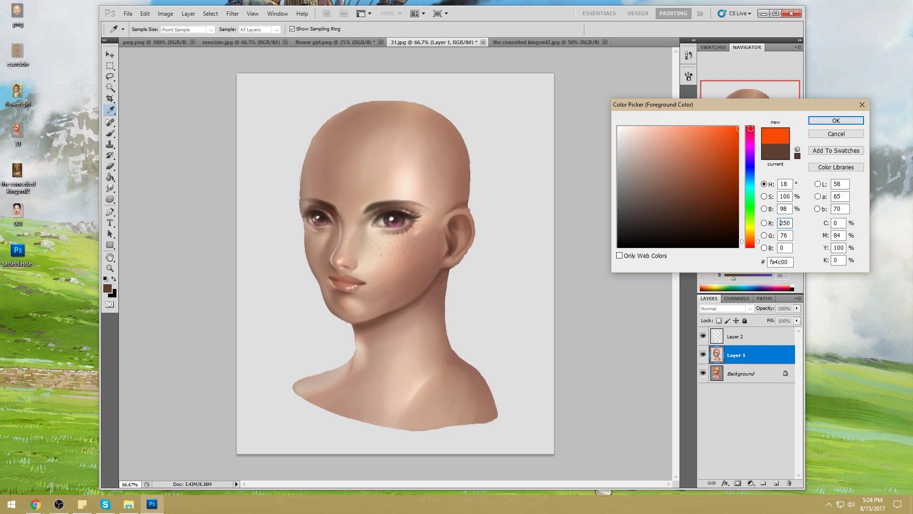
pyautogui.moveTo(751, 129); pyautogui.dragTo(751, 126)
pyautogui.moveTo(751, 126); pyautogui.dragTo(647, 151)
pyautogui.click(775, 153)
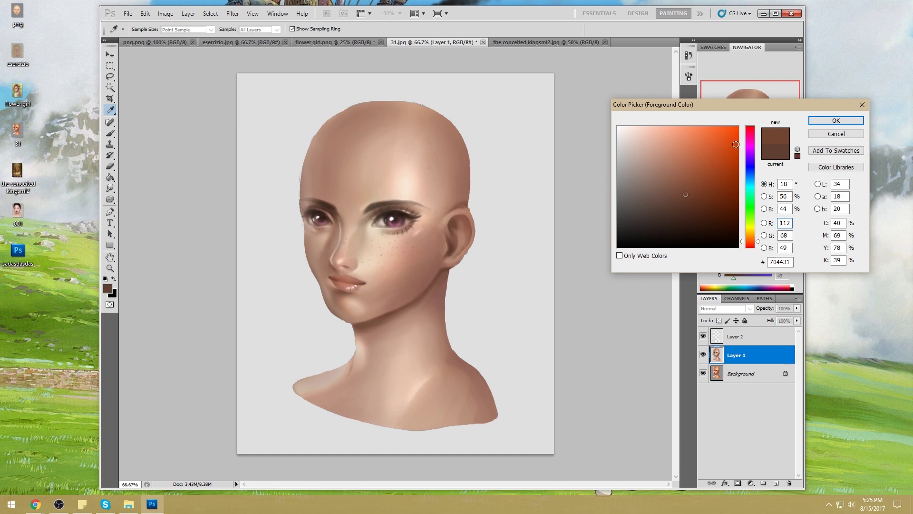
pyautogui.click(836, 120)
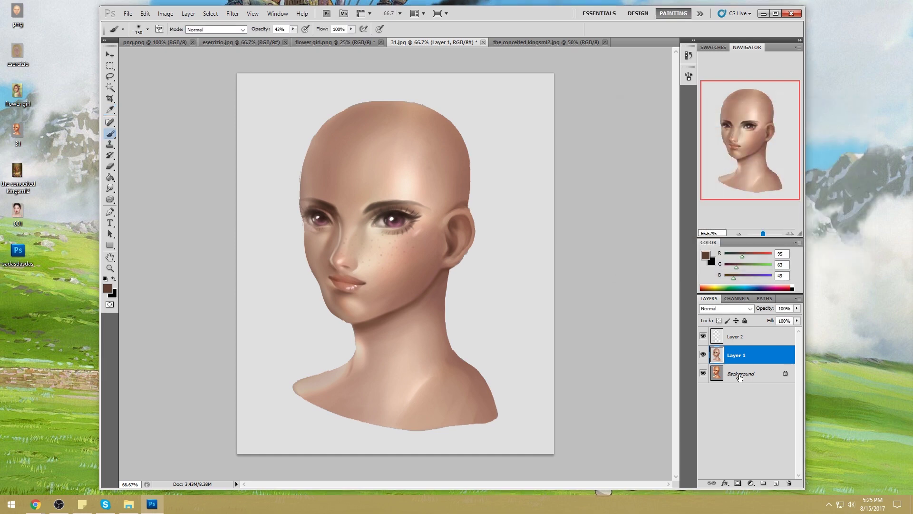
# Step: Merge Layer 2 down into Layer 1, toggle Layer 1's visibility to check it, and switch to Chrome
pyautogui.rightClick(772, 335)
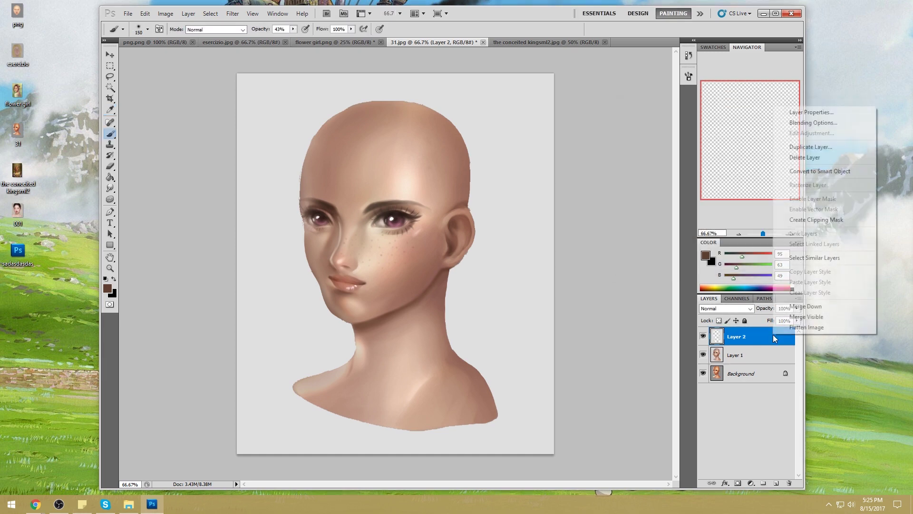
pyautogui.click(805, 311)
pyautogui.click(703, 336)
pyautogui.click(703, 336)
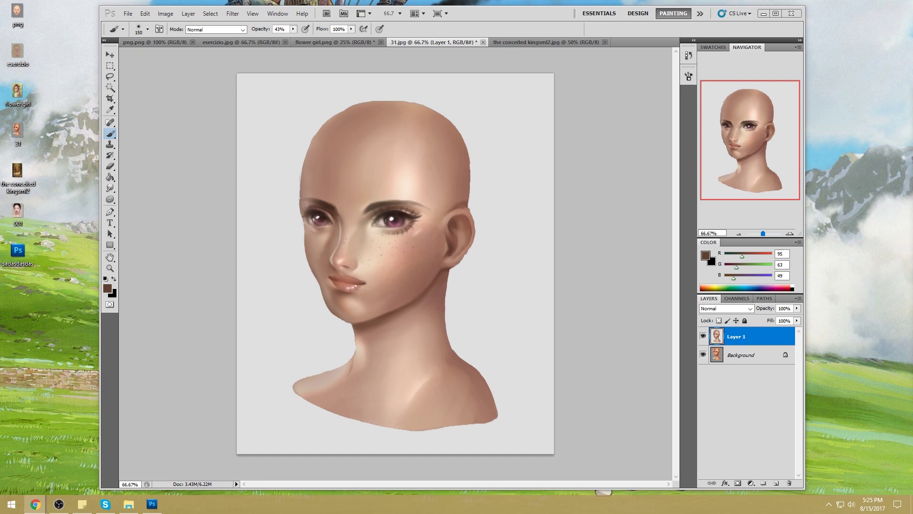
pyautogui.hotkey('alt', 'Tab')
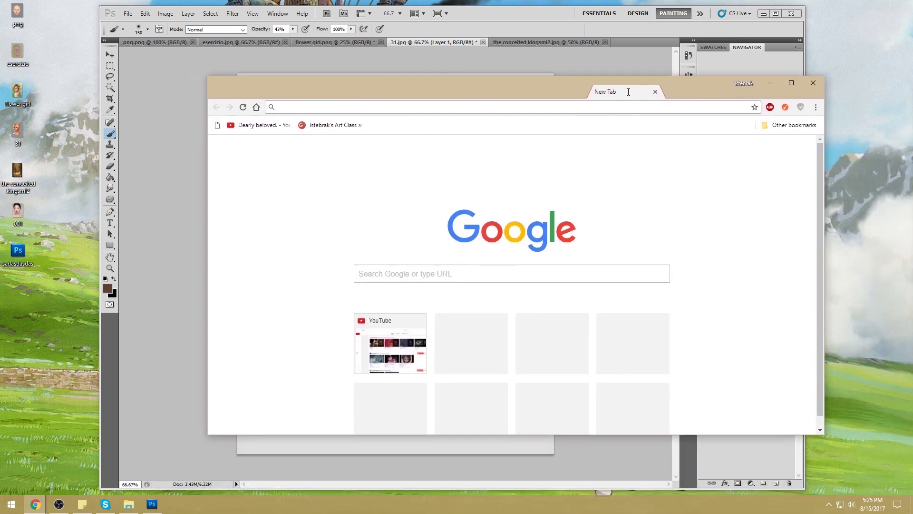
# Step: Search Google Images for 'pale skin' and preview the blonde and freckled face photos
pyautogui.write('pale skin')
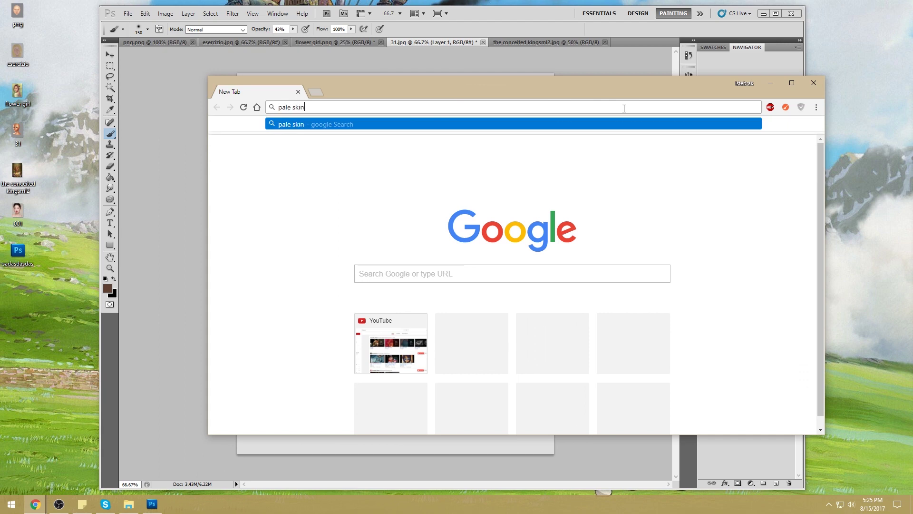
pyautogui.press('Return')
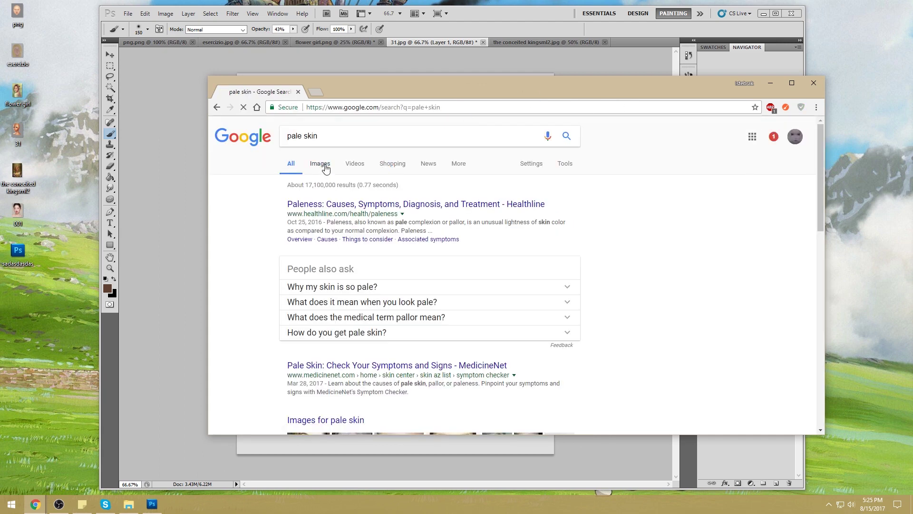
pyautogui.click(318, 164)
pyautogui.moveTo(206, 177); pyautogui.dragTo(501, 177)
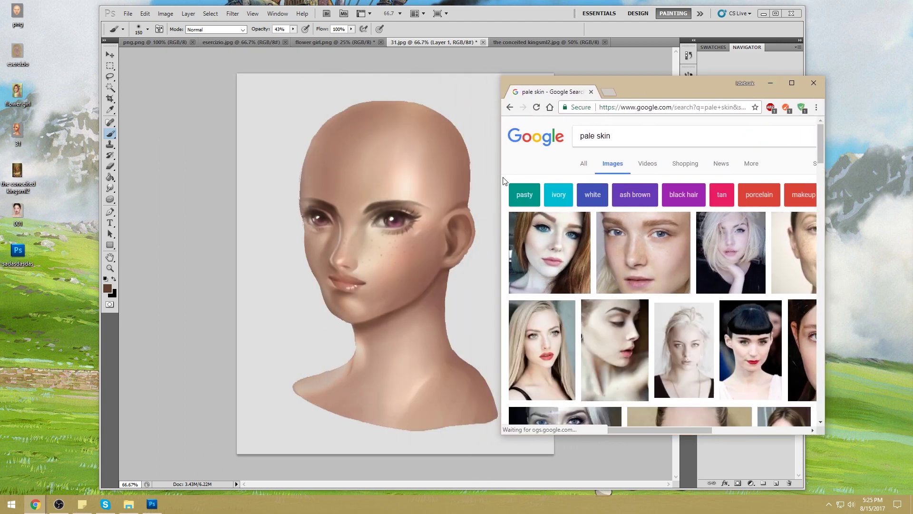
pyautogui.click(731, 248)
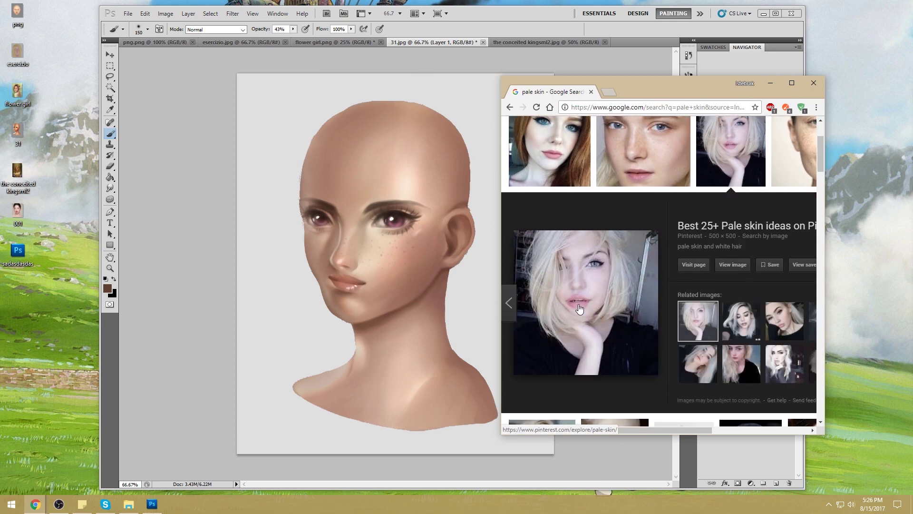
pyautogui.click(657, 150)
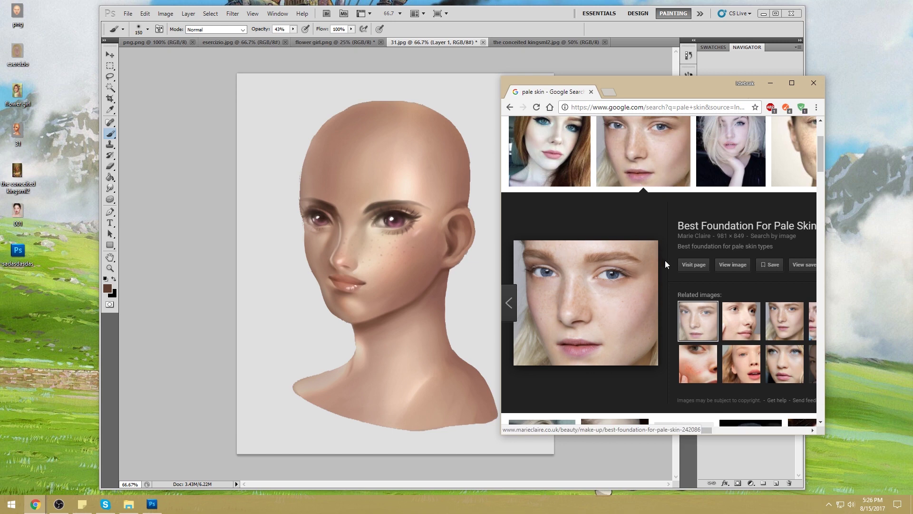
pyautogui.click(729, 146)
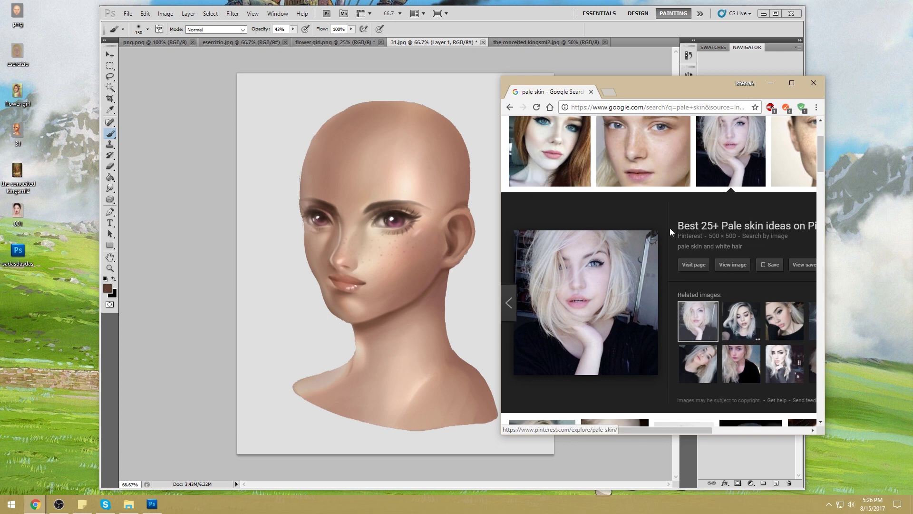
pyautogui.moveTo(502, 280); pyautogui.dragTo(481, 276)
pyautogui.click(523, 185)
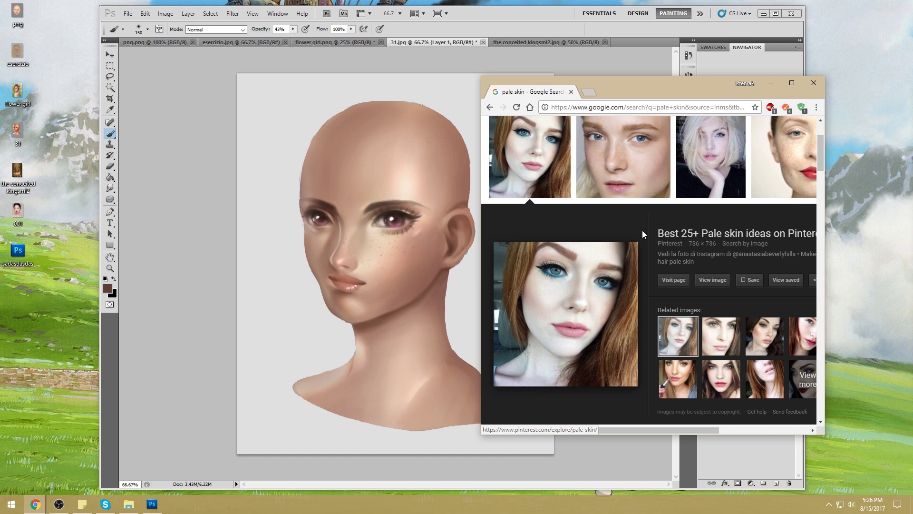
# Step: Preview related pale skin references: blonde, red-haired and natural makeup faces, plus a larger face preview
pyautogui.click(673, 377)
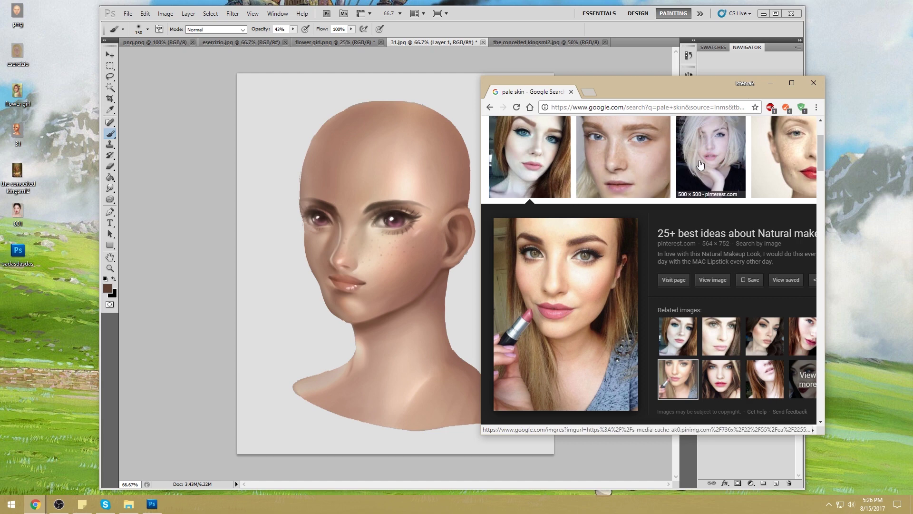
pyautogui.click(720, 161)
pyautogui.click(529, 161)
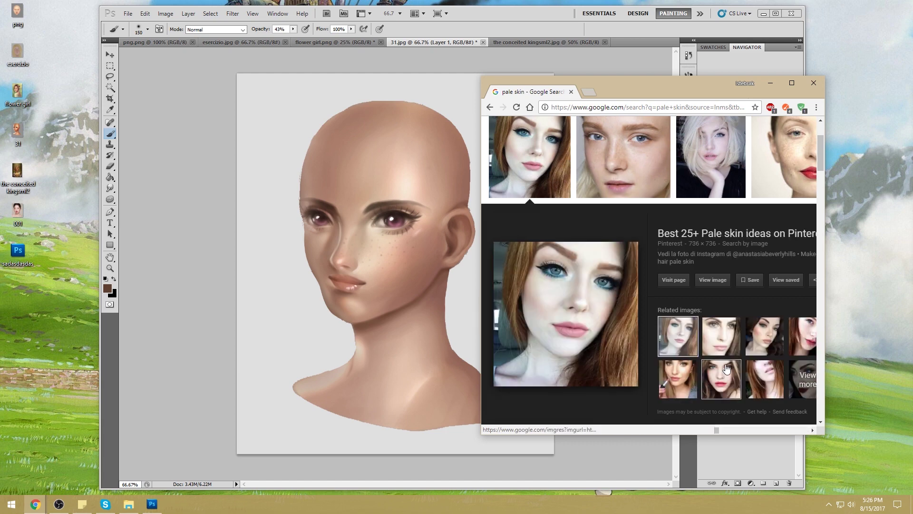
pyautogui.click(682, 385)
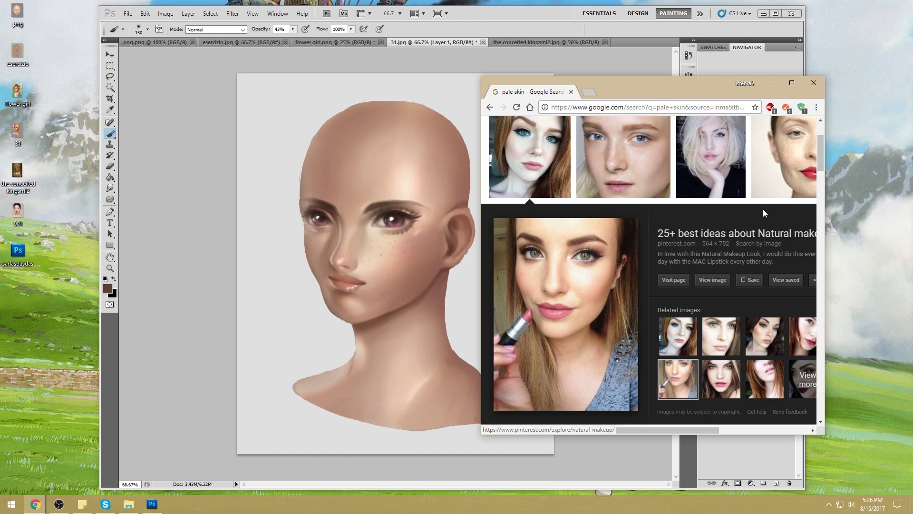
pyautogui.moveTo(824, 249); pyautogui.dragTo(896, 248)
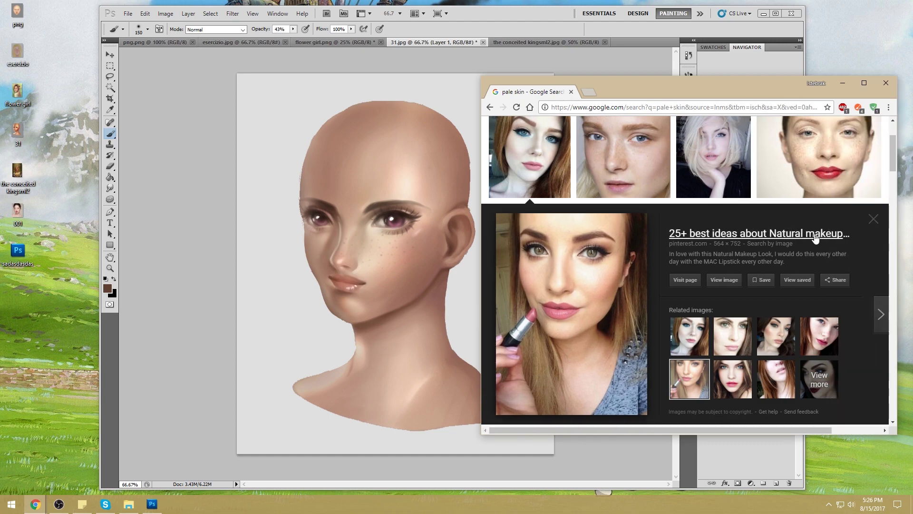
pyautogui.scroll(-4, 729, 261)
pyautogui.scroll(-1, 728, 262)
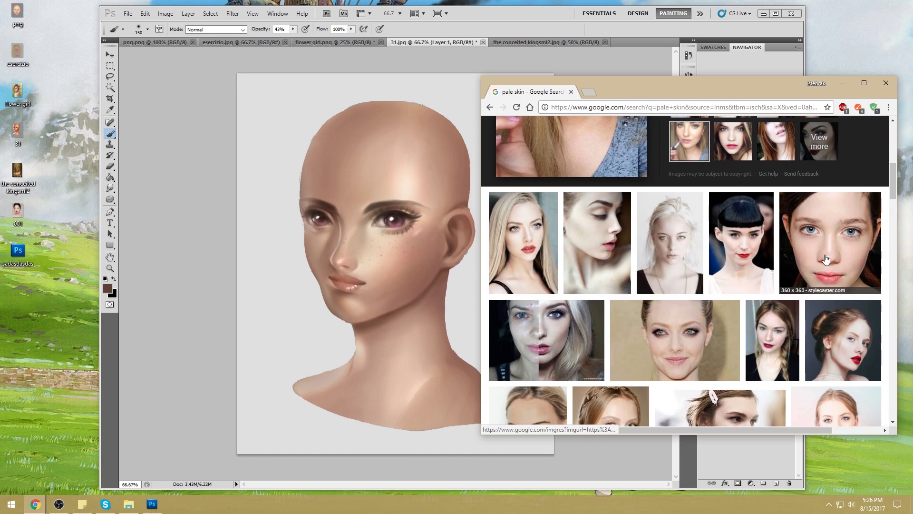
pyautogui.click(792, 278)
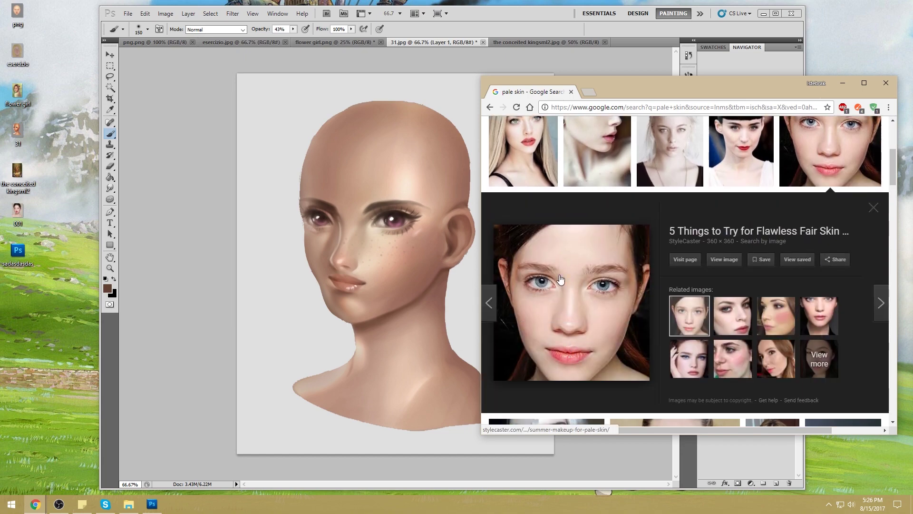
pyautogui.scroll(4, 632, 325)
pyautogui.moveTo(594, 136); pyautogui.dragTo(528, 135)
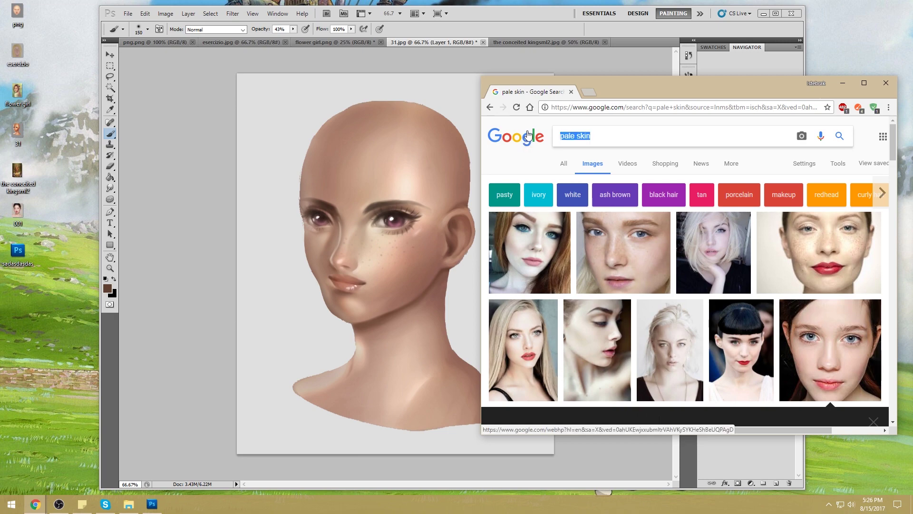
# Step: Search images for 'olive skin' and preview the first few olive skin face photos
pyautogui.write('olive skin')
pyautogui.press('Return')
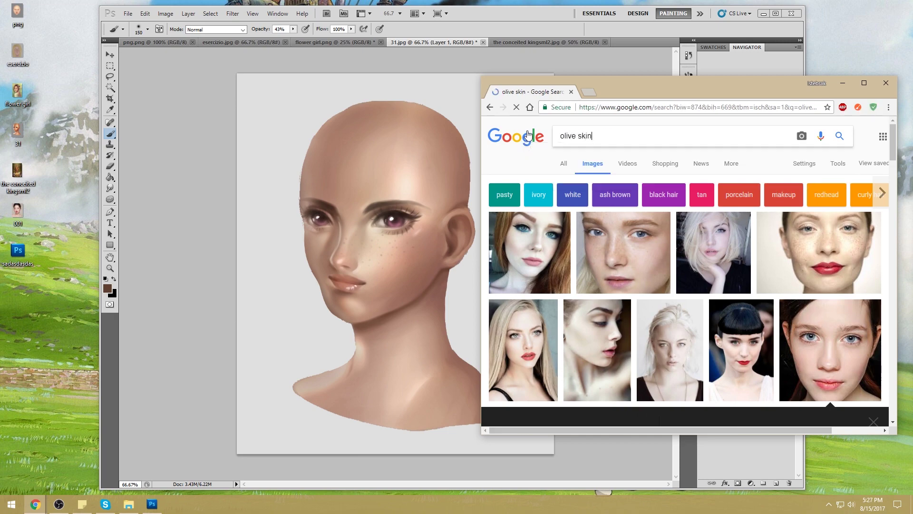
pyautogui.click(559, 281)
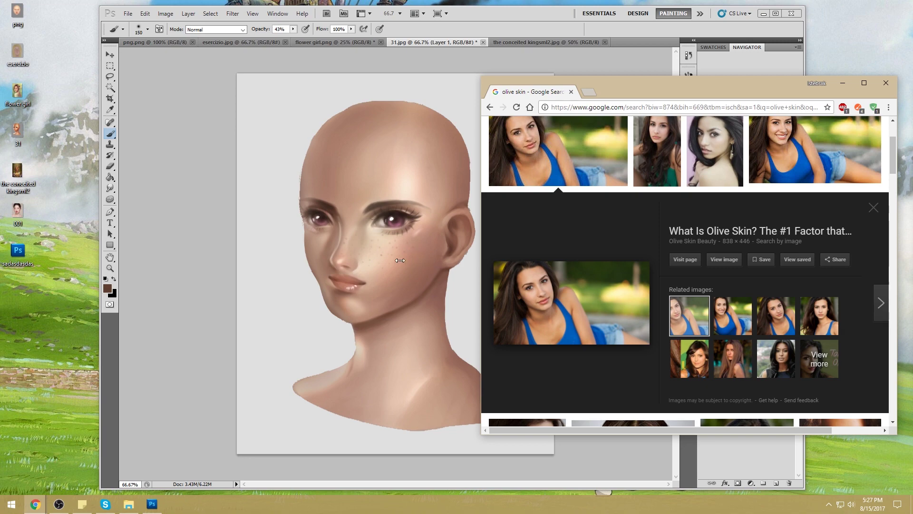
pyautogui.scroll(-4, 618, 236)
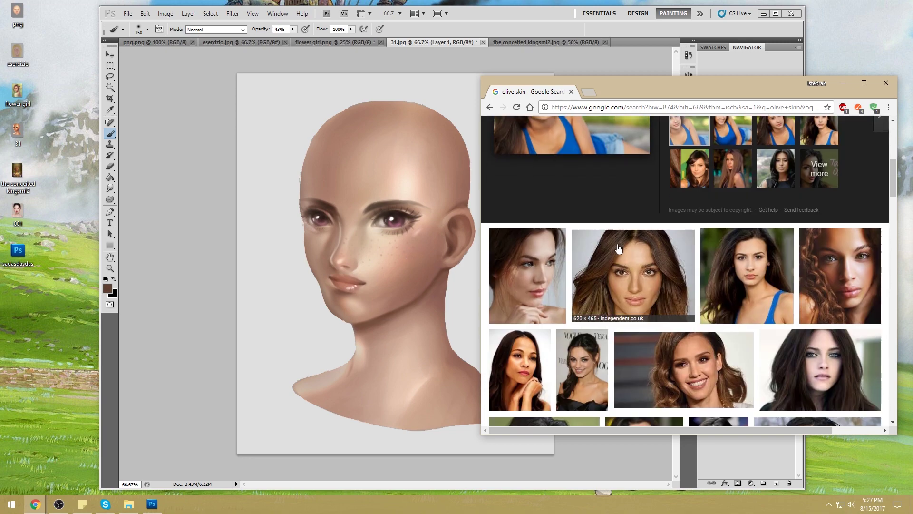
pyautogui.click(618, 248)
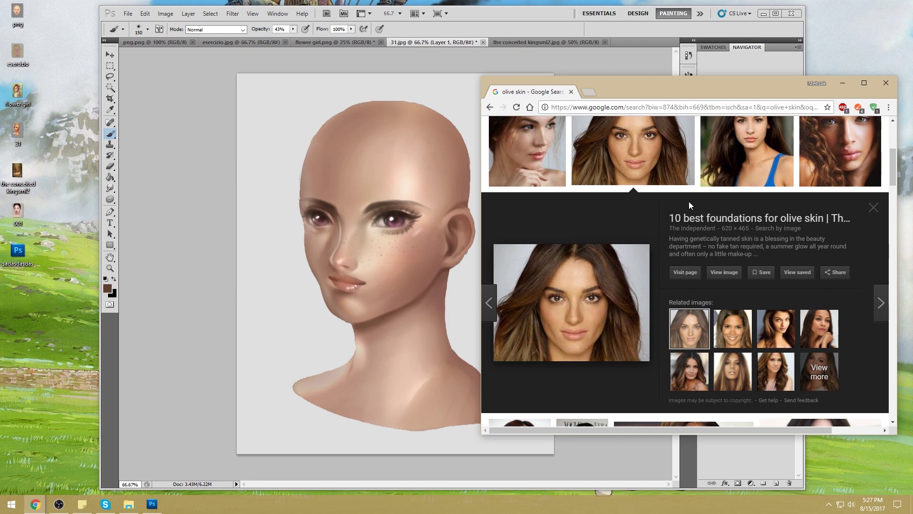
pyautogui.press('Right')
pyautogui.scroll(-5, 660, 255)
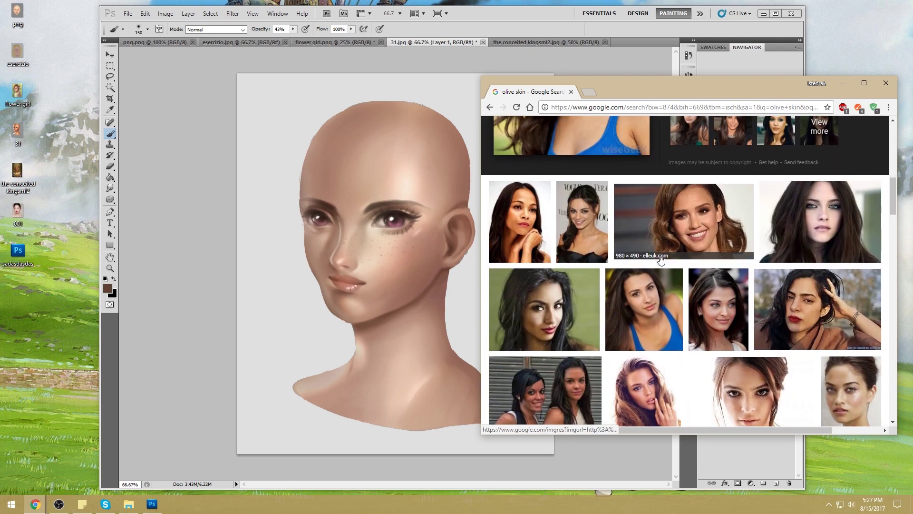
# Step: Preview an olive skin dark-hair photo and a related face, then close the browser
pyautogui.click(724, 317)
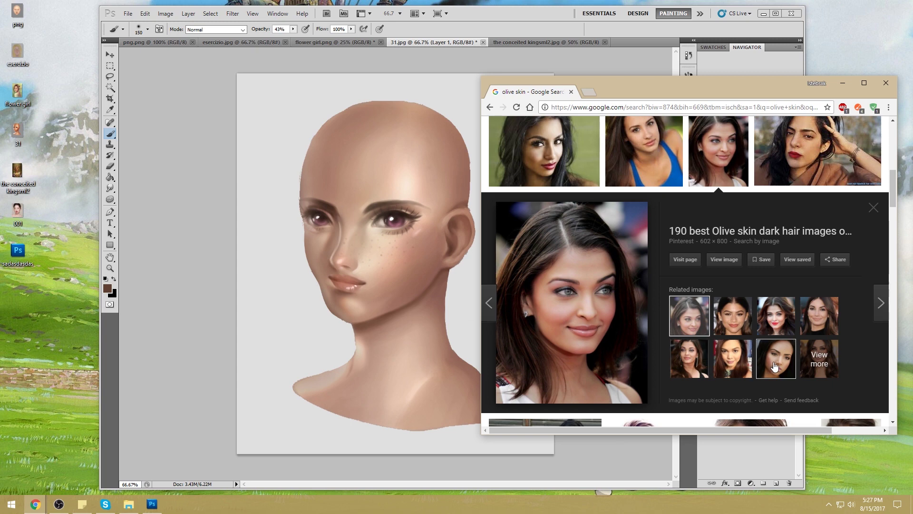
pyautogui.click(732, 359)
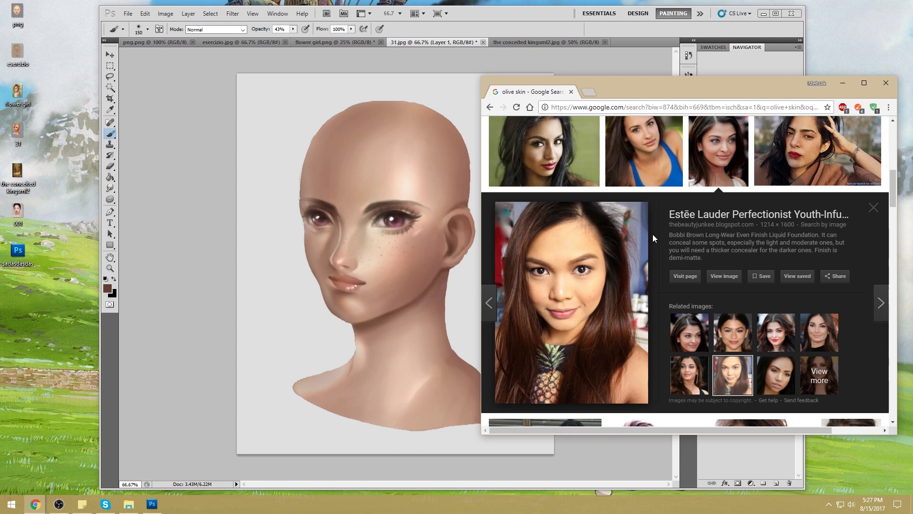
pyautogui.scroll(-5, 653, 234)
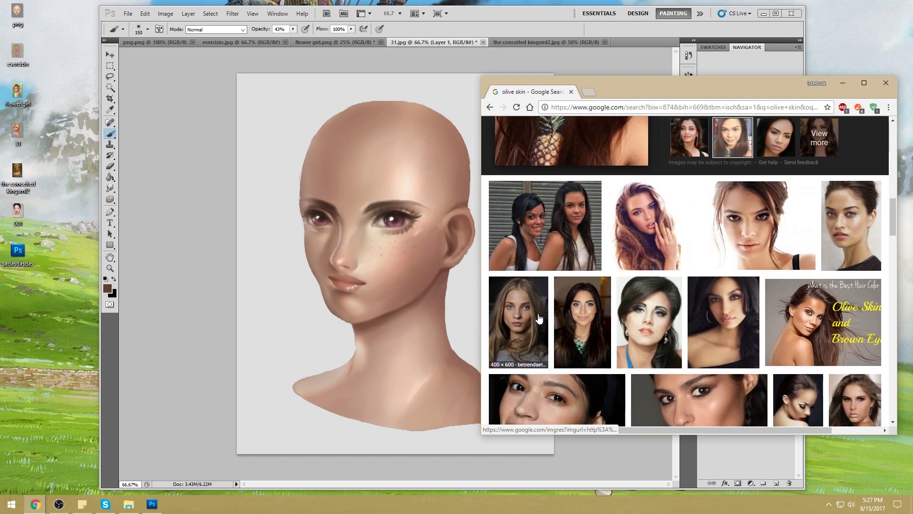
pyautogui.scroll(5, 539, 319)
pyautogui.click(571, 92)
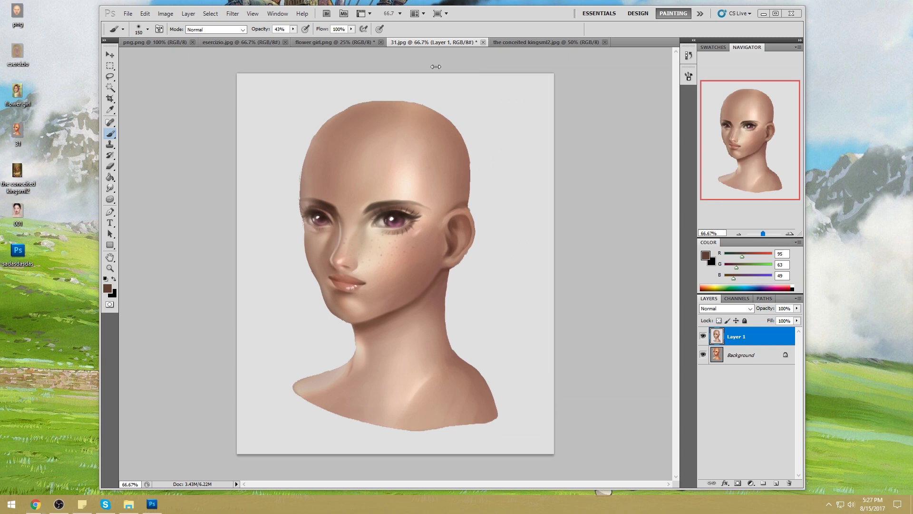
pyautogui.click(438, 42)
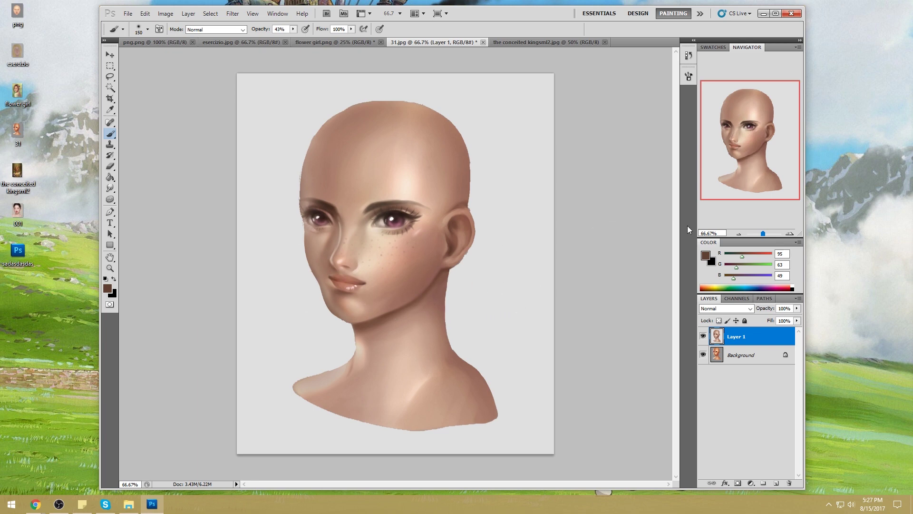
pyautogui.click(35, 505)
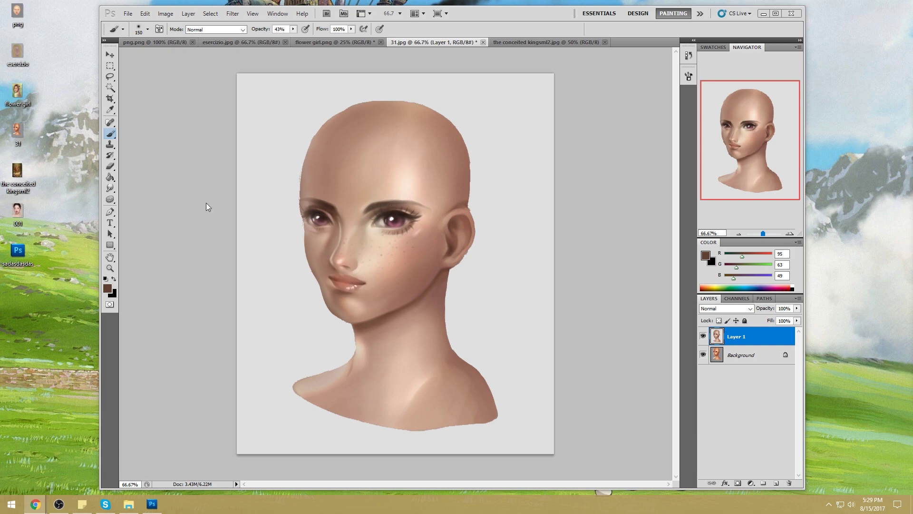
pyautogui.click(109, 201)
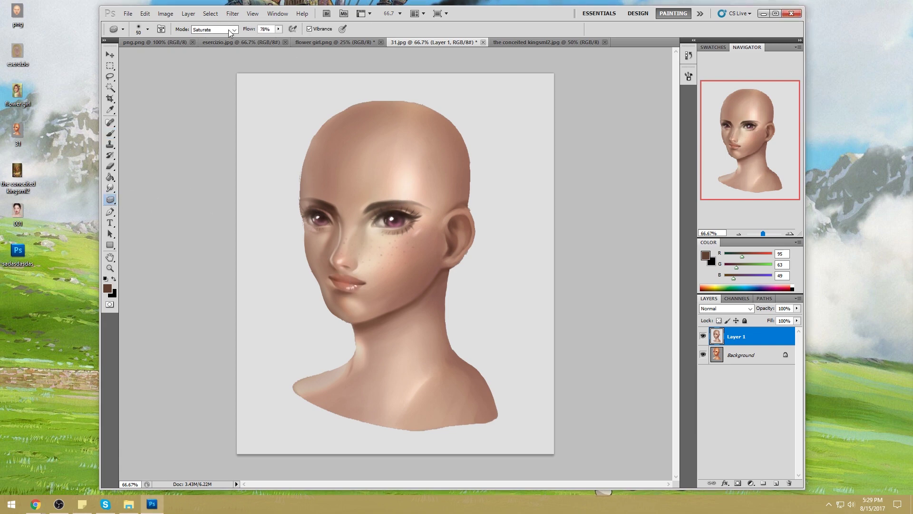
# Step: Sponge-saturate a streak on the forehead above the right eyebrow, undo it, and bring the browser forward
pyautogui.moveTo(412, 171)
pyautogui.mouseDown()
pyautogui.moveTo(400, 209)
pyautogui.moveTo(405, 188)
pyautogui.mouseUp()
pyautogui.hotkey('ctrl', 'z')
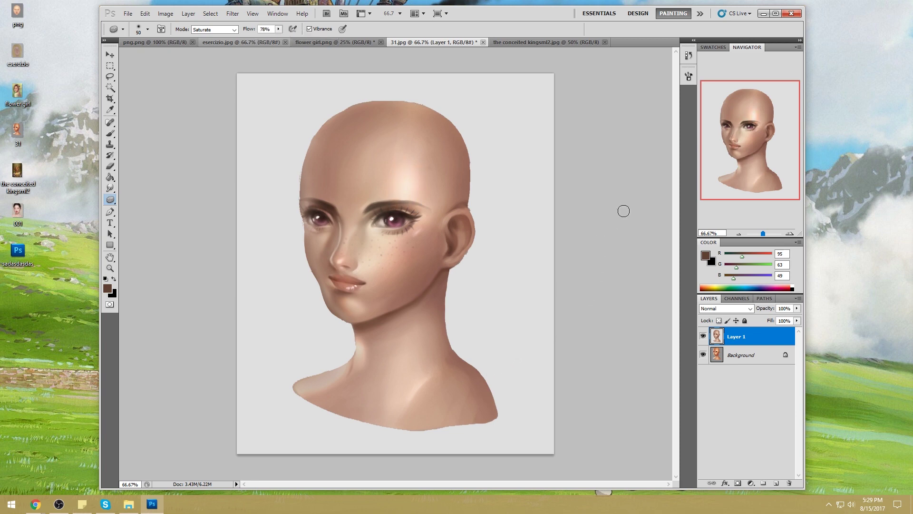
pyautogui.click(36, 504)
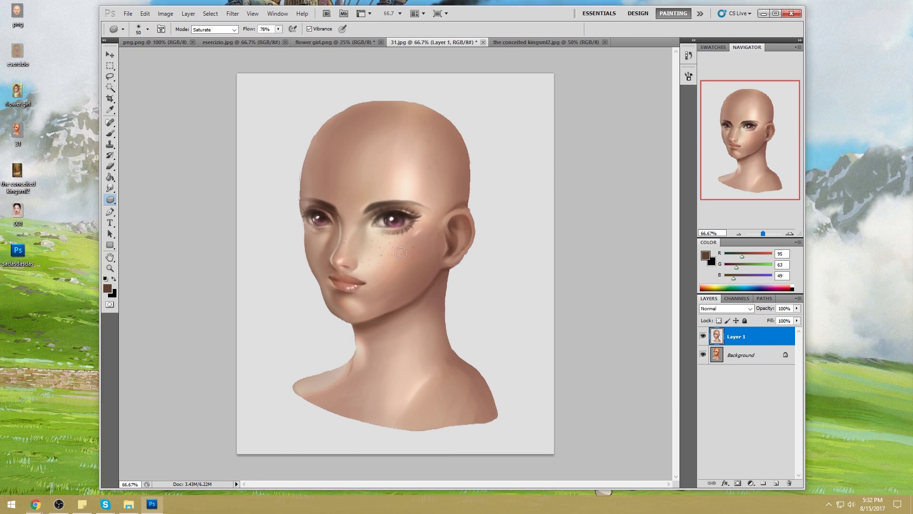
# Step: Set the foreground colour to pure red ff0000 and paint a red test stroke beside the head
pyautogui.press('b')
pyautogui.click(706, 256)
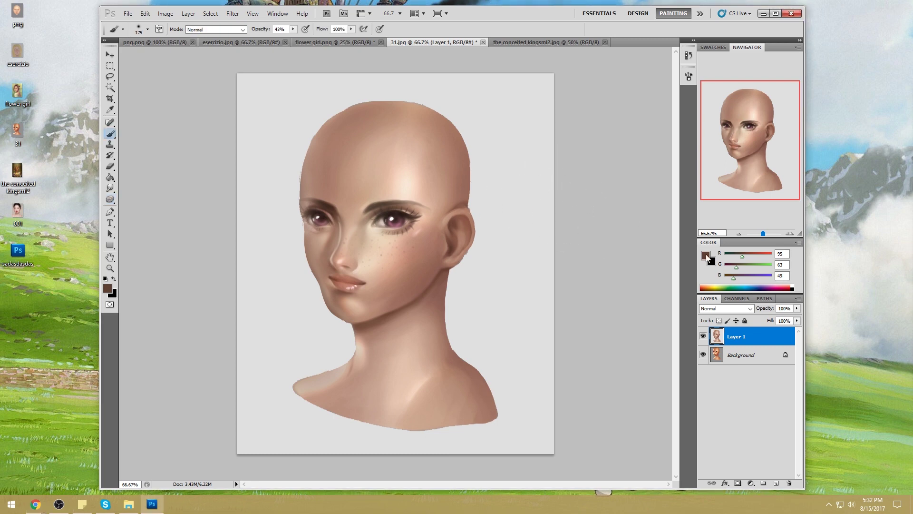
pyautogui.write('ff0000')
pyautogui.press('Tab')
pyautogui.press('Return')
pyautogui.press('m')
pyautogui.rightClick(503, 195)
pyautogui.click(519, 200)
pyautogui.press('b')
pyautogui.moveTo(488, 142)
pyautogui.mouseDown()
pyautogui.moveTo(491, 170)
pyautogui.moveTo(487, 143)
pyautogui.mouseUp()
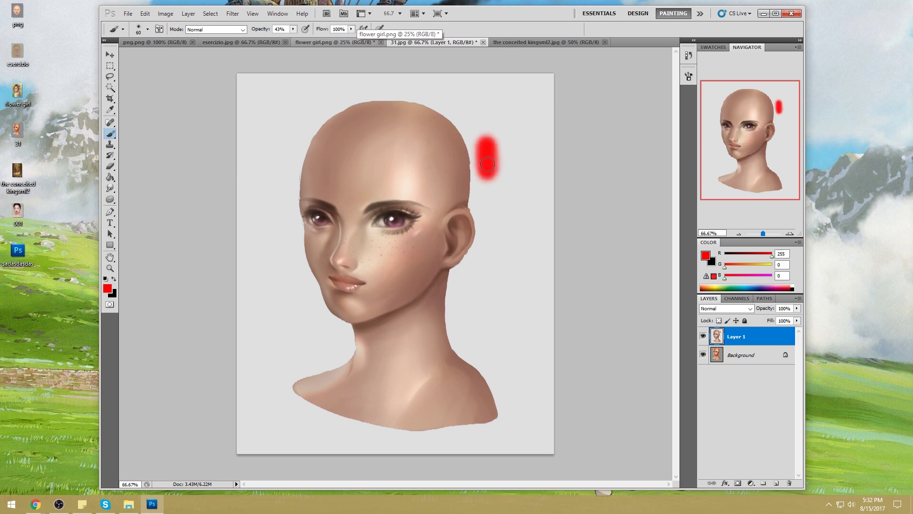
# Step: Change the foreground colour to crimson #cf0736 and repaint the stroke with it
pyautogui.click(705, 256)
pyautogui.moveTo(746, 231); pyautogui.dragTo(767, 130)
pyautogui.click(707, 157)
pyautogui.moveTo(706, 157); pyautogui.dragTo(734, 149)
pyautogui.click(759, 131)
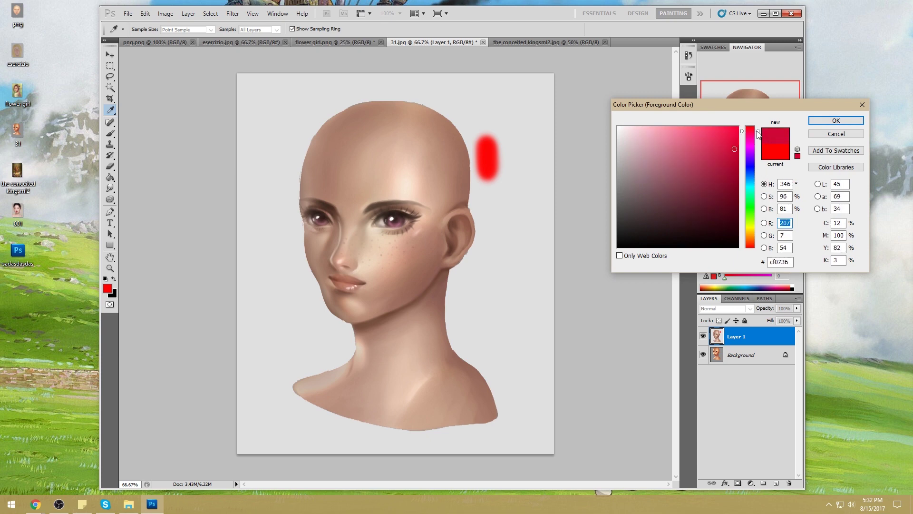
pyautogui.click(836, 120)
pyautogui.moveTo(484, 158)
pyautogui.mouseDown()
pyautogui.moveTo(484, 174)
pyautogui.moveTo(486, 141)
pyautogui.moveTo(471, 167)
pyautogui.mouseUp()
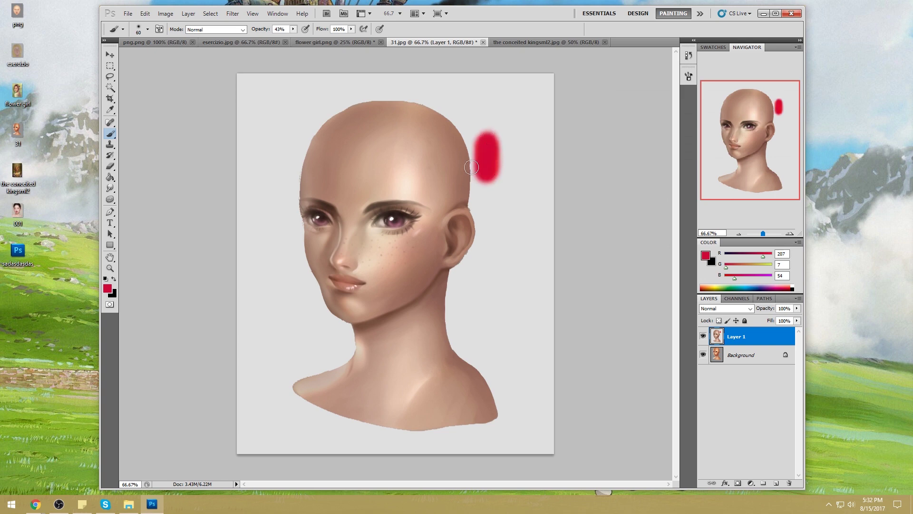
# Step: Raise brush opacity to 100%, pick tan #bf967d, and paint a tan stroke right of the red one
pyautogui.moveTo(293, 29); pyautogui.dragTo(324, 36)
pyautogui.click(705, 255)
pyautogui.moveTo(749, 233); pyautogui.dragTo(753, 241)
pyautogui.moveTo(711, 166)
pyautogui.mouseDown()
pyautogui.moveTo(665, 187)
pyautogui.moveTo(658, 155)
pyautogui.mouseUp()
pyautogui.moveTo(759, 239); pyautogui.dragTo(758, 242)
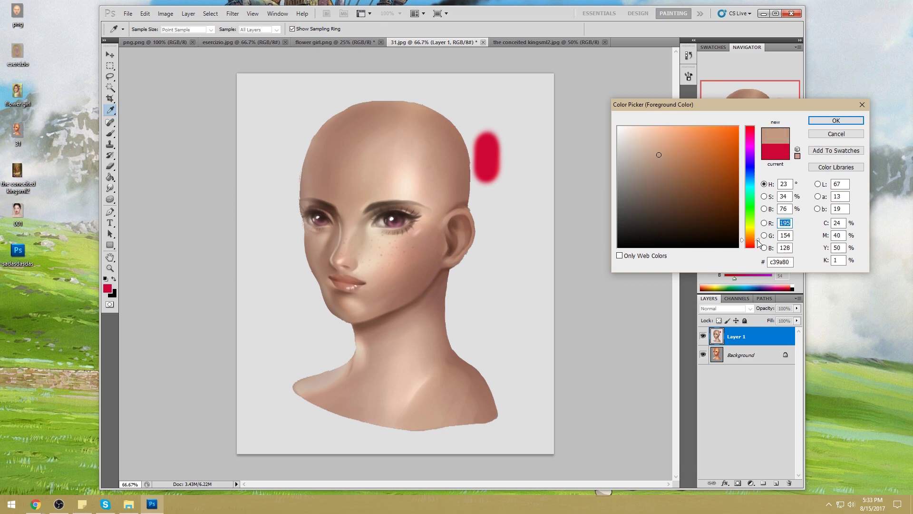
pyautogui.moveTo(659, 154); pyautogui.dragTo(659, 156)
pyautogui.click(836, 120)
pyautogui.press('b')
pyautogui.moveTo(522, 148)
pyautogui.mouseDown()
pyautogui.moveTo(520, 139)
pyautogui.moveTo(523, 168)
pyautogui.mouseUp()
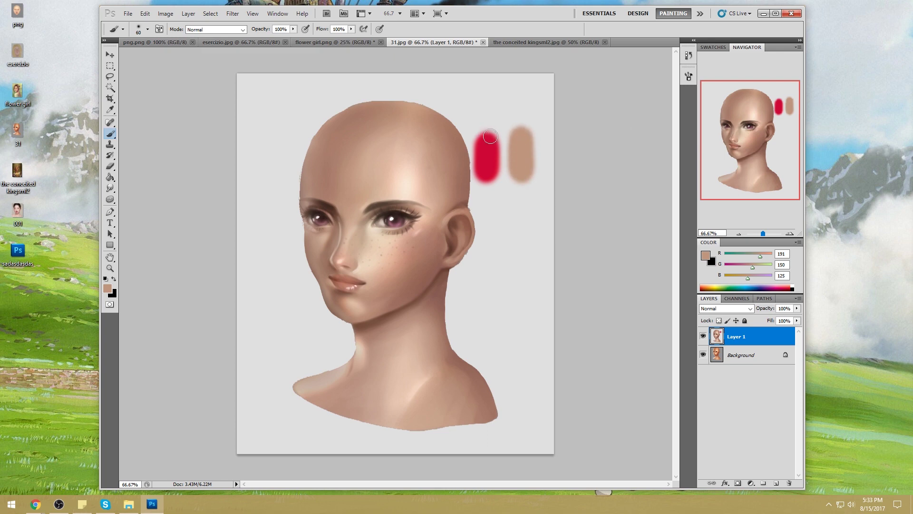
# Step: Paint tan test strokes, enlarge the brush to 150, and paint a large soft tan blob below them
pyautogui.moveTo(507, 94)
pyautogui.mouseDown()
pyautogui.moveTo(490, 121)
pyautogui.moveTo(497, 114)
pyautogui.mouseUp()
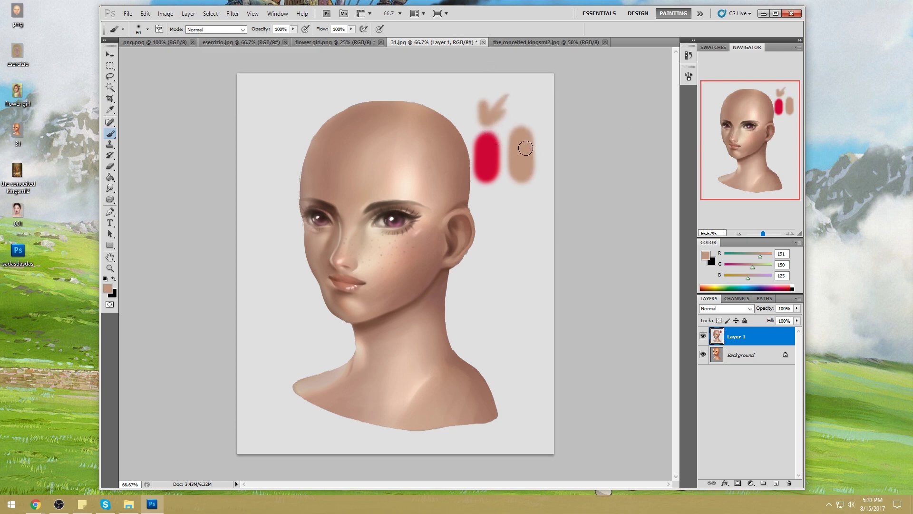
pyautogui.moveTo(546, 139)
pyautogui.mouseDown()
pyautogui.moveTo(548, 171)
pyautogui.moveTo(547, 138)
pyautogui.mouseUp()
pyautogui.hotkey('ctrl', 'z')
pyautogui.keyDown('alt'); pyautogui.click(489, 142); pyautogui.keyUp('alt')
pyautogui.keyDown('alt'); pyautogui.click(523, 179); pyautogui.keyUp('alt')
pyautogui.press(']')
pyautogui.press(']')
pyautogui.press(']')
pyautogui.press(']')
pyautogui.press(']')
pyautogui.press(']')
pyautogui.moveTo(517, 212)
pyautogui.mouseDown()
pyautogui.moveTo(517, 230)
pyautogui.moveTo(500, 215)
pyautogui.mouseUp()
# Step: Sample the red stroke, set opacity to 15%, glaze red over the tan blob, and sample the resulting pink
pyautogui.keyDown('alt'); pyautogui.click(492, 152); pyautogui.keyUp('alt')
pyautogui.click(293, 29)
pyautogui.moveTo(261, 40); pyautogui.dragTo(251, 38)
pyautogui.moveTo(521, 220); pyautogui.dragTo(520, 253)
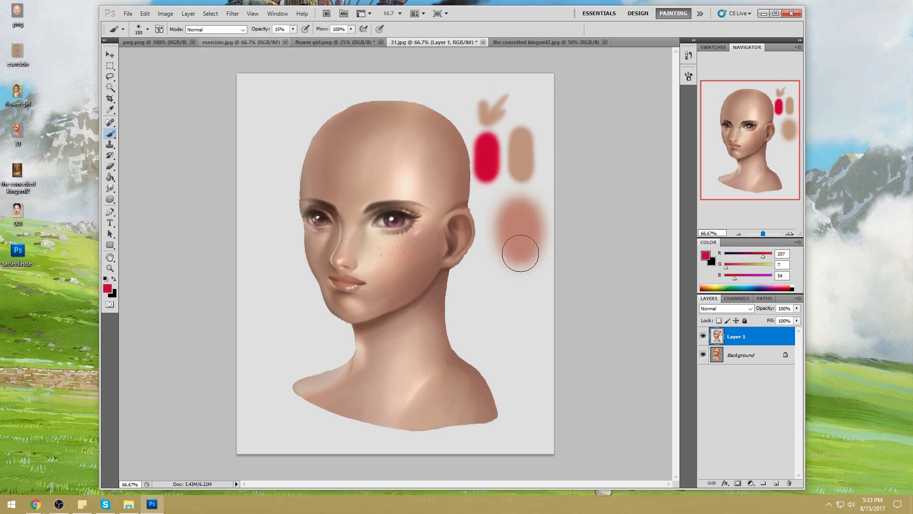
pyautogui.keyDown('alt'); pyautogui.click(525, 228); pyautogui.keyUp('alt')
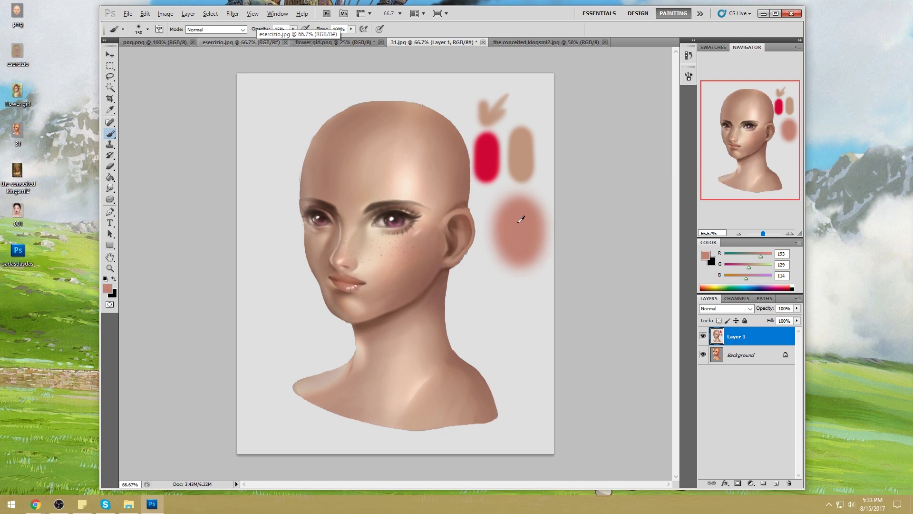
# Step: Sample the pink blob, shift the foreground hue to red (193,114,114), then reopen the picker and cancel
pyautogui.keyDown('alt'); pyautogui.click(527, 222); pyautogui.keyUp('alt')
pyautogui.keyDown('alt'); pyautogui.click(528, 223); pyautogui.keyUp('alt')
pyautogui.keyDown('alt'); pyautogui.click(529, 224); pyautogui.keyUp('alt')
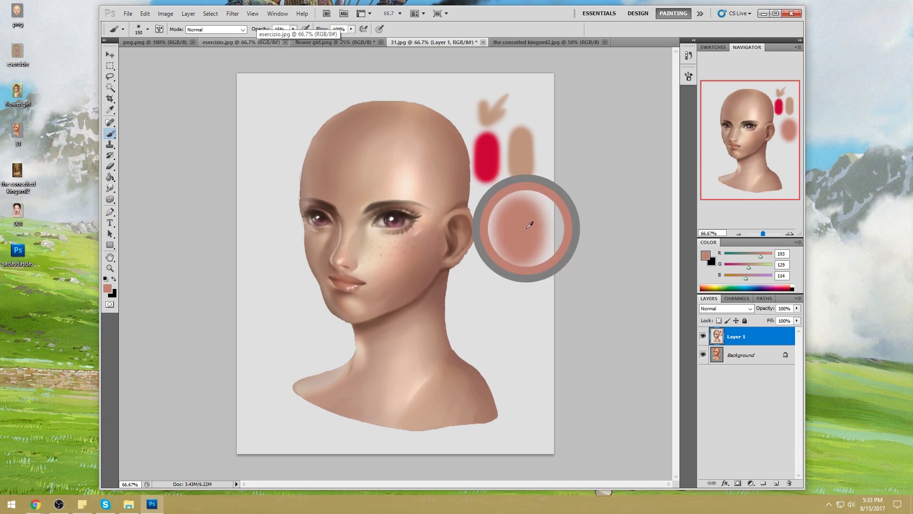
pyautogui.click(705, 255)
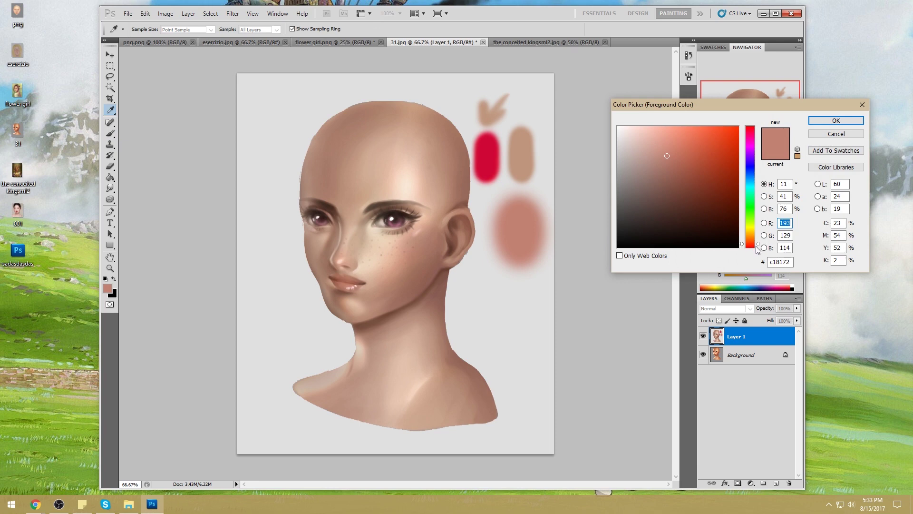
pyautogui.click(757, 245)
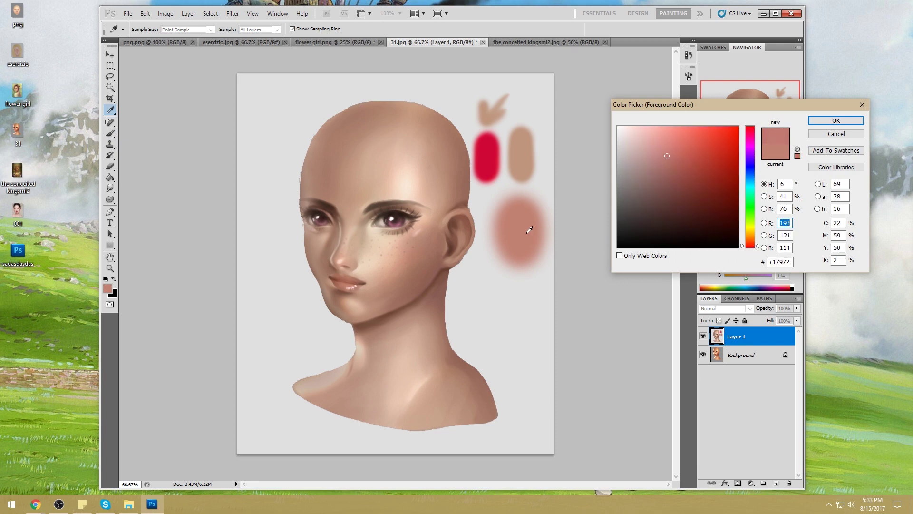
pyautogui.click(759, 253)
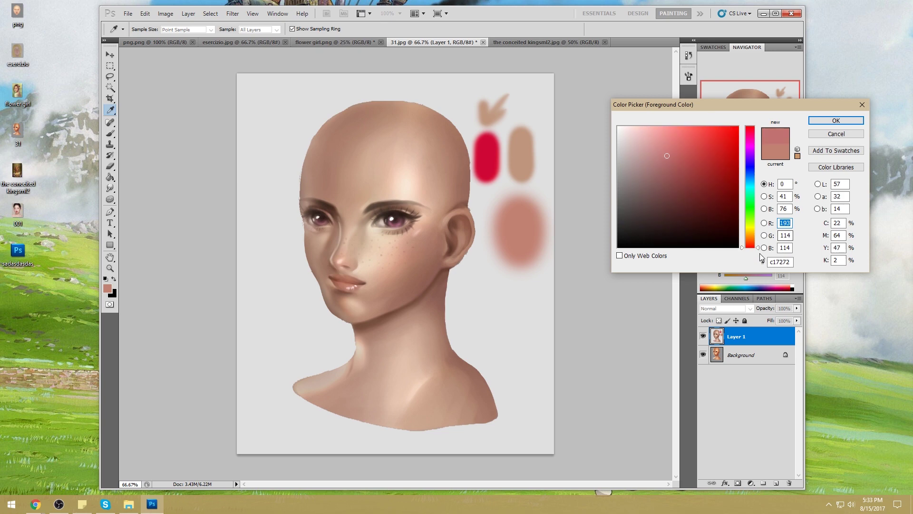
pyautogui.click(835, 121)
pyautogui.click(704, 247)
pyautogui.click(534, 227)
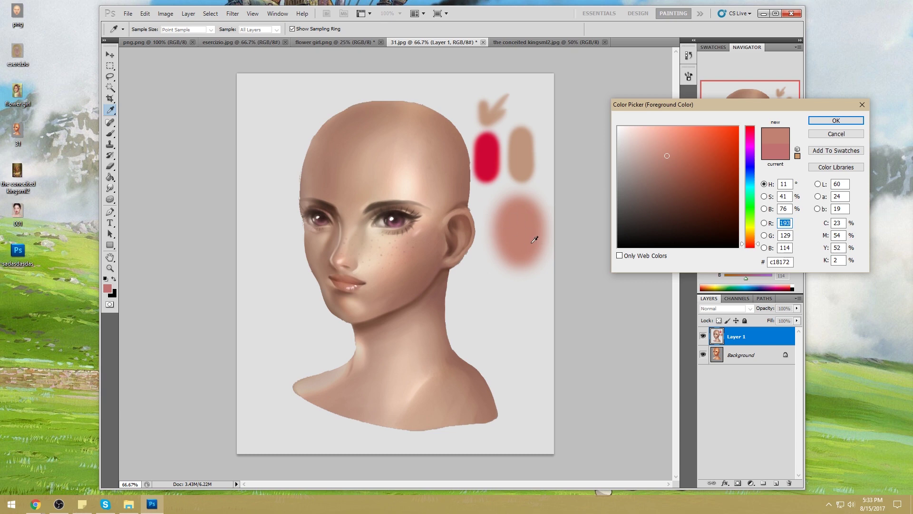
pyautogui.click(814, 135)
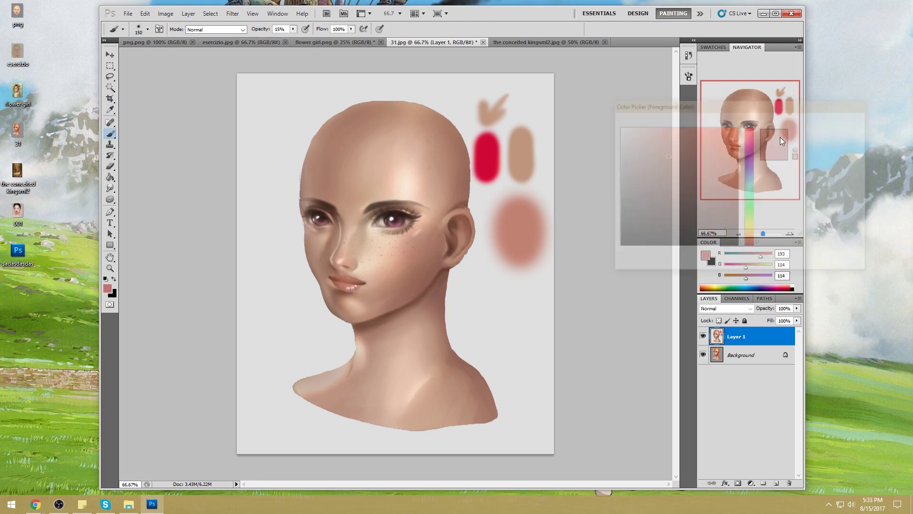
# Step: Lasso the pink blob, copy it to a new layer and move the copy below the original
pyautogui.press('l')
pyautogui.moveTo(534, 200)
pyautogui.mouseDown()
pyautogui.moveTo(463, 243)
pyautogui.moveTo(478, 207)
pyautogui.mouseUp()
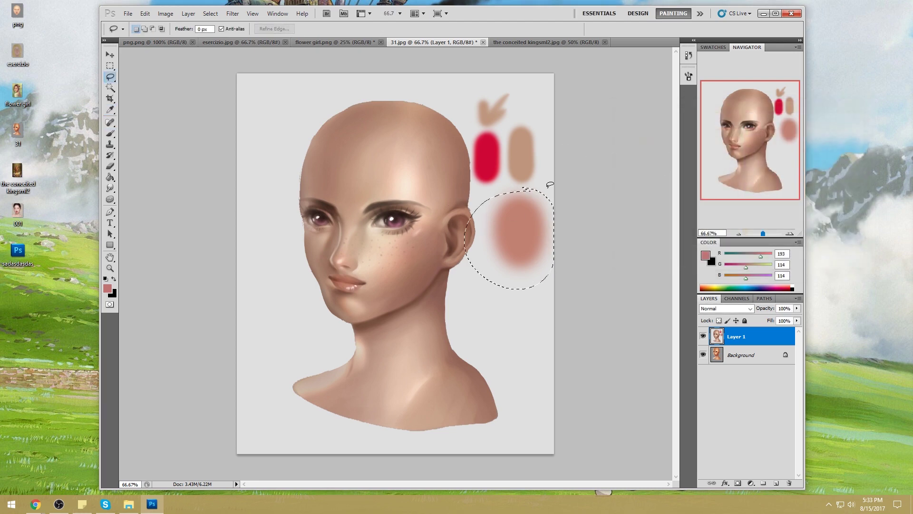
pyautogui.moveTo(525, 188)
pyautogui.mouseDown()
pyautogui.moveTo(489, 244)
pyautogui.moveTo(493, 194)
pyautogui.mouseUp()
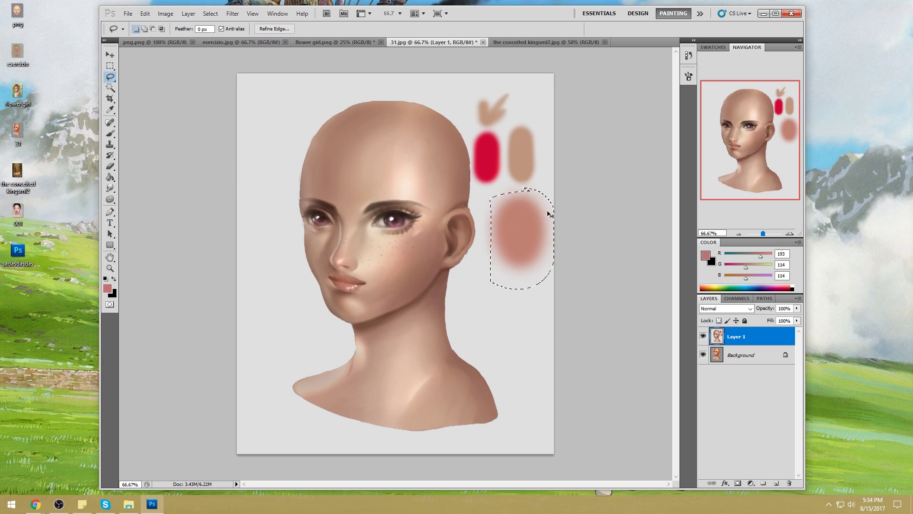
pyautogui.hotkey('ctrl', 'j')
pyautogui.press('v')
pyautogui.moveTo(525, 247); pyautogui.dragTo(555, 323)
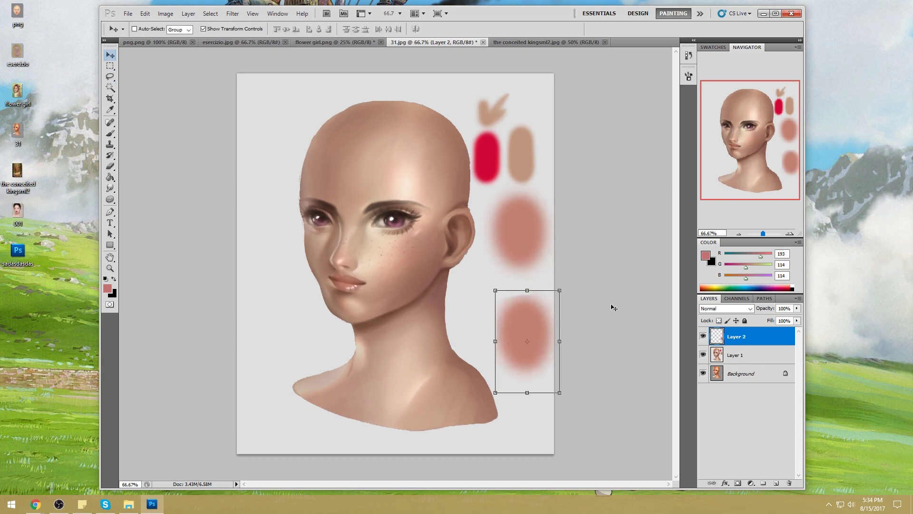
# Step: Lower the copied blob's saturation to -23 with Hue/Saturation
pyautogui.hotkey('ctrl', 'u')
pyautogui.moveTo(661, 306); pyautogui.dragTo(657, 306)
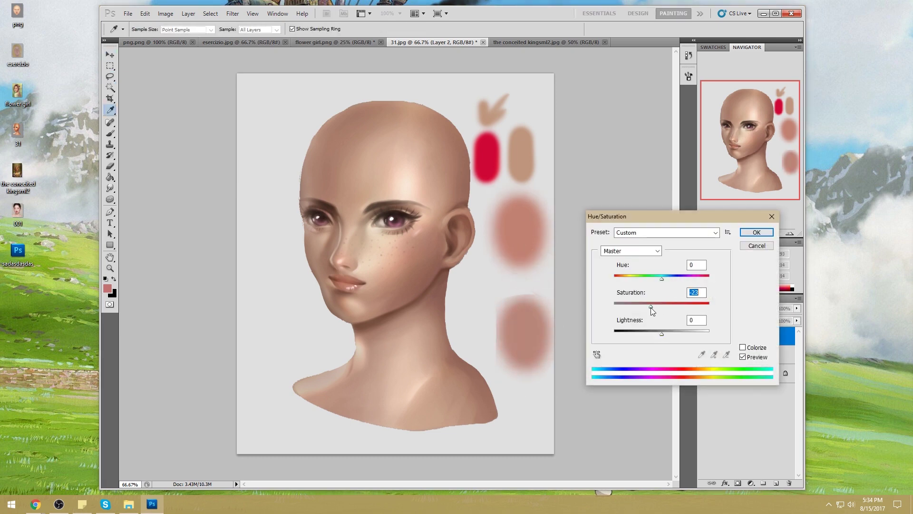
pyautogui.click(749, 233)
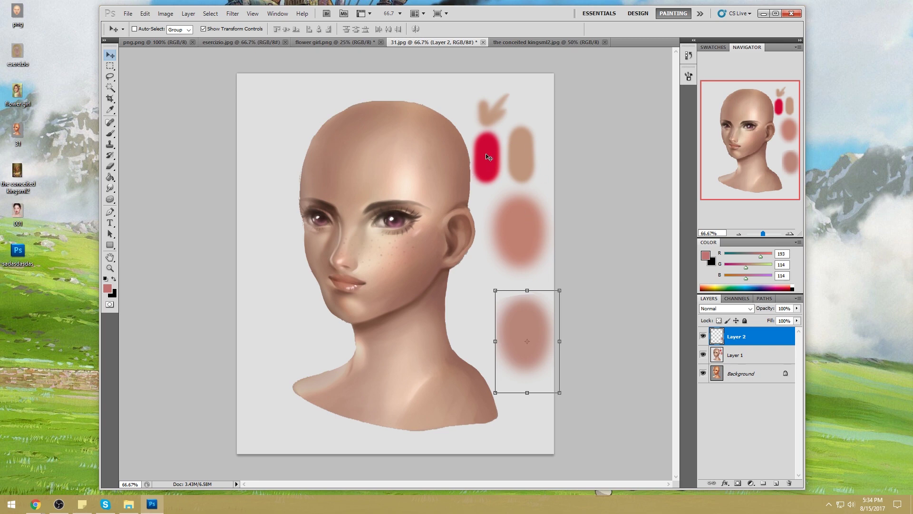
# Step: Delete the desaturated blob copy Layer 2, leaving only Layer 1 and Background
pyautogui.press('m')
pyautogui.rightClick(518, 234)
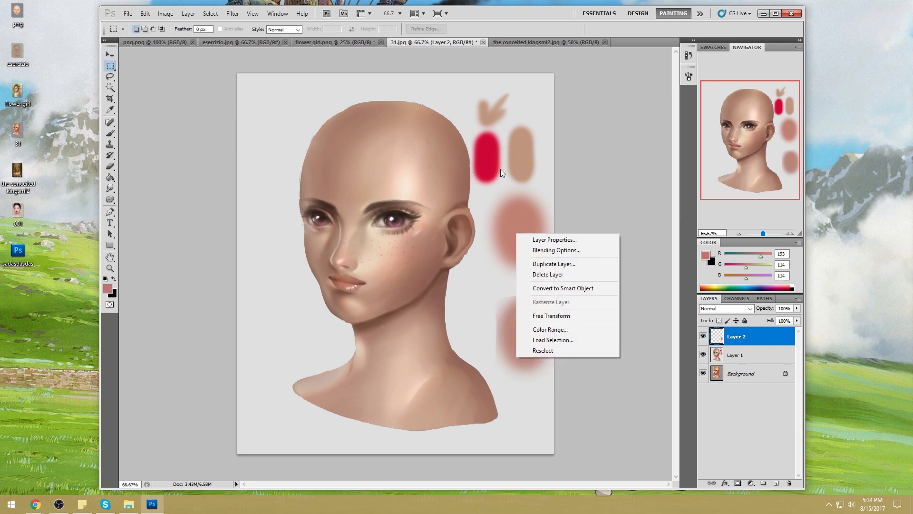
pyautogui.click(623, 233)
pyautogui.press('Delete')
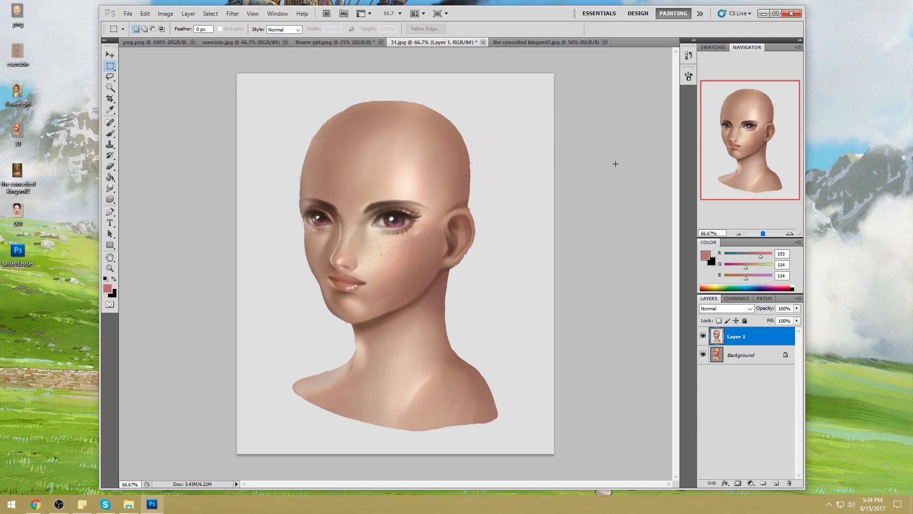
pyautogui.press('b')
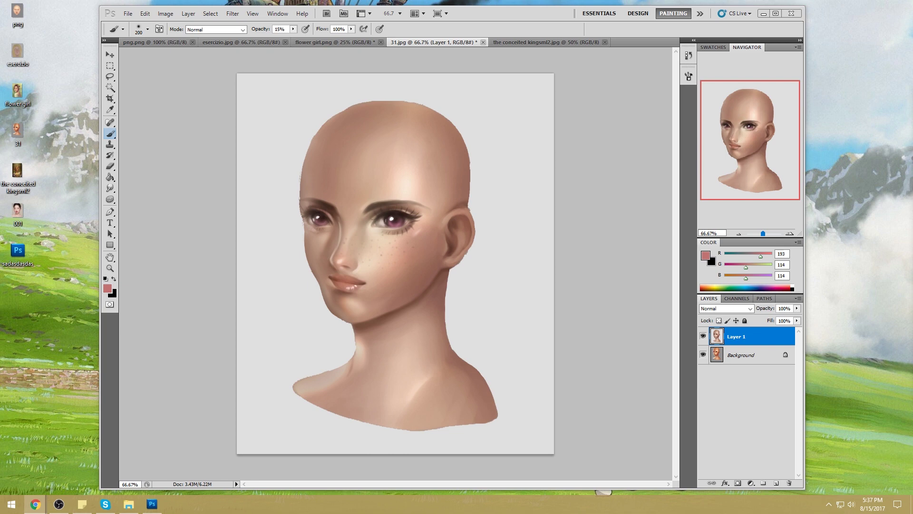
pyautogui.click(620, 141)
pyautogui.rightClick(750, 340)
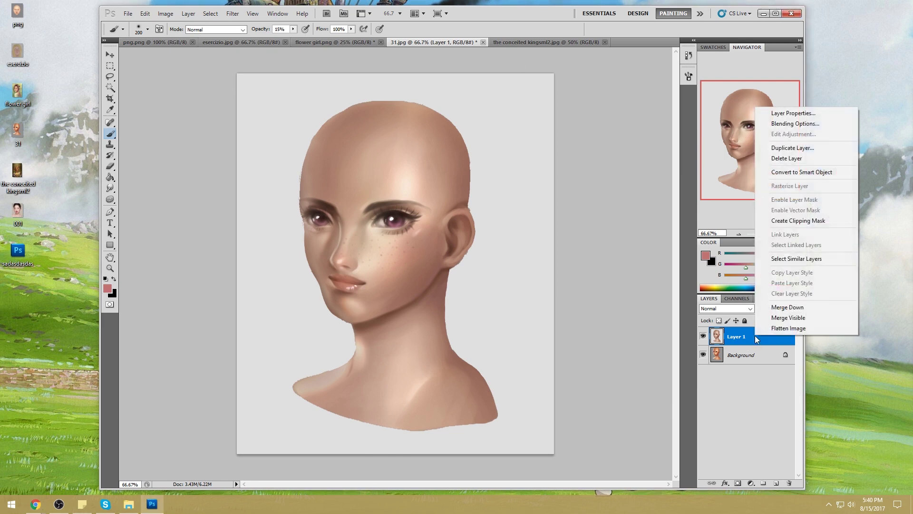
# Step: Flatten 31.jpg, save it as JPEG on closing, and switch to the flower girl painting
pyautogui.click(808, 328)
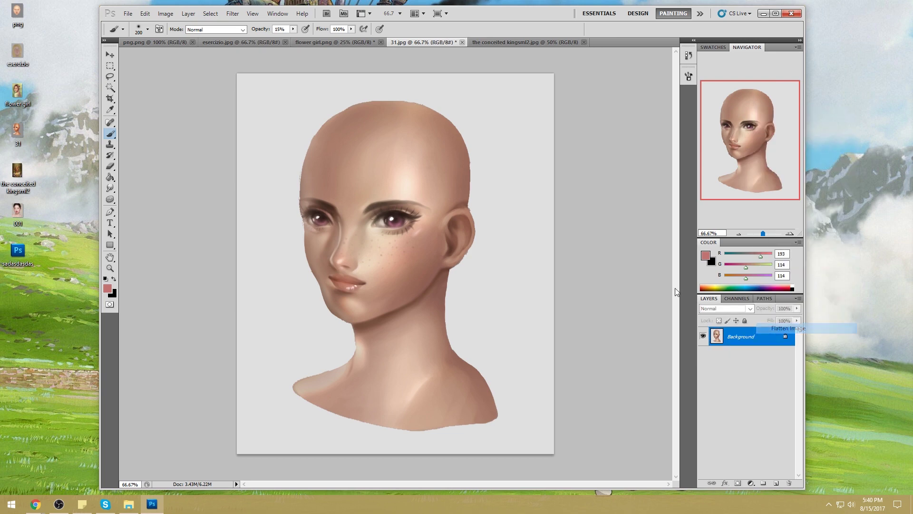
pyautogui.click(462, 42)
pyautogui.click(421, 191)
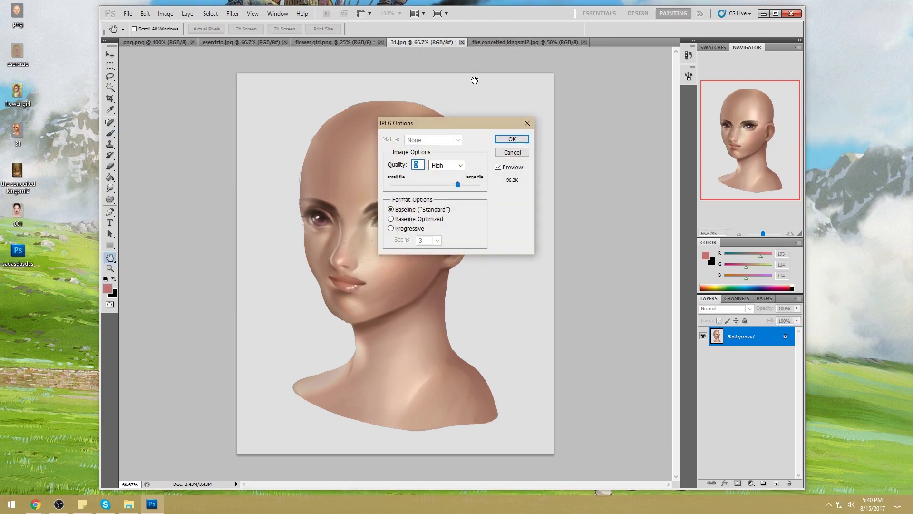
pyautogui.click(510, 139)
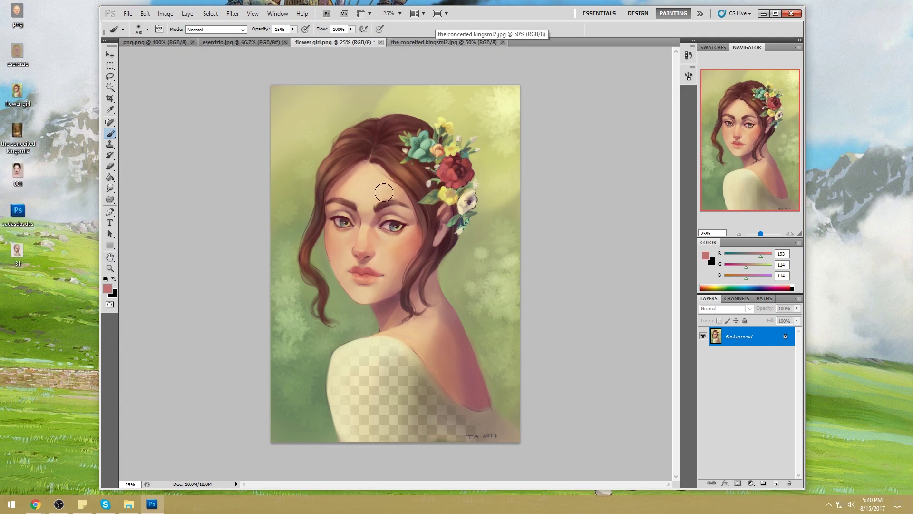
pyautogui.click(412, 42)
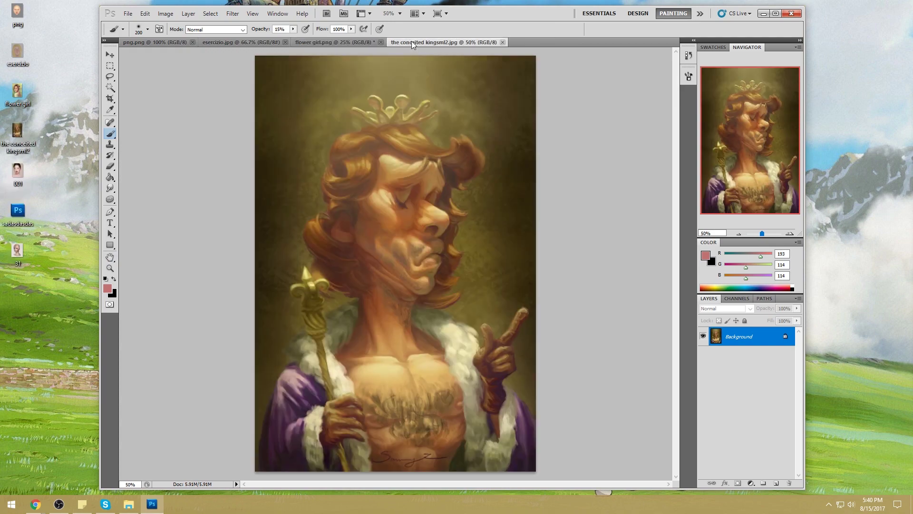
pyautogui.click(353, 43)
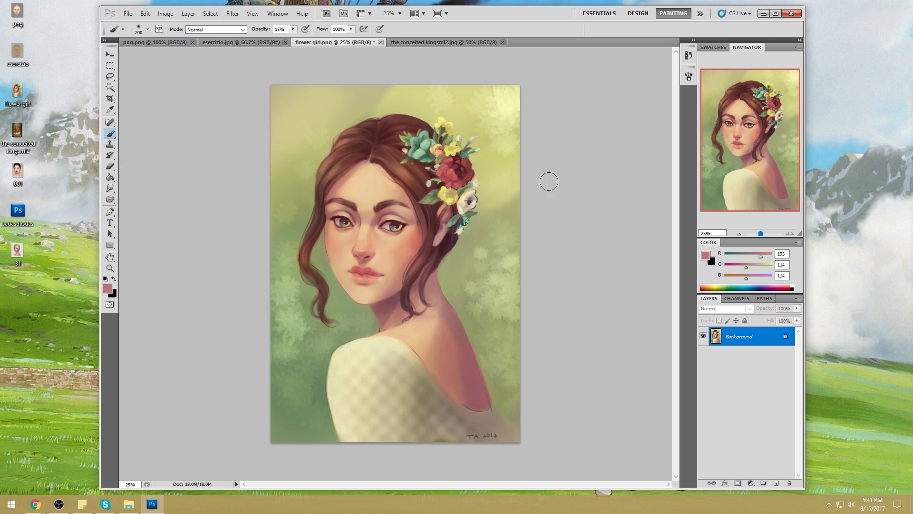
# Step: Select the whole green background with the Magic Wand at tolerance 50
pyautogui.click(110, 88)
pyautogui.click(342, 310)
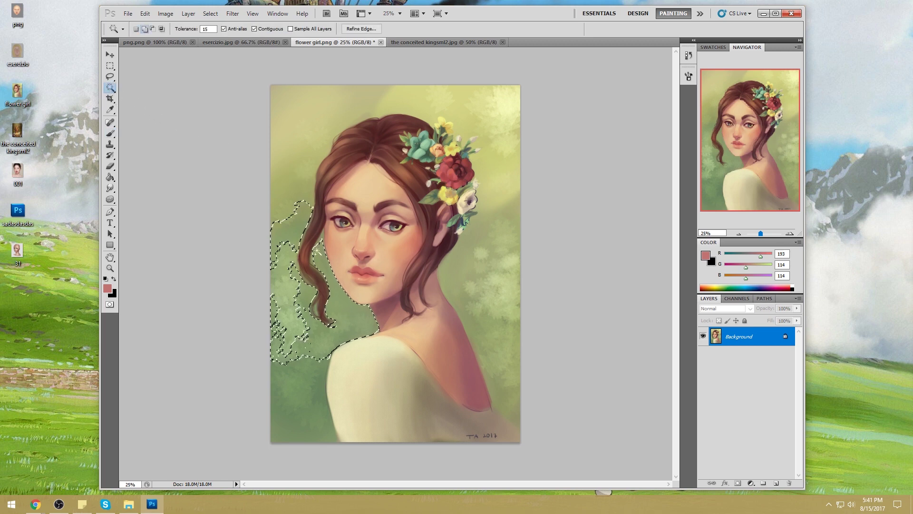
pyautogui.doubleClick(206, 29)
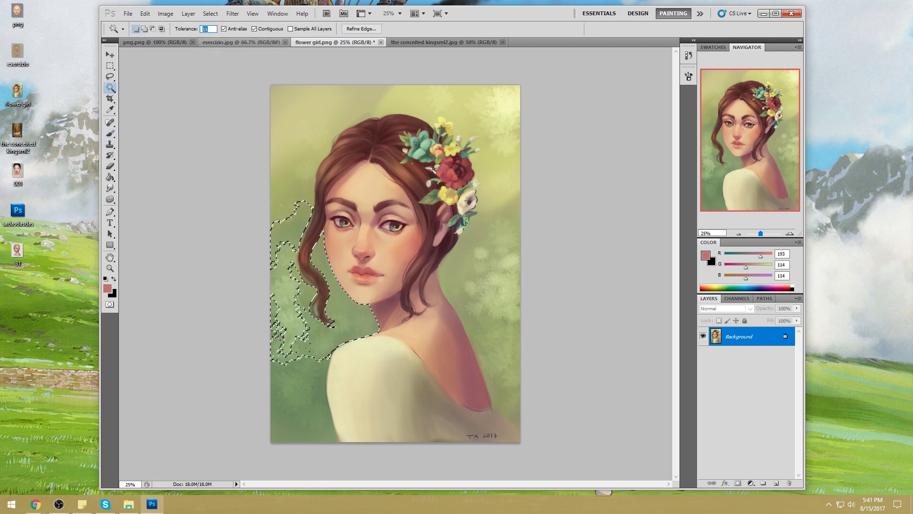
pyautogui.write('50')
pyautogui.keyDown('shift'); pyautogui.click(349, 128); pyautogui.keyUp('shift')
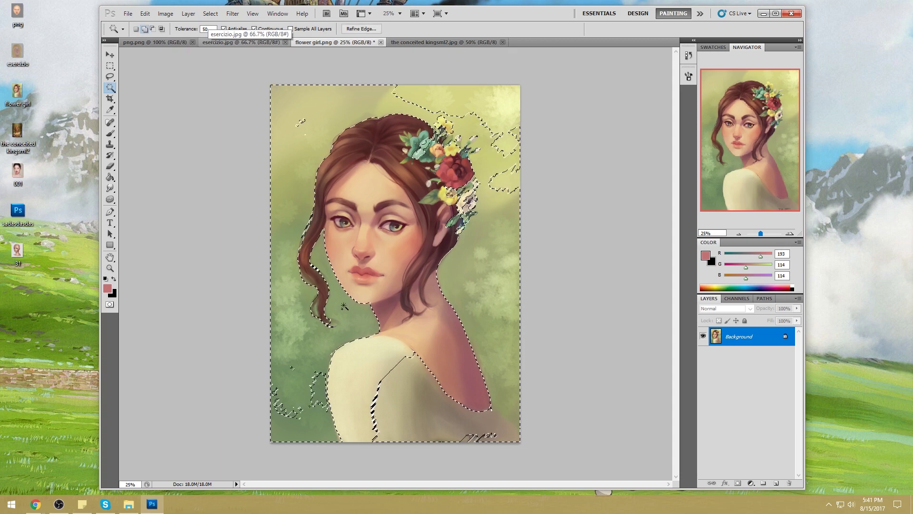
pyautogui.keyDown('shift'); pyautogui.click(297, 122); pyautogui.keyUp('shift')
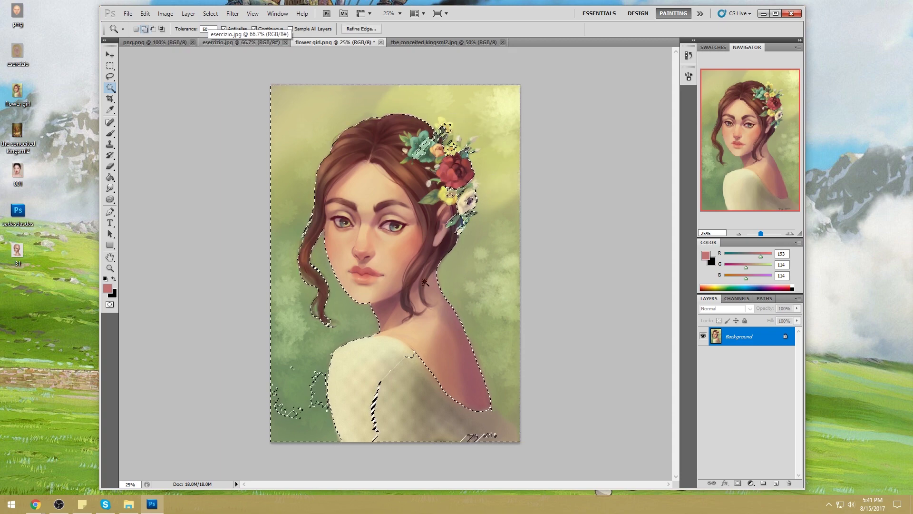
pyautogui.keyDown('shift'); pyautogui.click(316, 381); pyautogui.keyUp('shift')
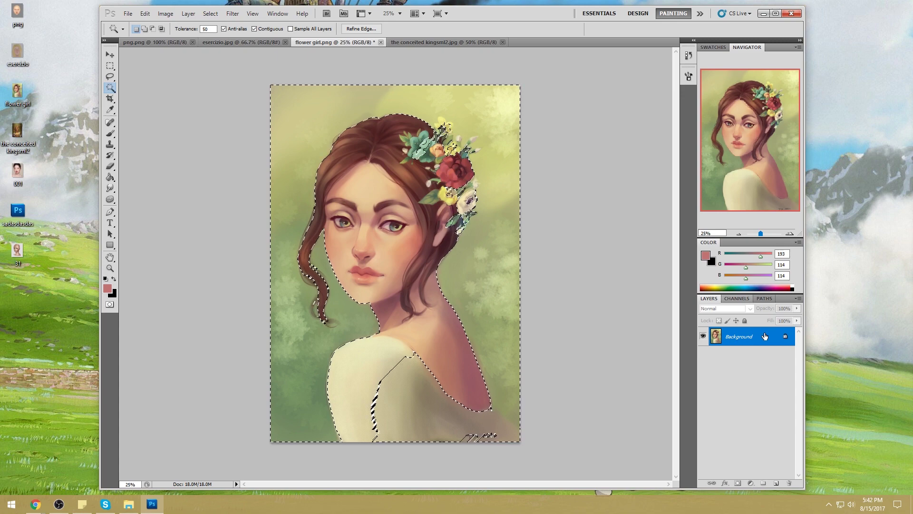
# Step: Convert the Background to Layer 0 and copy the selected background onto Layer 1
pyautogui.doubleClick(735, 336)
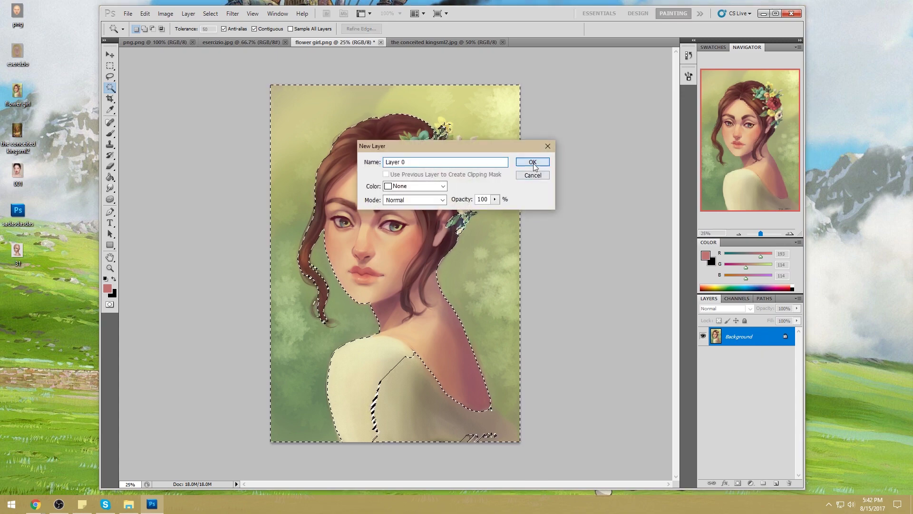
pyautogui.press('Return')
pyautogui.hotkey('ctrl', 'j')
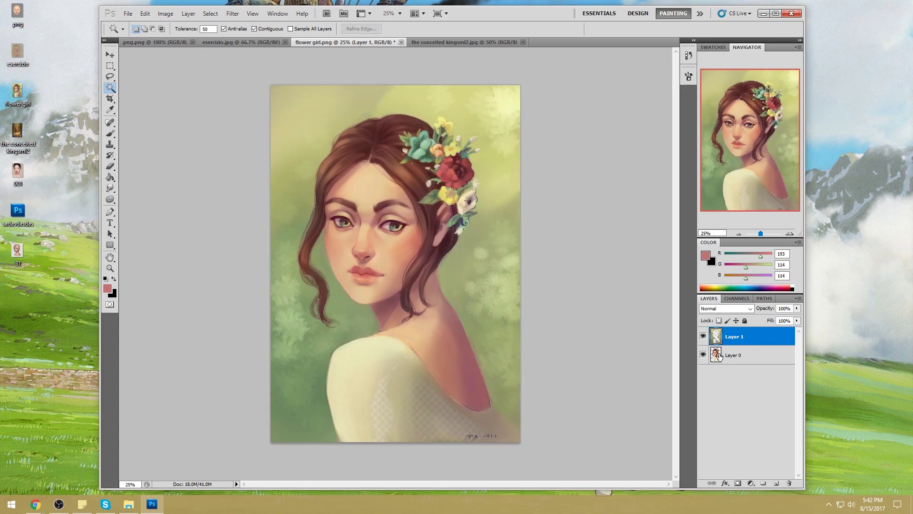
pyautogui.click(750, 354)
# Step: Move Layer 0 above Layer 1 and apply Hue/Saturation of about Hue -5, Saturation +2
pyautogui.moveTo(750, 355); pyautogui.dragTo(747, 338)
pyautogui.hotkey('ctrl', 'u')
pyautogui.moveTo(661, 307); pyautogui.dragTo(668, 311)
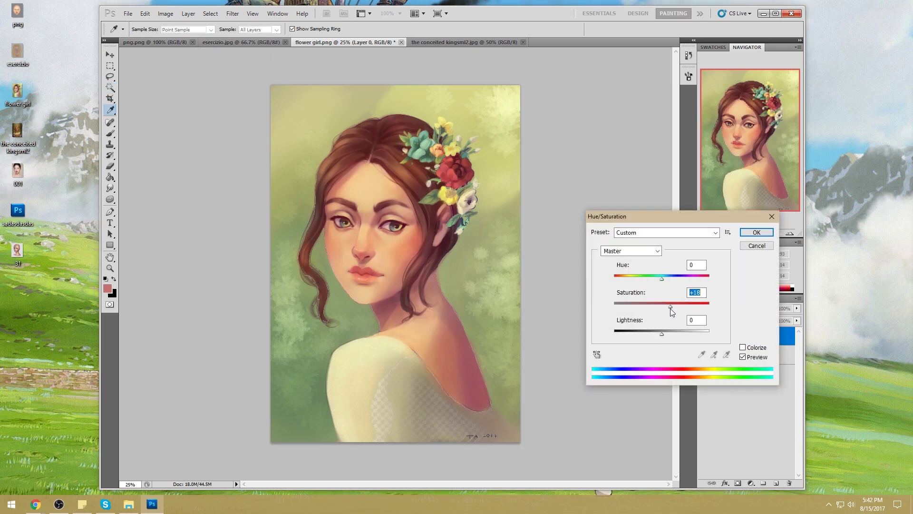
pyautogui.moveTo(675, 308); pyautogui.dragTo(661, 333)
pyautogui.hotkey('shift', 'Tab')
pyautogui.write('0')
pyautogui.moveTo(662, 280); pyautogui.dragTo(659, 283)
pyautogui.moveTo(661, 280); pyautogui.dragTo(665, 278)
pyautogui.moveTo(663, 281); pyautogui.dragTo(661, 280)
pyautogui.moveTo(662, 279); pyautogui.dragTo(660, 279)
pyautogui.moveTo(661, 306); pyautogui.dragTo(663, 307)
pyautogui.click(756, 232)
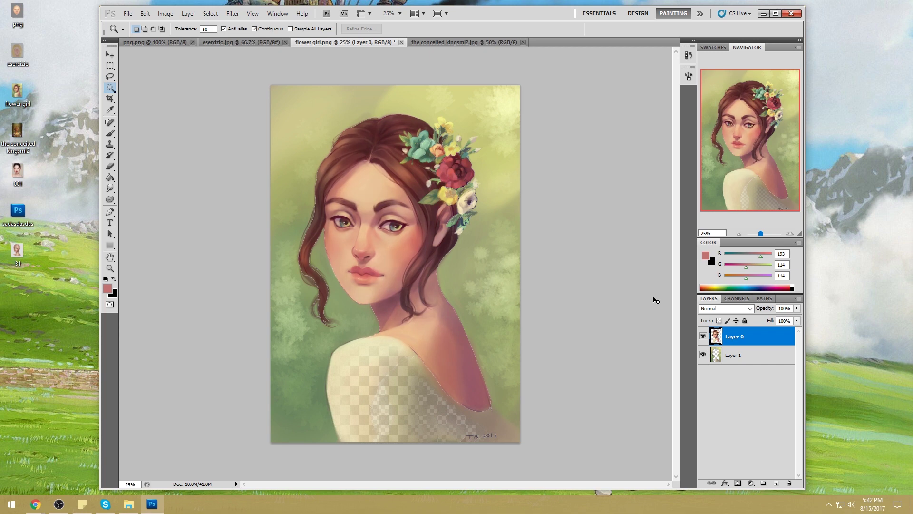
# Step: Sample a peach skin tone from the face as the foreground colour
pyautogui.click(706, 256)
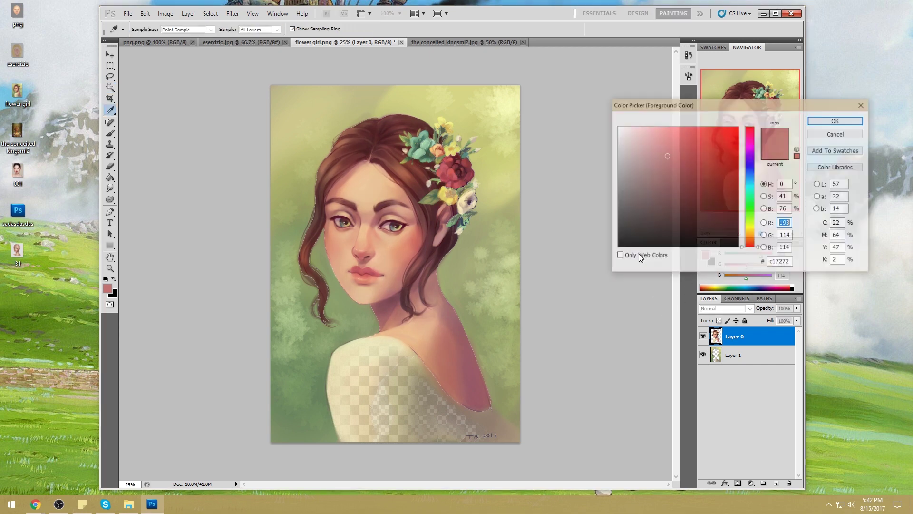
pyautogui.click(379, 186)
pyautogui.moveTo(365, 191)
pyautogui.mouseDown()
pyautogui.moveTo(378, 178)
pyautogui.moveTo(367, 176)
pyautogui.mouseUp()
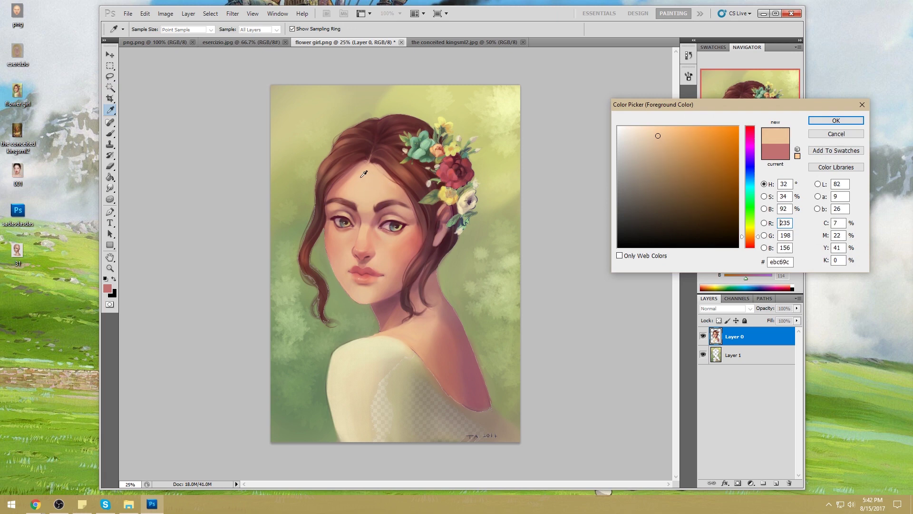
pyautogui.moveTo(352, 253); pyautogui.dragTo(351, 256)
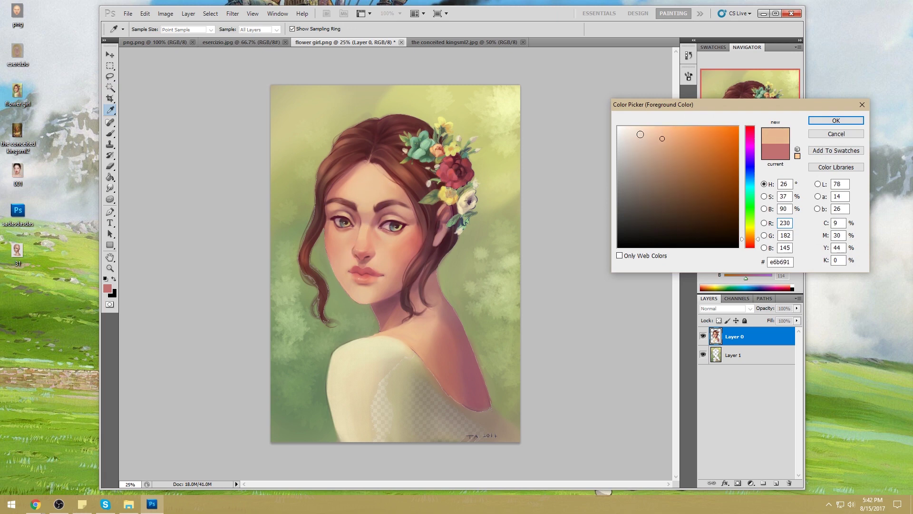
pyautogui.moveTo(663, 138); pyautogui.dragTo(607, 140)
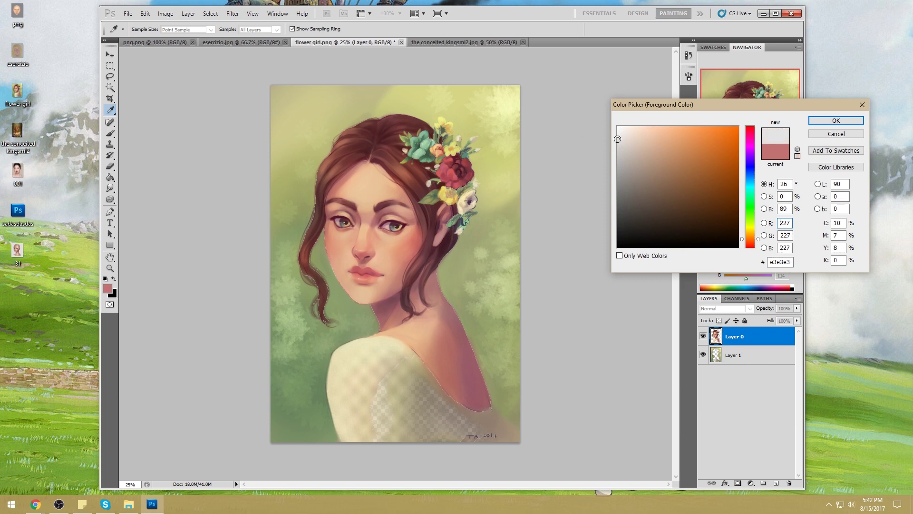
pyautogui.click(402, 232)
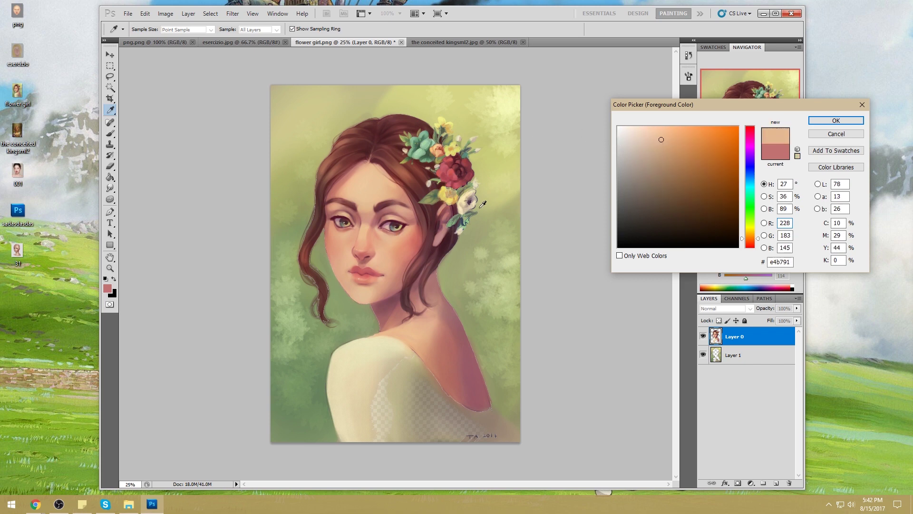
pyautogui.click(813, 121)
# Step: Apply Saturation -12 to the painting and toggle Layer 0 to compare
pyautogui.hotkey('ctrl', 'u')
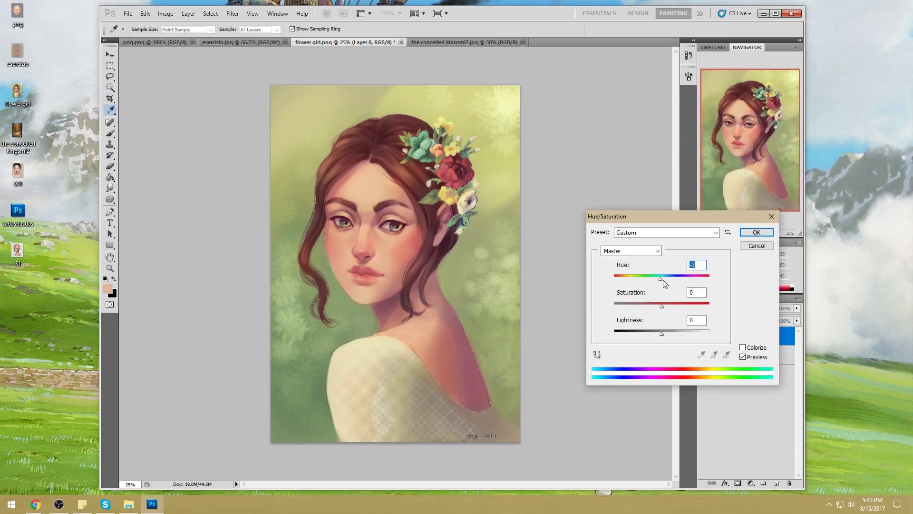
pyautogui.click(757, 232)
pyautogui.press('w')
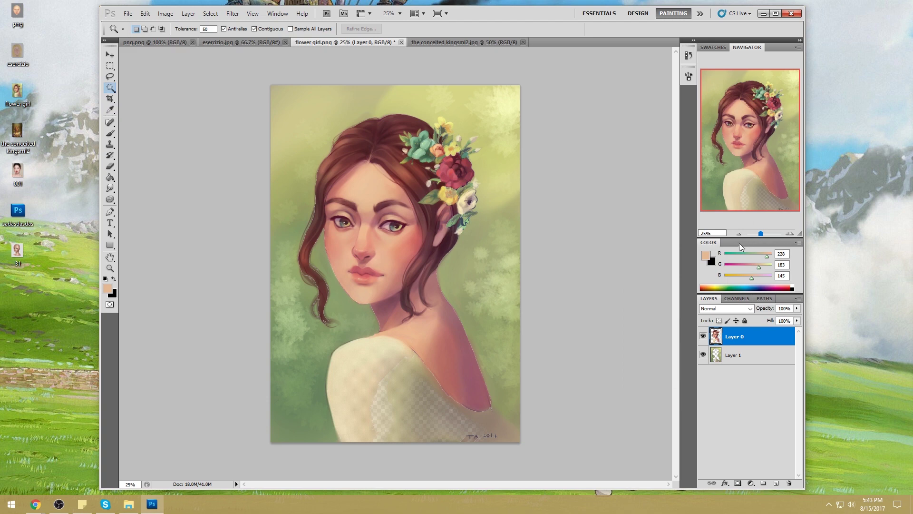
pyautogui.hotkey('ctrl', 'u')
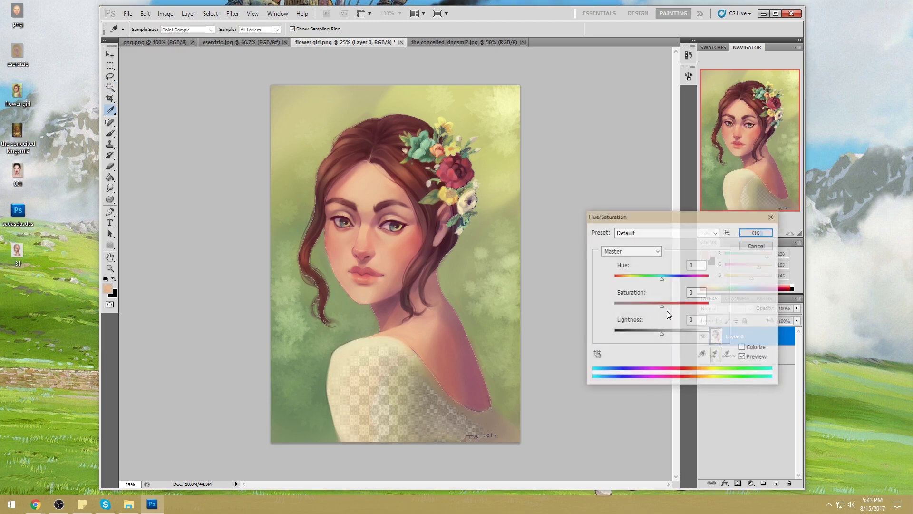
pyautogui.moveTo(664, 309); pyautogui.dragTo(661, 311)
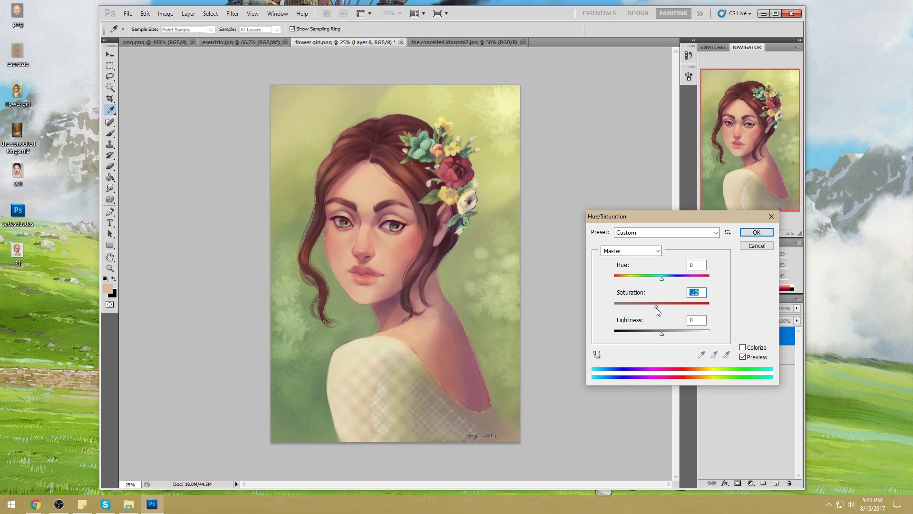
pyautogui.click(770, 233)
pyautogui.click(702, 335)
pyautogui.click(703, 336)
pyautogui.press('b')
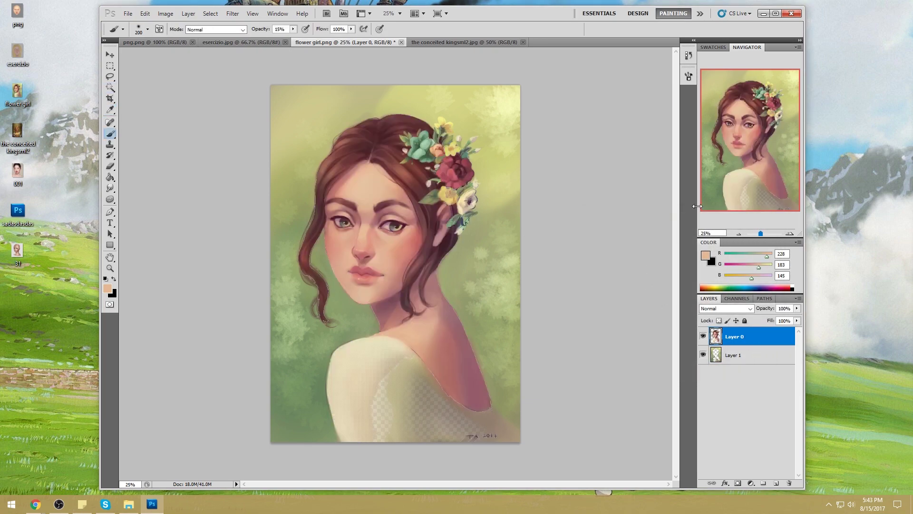
pyautogui.click(706, 256)
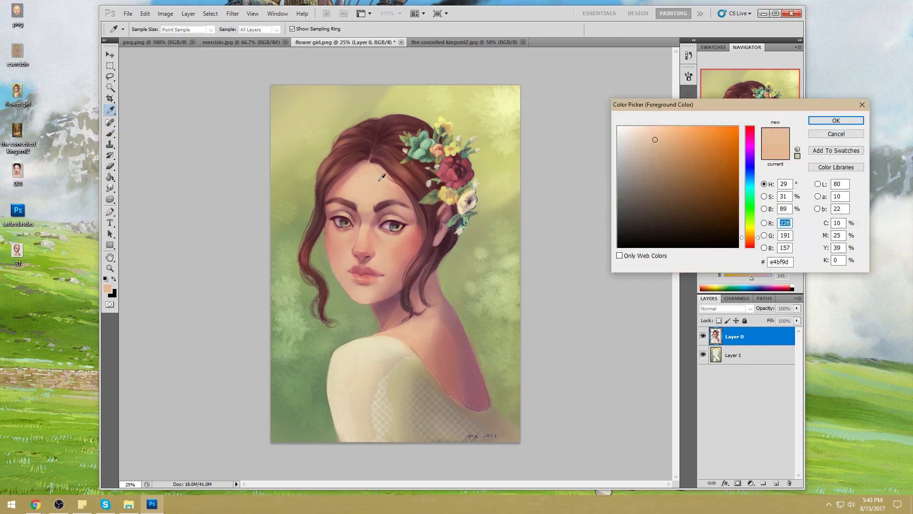
# Step: Set the foreground colour to a pale pink
pyautogui.moveTo(656, 140); pyautogui.dragTo(635, 129)
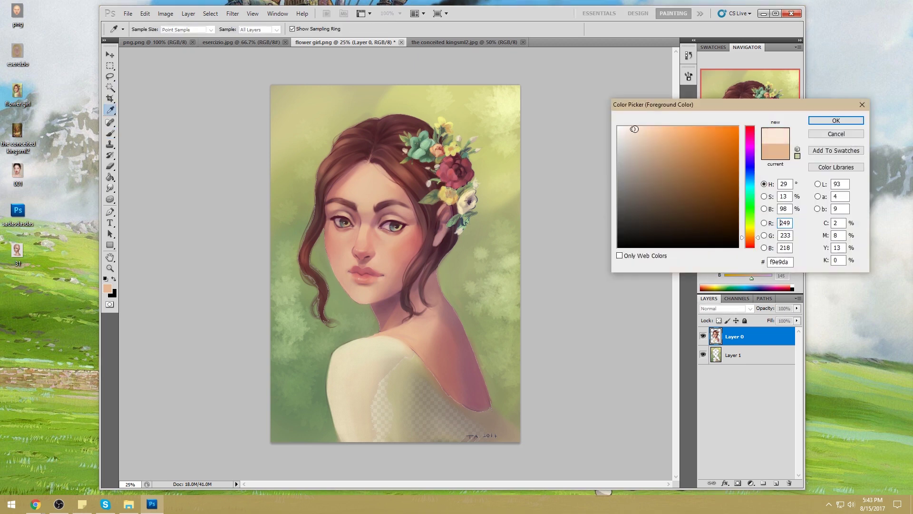
pyautogui.moveTo(758, 241); pyautogui.dragTo(758, 245)
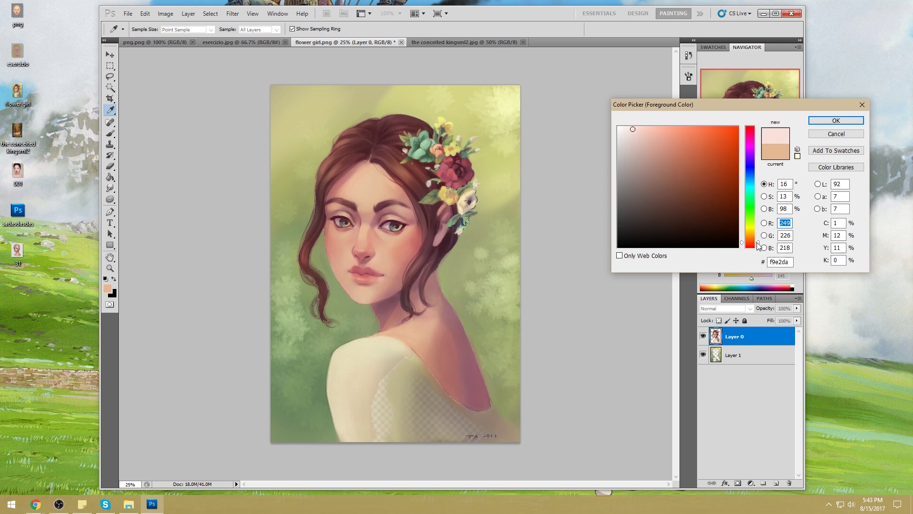
pyautogui.moveTo(634, 129); pyautogui.dragTo(631, 127)
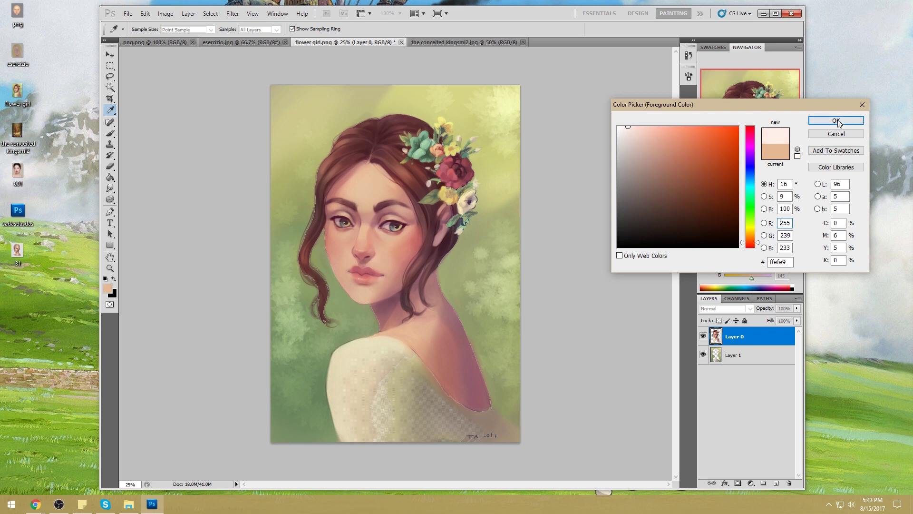
pyautogui.click(836, 121)
# Step: On a new Layer 2, paint pale pink over forehead and brows with an 800 brush at 51%
pyautogui.click(776, 483)
pyautogui.press(']')
pyautogui.press(']')
pyautogui.press(']')
pyautogui.press(']')
pyautogui.moveTo(377, 198); pyautogui.dragTo(371, 219)
pyautogui.press(']')
pyautogui.press(']')
pyautogui.press(']')
pyautogui.press('5')
pyautogui.press('1')
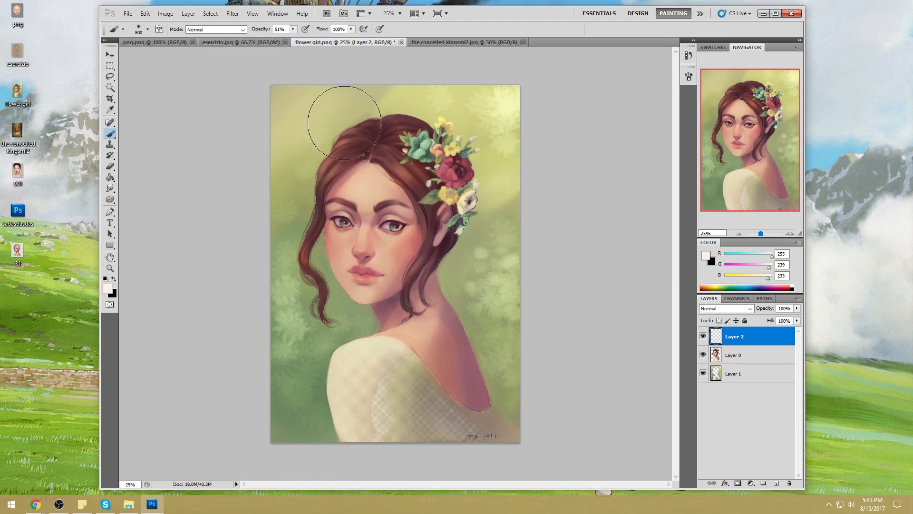
pyautogui.moveTo(386, 194)
pyautogui.mouseDown()
pyautogui.moveTo(349, 194)
pyautogui.moveTo(362, 184)
pyautogui.moveTo(382, 197)
pyautogui.moveTo(365, 174)
pyautogui.mouseUp()
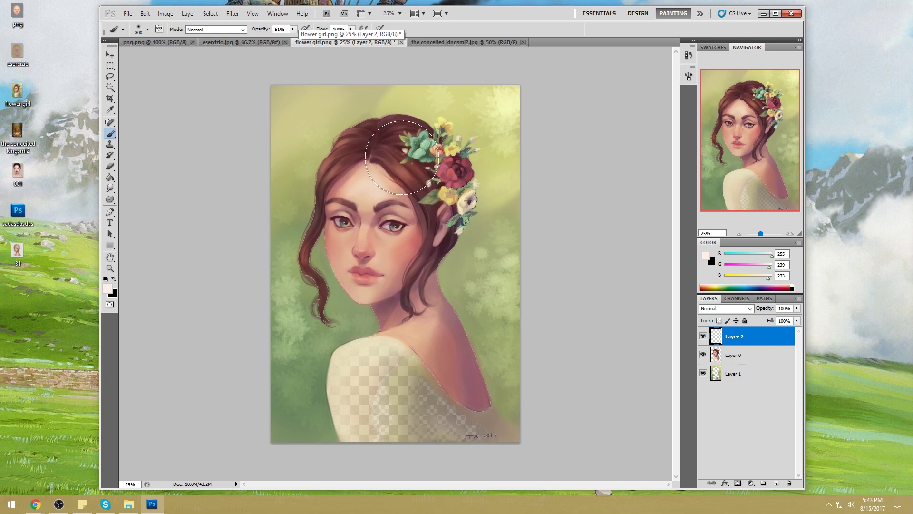
pyautogui.hotkey('ctrl', 'z')
pyautogui.moveTo(384, 191)
pyautogui.mouseDown()
pyautogui.moveTo(343, 197)
pyautogui.moveTo(406, 180)
pyautogui.moveTo(393, 224)
pyautogui.moveTo(390, 204)
pyautogui.mouseUp()
# Step: Paint highlights on the nose bridge and cheek, then lower brush opacity to 27%
pyautogui.press('[')
pyautogui.press('[')
pyautogui.press('[')
pyautogui.press('[')
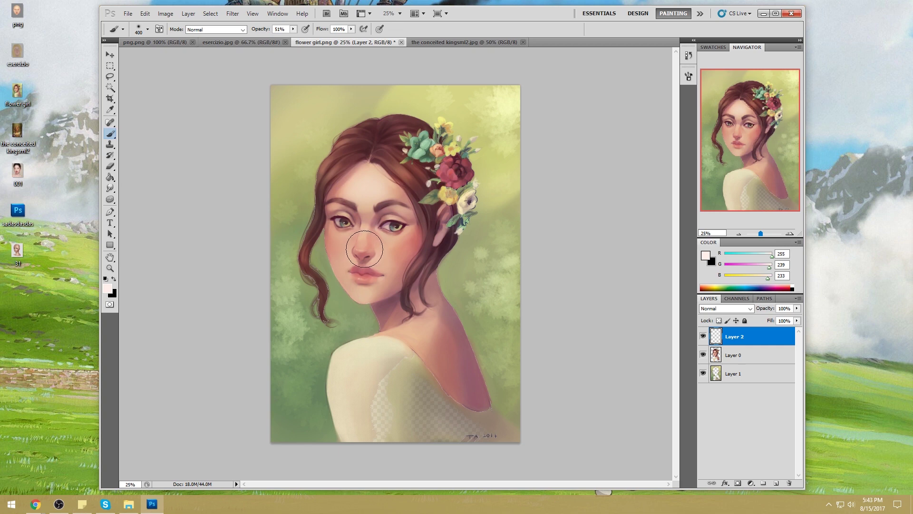
pyautogui.press('[')
pyautogui.moveTo(375, 224)
pyautogui.mouseDown()
pyautogui.moveTo(383, 247)
pyautogui.moveTo(372, 266)
pyautogui.moveTo(393, 240)
pyautogui.moveTo(372, 238)
pyautogui.mouseUp()
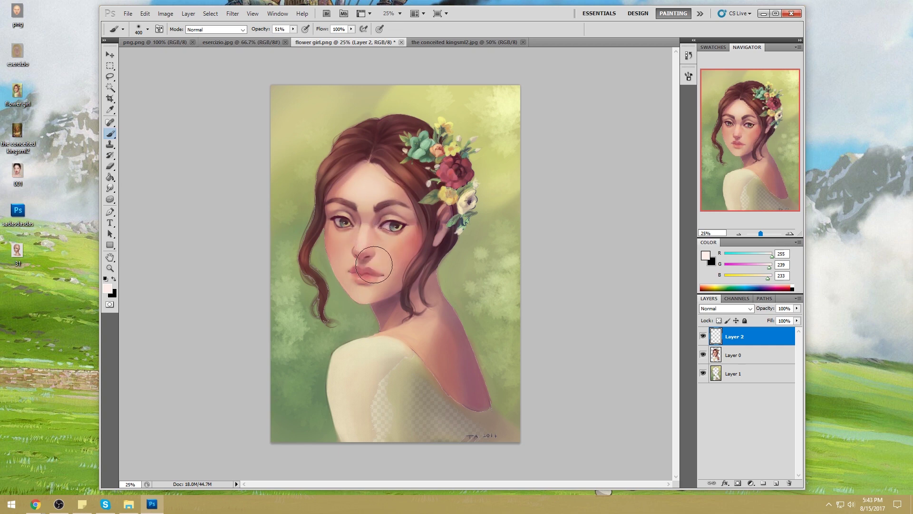
pyautogui.press(']')
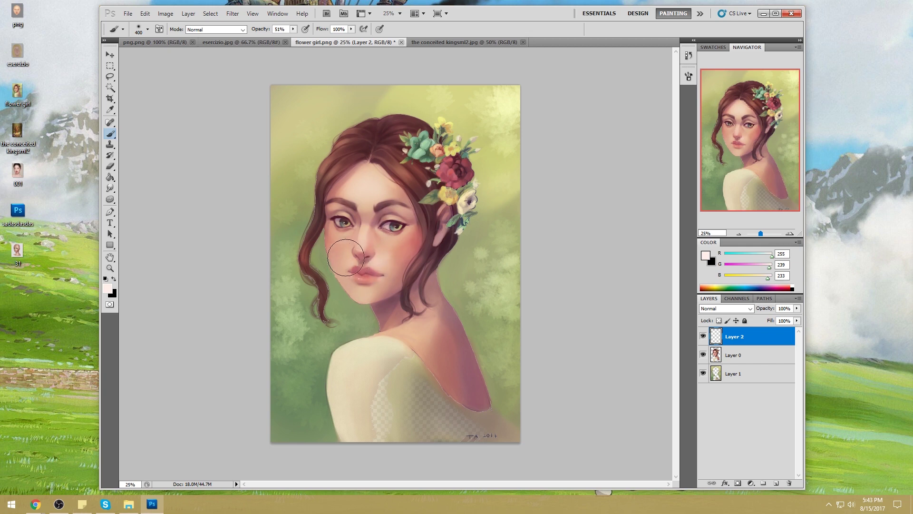
pyautogui.click(293, 29)
pyautogui.moveTo(287, 39); pyautogui.dragTo(283, 38)
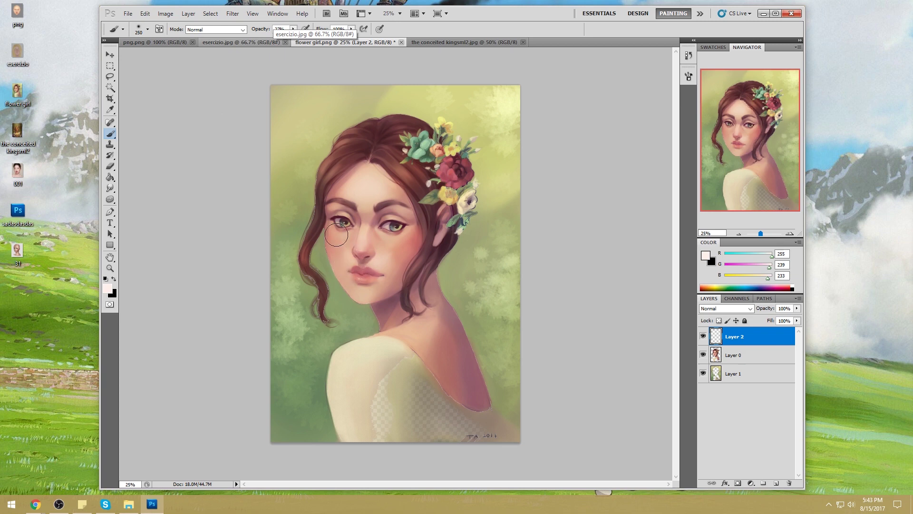
pyautogui.press(']')
pyautogui.keyDown('alt'); pyautogui.click(392, 305); pyautogui.keyUp('alt')
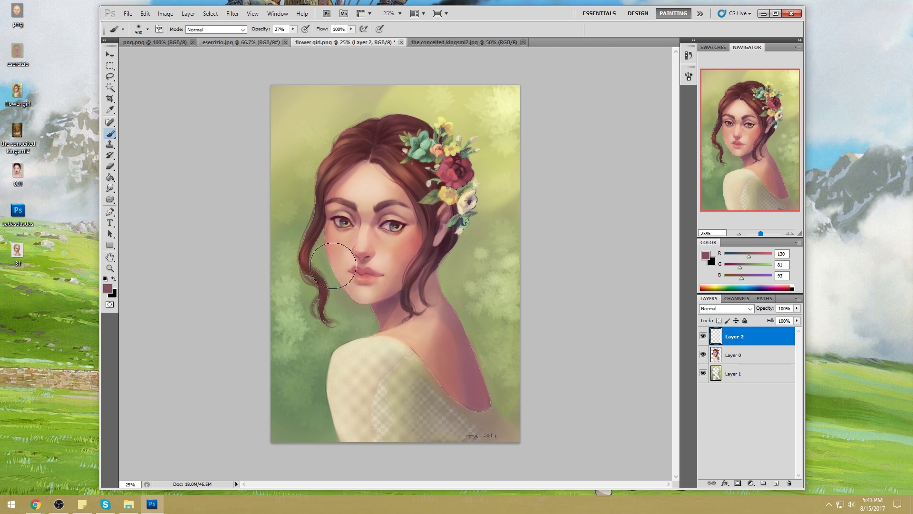
pyautogui.click(732, 354)
# Step: Sample nearby skin tones and paint lighter pink over the chin and lower lip
pyautogui.keyDown('ctrl'); pyautogui.click(716, 354); pyautogui.keyUp('ctrl')
pyautogui.press('v')
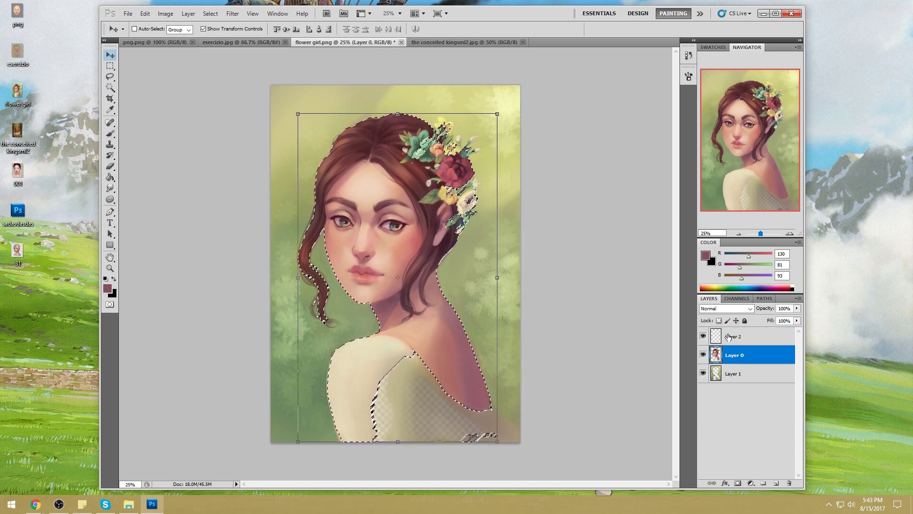
pyautogui.hotkey('ctrl', 'd')
pyautogui.press('b')
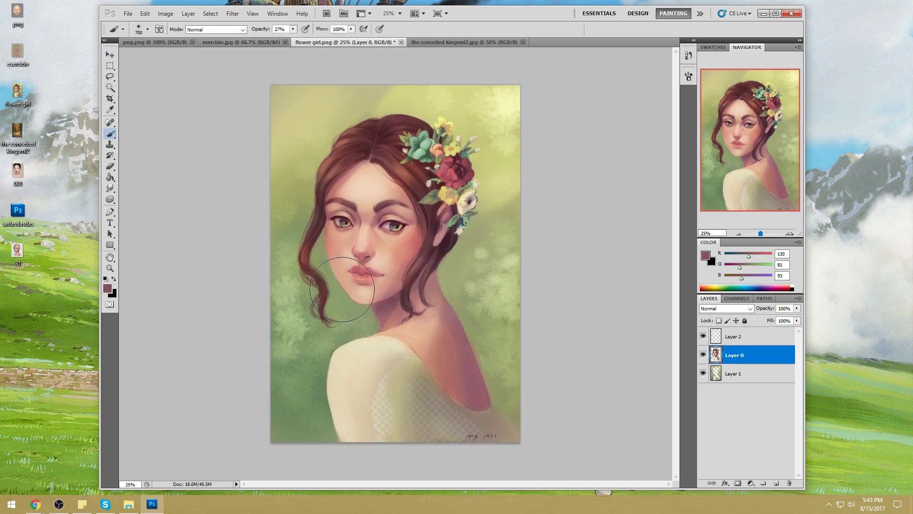
pyautogui.keyDown('alt'); pyautogui.click(351, 305); pyautogui.keyUp('alt')
pyautogui.keyDown('alt'); pyautogui.click(368, 306); pyautogui.keyUp('alt')
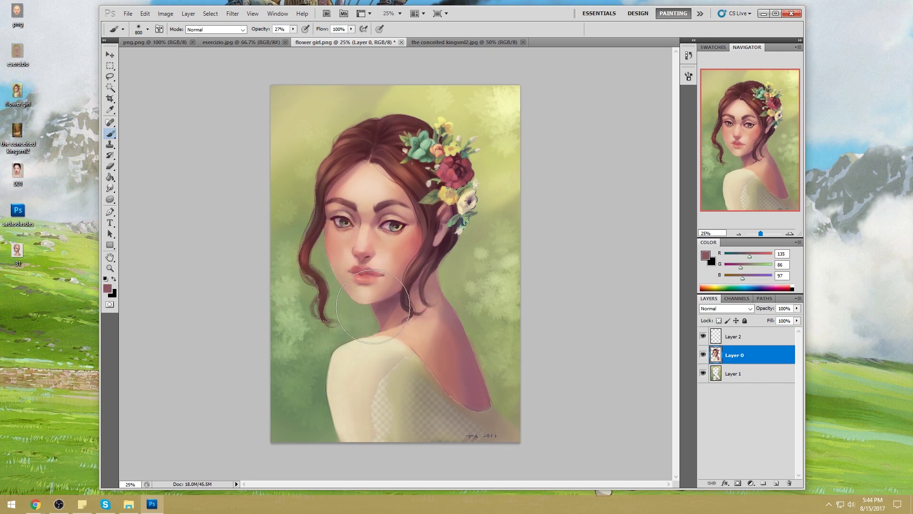
pyautogui.keyDown('alt'); pyautogui.click(333, 274); pyautogui.keyUp('alt')
pyautogui.press('[')
pyautogui.press('[')
pyautogui.press('[')
pyautogui.moveTo(385, 288)
pyautogui.mouseDown()
pyautogui.moveTo(414, 290)
pyautogui.moveTo(331, 274)
pyautogui.moveTo(328, 262)
pyautogui.moveTo(373, 305)
pyautogui.mouseUp()
# Step: Blend sampled skin tone along the left cheek and merge Layer 2 down into Layer 0
pyautogui.keyDown('alt'); pyautogui.click(380, 303); pyautogui.keyUp('alt')
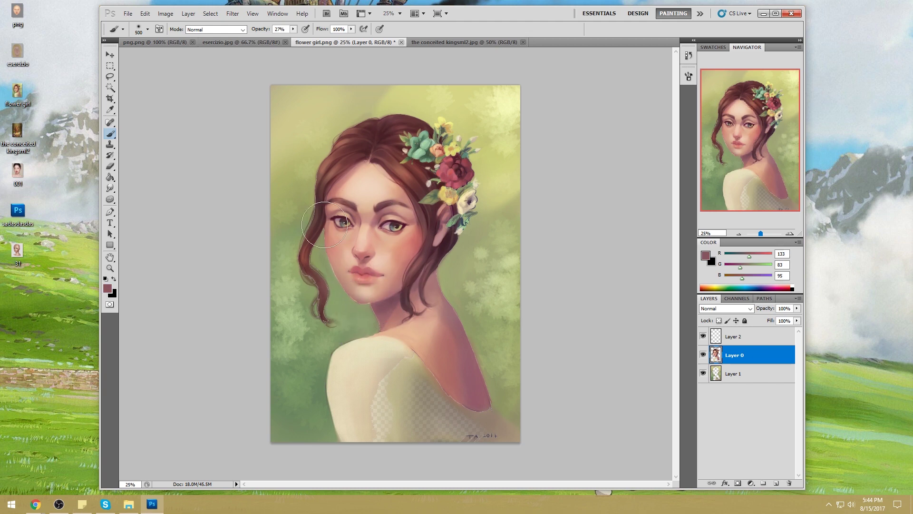
pyautogui.keyDown('alt'); pyautogui.click(383, 256); pyautogui.keyUp('alt')
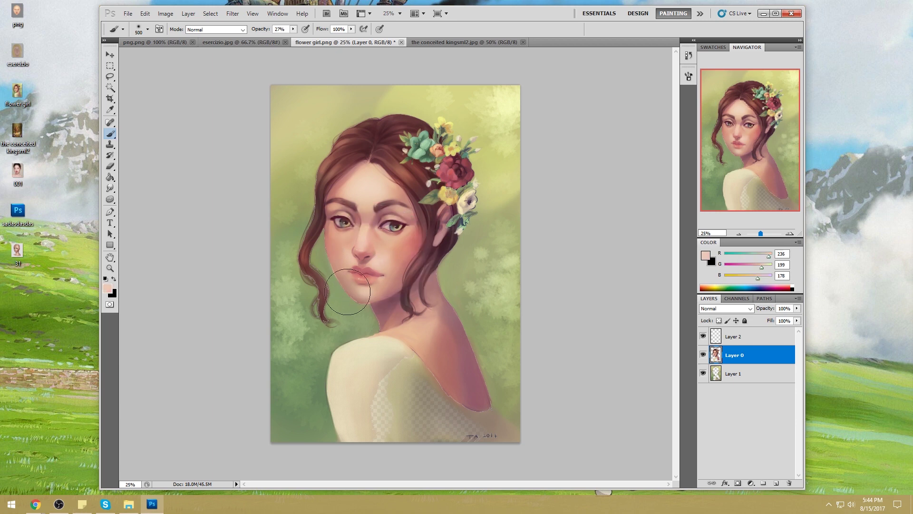
pyautogui.moveTo(340, 267)
pyautogui.mouseDown()
pyautogui.moveTo(342, 247)
pyautogui.moveTo(339, 260)
pyautogui.mouseUp()
pyautogui.keyDown('alt'); pyautogui.click(364, 200); pyautogui.keyUp('alt')
pyautogui.rightClick(750, 335)
pyautogui.click(788, 310)
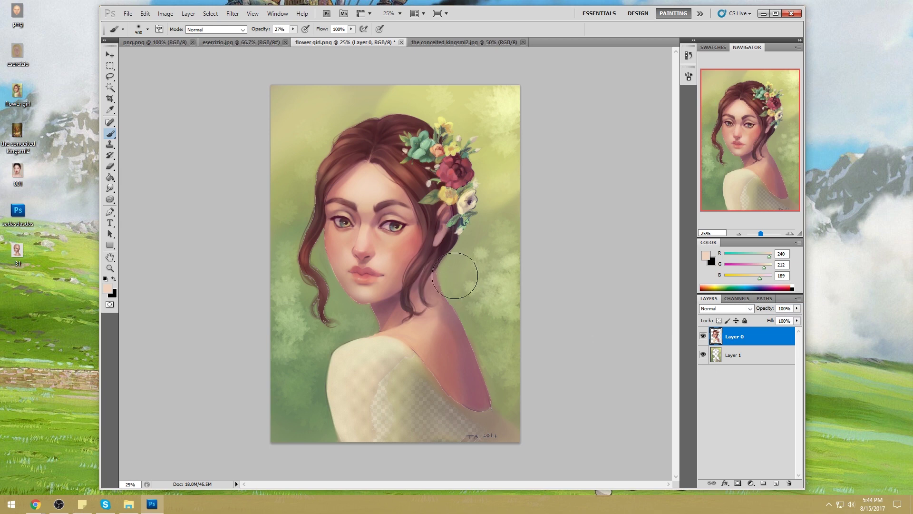
# Step: Paint light sampled skin over the neck and repaint the cheek
pyautogui.keyDown('alt'); pyautogui.click(404, 329); pyautogui.keyUp('alt')
pyautogui.moveTo(404, 329); pyautogui.dragTo(427, 323)
pyautogui.keyDown('alt'); pyautogui.click(387, 257); pyautogui.keyUp('alt')
pyautogui.moveTo(387, 257); pyautogui.dragTo(339, 240)
pyautogui.keyDown('alt'); pyautogui.click(354, 253); pyautogui.keyUp('alt')
pyautogui.hotkey('ctrl', 'a')
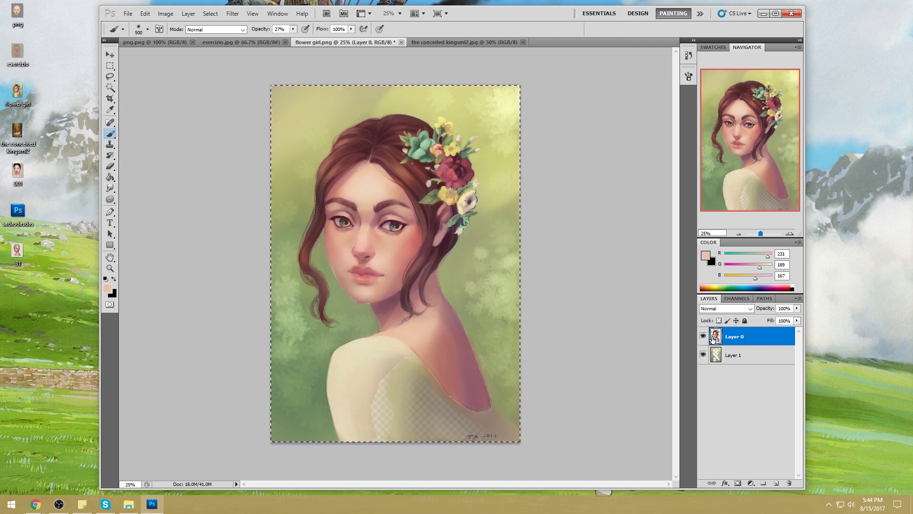
pyautogui.rightClick(763, 335)
# Step: Merge the layers, revert to the opening History snapshot and paste the retouched version in place
pyautogui.click(784, 312)
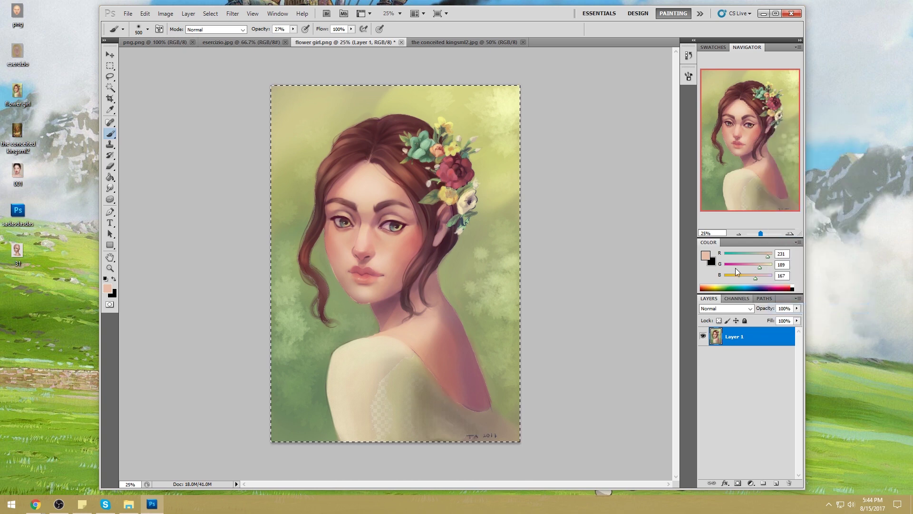
pyautogui.click(689, 55)
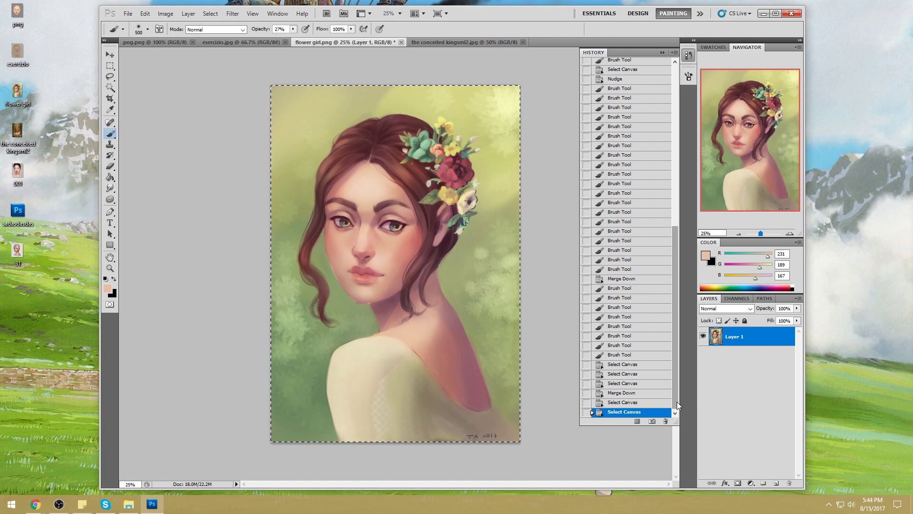
pyautogui.moveTo(675, 398); pyautogui.dragTo(683, 155)
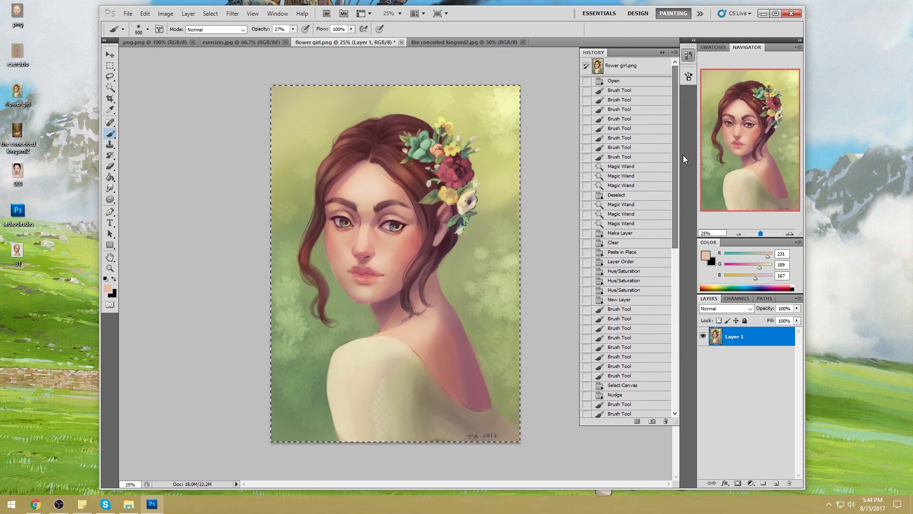
pyautogui.click(641, 68)
pyautogui.hotkey('ctrl', 'j')
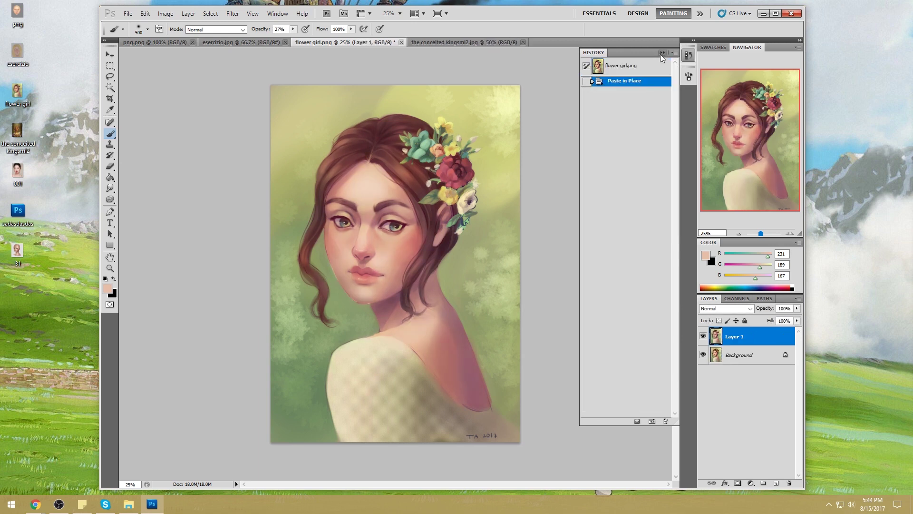
pyautogui.click(696, 283)
# Step: Toggle the retouched layer to compare with the original, then flatten to Background
pyautogui.click(703, 337)
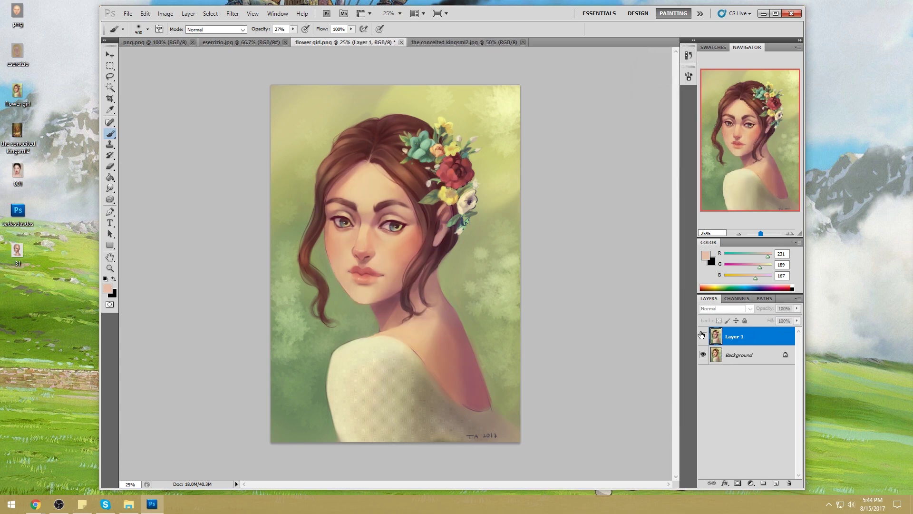
pyautogui.click(702, 337)
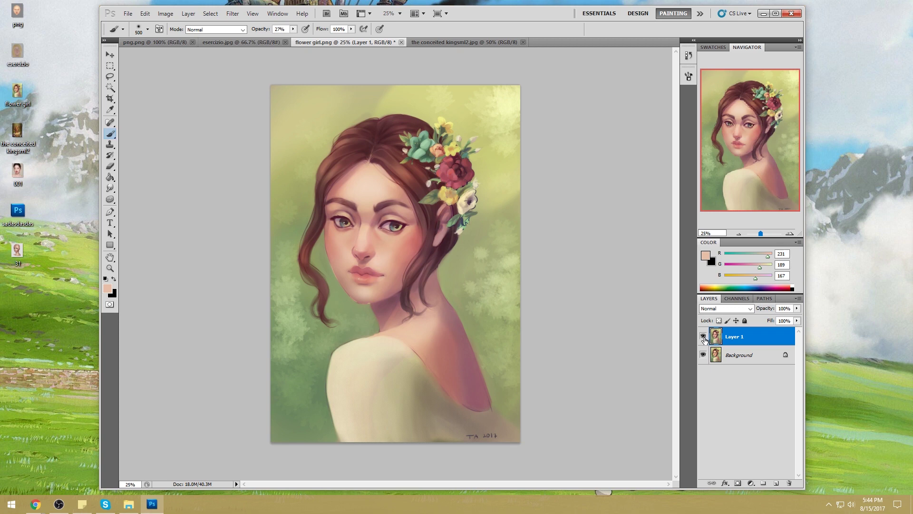
pyautogui.click(703, 337)
pyautogui.click(703, 337)
pyautogui.click(703, 337)
pyautogui.click(704, 337)
pyautogui.click(703, 337)
pyautogui.click(703, 337)
pyautogui.rightClick(779, 346)
pyautogui.click(780, 307)
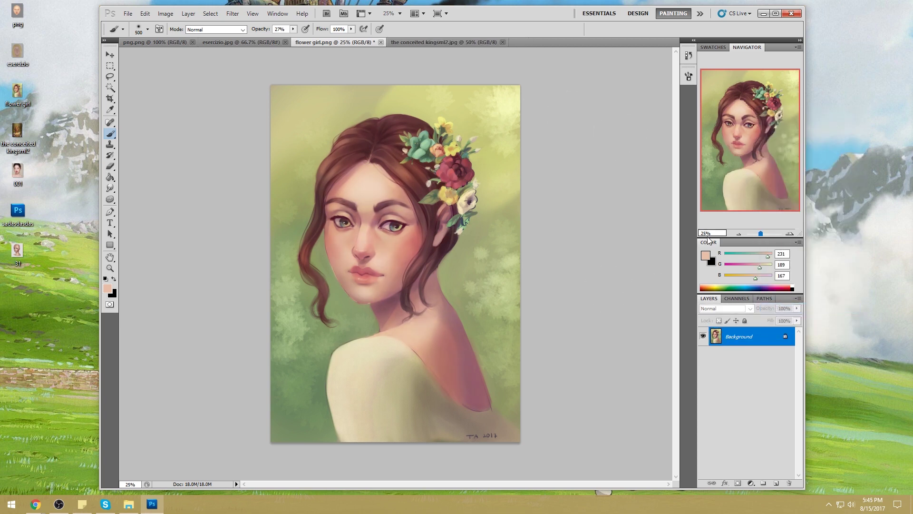
# Step: Sample and desaturate a skin colour, cancel it, and close flower girl.png
pyautogui.click(705, 255)
pyautogui.click(399, 187)
pyautogui.click(400, 187)
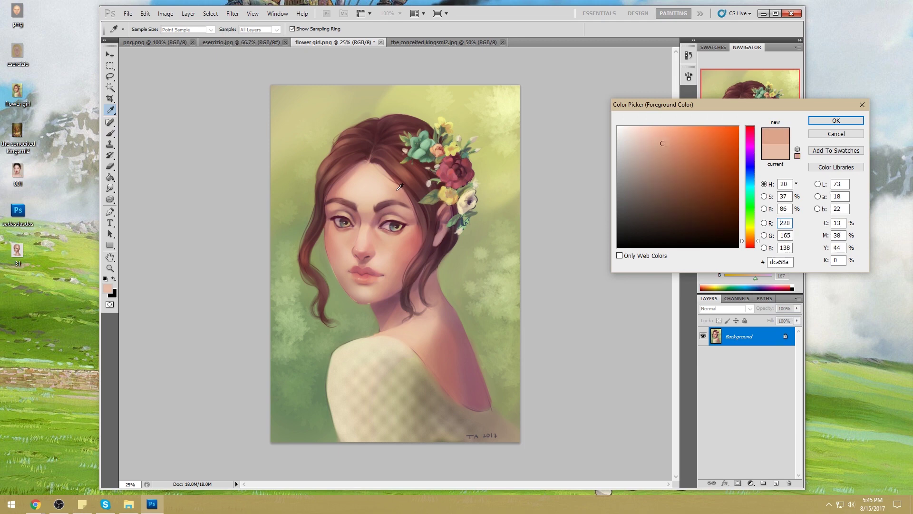
pyautogui.click(341, 228)
pyautogui.click(343, 240)
pyautogui.click(345, 246)
pyautogui.moveTo(621, 144); pyautogui.dragTo(614, 135)
pyautogui.click(836, 133)
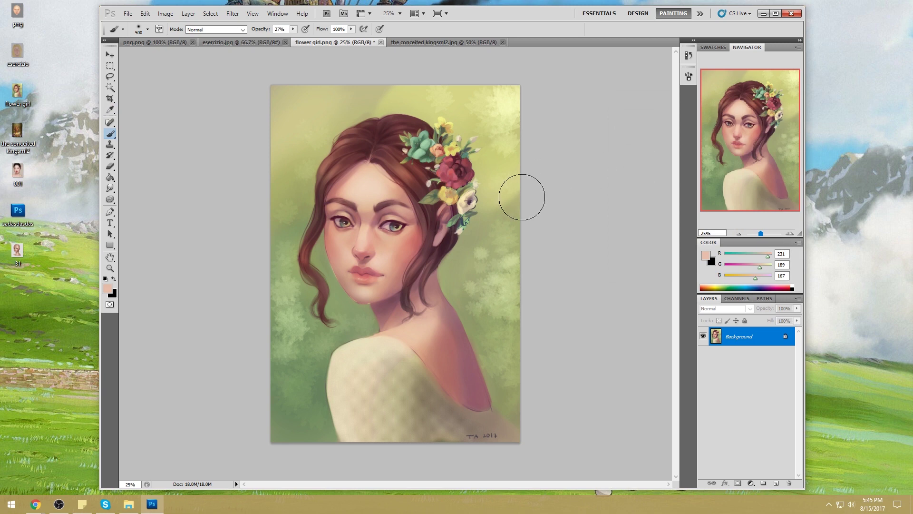
pyautogui.click(381, 42)
pyautogui.press('Return')
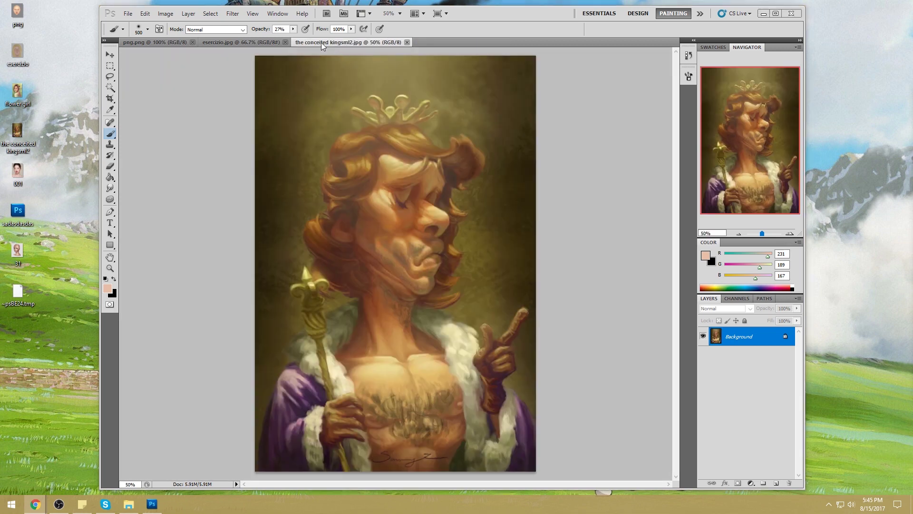
# Step: Select and deselect esercizio.jpg's grey background, close the document, and show png.png
pyautogui.click(251, 42)
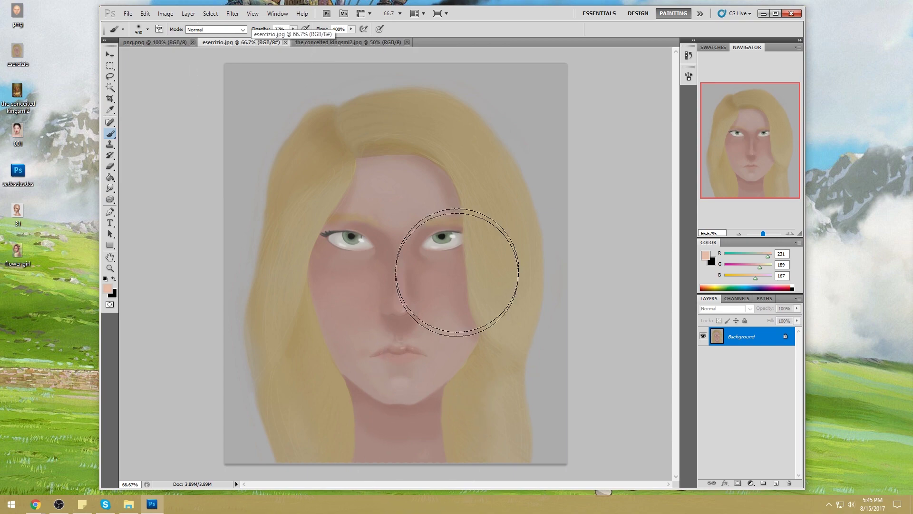
pyautogui.click(110, 88)
pyautogui.click(349, 85)
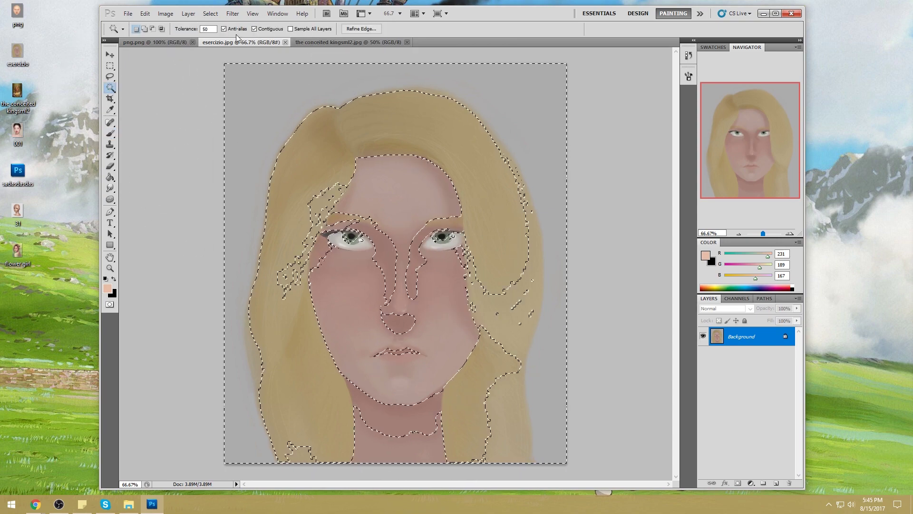
pyautogui.press('m')
pyautogui.rightClick(424, 171)
pyautogui.click(425, 177)
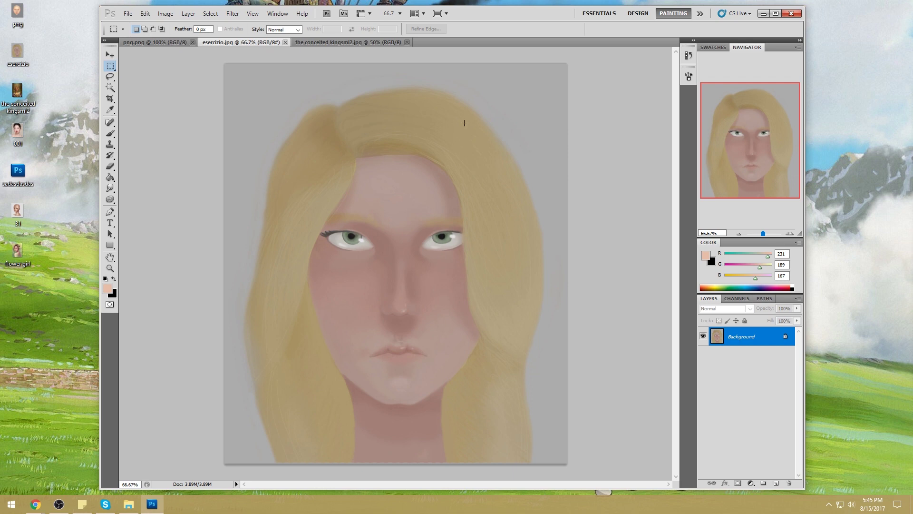
pyautogui.click(285, 42)
pyautogui.click(172, 42)
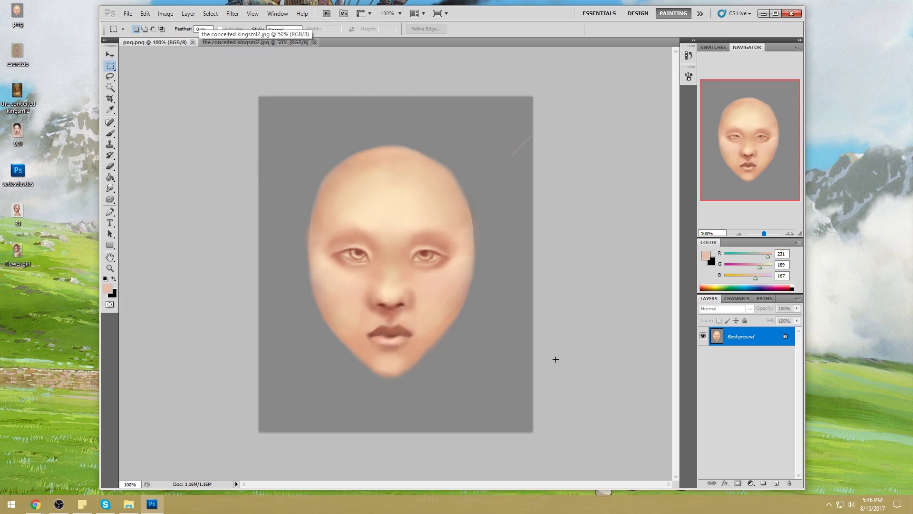
# Step: Select the grey background around the face by colour and lighten it considerably
pyautogui.click(110, 87)
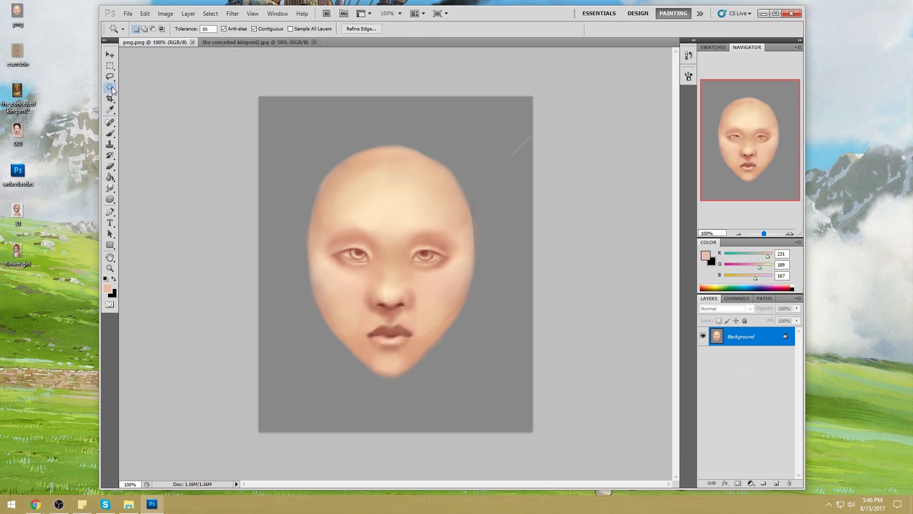
pyautogui.click(471, 161)
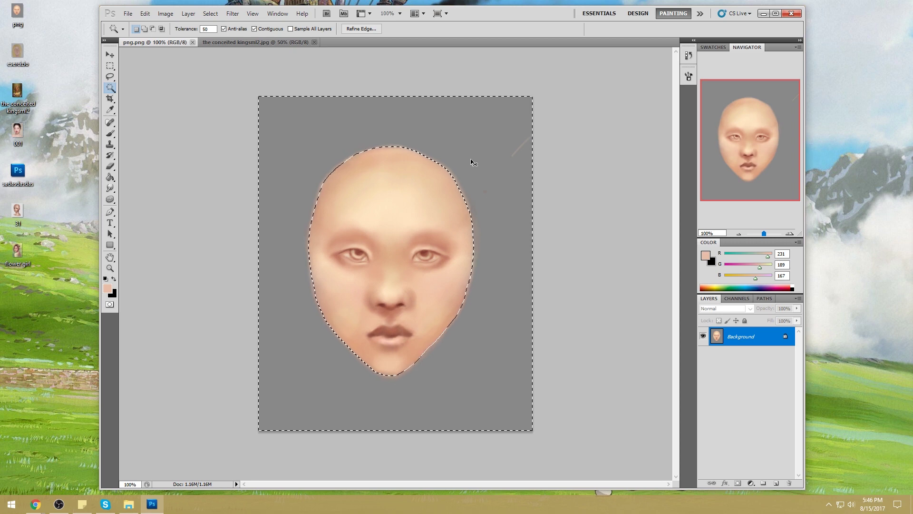
pyautogui.hotkey('ctrl', 'u')
pyautogui.moveTo(661, 332); pyautogui.dragTo(689, 335)
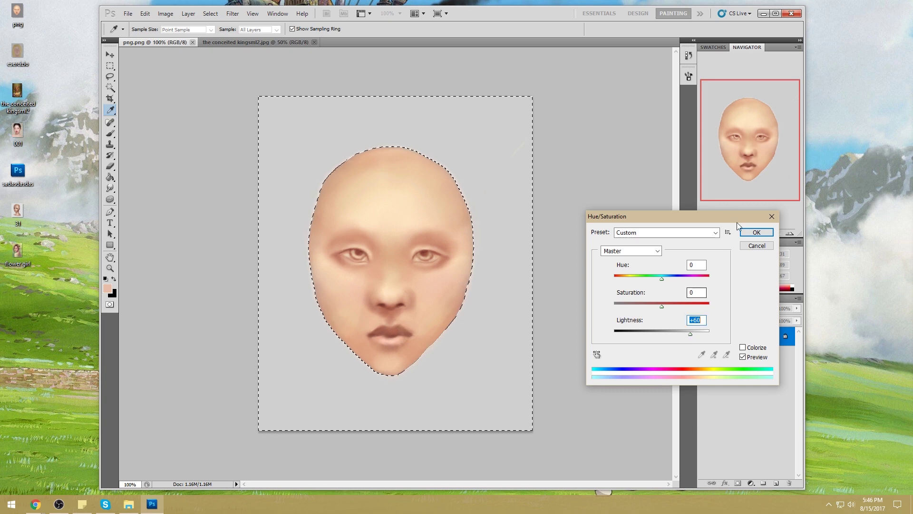
pyautogui.click(757, 232)
pyautogui.press('w')
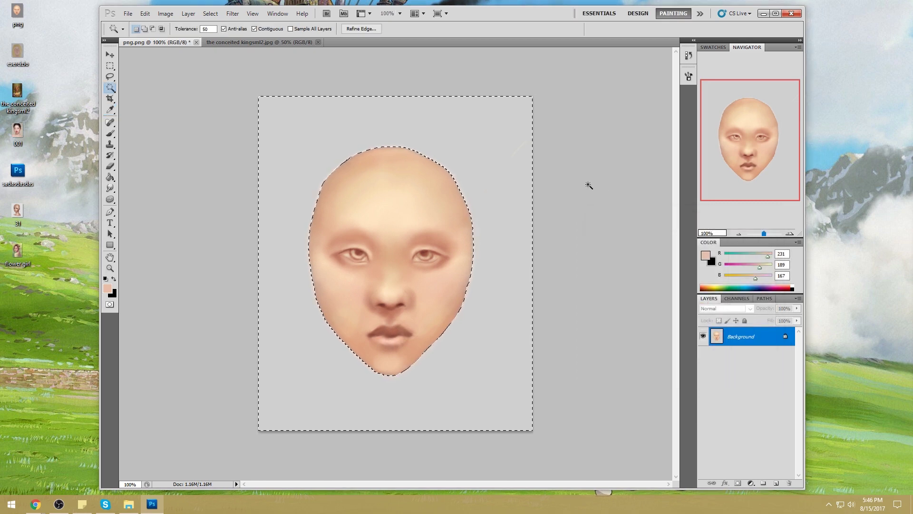
# Step: Deselect, then lower the face's saturation to -20 in Hue/Saturation
pyautogui.press('m')
pyautogui.rightClick(474, 147)
pyautogui.click(535, 156)
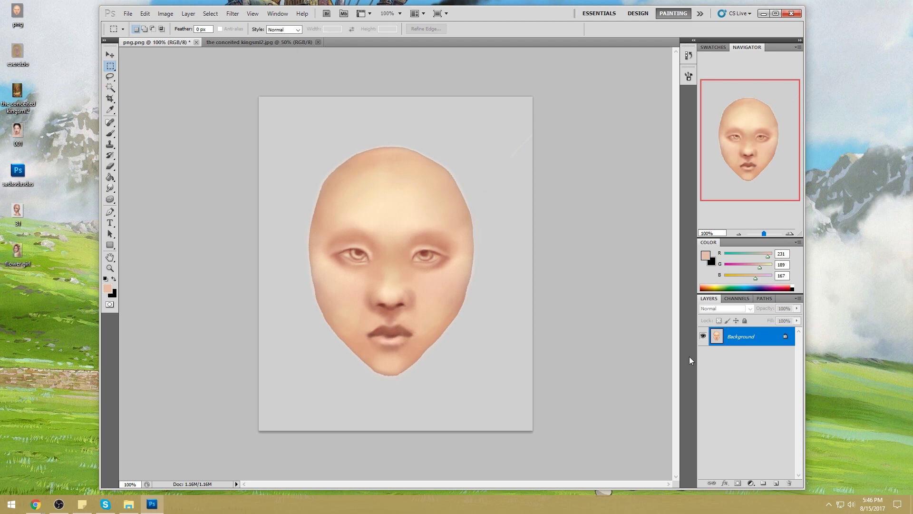
pyautogui.hotkey('ctrl', 'u')
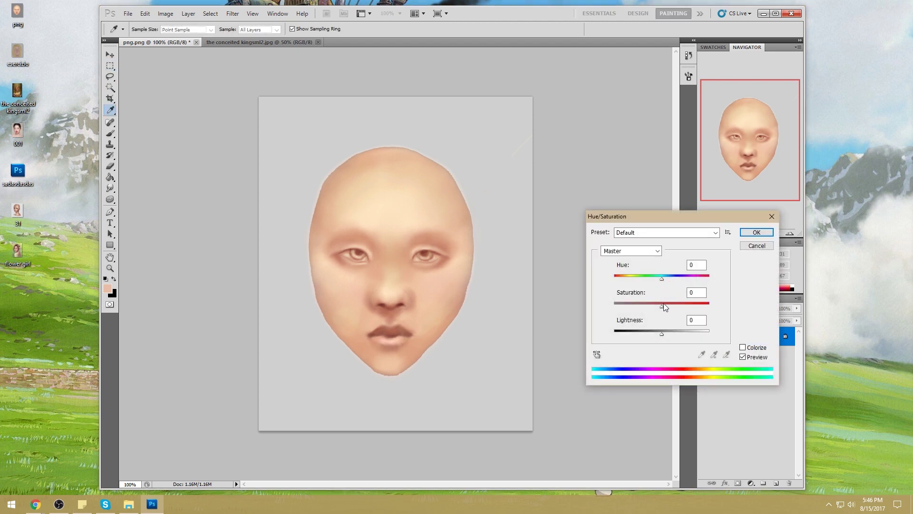
pyautogui.moveTo(662, 307); pyautogui.dragTo(659, 279)
pyautogui.click(662, 279)
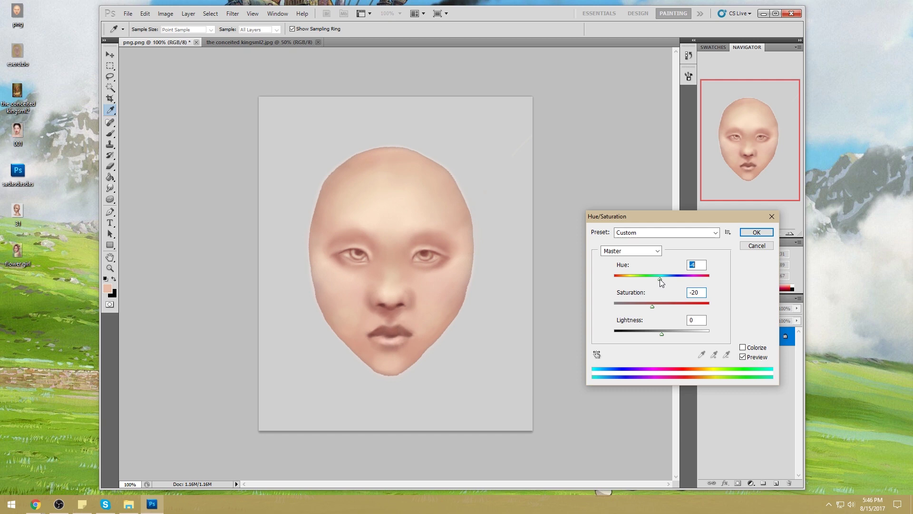
pyautogui.click(756, 232)
# Step: Switch to the Brush tool and make the brush smaller
pyautogui.press('m')
pyautogui.press('b')
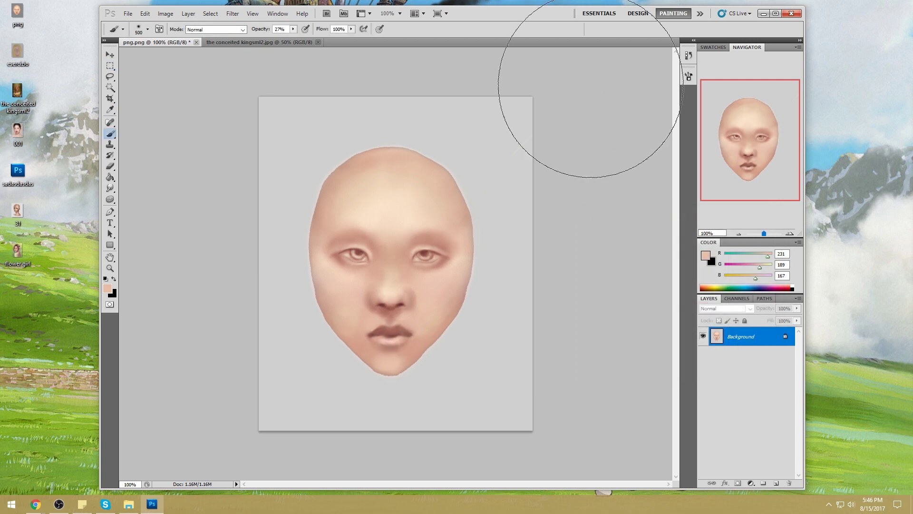
pyautogui.press('[')
pyautogui.press('[')
pyautogui.press('[')
pyautogui.press('[')
pyautogui.press('[')
pyautogui.press('[')
pyautogui.press('[')
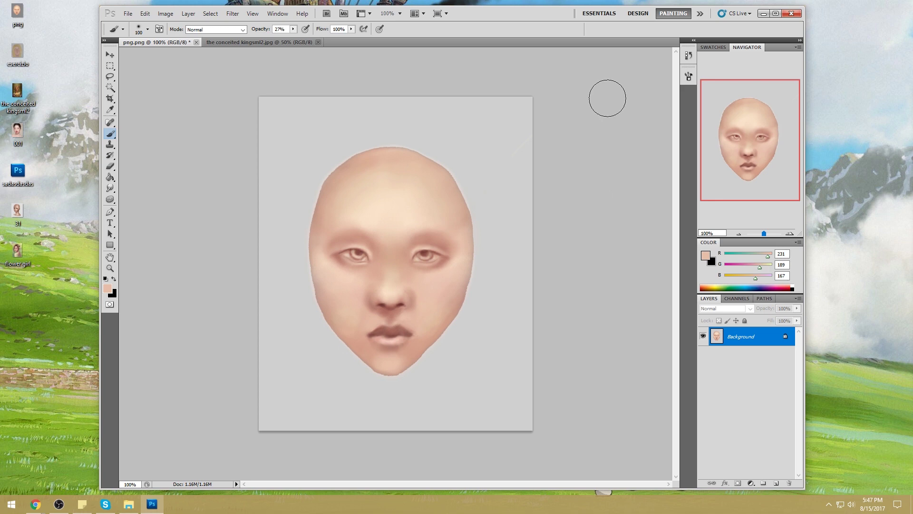
# Step: Close png.png with its changes saved, and open the flower girl reference picture
pyautogui.click(197, 42)
pyautogui.click(415, 196)
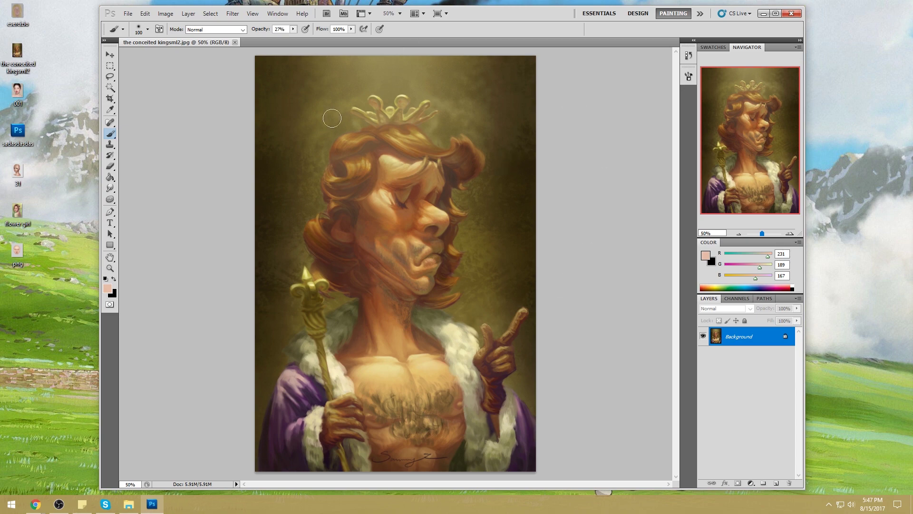
pyautogui.doubleClick(19, 217)
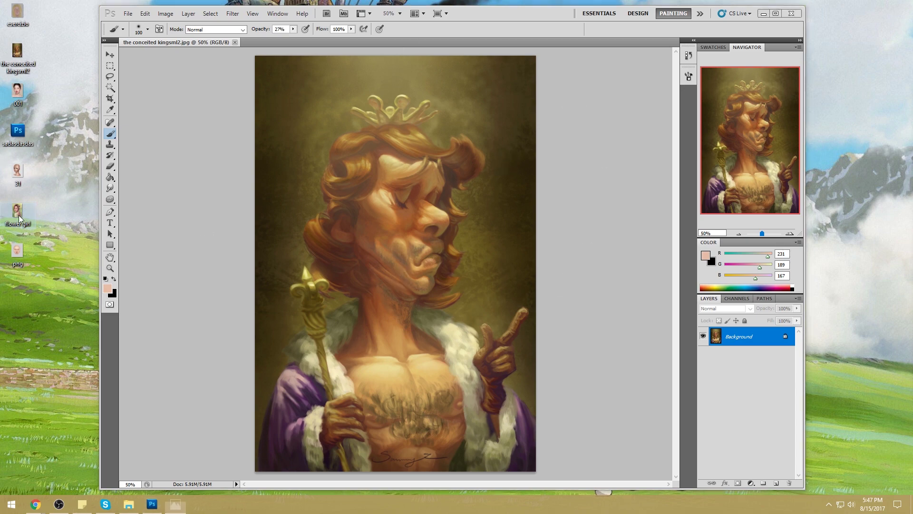
pyautogui.moveTo(649, 67); pyautogui.dragTo(711, 59)
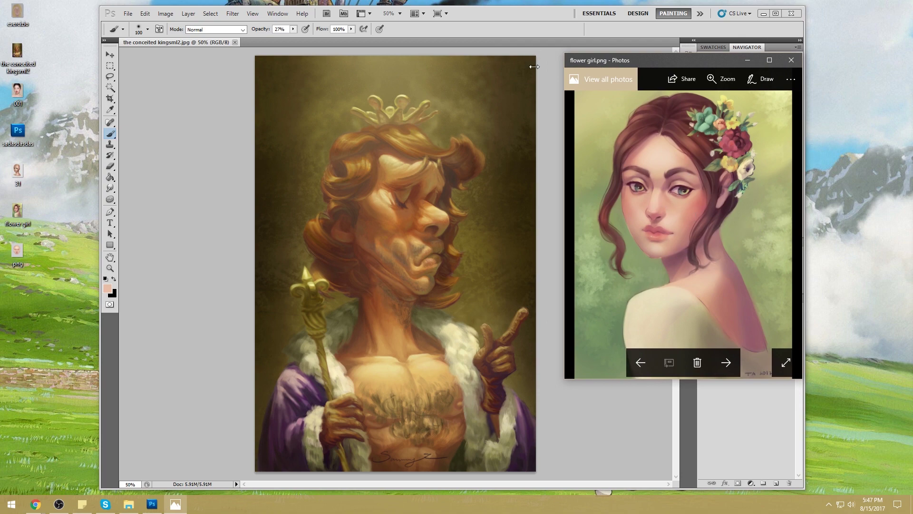
pyautogui.click(791, 60)
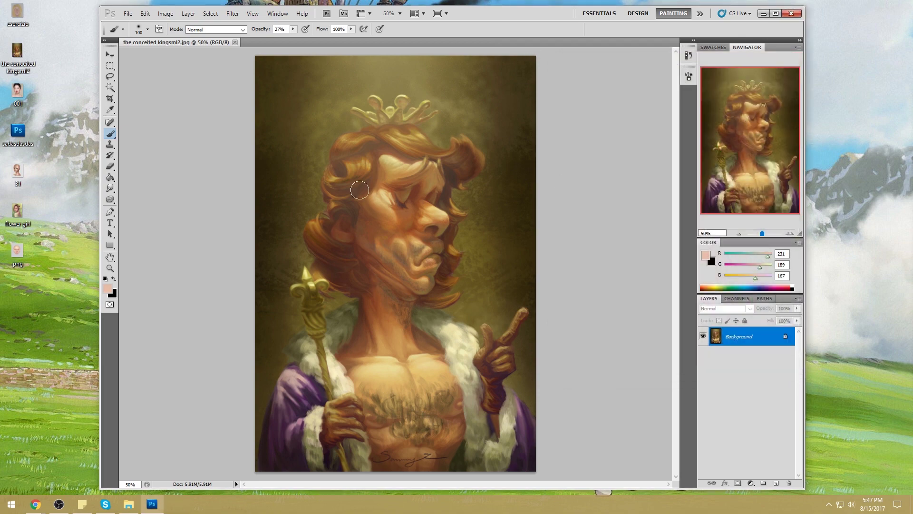
pyautogui.click(110, 88)
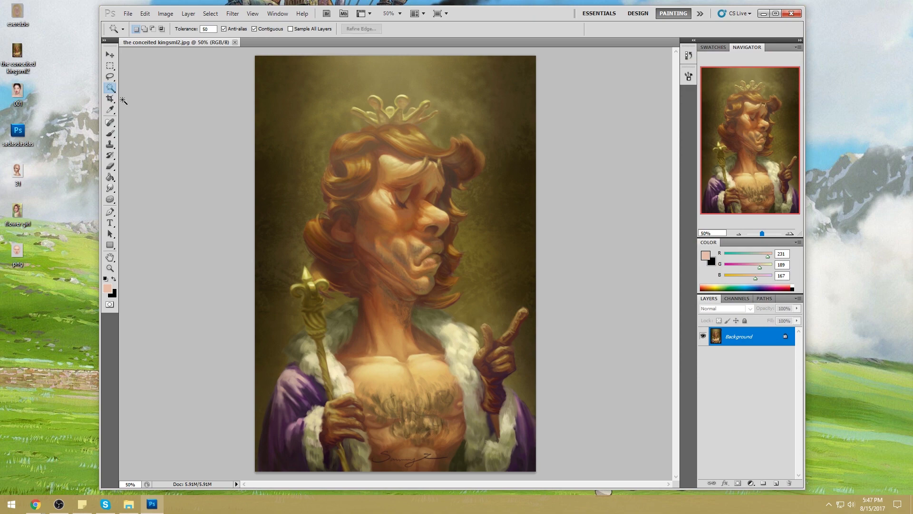
# Step: At Magic Wand tolerance 20, select the olive background, adding left and scepter areas, Lasso-refining the fur
pyautogui.click(304, 258)
pyautogui.doubleClick(208, 29)
pyautogui.write('20')
pyautogui.hotkey('ctrl', 'd')
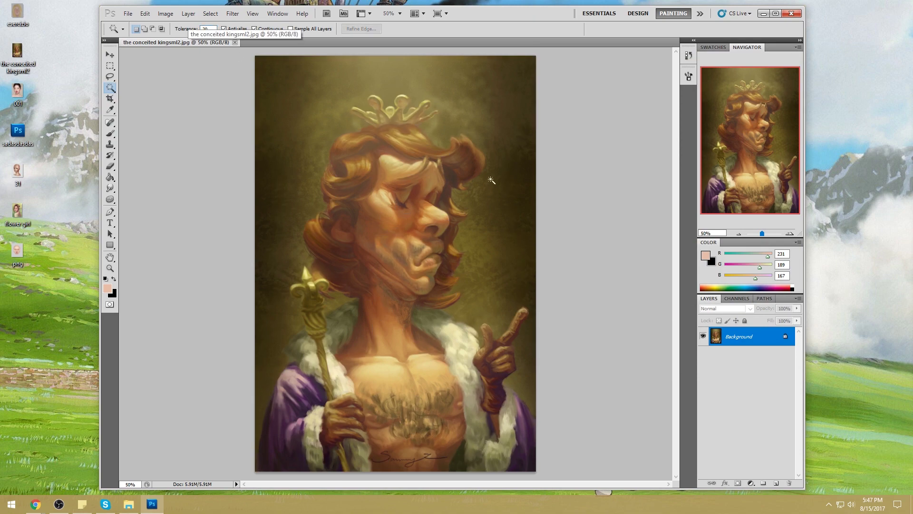
pyautogui.keyDown('shift'); pyautogui.click(466, 230); pyautogui.keyUp('shift')
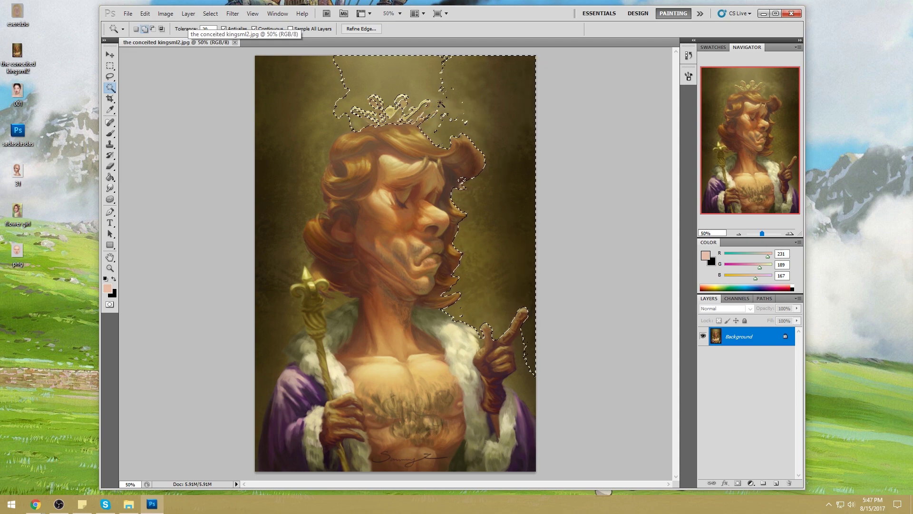
pyautogui.keyDown('shift'); pyautogui.click(280, 222); pyautogui.keyUp('shift')
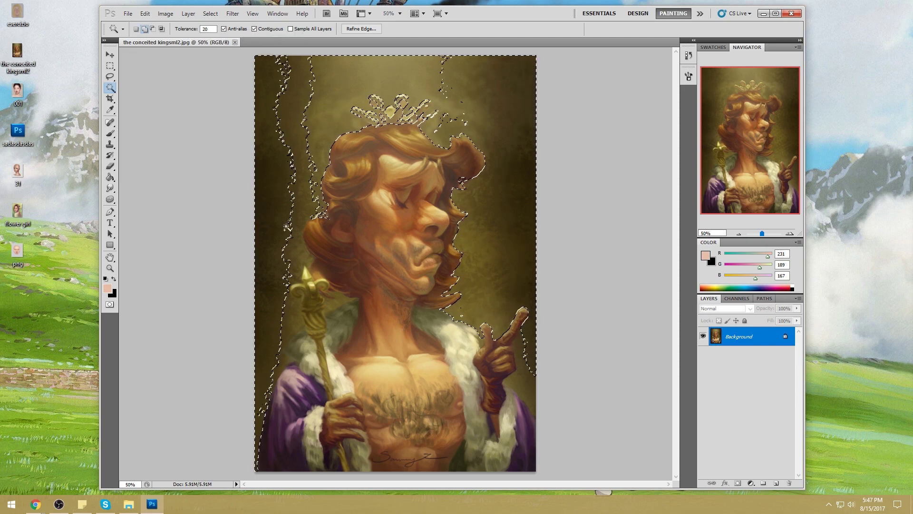
pyautogui.keyDown('shift'); pyautogui.click(340, 312); pyautogui.keyUp('shift')
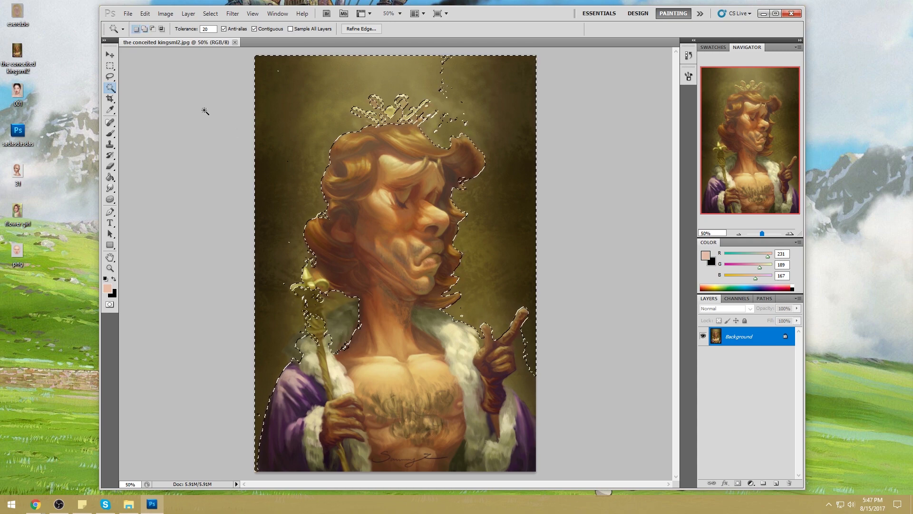
pyautogui.click(110, 76)
pyautogui.moveTo(363, 298)
pyautogui.mouseDown()
pyautogui.moveTo(343, 302)
pyautogui.moveTo(324, 343)
pyautogui.moveTo(309, 318)
pyautogui.mouseUp()
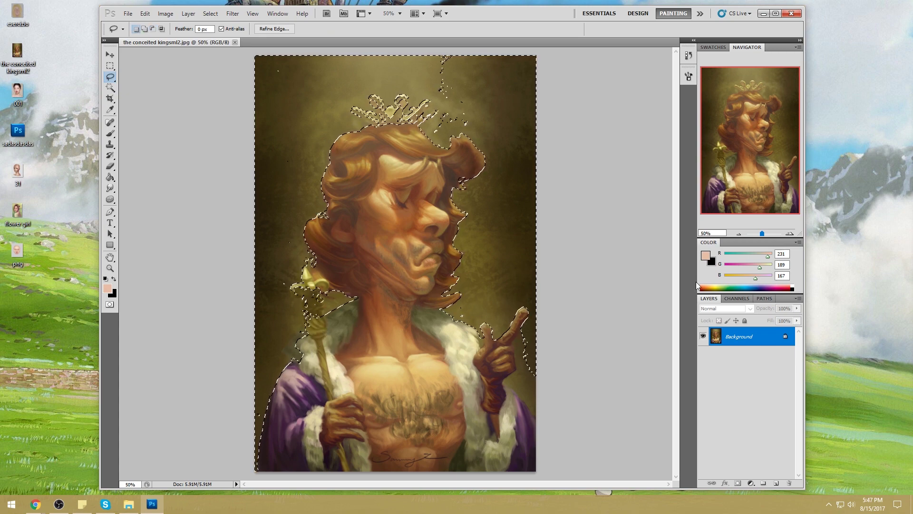
# Step: Try a trial hue and saturation shift on the background, then cancel it
pyautogui.hotkey('ctrl', 'u')
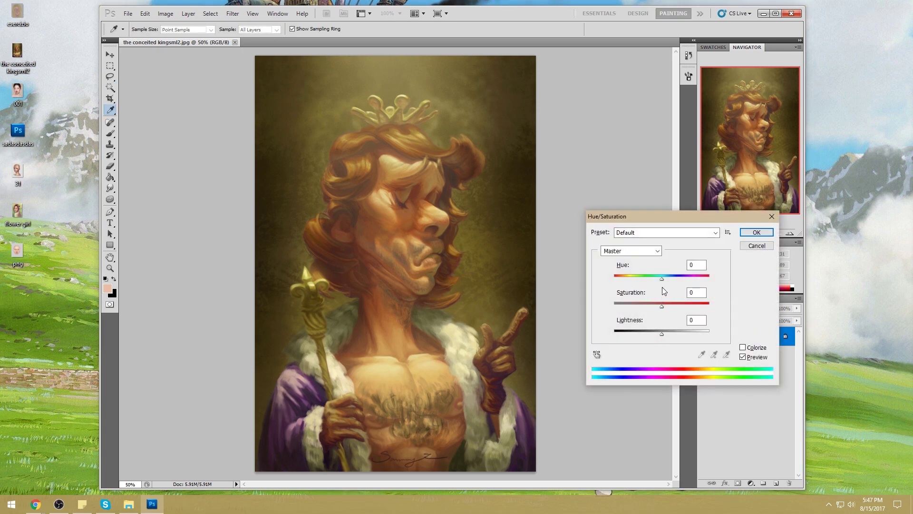
pyautogui.moveTo(661, 279); pyautogui.dragTo(704, 279)
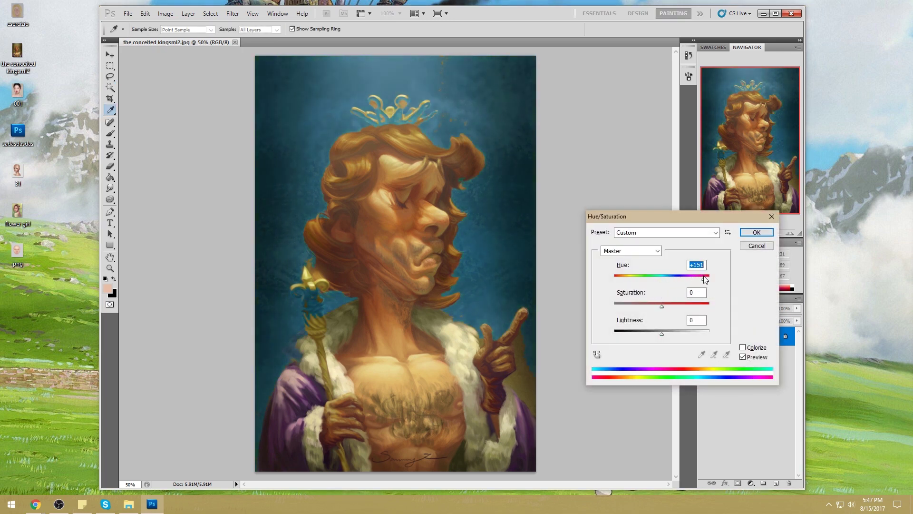
pyautogui.moveTo(662, 306); pyautogui.dragTo(643, 308)
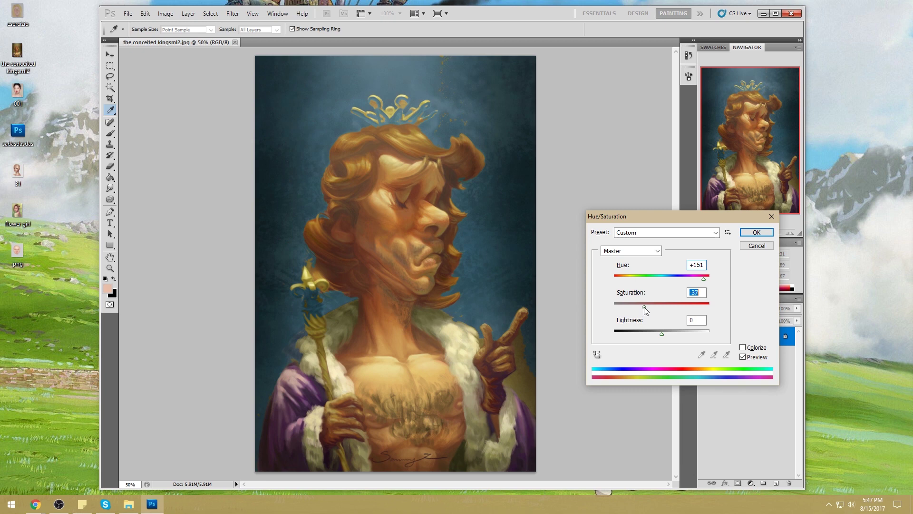
pyautogui.click(756, 246)
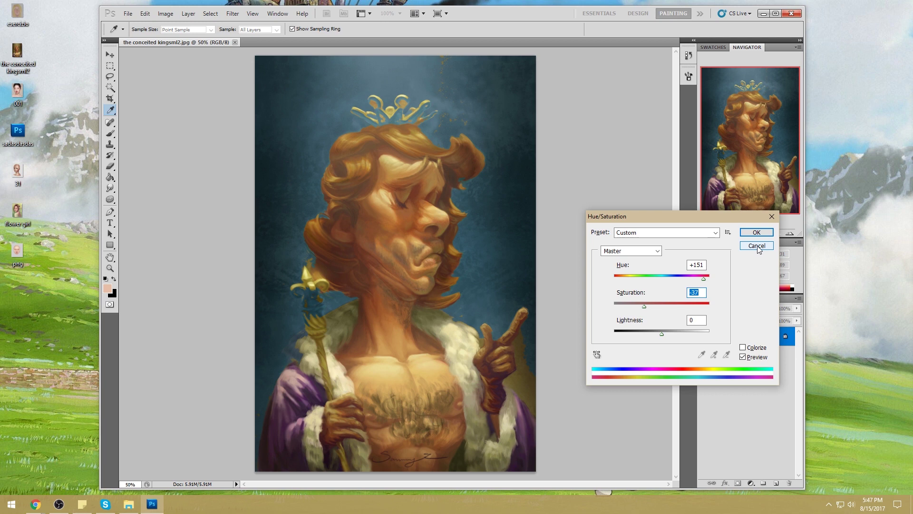
# Step: Recolour the background blue with Hue +160 and Saturation -29
pyautogui.hotkey('ctrl', 'u')
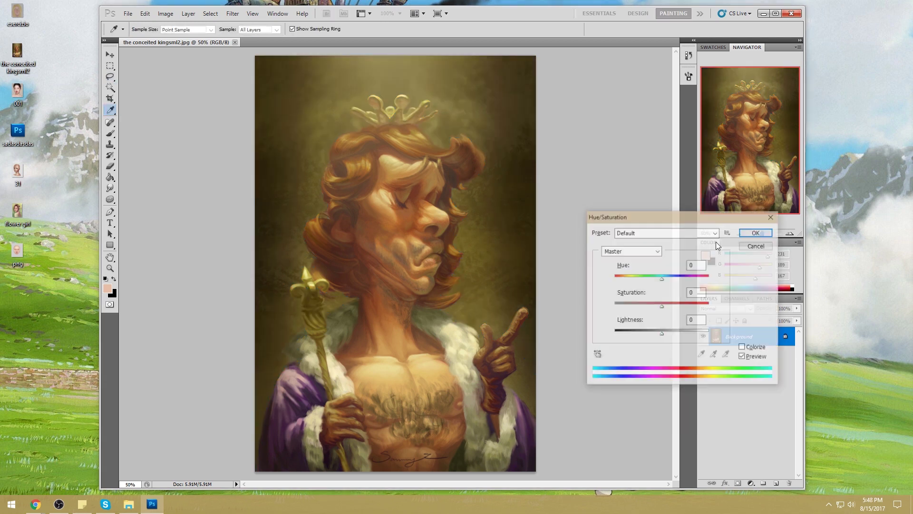
pyautogui.moveTo(662, 281); pyautogui.dragTo(703, 275)
pyautogui.moveTo(662, 306); pyautogui.dragTo(650, 310)
pyautogui.moveTo(704, 278); pyautogui.dragTo(706, 278)
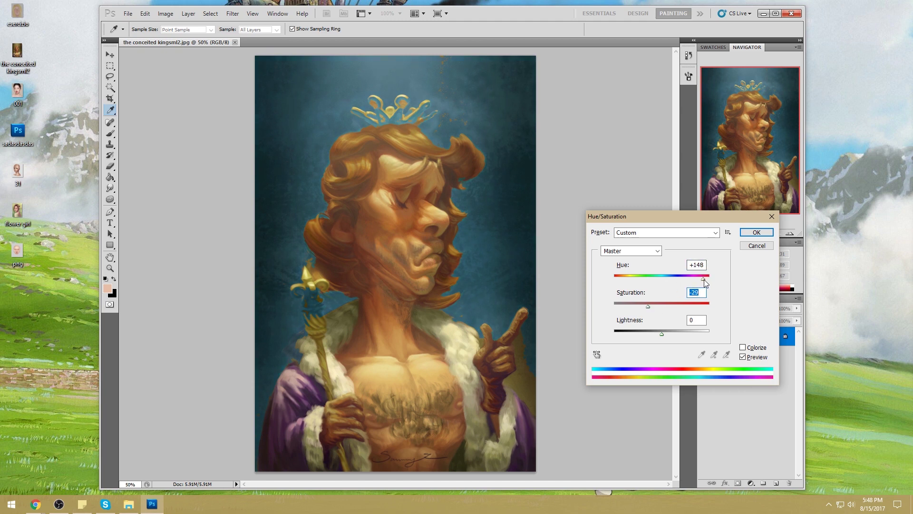
pyautogui.click(752, 231)
pyautogui.press('l')
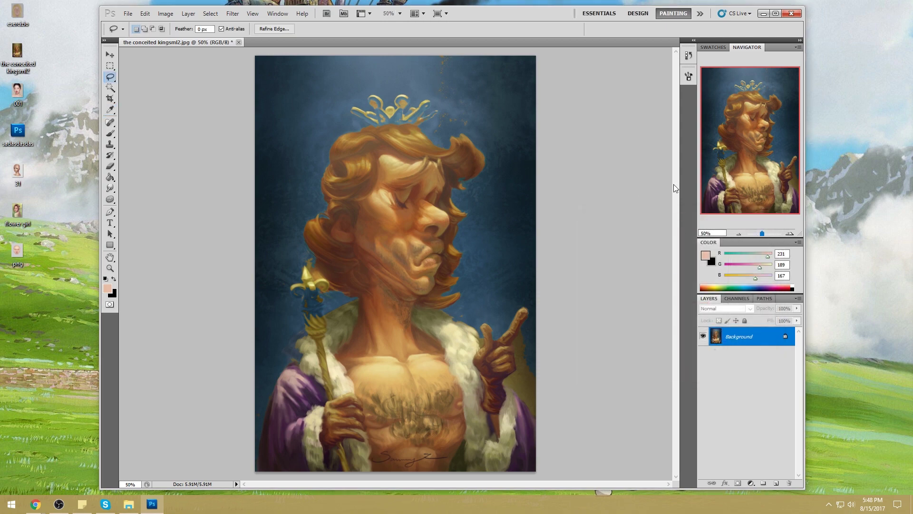
pyautogui.press('m')
pyautogui.rightClick(529, 164)
# Step: Invert the selection to the king figure and lower its saturation to -19
pyautogui.click(547, 179)
pyautogui.hotkey('ctrl', 'u')
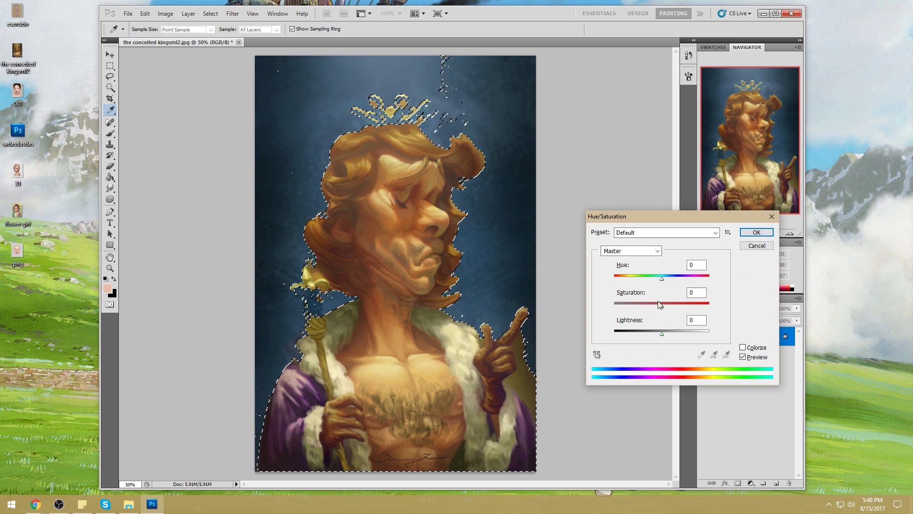
pyautogui.moveTo(662, 305); pyautogui.dragTo(653, 305)
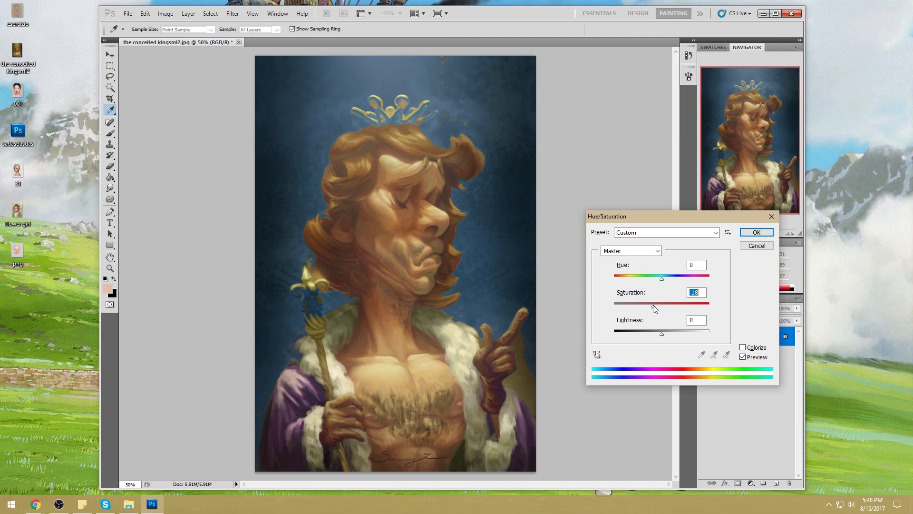
pyautogui.click(756, 232)
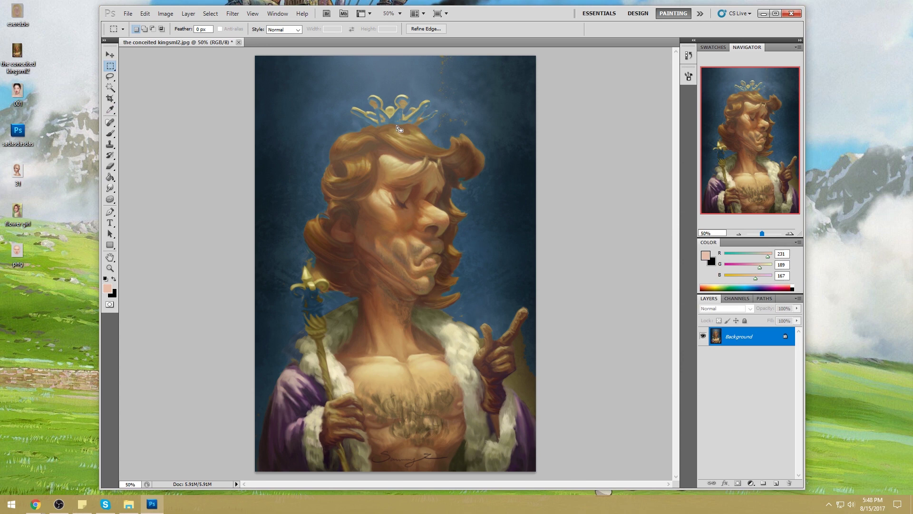
pyautogui.hotkey('ctrl', 'l')
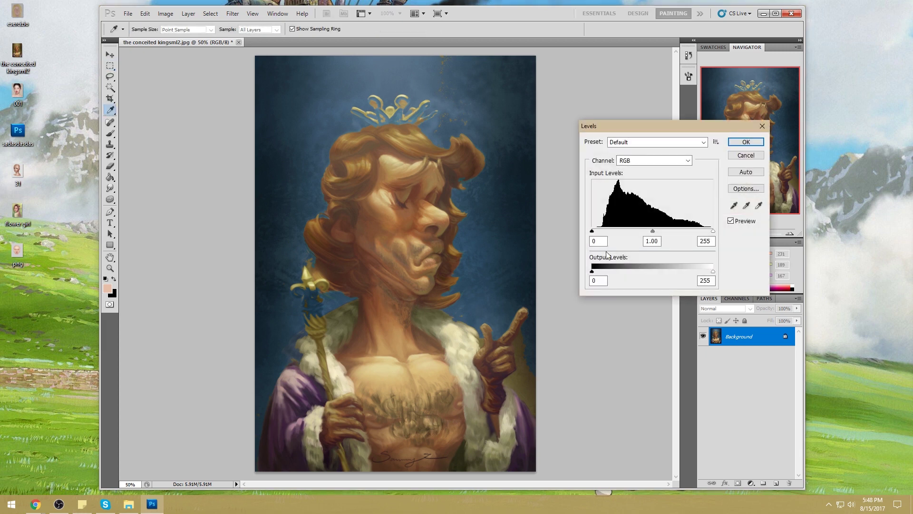
# Step: Raise the Levels black input to 27 to deepen the shadows
pyautogui.moveTo(592, 232); pyautogui.dragTo(606, 234)
pyautogui.moveTo(692, 131); pyautogui.dragTo(654, 198)
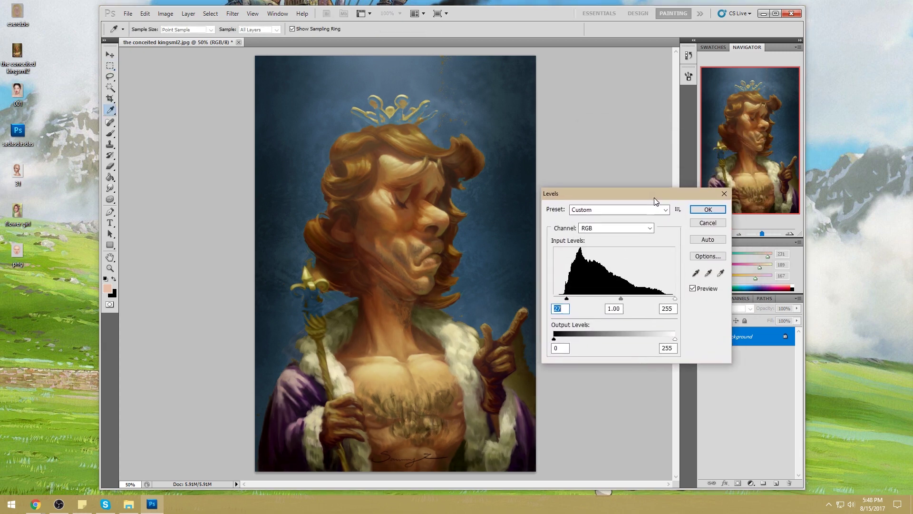
pyautogui.click(710, 212)
# Step: Reduce the painting's saturation by a further 18
pyautogui.hotkey('ctrl', 'u')
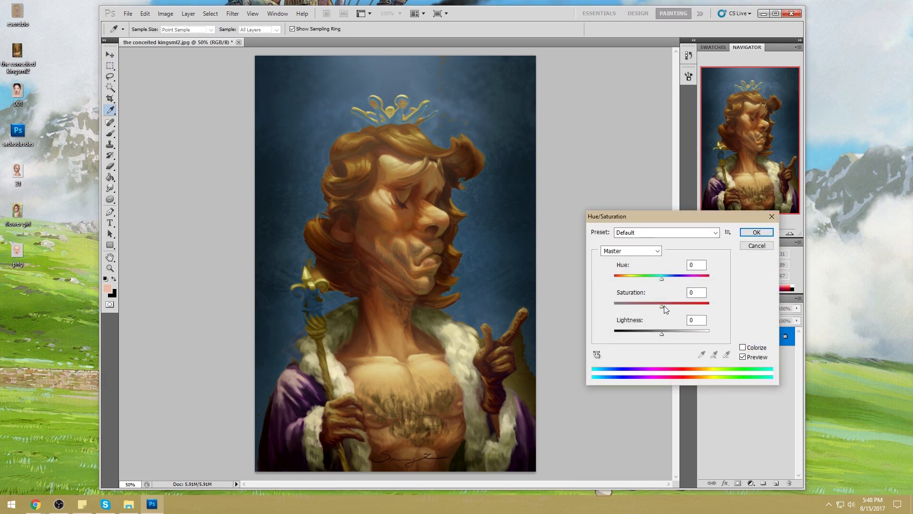
pyautogui.moveTo(663, 307); pyautogui.dragTo(652, 306)
pyautogui.click(756, 233)
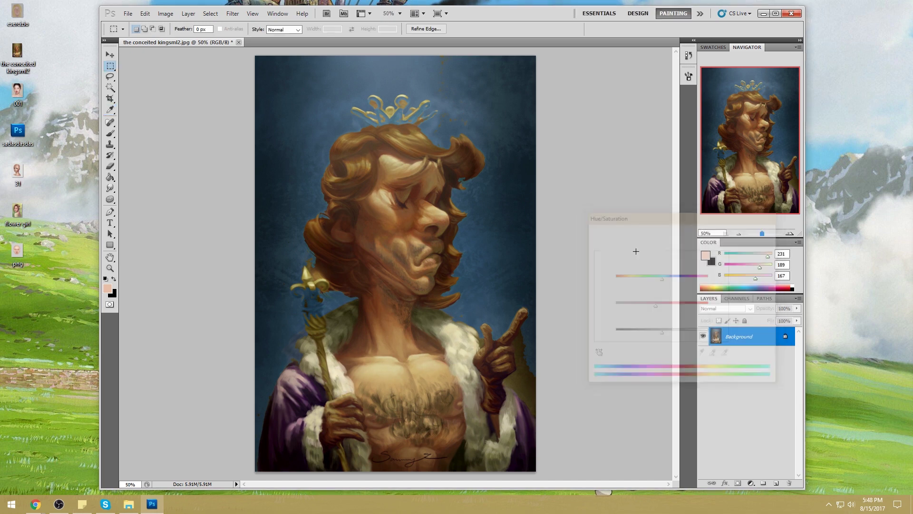
pyautogui.click(110, 200)
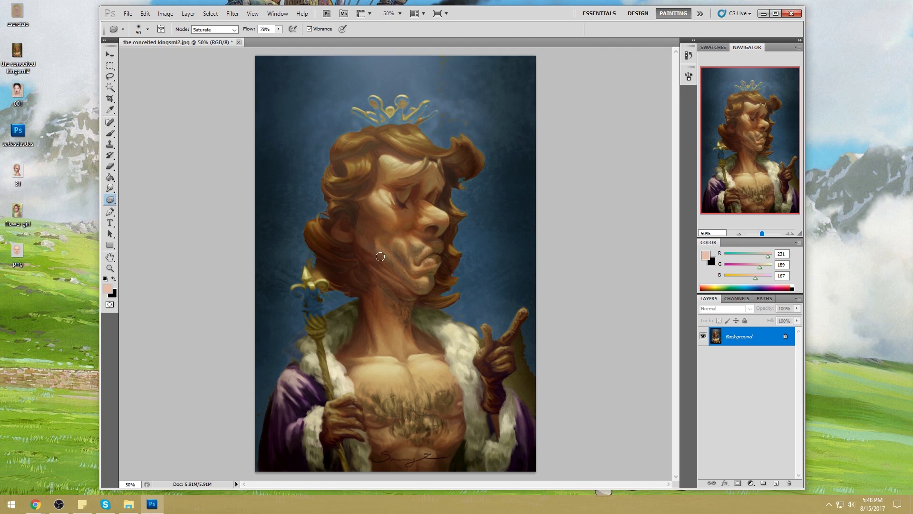
# Step: Set the Sponge to Desaturate and scrub the cheek, mouth, chin, neck and left shoulder
pyautogui.click(214, 29)
pyautogui.click(206, 37)
pyautogui.press(']')
pyautogui.press(']')
pyautogui.press(']')
pyautogui.press(']')
pyautogui.press(']')
pyautogui.press(']')
pyautogui.press(']')
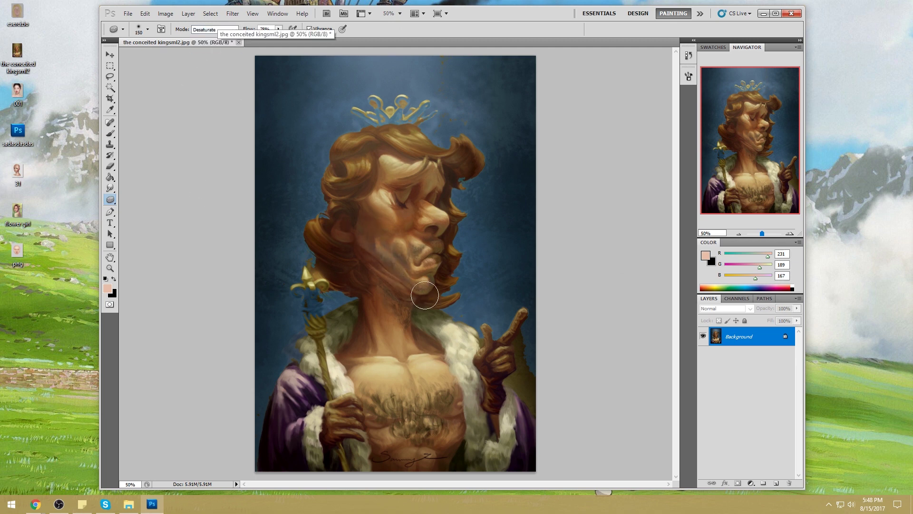
pyautogui.moveTo(408, 256)
pyautogui.mouseDown()
pyautogui.moveTo(430, 243)
pyautogui.moveTo(424, 285)
pyautogui.moveTo(368, 239)
pyautogui.moveTo(382, 273)
pyautogui.moveTo(416, 295)
pyautogui.moveTo(358, 254)
pyautogui.moveTo(357, 239)
pyautogui.moveTo(417, 264)
pyautogui.moveTo(382, 273)
pyautogui.moveTo(392, 190)
pyautogui.moveTo(408, 211)
pyautogui.moveTo(386, 193)
pyautogui.moveTo(408, 205)
pyautogui.moveTo(398, 211)
pyautogui.moveTo(410, 205)
pyautogui.moveTo(402, 215)
pyautogui.moveTo(440, 175)
pyautogui.moveTo(412, 193)
pyautogui.moveTo(432, 167)
pyautogui.moveTo(438, 198)
pyautogui.moveTo(420, 190)
pyautogui.mouseUp()
pyautogui.moveTo(451, 338)
pyautogui.mouseDown()
pyautogui.moveTo(397, 368)
pyautogui.moveTo(410, 346)
pyautogui.moveTo(369, 323)
pyautogui.moveTo(357, 330)
pyautogui.moveTo(413, 333)
pyautogui.mouseUp()
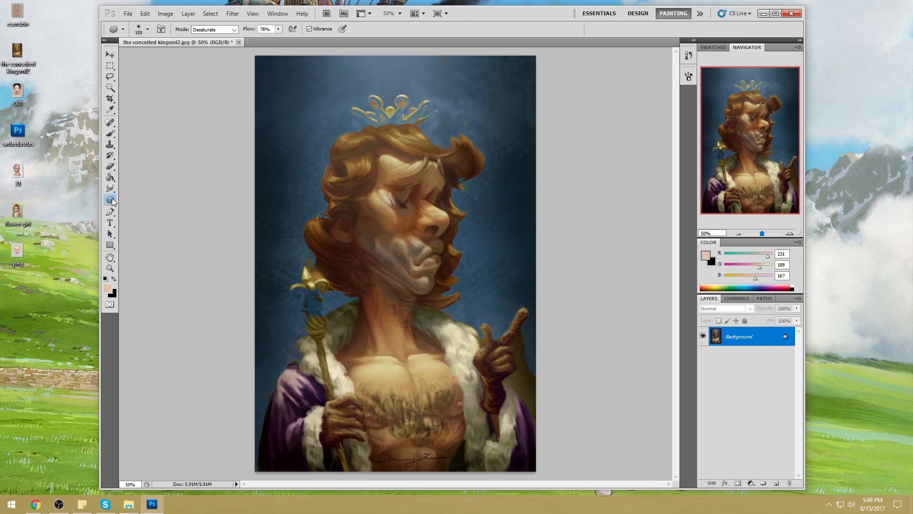
# Step: Raise the sponge flow to 100% and shrink the brush to 80
pyautogui.press('0')
pyautogui.press('[')
pyautogui.press('[')
pyautogui.press('[')
pyautogui.press('[')
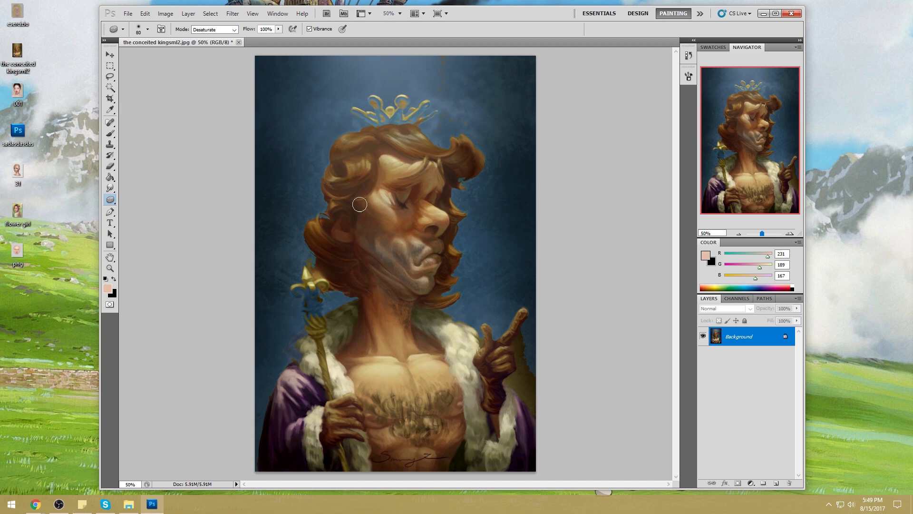
pyautogui.press('b')
pyautogui.rightClick(472, 166)
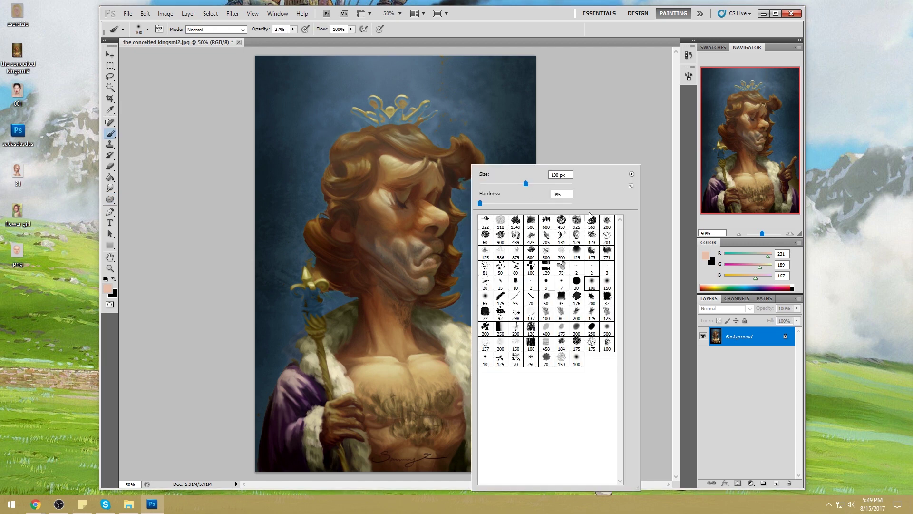
# Step: Set the brush to Color blend mode and choose a pale beige paint colour
pyautogui.press('Escape')
pyautogui.click(228, 29)
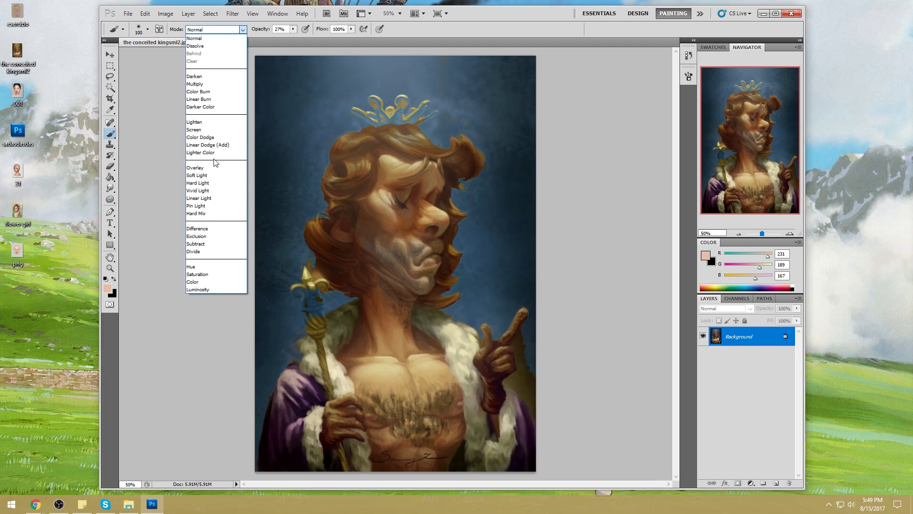
pyautogui.click(207, 284)
pyautogui.press('i')
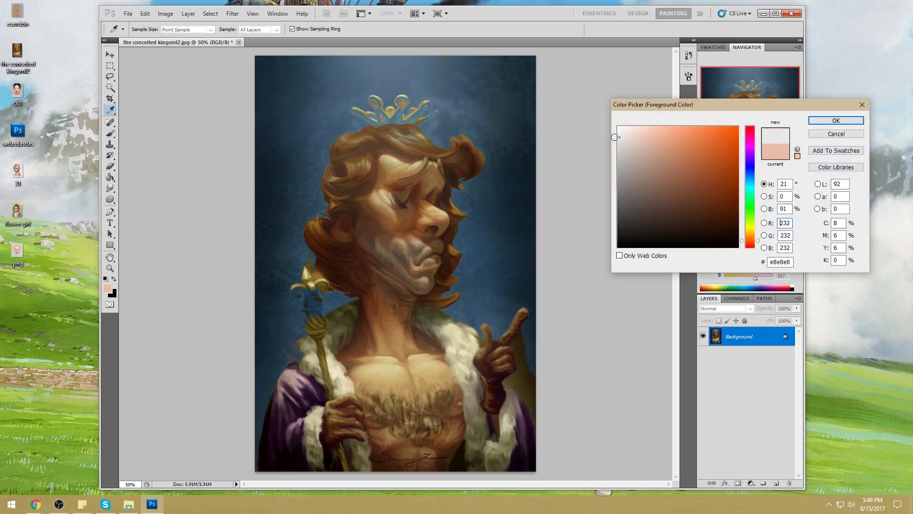
pyautogui.click(753, 236)
pyautogui.click(449, 133)
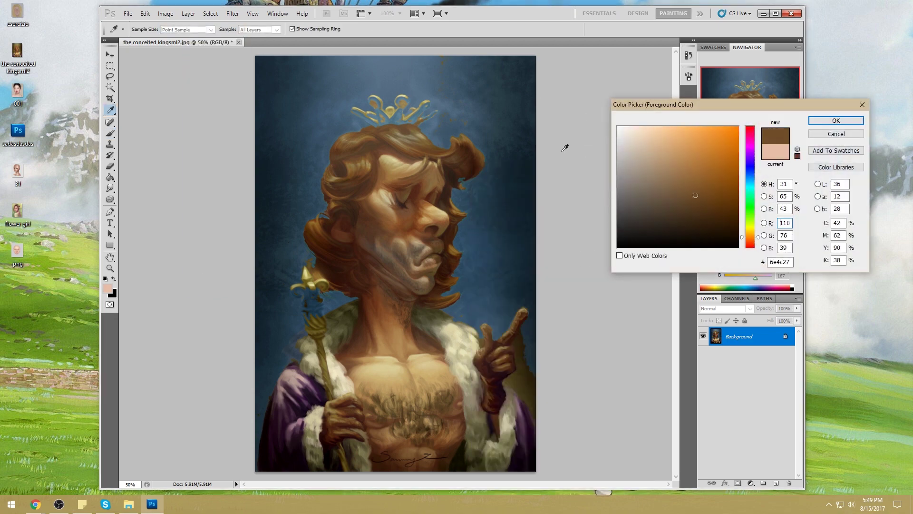
pyautogui.click(640, 130)
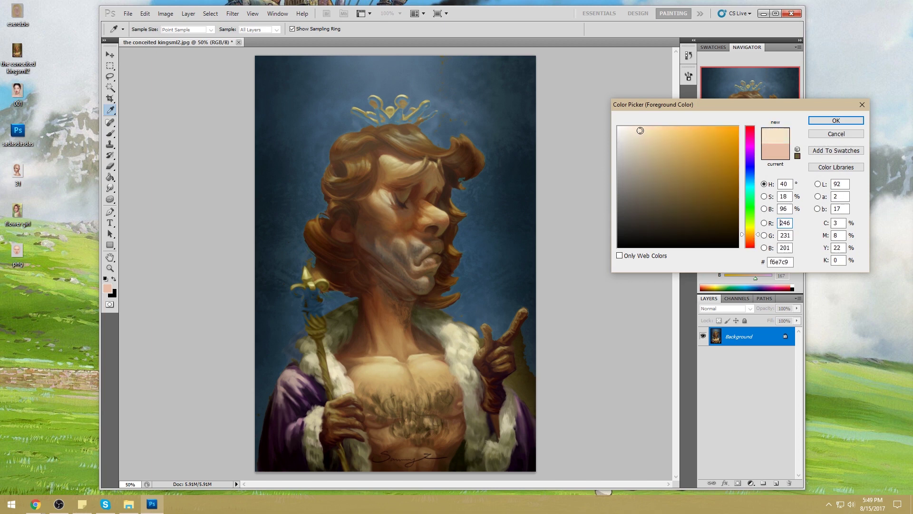
pyautogui.press('Return')
# Step: Tint the hair near the ear beige with a 175 px brush
pyautogui.press('b')
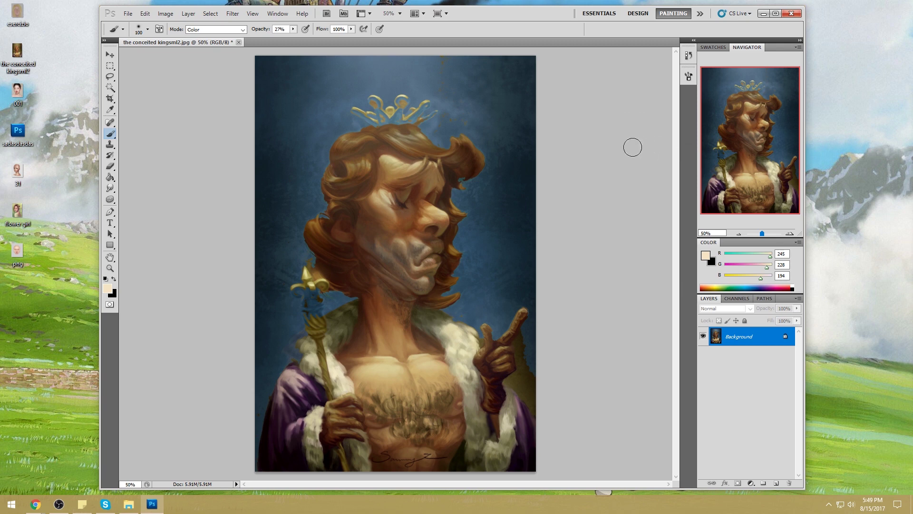
pyautogui.press(']')
pyautogui.press(']')
pyautogui.press('[')
pyautogui.press('[')
pyautogui.moveTo(320, 228)
pyautogui.mouseDown()
pyautogui.moveTo(308, 227)
pyautogui.moveTo(315, 236)
pyautogui.mouseUp()
# Step: Return the brush to Normal mode at 44% opacity and size 150
pyautogui.press('m')
pyautogui.rightClick(448, 178)
pyautogui.click(485, 186)
pyautogui.press('b')
pyautogui.click(217, 30)
pyautogui.click(200, 37)
pyautogui.press('4')
pyautogui.press('4')
pyautogui.press(']')
pyautogui.press(']')
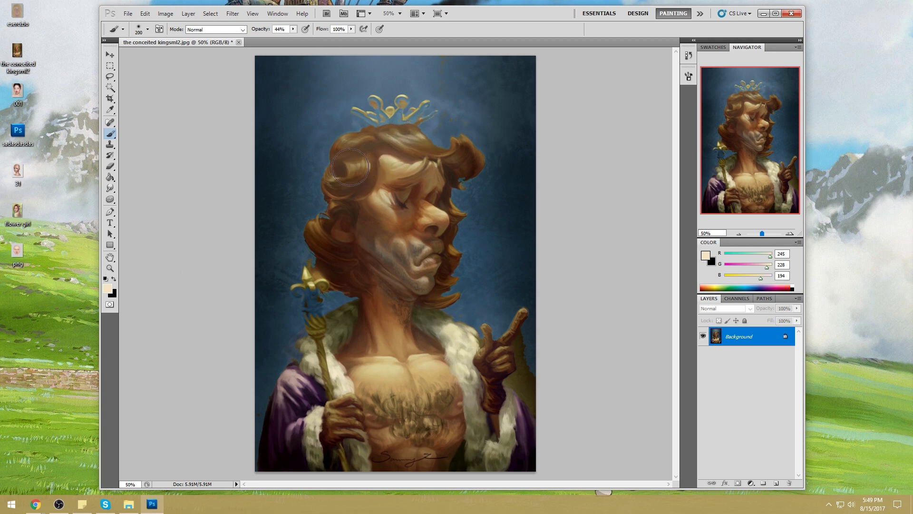
pyautogui.press('[')
pyautogui.press('[')
pyautogui.moveTo(110, 199); pyautogui.dragTo(146, 202)
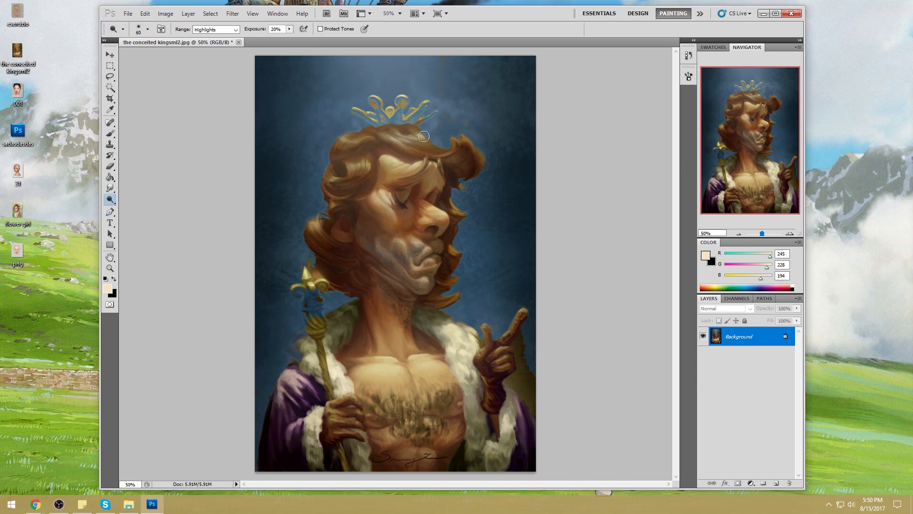
# Step: Dodge the crown, top hair and right-hand hair curl with a 125 px brush
pyautogui.press(']')
pyautogui.press(']')
pyautogui.press(']')
pyautogui.press(']')
pyautogui.press('[')
pyautogui.press('[')
pyautogui.moveTo(401, 116)
pyautogui.mouseDown()
pyautogui.moveTo(378, 151)
pyautogui.moveTo(360, 165)
pyautogui.moveTo(372, 166)
pyautogui.moveTo(330, 178)
pyautogui.moveTo(367, 166)
pyautogui.mouseUp()
pyautogui.moveTo(468, 153)
pyautogui.mouseDown()
pyautogui.moveTo(449, 157)
pyautogui.moveTo(460, 151)
pyautogui.moveTo(476, 163)
pyautogui.moveTo(464, 151)
pyautogui.moveTo(474, 167)
pyautogui.mouseUp()
# Step: Set the Sponge tool to Saturate with a 70 px brush
pyautogui.moveTo(110, 188)
pyautogui.mouseDown()
pyautogui.moveTo(145, 206)
pyautogui.moveTo(136, 211)
pyautogui.moveTo(145, 215)
pyautogui.mouseUp()
pyautogui.click(224, 29)
pyautogui.click(209, 42)
pyautogui.press('[')
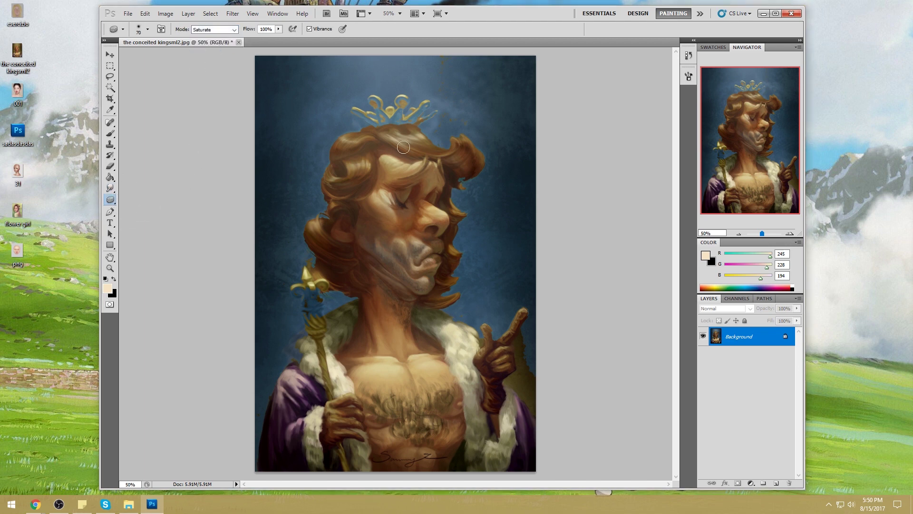
# Step: Saturate the hair curl and the hair beside the ear, then set the Sponge back to Desaturate
pyautogui.moveTo(466, 155); pyautogui.dragTo(450, 168)
pyautogui.press(']')
pyautogui.moveTo(342, 249); pyautogui.dragTo(309, 232)
pyautogui.press('[')
pyautogui.press('[')
pyautogui.press('[')
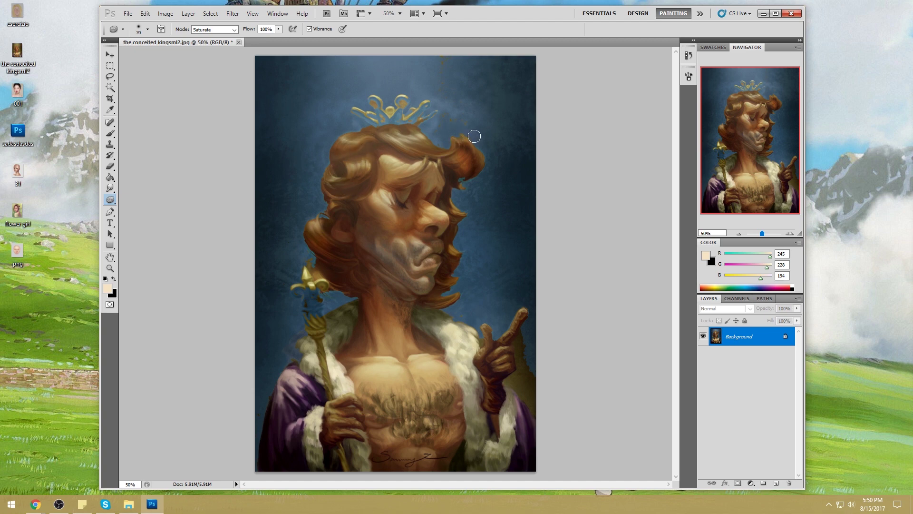
pyautogui.click(215, 30)
pyautogui.click(214, 37)
# Step: Sample the hair's brown and set the Brush to Color mode at size 90
pyautogui.press('b')
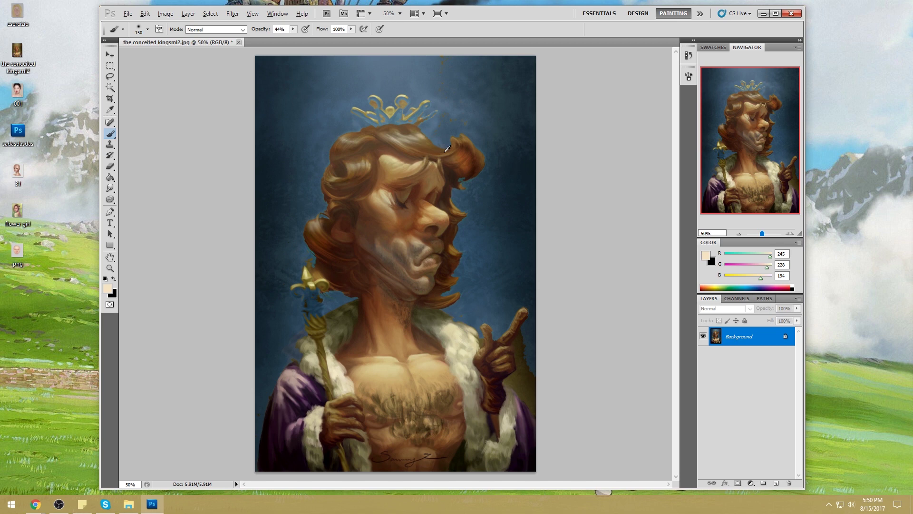
pyautogui.keyDown('alt'); pyautogui.click(471, 151); pyautogui.keyUp('alt')
pyautogui.click(215, 30)
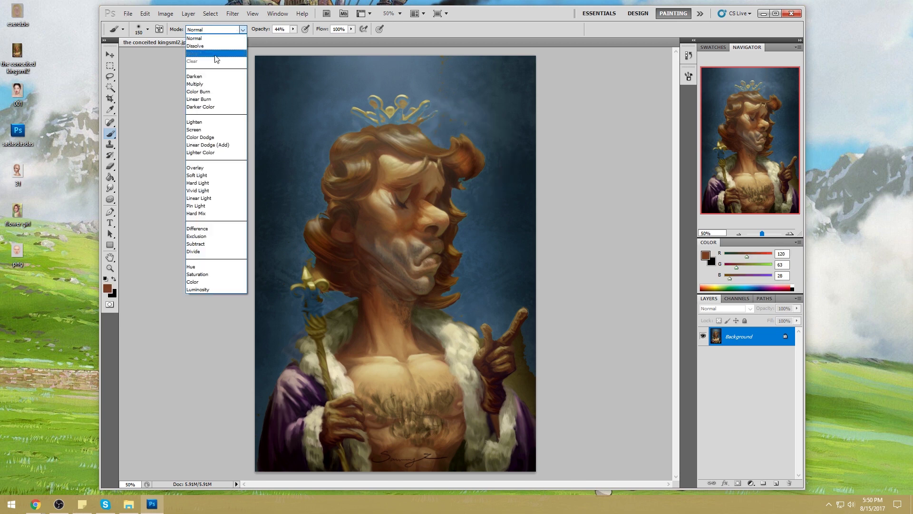
pyautogui.click(206, 279)
pyautogui.press('[')
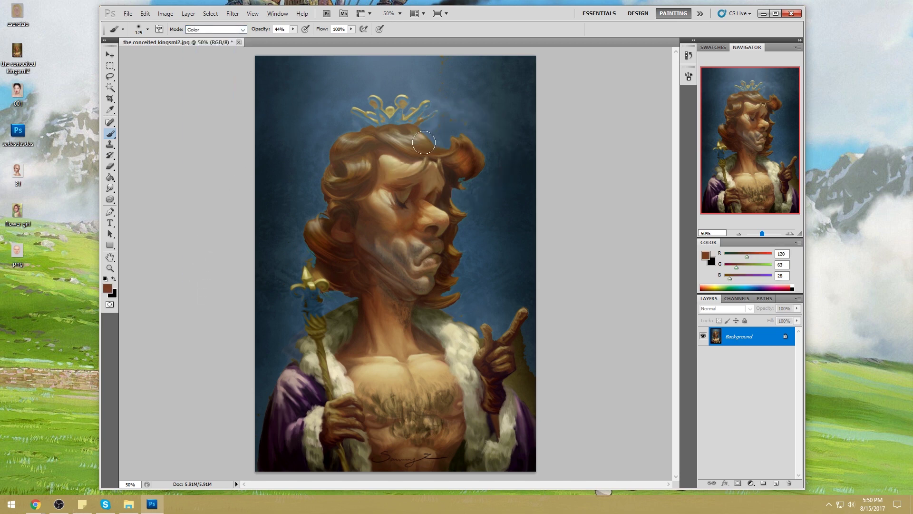
pyautogui.press('[')
pyautogui.press('[')
# Step: Resample the paint colour, first a beige, then a darker brown from the hair
pyautogui.press('v')
pyautogui.press('b')
pyautogui.keyDown('alt'); pyautogui.click(393, 153); pyautogui.keyUp('alt')
pyautogui.hotkey('shift', 'o')
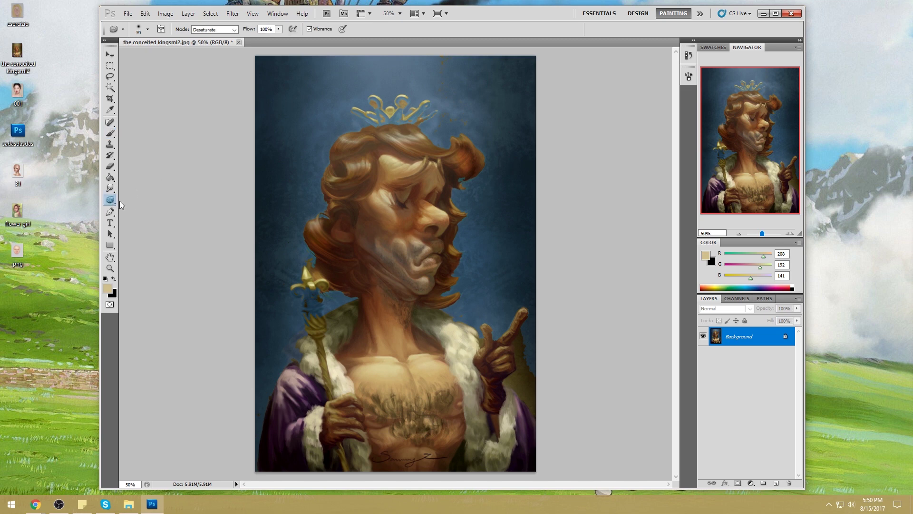
pyautogui.press('b')
pyautogui.keyDown('alt'); pyautogui.click(430, 137); pyautogui.keyUp('alt')
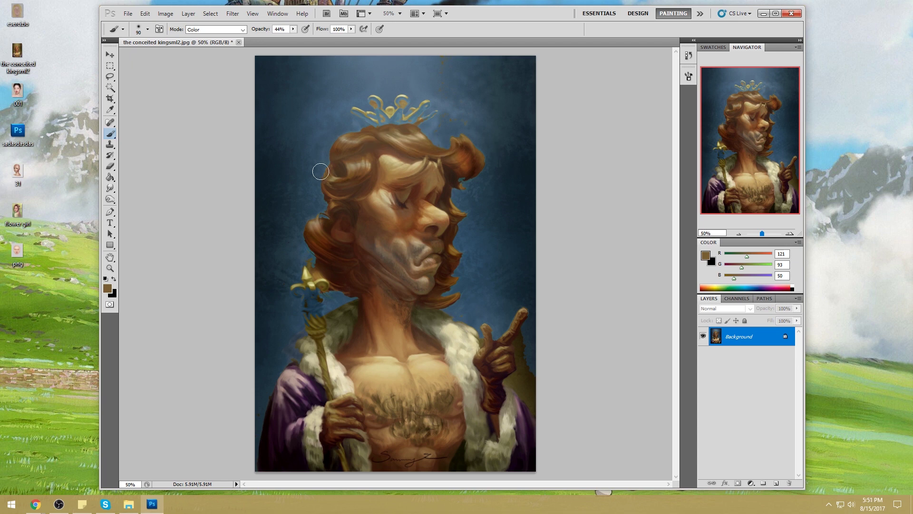
# Step: Switch to the Sponge tool with a smaller brush, set to Saturate at 100% flow
pyautogui.moveTo(110, 199); pyautogui.dragTo(145, 217)
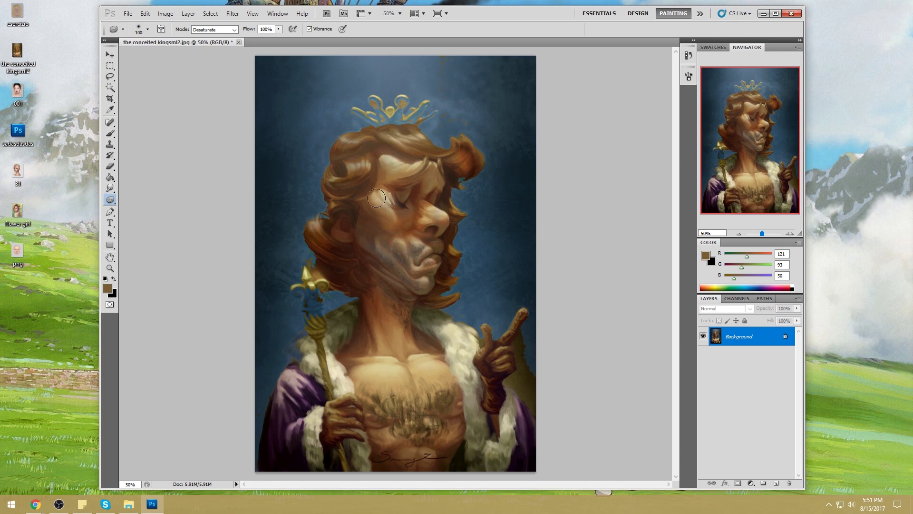
pyautogui.moveTo(113, 203)
pyautogui.mouseDown()
pyautogui.moveTo(139, 199)
pyautogui.moveTo(138, 217)
pyautogui.mouseUp()
pyautogui.press('[')
pyautogui.press('[')
pyautogui.click(214, 29)
pyautogui.click(205, 44)
pyautogui.press('[')
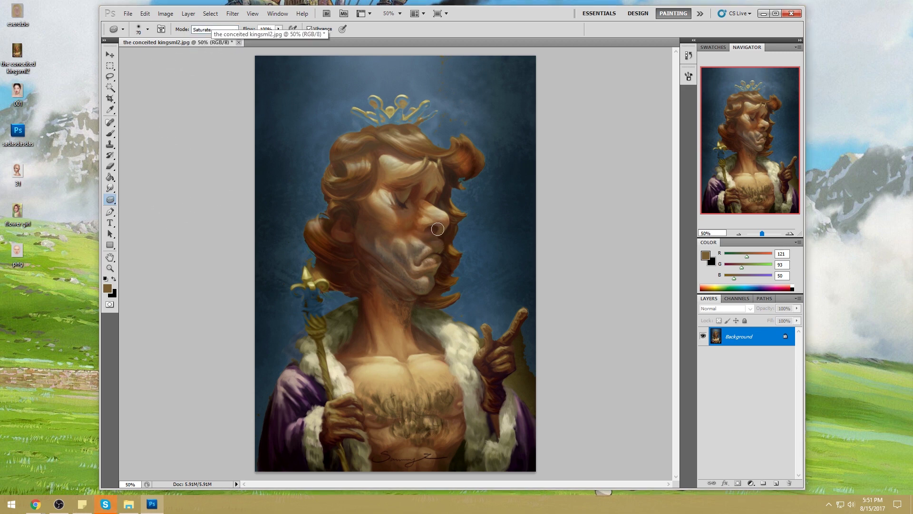
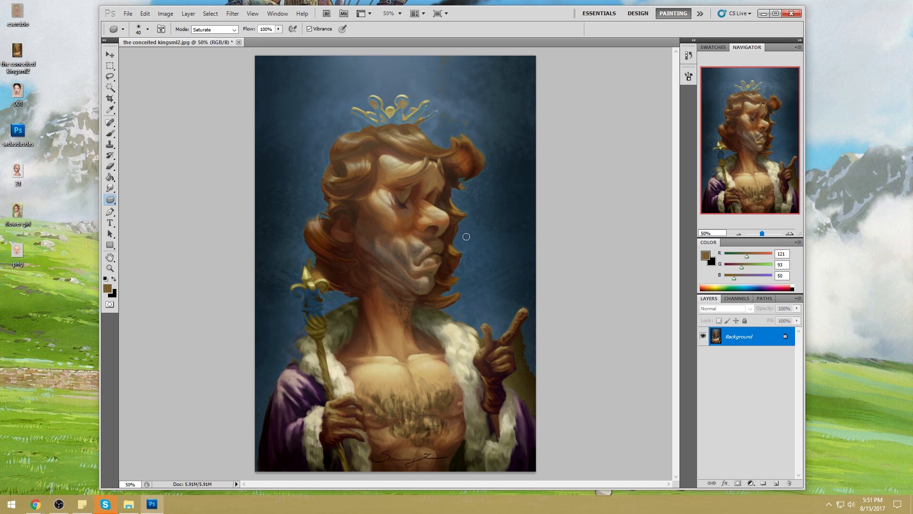
# Step: Lasso the king's face from forehead to chin into a freehand selection
pyautogui.press('b')
pyautogui.rightClick(457, 207)
pyautogui.click(604, 122)
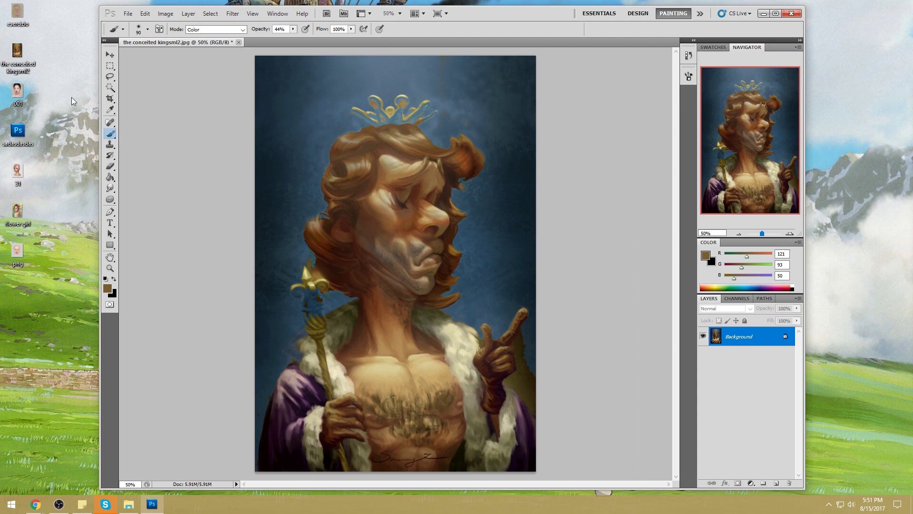
pyautogui.click(110, 76)
pyautogui.moveTo(376, 176); pyautogui.dragTo(387, 150)
pyautogui.click(390, 143)
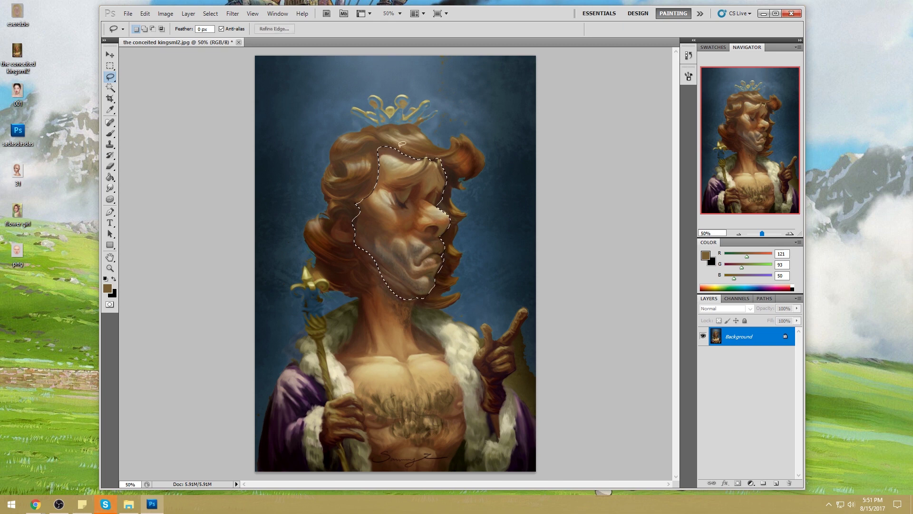
pyautogui.hotkey('ctrl', 'u')
# Step: Set the Hue of the selected face to -3 in Hue/Saturation and apply it
pyautogui.moveTo(662, 281); pyautogui.dragTo(663, 285)
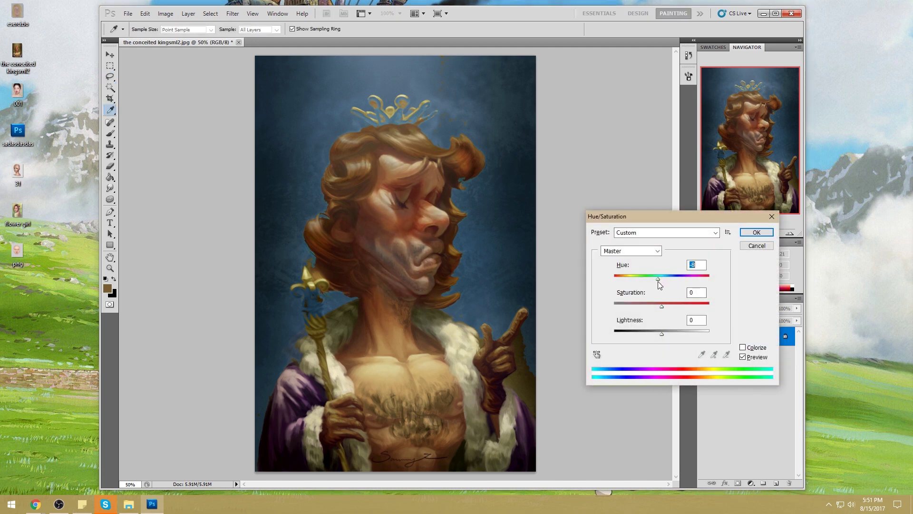
pyautogui.moveTo(660, 285); pyautogui.dragTo(658, 284)
pyautogui.write('0')
pyautogui.write('0')
pyautogui.moveTo(661, 279); pyautogui.dragTo(660, 279)
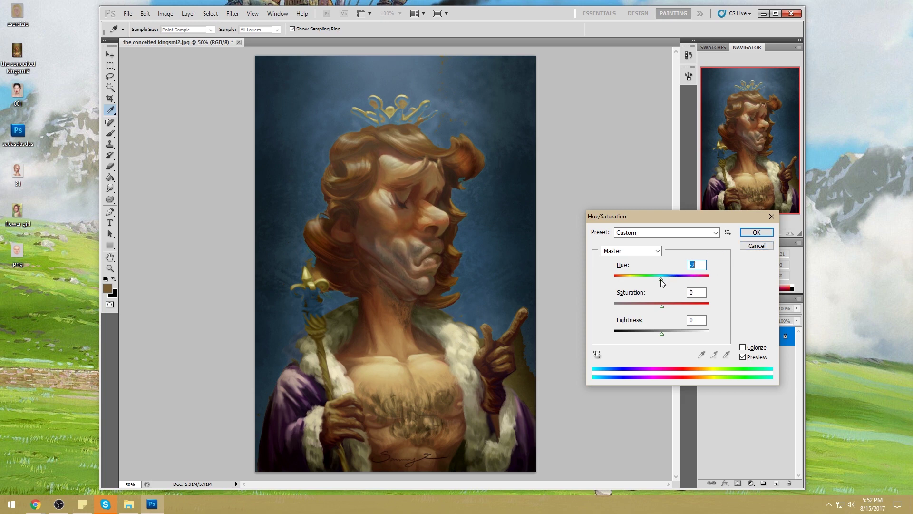
pyautogui.click(758, 235)
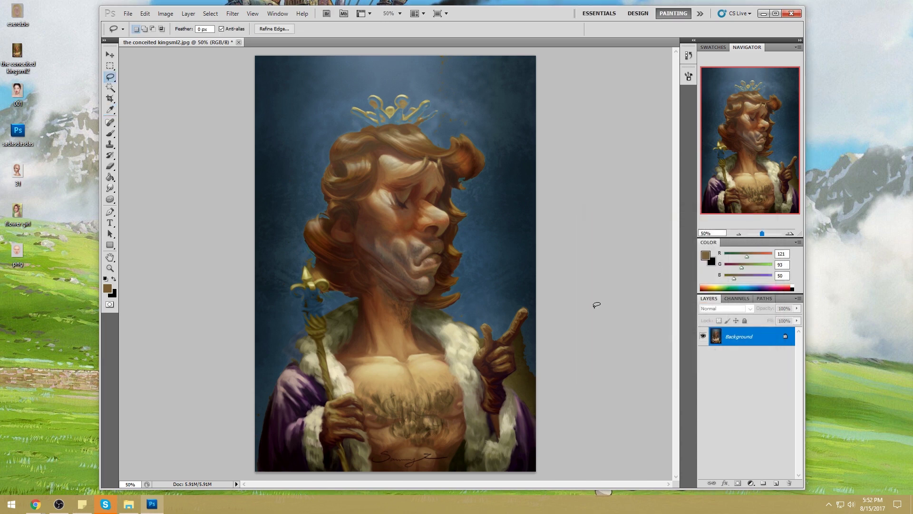
# Step: Clear the face selection and switch to a 400-pixel brush
pyautogui.press('m')
pyautogui.rightClick(482, 251)
pyautogui.click(510, 255)
pyautogui.press('b')
pyautogui.press(']')
pyautogui.press(']')
pyautogui.press(']')
pyautogui.press(']')
pyautogui.press(']')
pyautogui.press(']')
pyautogui.press(']')
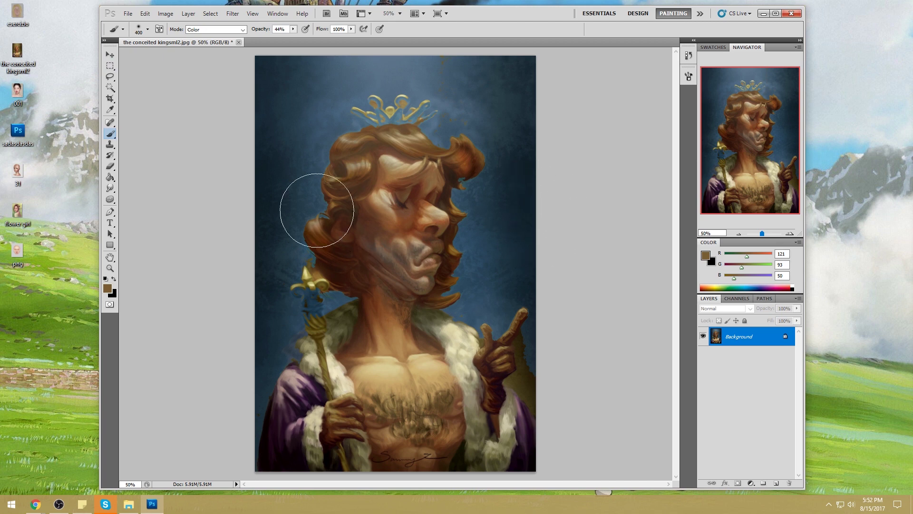
# Step: Wash a muted pink at 28% opacity over the forehead and cheek, shrinking the brush to 175
pyautogui.click(706, 255)
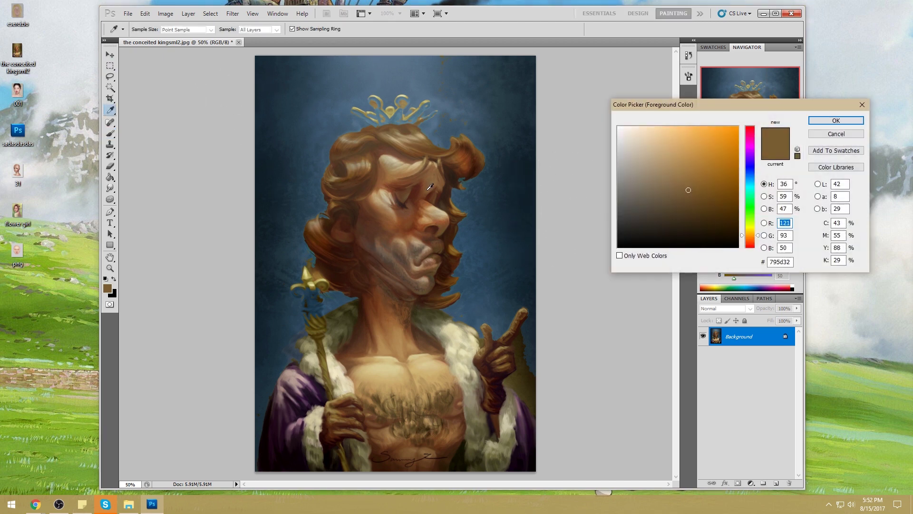
pyautogui.click(752, 247)
pyautogui.click(657, 148)
pyautogui.click(662, 158)
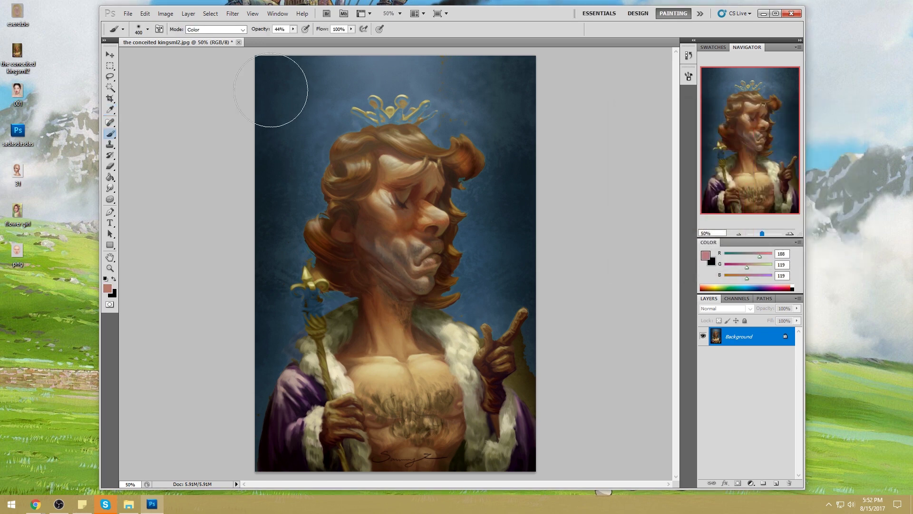
pyautogui.moveTo(293, 29); pyautogui.dragTo(287, 38)
pyautogui.moveTo(398, 166); pyautogui.dragTo(387, 162)
pyautogui.press('[')
pyautogui.press('[')
pyautogui.press('[')
pyautogui.press('[')
pyautogui.moveTo(371, 235)
pyautogui.mouseDown()
pyautogui.moveTo(363, 203)
pyautogui.moveTo(362, 221)
pyautogui.moveTo(339, 233)
pyautogui.moveTo(352, 234)
pyautogui.moveTo(359, 216)
pyautogui.mouseUp()
# Step: Select the canvas, sample the hair's brown, paint a hair tint, then undo it
pyautogui.hotkey('ctrl', 'a')
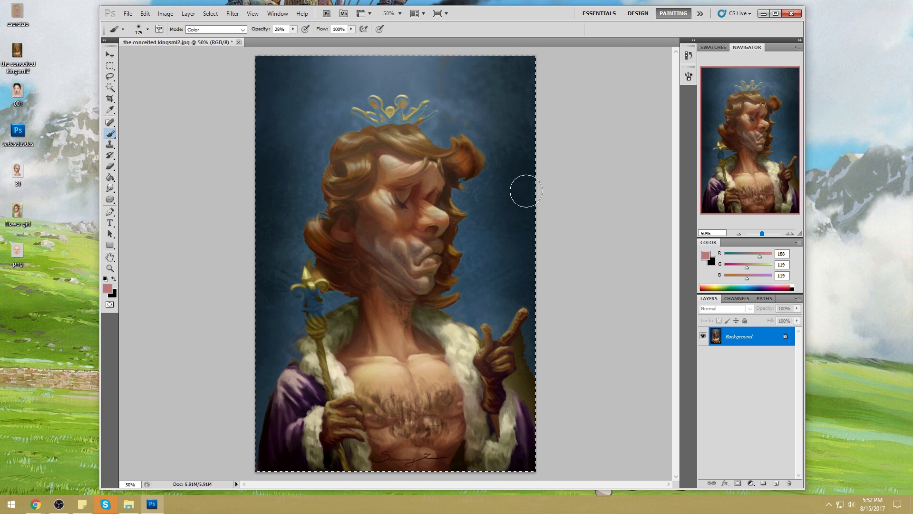
pyautogui.keyDown('alt'); pyautogui.click(458, 156); pyautogui.keyUp('alt')
pyautogui.moveTo(453, 155); pyautogui.dragTo(472, 174)
pyautogui.hotkey('ctrl', 'z')
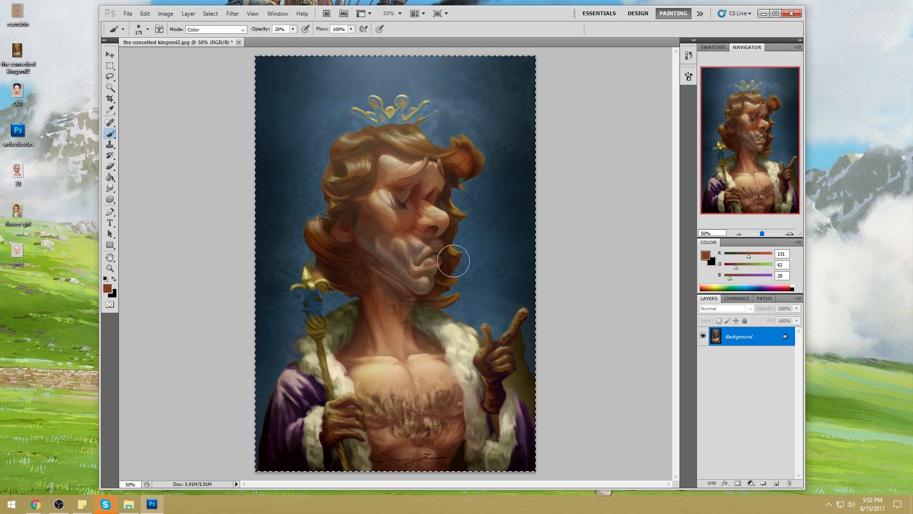
# Step: Clear the whole-canvas selection and review the brush blend modes
pyautogui.press('m')
pyautogui.rightClick(460, 260)
pyautogui.click(475, 266)
pyautogui.moveTo(113, 204); pyautogui.dragTo(139, 197)
pyautogui.press('b')
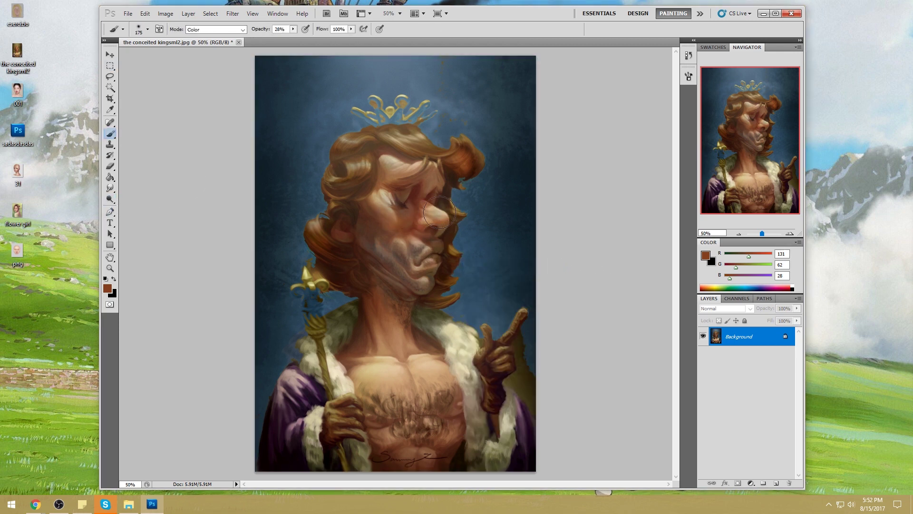
pyautogui.click(239, 31)
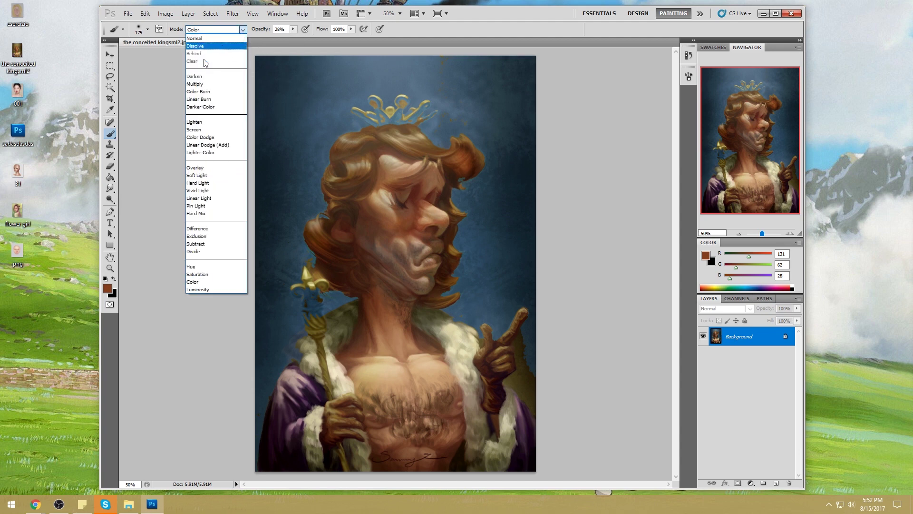
# Step: Dodge the nose bridge beside the eye and the forehead skin lighter
pyautogui.click(110, 199)
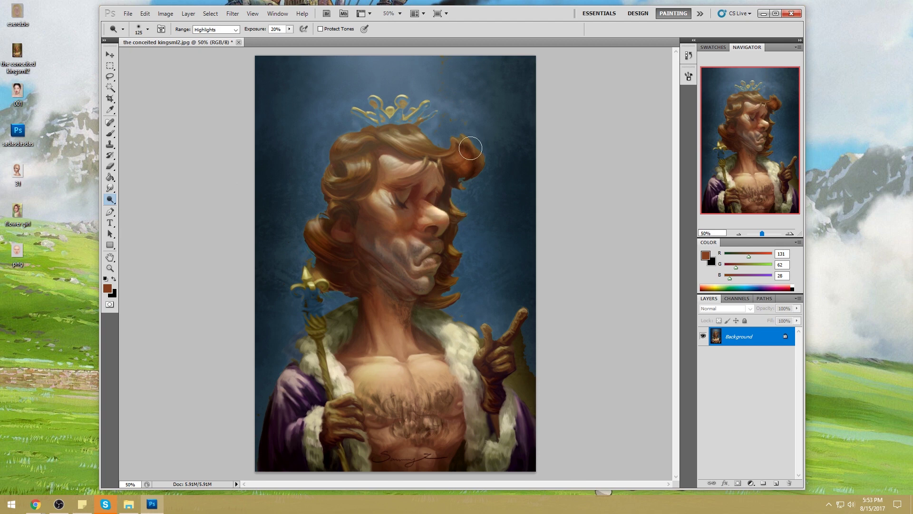
pyautogui.moveTo(433, 209)
pyautogui.mouseDown()
pyautogui.moveTo(463, 205)
pyautogui.moveTo(388, 210)
pyautogui.mouseUp()
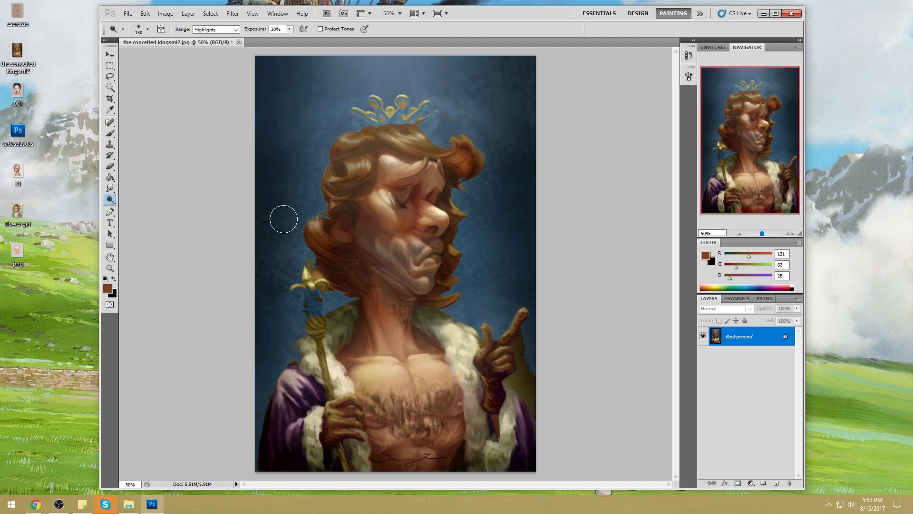
pyautogui.click(391, 159)
# Step: Desaturate the nose skin with a size-90 Sponge at 22% flow, then select all
pyautogui.click(114, 202)
pyautogui.click(143, 217)
pyautogui.click(214, 29)
pyautogui.click(205, 37)
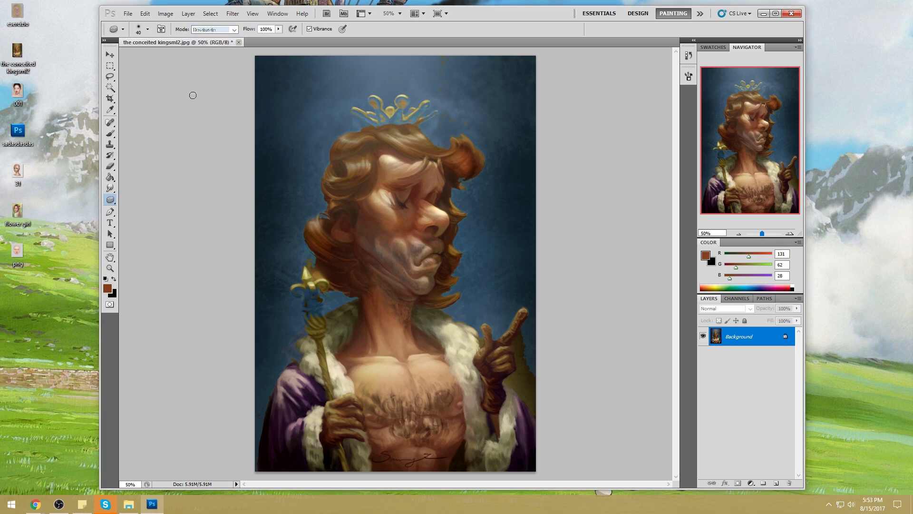
pyautogui.press(']')
pyautogui.press(']')
pyautogui.press(']')
pyautogui.press(']')
pyautogui.press(']')
pyautogui.moveTo(278, 29); pyautogui.dragTo(240, 40)
pyautogui.moveTo(448, 213); pyautogui.dragTo(437, 211)
pyautogui.hotkey('ctrl', 'a')
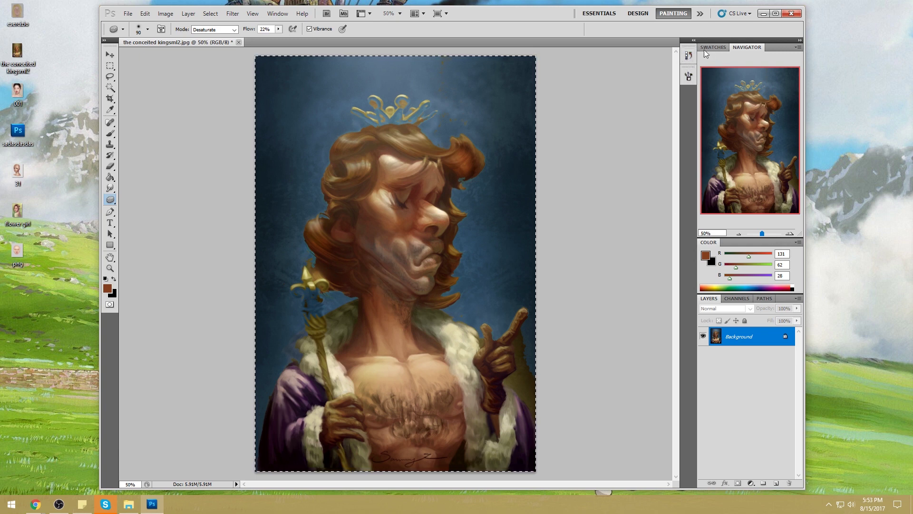
# Step: Revert to the original snapshot in History and paste the blue version as Layer 1
pyautogui.click(688, 57)
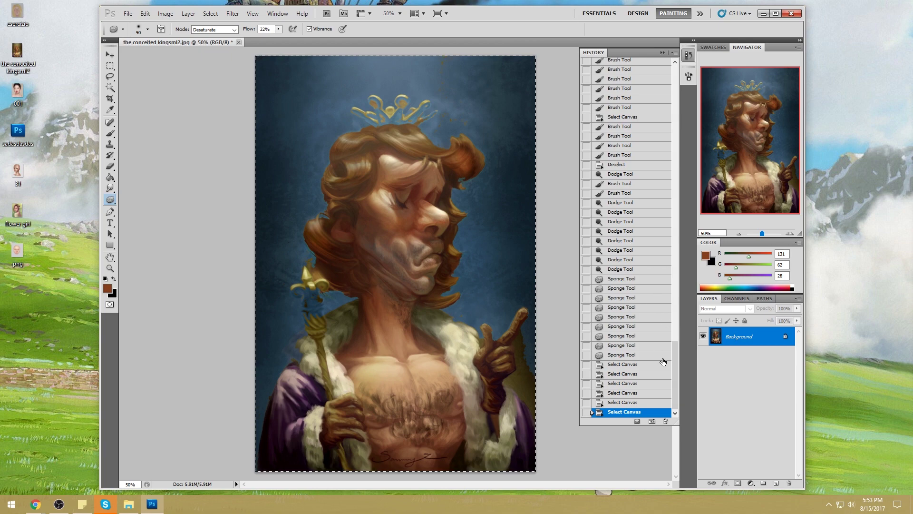
pyautogui.moveTo(675, 376); pyautogui.dragTo(689, 81)
pyautogui.click(651, 68)
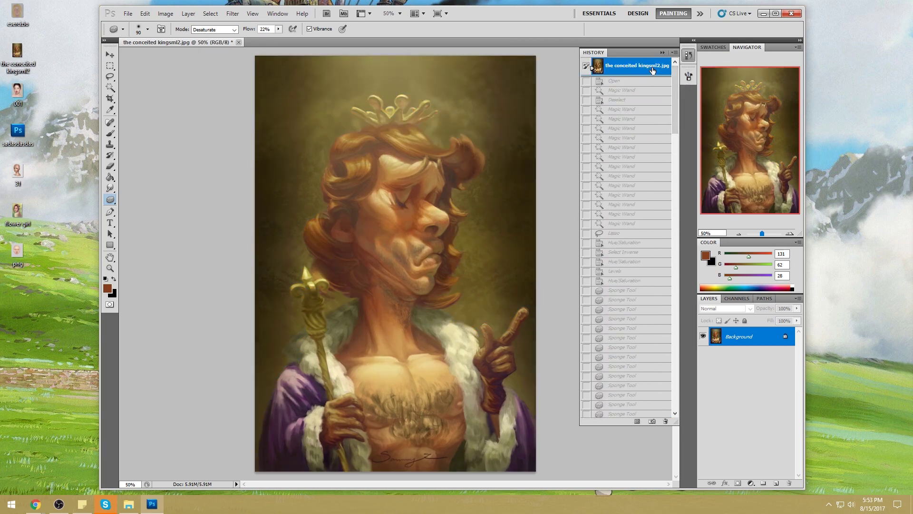
pyautogui.hotkey('ctrl', 'v')
pyautogui.click(662, 52)
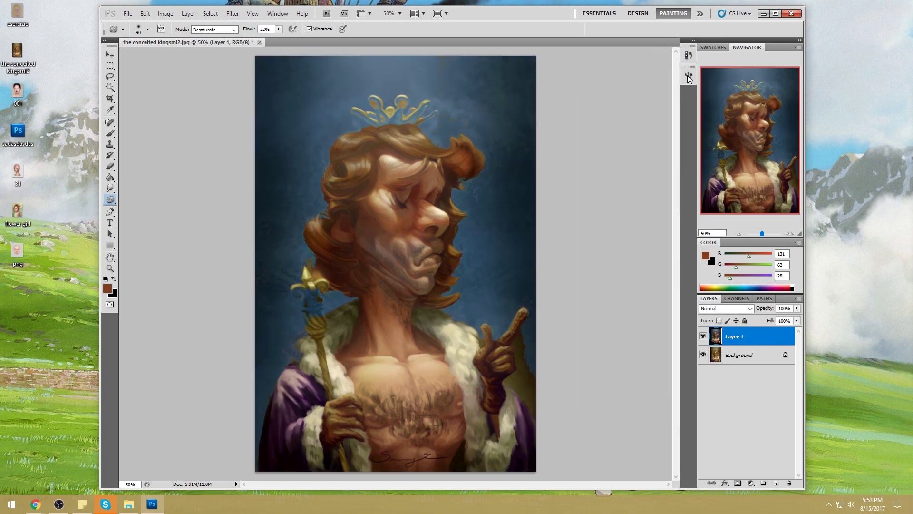
# Step: Toggle Layer 1's visibility repeatedly to compare the blue and olive versions
pyautogui.click(703, 337)
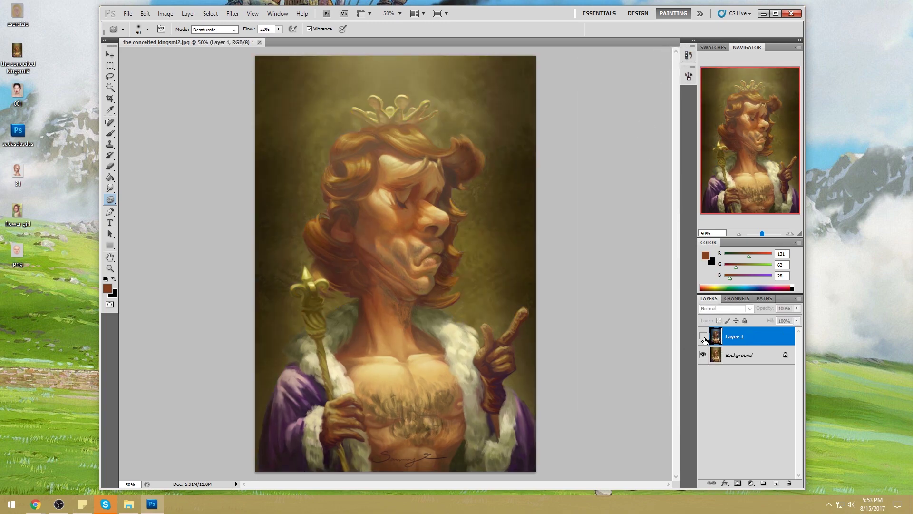
pyautogui.click(703, 337)
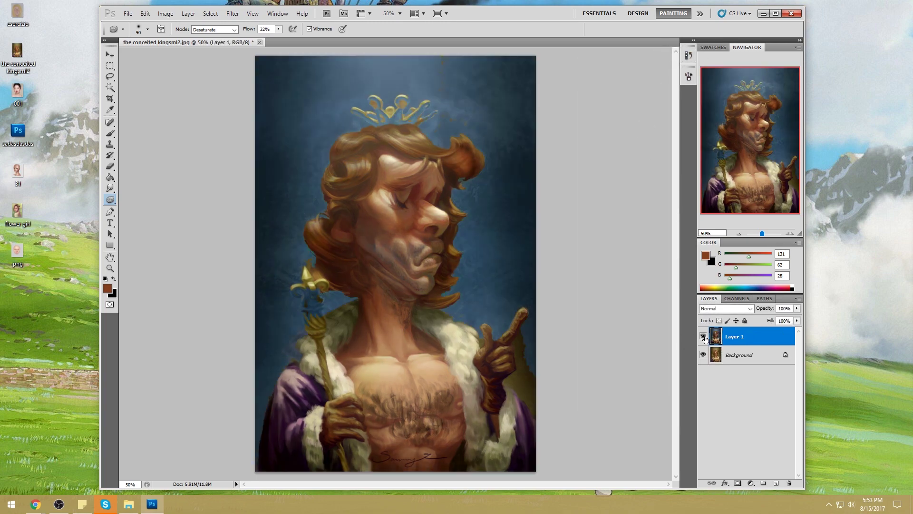
pyautogui.click(703, 337)
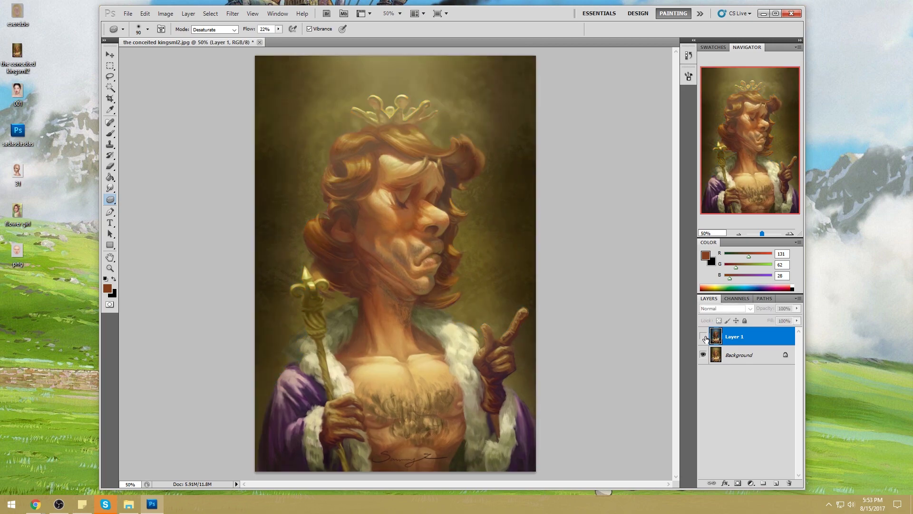
pyautogui.click(703, 337)
pyautogui.click(703, 337)
pyautogui.click(703, 337)
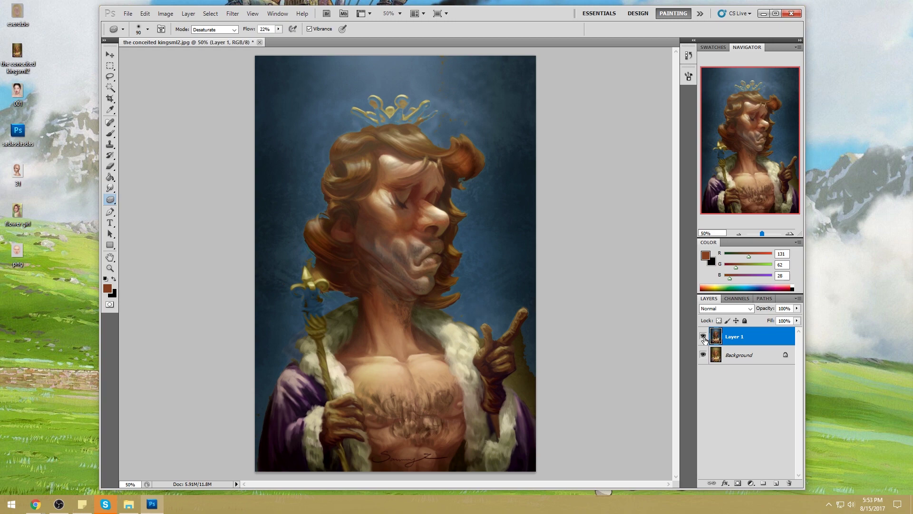
pyautogui.click(703, 338)
pyautogui.click(703, 337)
pyautogui.click(704, 337)
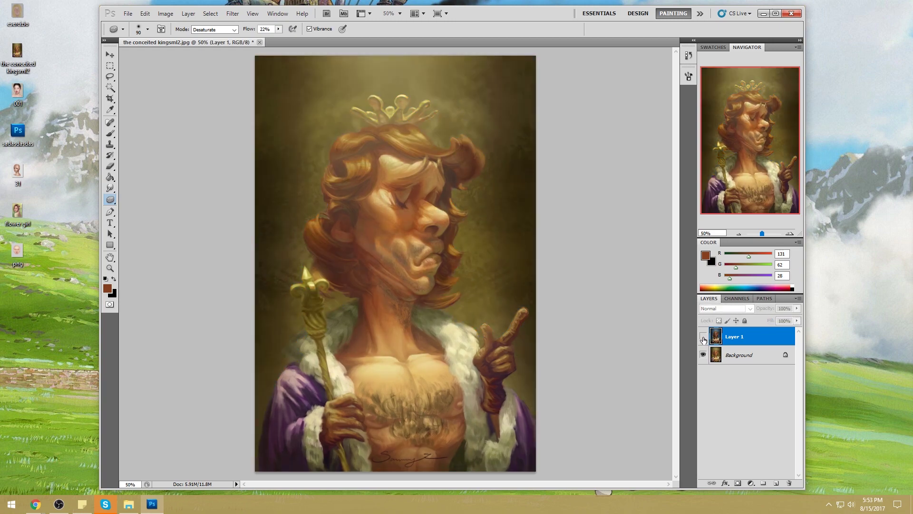
# Step: Try a greener foreground in the Color Picker, cancel to keep brown, and return to the Sponge
pyautogui.press('i')
pyautogui.click(705, 256)
pyautogui.moveTo(746, 241); pyautogui.dragTo(761, 196)
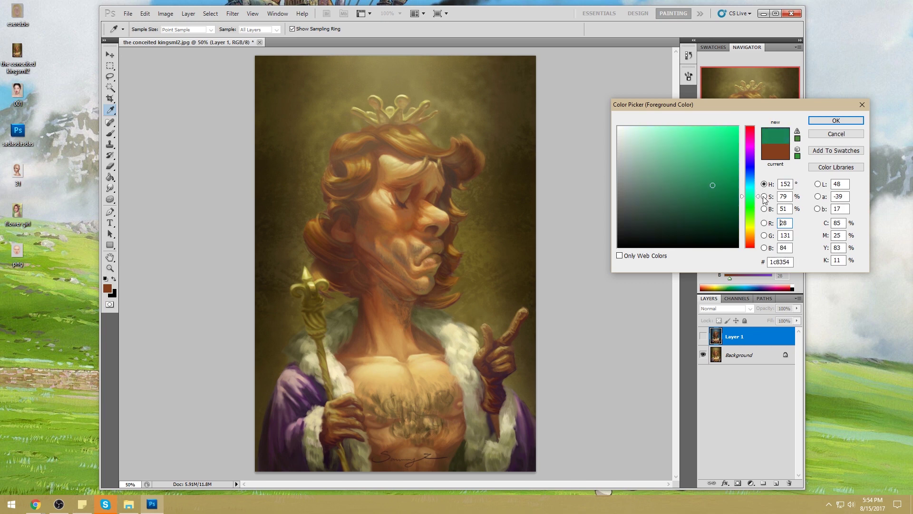
pyautogui.click(836, 134)
pyautogui.press('o')
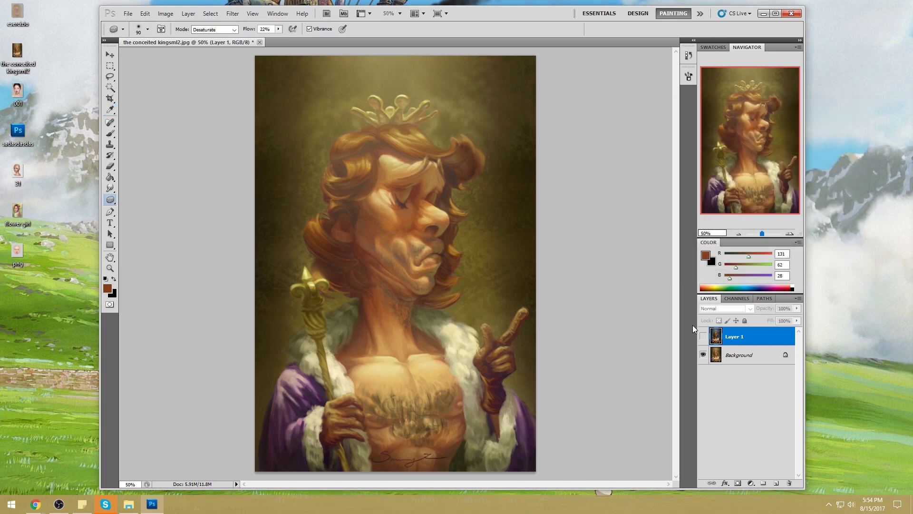
# Step: Leave the blue Layer 1 visible after one last comparison
pyautogui.click(702, 337)
pyautogui.click(704, 339)
pyautogui.click(705, 338)
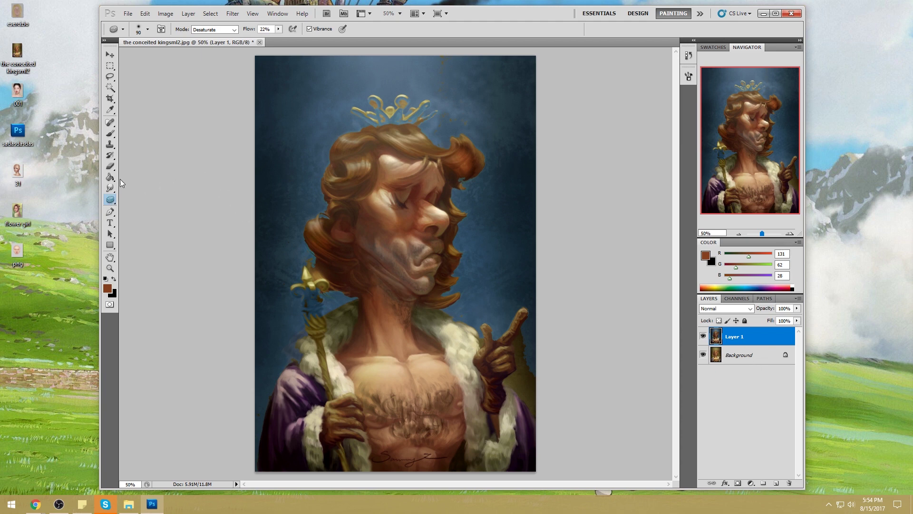
# Step: Sponge away colour on the jaw, mouth, chin, neck and chest hair, using brush sizes 90-175
pyautogui.moveTo(395, 250)
pyautogui.mouseDown()
pyautogui.moveTo(361, 222)
pyautogui.moveTo(400, 252)
pyautogui.moveTo(392, 255)
pyautogui.moveTo(383, 154)
pyautogui.mouseUp()
pyautogui.moveTo(362, 218)
pyautogui.mouseDown()
pyautogui.moveTo(418, 257)
pyautogui.moveTo(435, 241)
pyautogui.moveTo(429, 234)
pyautogui.moveTo(412, 290)
pyautogui.mouseUp()
pyautogui.press(']')
pyautogui.press(']')
pyautogui.press(']')
pyautogui.press(']')
pyautogui.press(']')
pyautogui.press(']')
pyautogui.moveTo(429, 417)
pyautogui.mouseDown()
pyautogui.moveTo(388, 425)
pyautogui.moveTo(398, 401)
pyautogui.moveTo(376, 393)
pyautogui.moveTo(431, 402)
pyautogui.moveTo(438, 439)
pyautogui.moveTo(430, 427)
pyautogui.moveTo(414, 468)
pyautogui.moveTo(387, 423)
pyautogui.moveTo(418, 416)
pyautogui.moveTo(439, 378)
pyautogui.moveTo(390, 387)
pyautogui.mouseUp()
pyautogui.press('[')
pyautogui.press('[')
pyautogui.press('[')
pyautogui.press('[')
pyautogui.moveTo(380, 284)
pyautogui.mouseDown()
pyautogui.moveTo(399, 306)
pyautogui.moveTo(407, 297)
pyautogui.moveTo(405, 321)
pyautogui.moveTo(363, 280)
pyautogui.moveTo(367, 267)
pyautogui.moveTo(404, 319)
pyautogui.mouseUp()
pyautogui.moveTo(417, 376)
pyautogui.mouseDown()
pyautogui.moveTo(483, 396)
pyautogui.moveTo(449, 404)
pyautogui.moveTo(429, 451)
pyautogui.moveTo(402, 457)
pyautogui.moveTo(408, 430)
pyautogui.moveTo(380, 427)
pyautogui.mouseUp()
pyautogui.moveTo(412, 392)
pyautogui.mouseDown()
pyautogui.moveTo(406, 421)
pyautogui.moveTo(433, 410)
pyautogui.moveTo(408, 458)
pyautogui.moveTo(367, 417)
pyautogui.mouseUp()
pyautogui.press(']')
pyautogui.press(']')
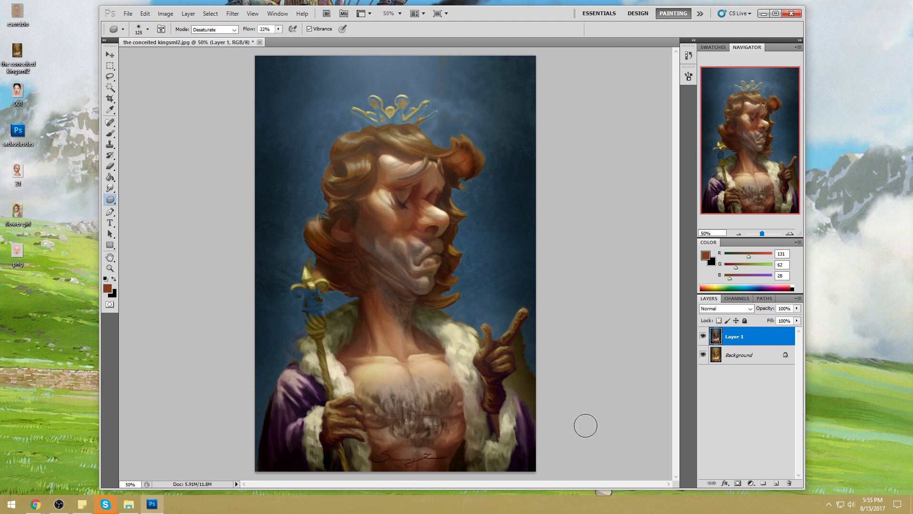
# Step: Flip Layer 1 on and off to compare blue and golden versions, ending visible
pyautogui.click(702, 337)
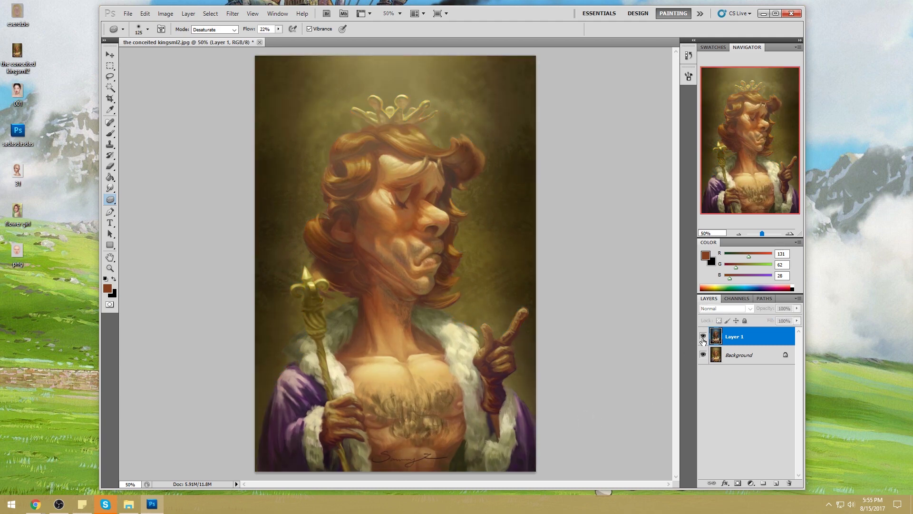
pyautogui.click(703, 338)
pyautogui.click(703, 338)
pyautogui.click(703, 338)
pyautogui.click(703, 337)
pyautogui.click(703, 338)
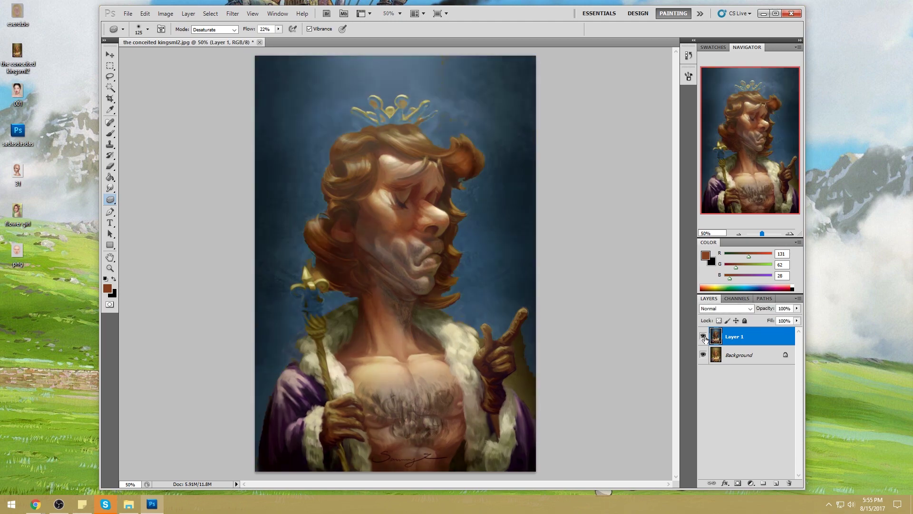
pyautogui.click(703, 338)
pyautogui.click(703, 338)
pyautogui.click(702, 338)
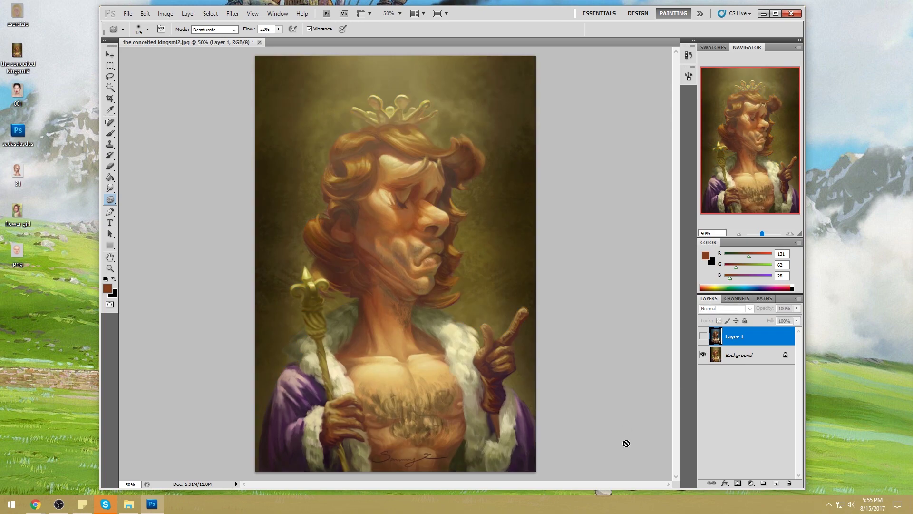
pyautogui.click(703, 338)
# Step: Flatten Layer 1 into the Background layer and move the new browser window over the painting
pyautogui.rightClick(757, 336)
pyautogui.click(780, 329)
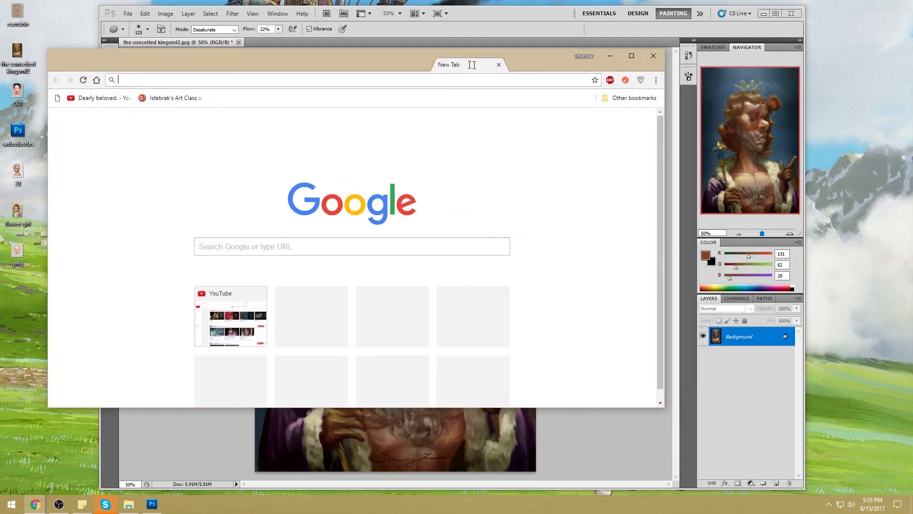
pyautogui.moveTo(471, 69); pyautogui.dragTo(506, 95)
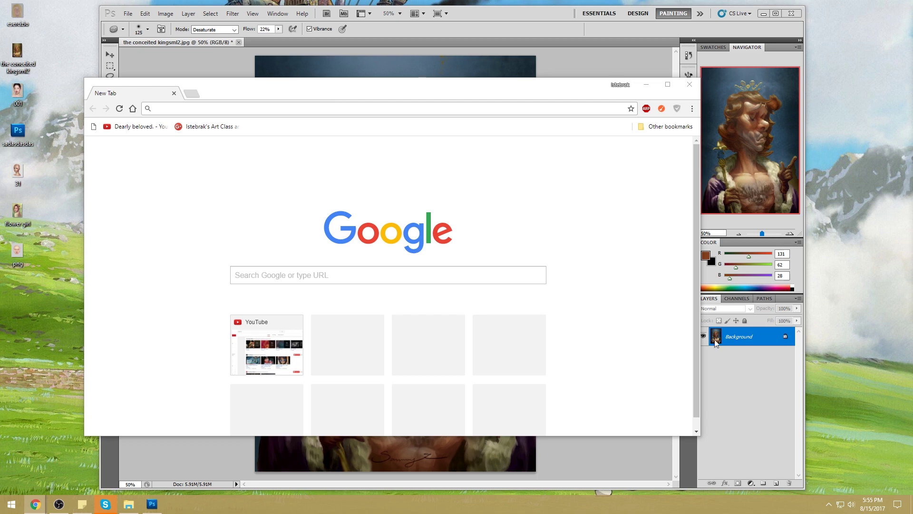
pyautogui.click(873, 503)
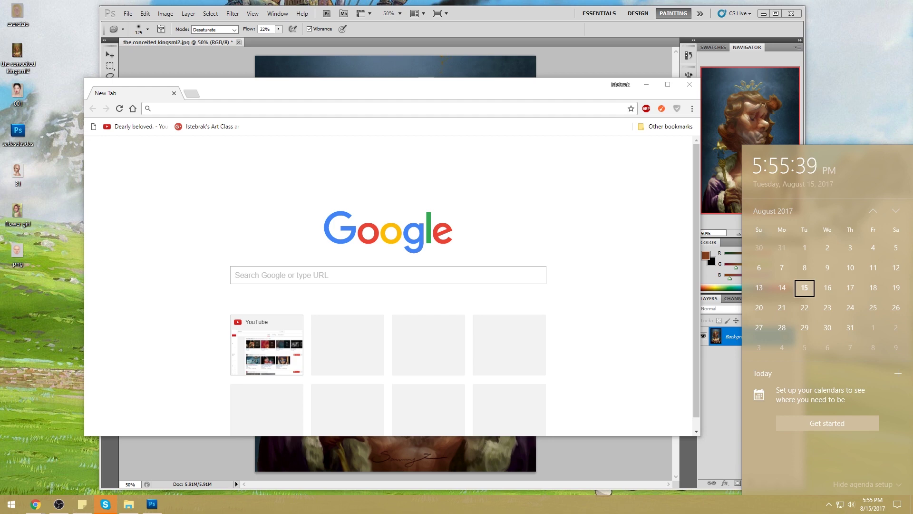
pyautogui.press('Escape')
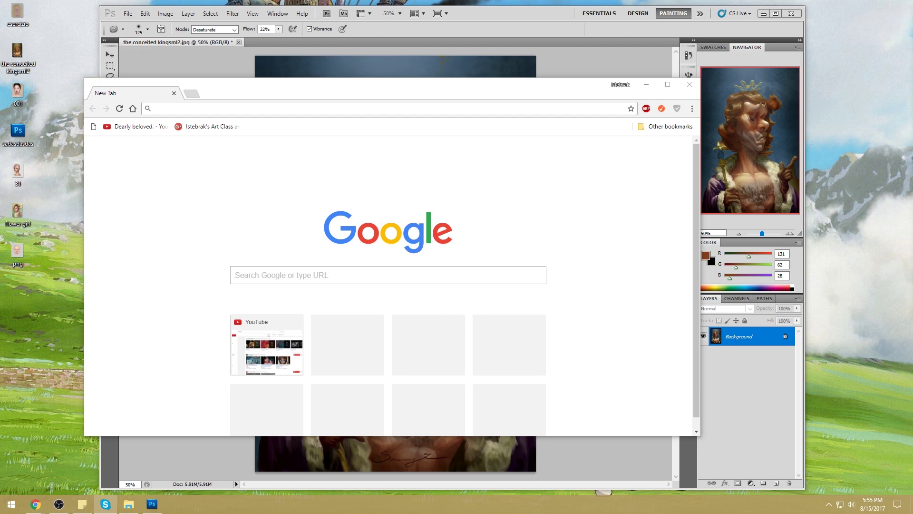
pyautogui.moveTo(569, 84); pyautogui.dragTo(561, 73)
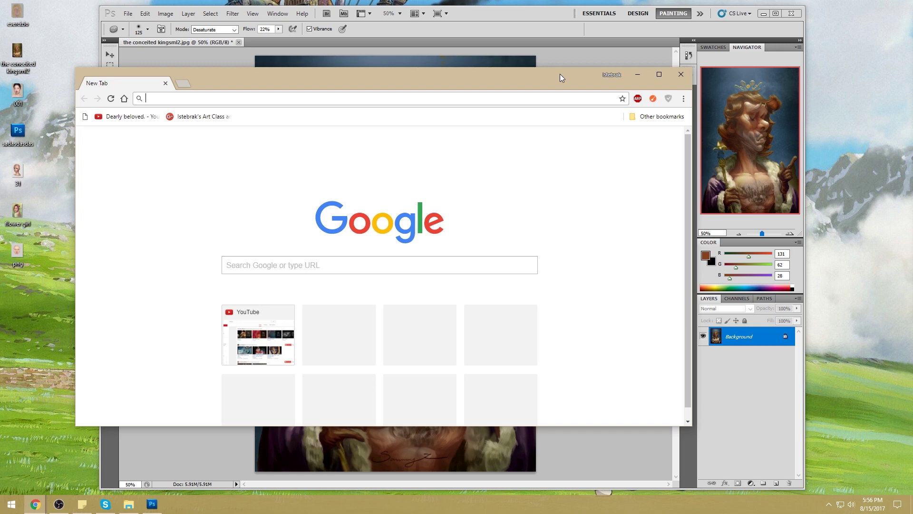
pyautogui.write('commun')
# Step: Load the suggested Google+ Art Class and Critique community address and reposition the window
pyautogui.press('Down')
pyautogui.press('Return')
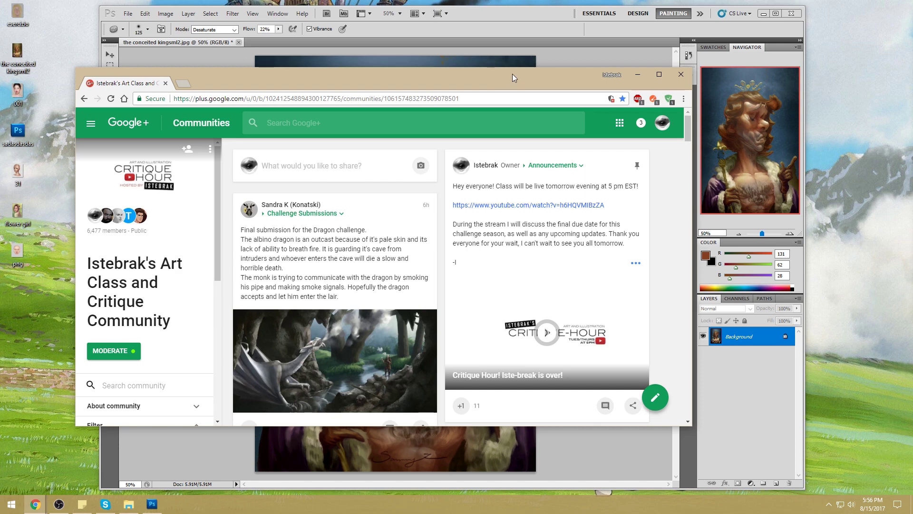
pyautogui.moveTo(512, 73); pyautogui.dragTo(483, 109)
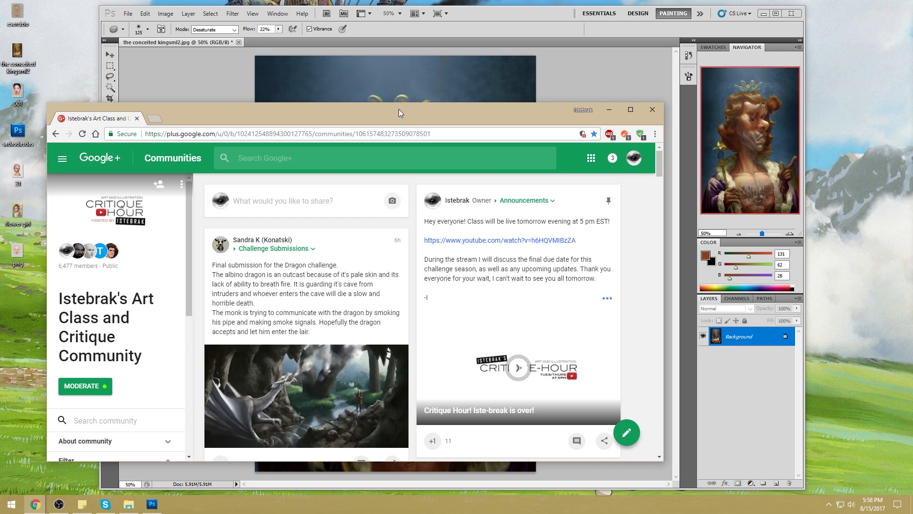
pyautogui.click(154, 122)
pyautogui.write('www.iste')
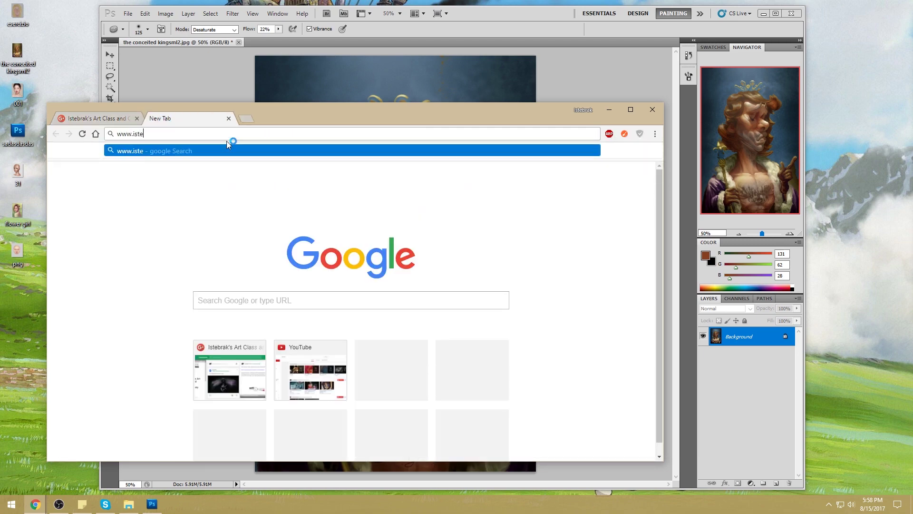
pyautogui.press('Return')
pyautogui.click(233, 134)
pyautogui.write('www.istebrak.com')
pyautogui.press('Return')
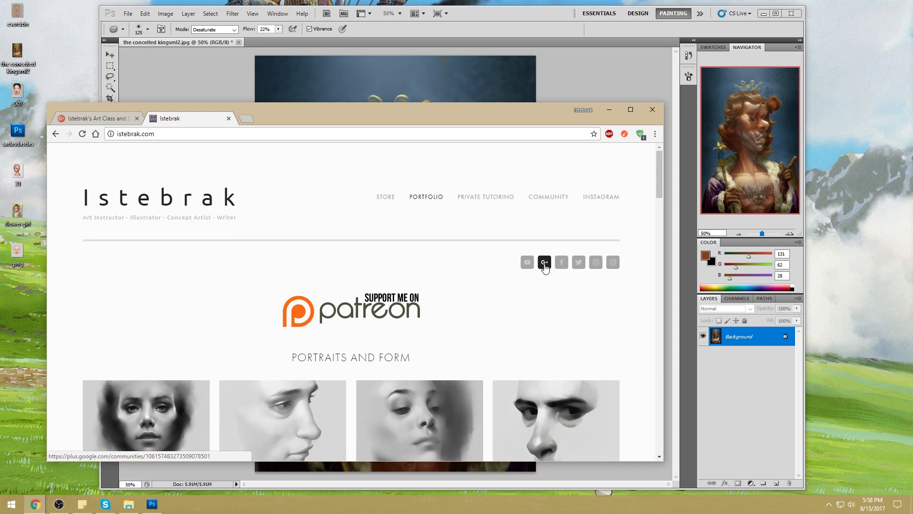
# Step: Open the site's Google+ link in a new tab and bring that community tab forward
pyautogui.rightClick(546, 267)
pyautogui.click(564, 270)
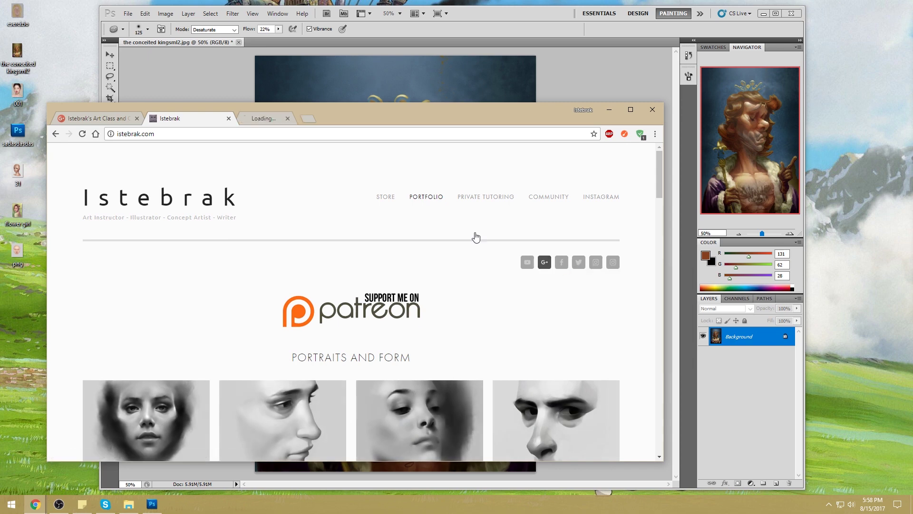
pyautogui.click(277, 118)
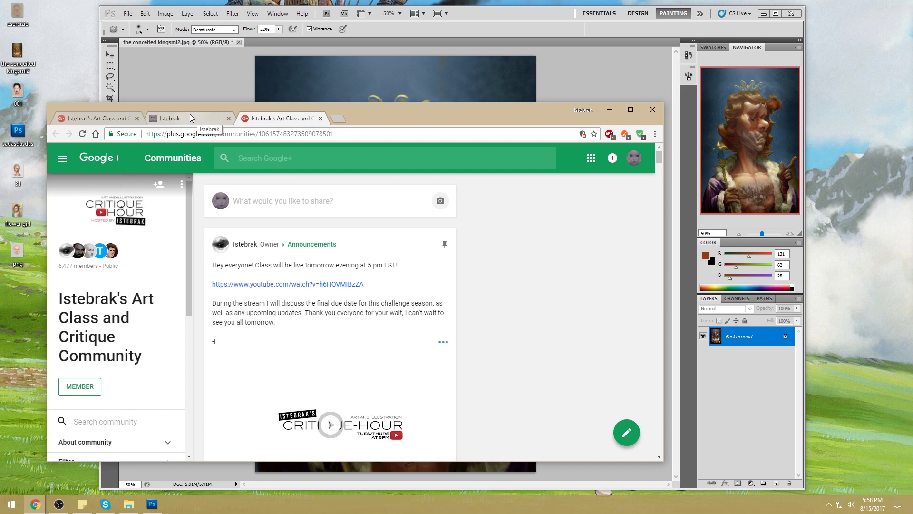
pyautogui.moveTo(189, 107); pyautogui.dragTo(193, 51)
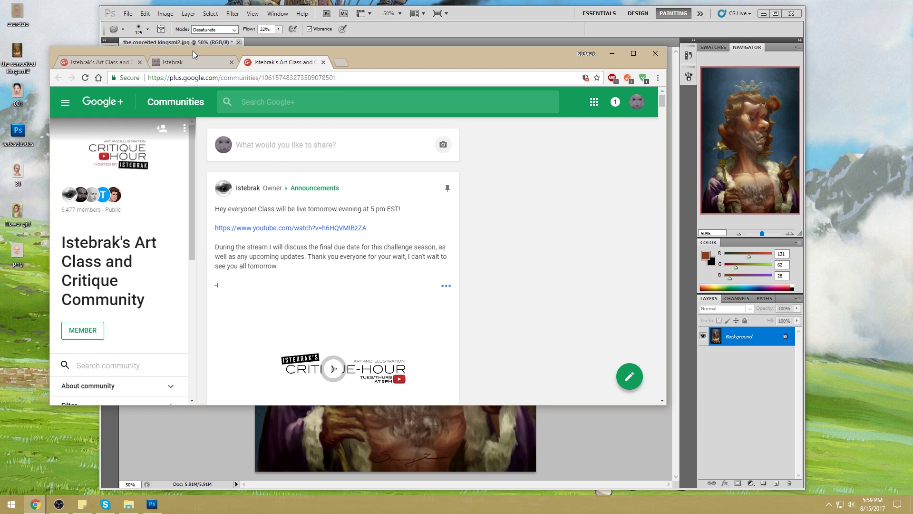